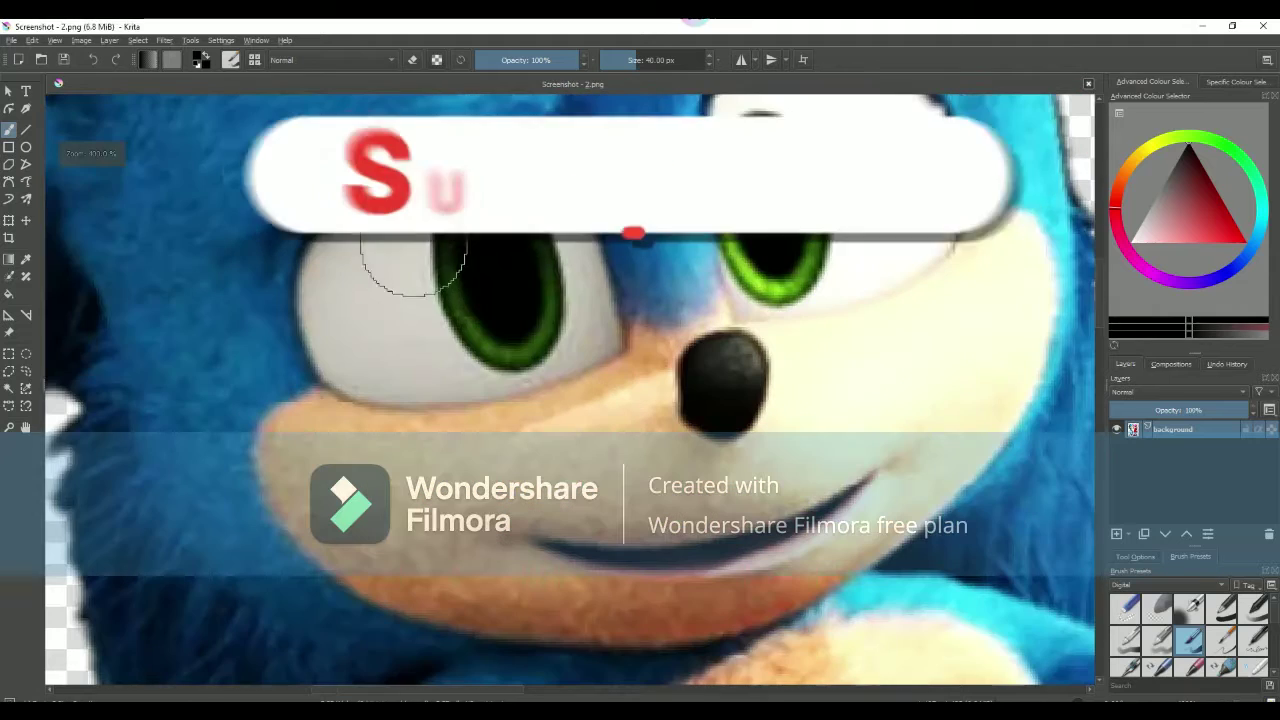
- Switch to a Colour-mode brush at about 19 px with red as the paint colour
left_click(1220, 622)
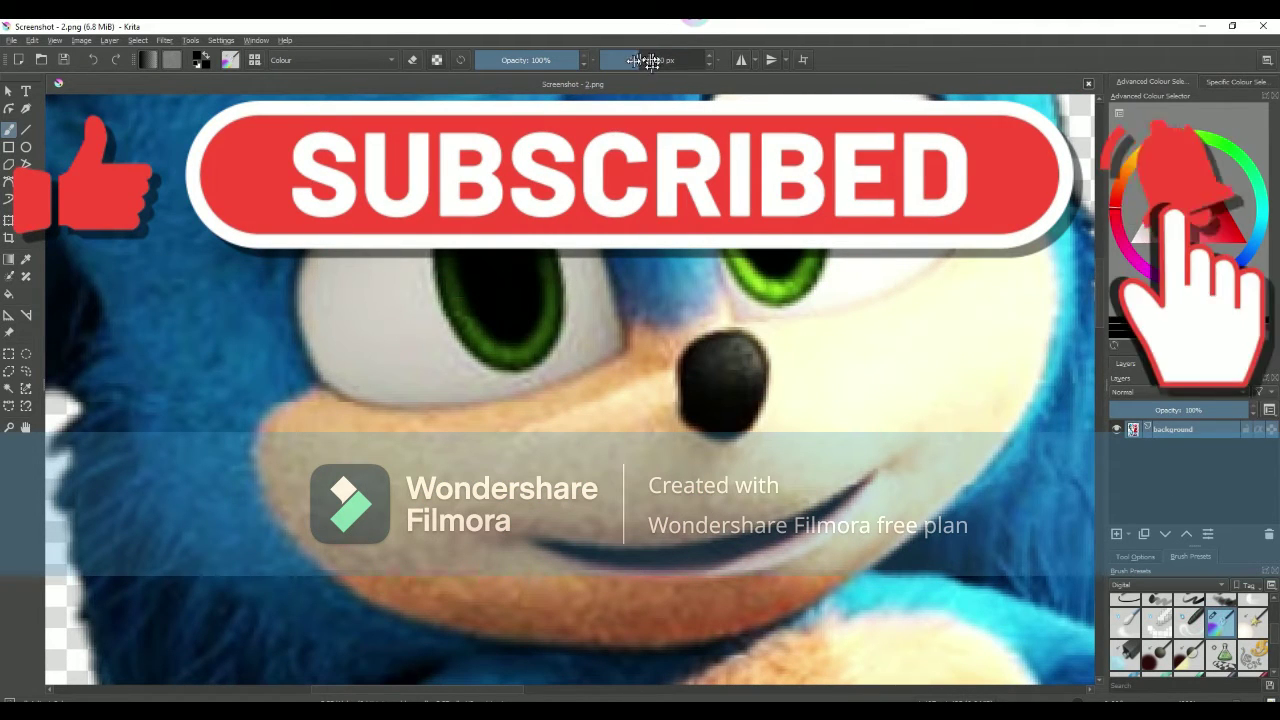
left_click_drag(655, 60, 627, 60)
left_click(1220, 228)
scroll(462, 262, "up", 2)
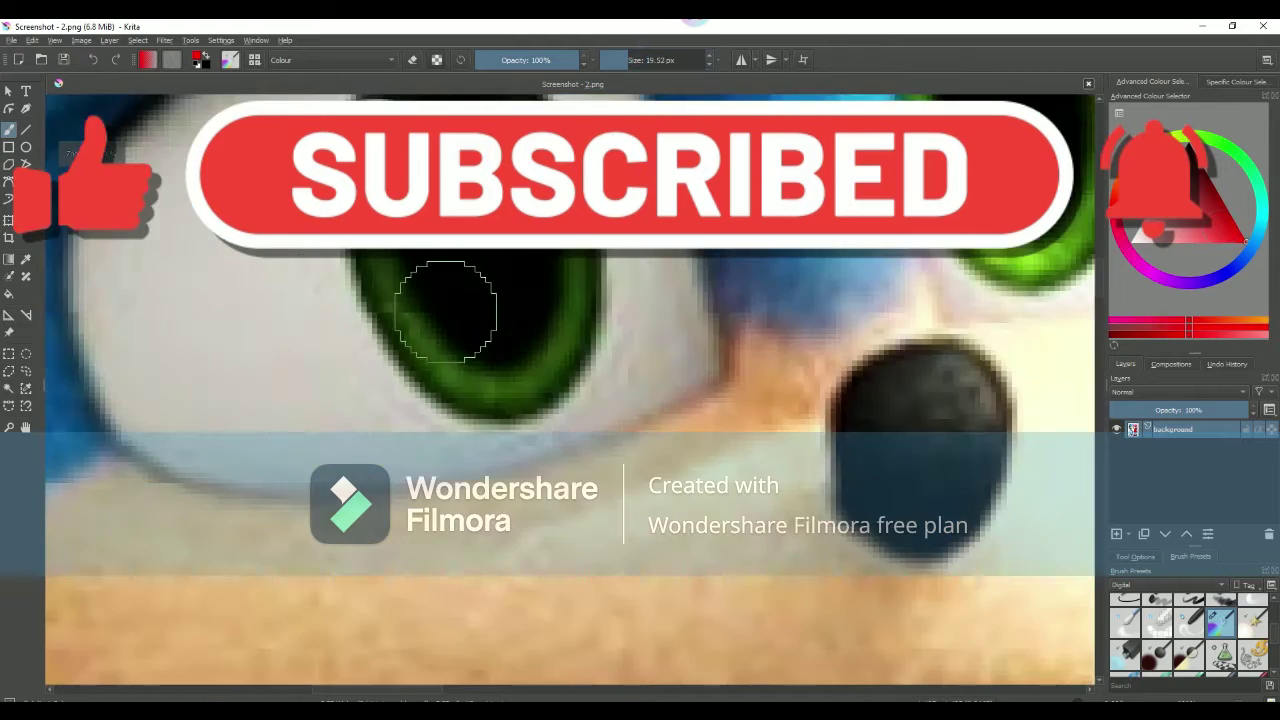
scroll(443, 300, "up", 8)
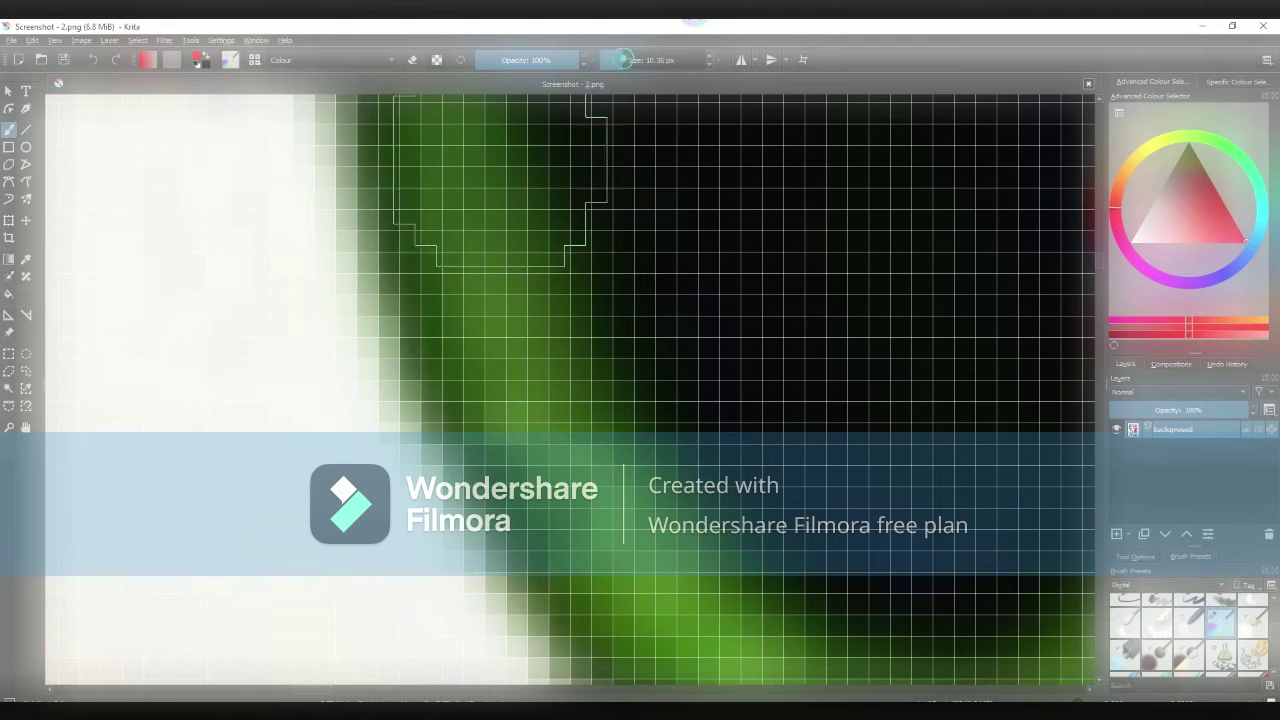
- Paint red over the upper-left part of the left eye's green iris
left_click_drag(440, 245, 525, 420)
scroll(584, 531, "down", 5)
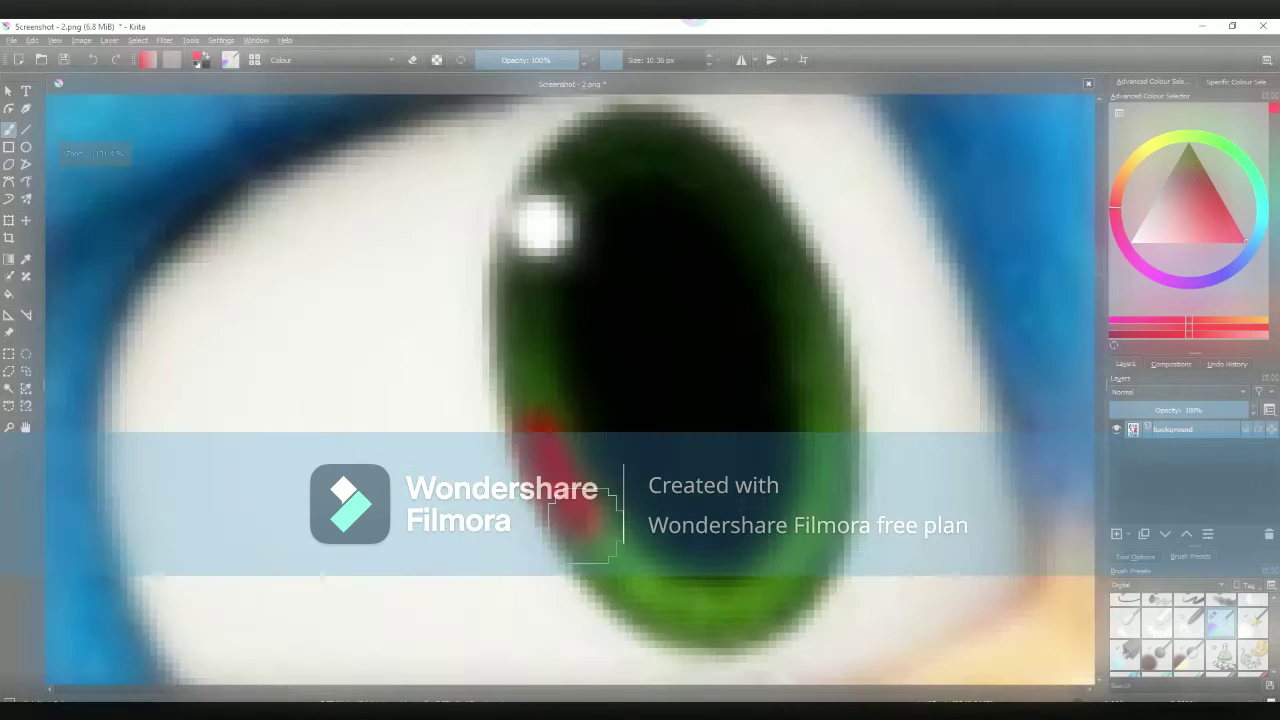
scroll(584, 528, "down", 4)
scroll(584, 528, "up", 4)
scroll(590, 515, "up", 2)
scroll(600, 500, "up", 2)
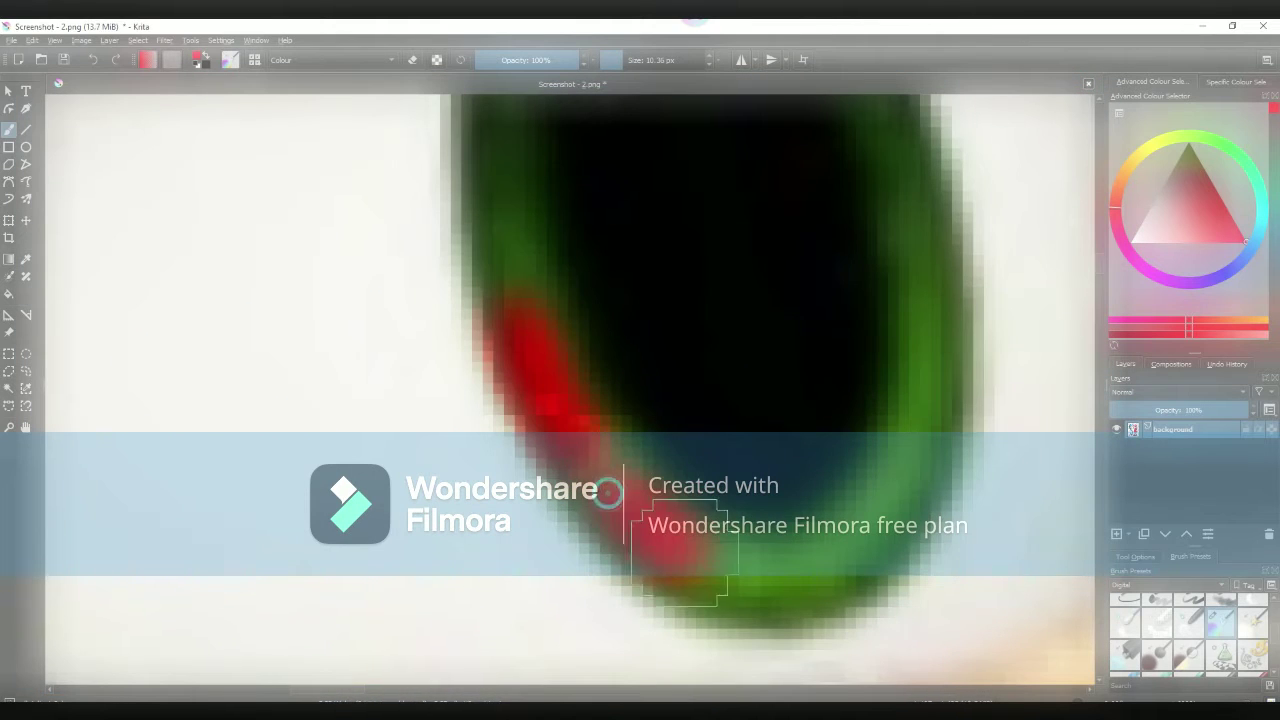
- Paint red along the iris's lower-right and right edges up to its top
left_click_drag(685, 550, 868, 508)
left_click_drag(890, 447, 891, 280)
scroll(903, 243, "down", 3)
scroll(903, 245, "up", 2)
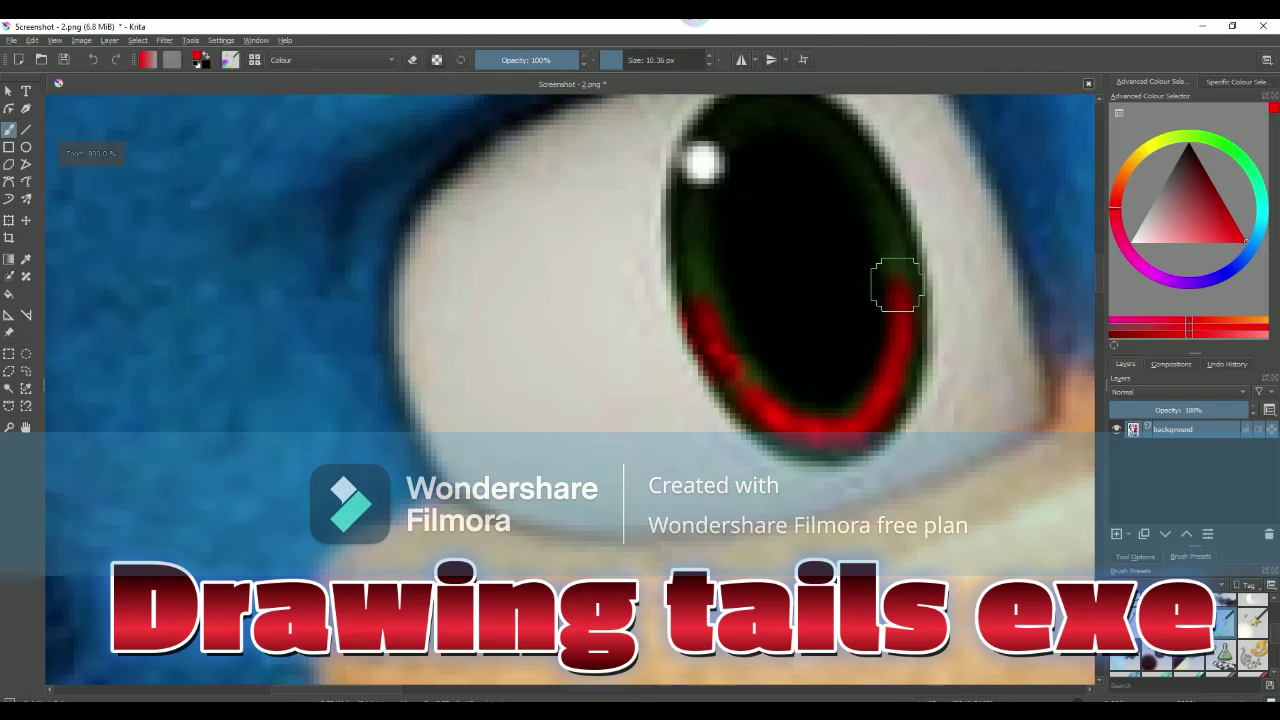
left_click_drag(883, 206, 858, 137)
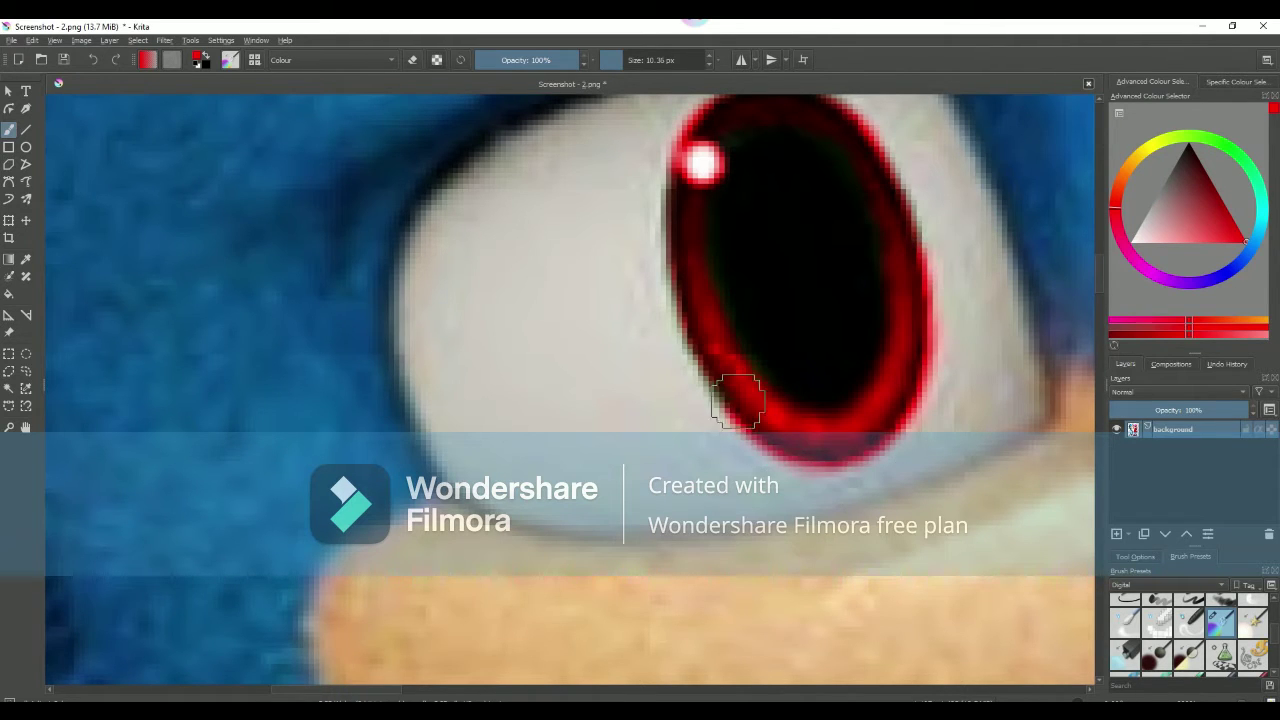
scroll(718, 366, "down", 10)
scroll(722, 380, "up", 5)
- Paint red around the right eye's upper-left, left and bottom iris rim, then zoom out
scroll(725, 390, "down", 5)
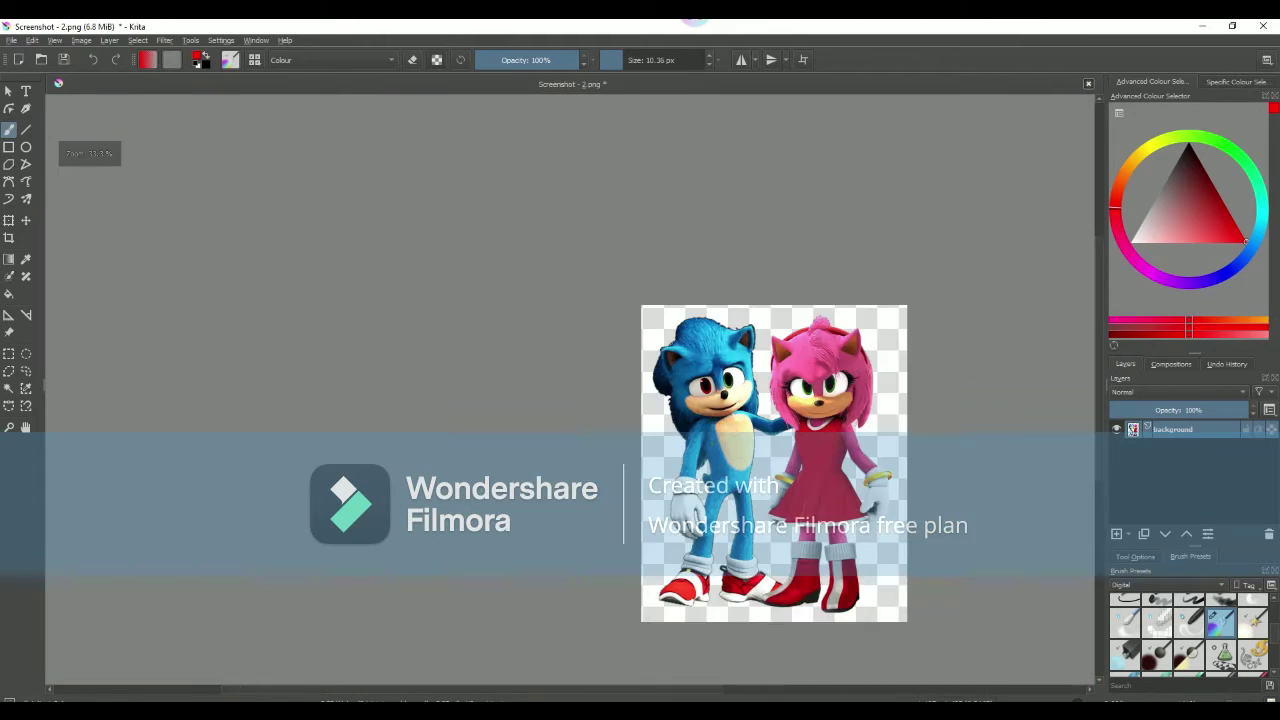
scroll(727, 397, "up", 3)
scroll(729, 390, "up", 5)
scroll(737, 271, "up", 3)
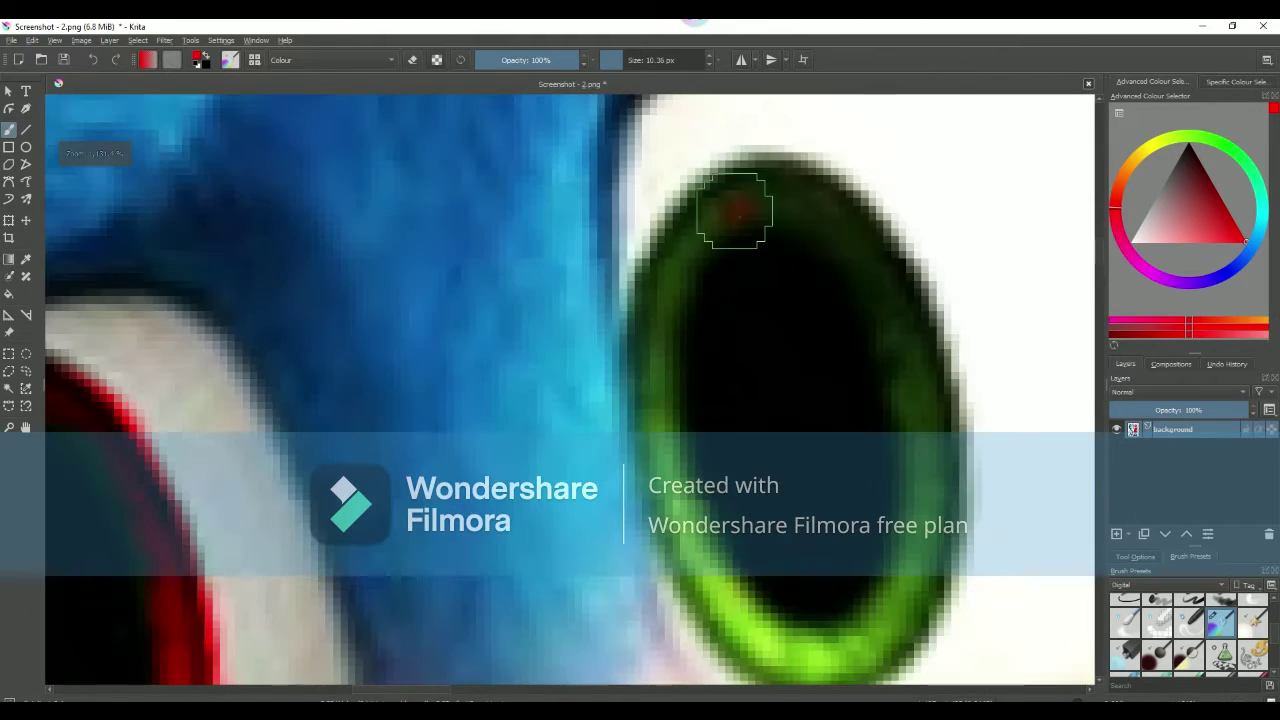
left_click_drag(737, 206, 740, 217)
mouse_move(660, 352)
left_mouse_down()
mouse_move(665, 495)
mouse_move(770, 640)
mouse_move(855, 645)
mouse_move(905, 570)
mouse_move(900, 350)
left_mouse_up()
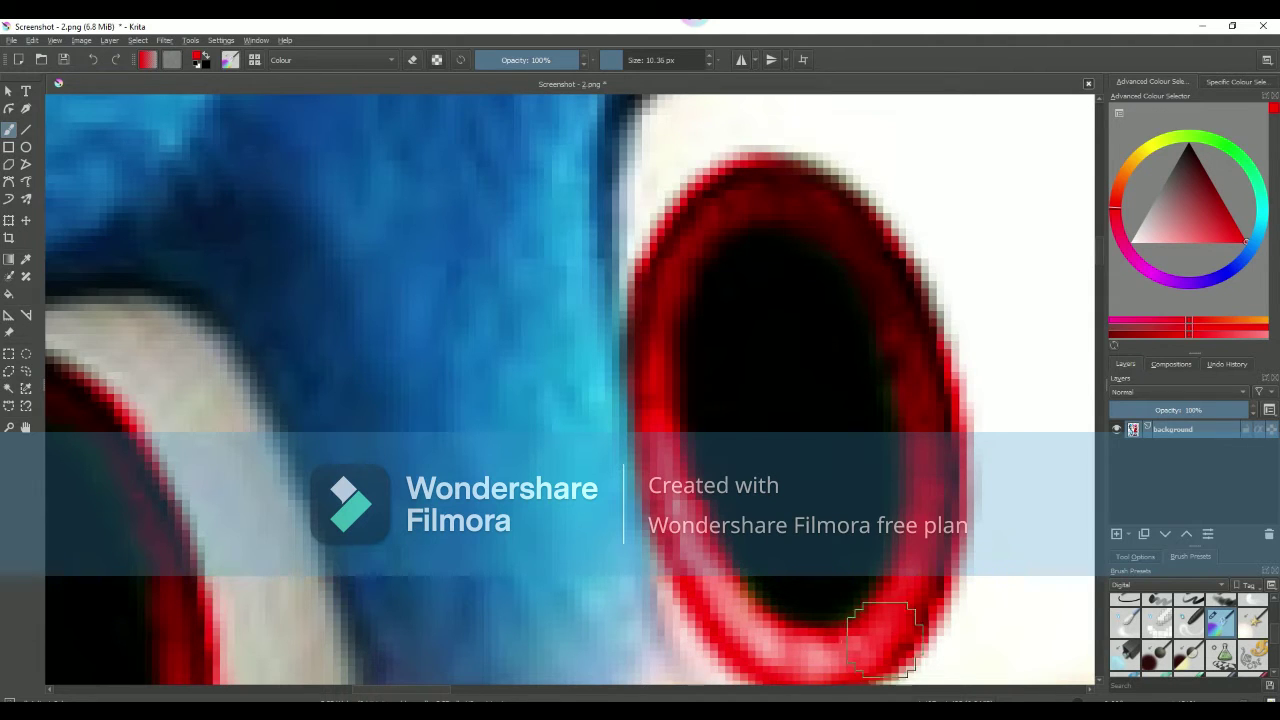
scroll(880, 640, "down", 8)
scroll(940, 625, "down", 7)
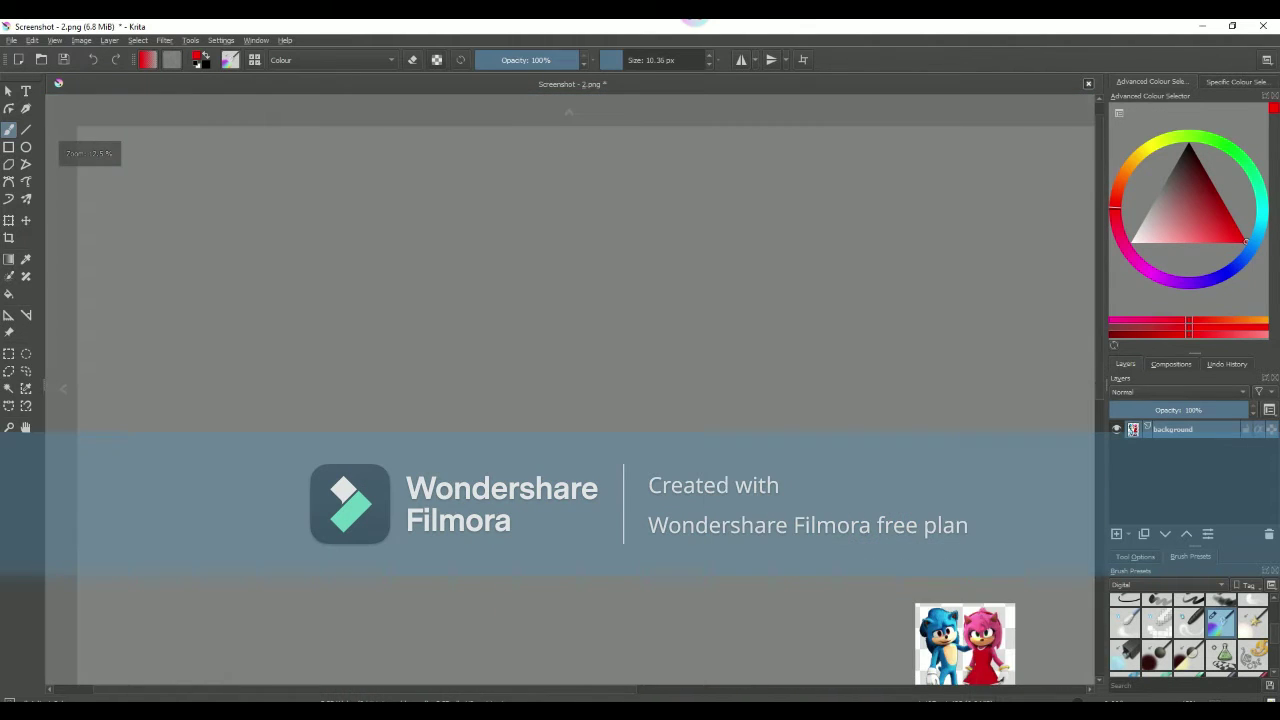
scroll(975, 650, "down", 2)
- Open and dismiss the pop-up palette, ending with a 60 px Normal-mode brush over the next eye
scroll(1030, 655, "up", 2)
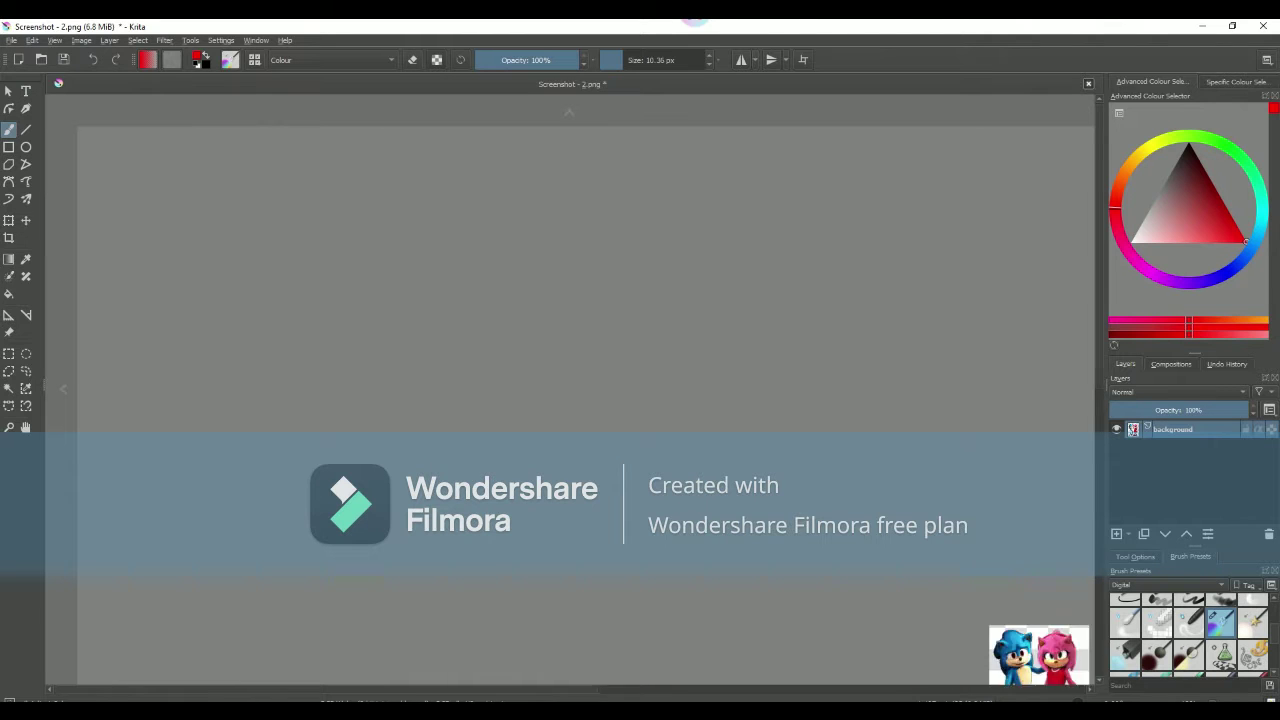
scroll(1030, 655, "up", 1)
scroll(1030, 655, "down", 3)
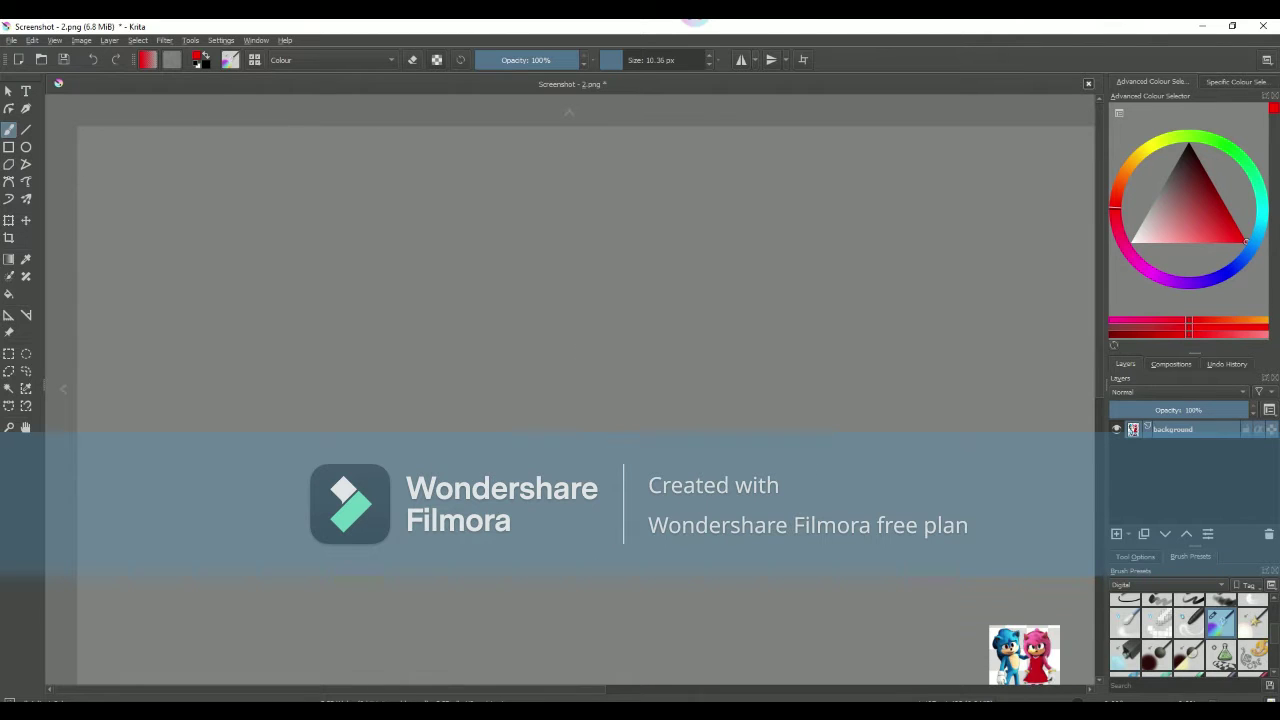
right_click(469, 292)
right_click(352, 268)
right_click(341, 341)
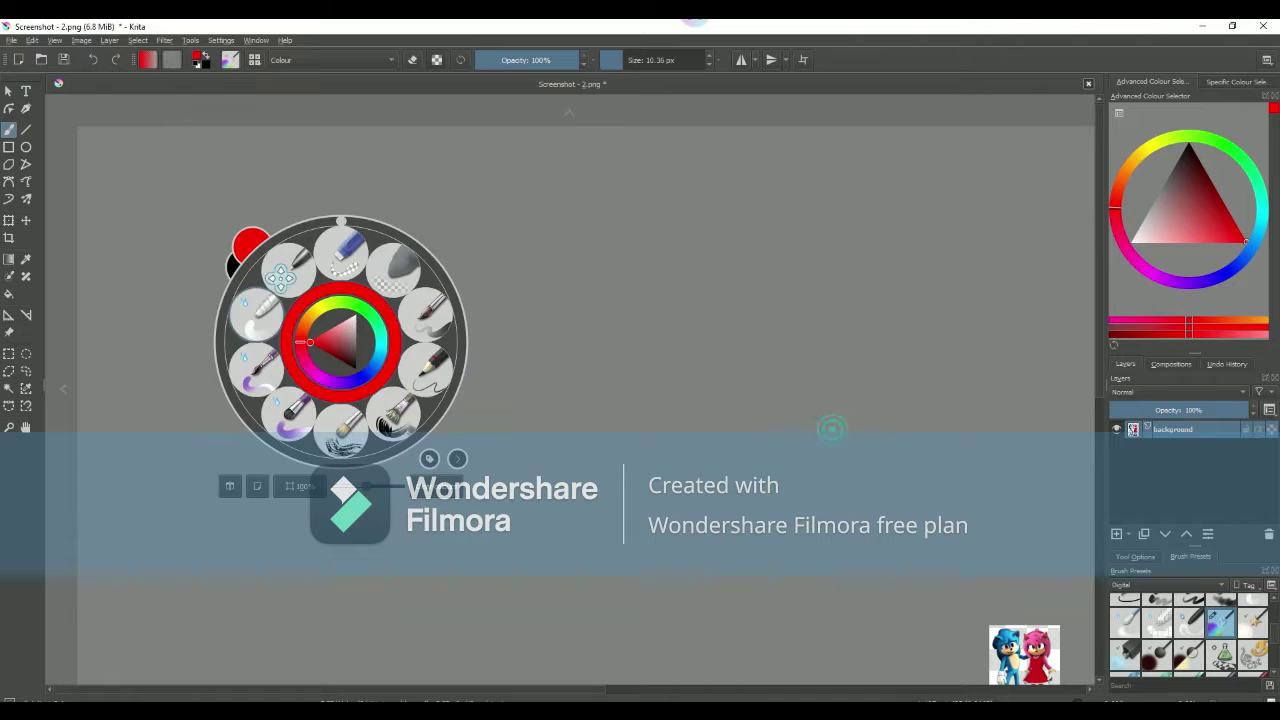
left_click(697, 395)
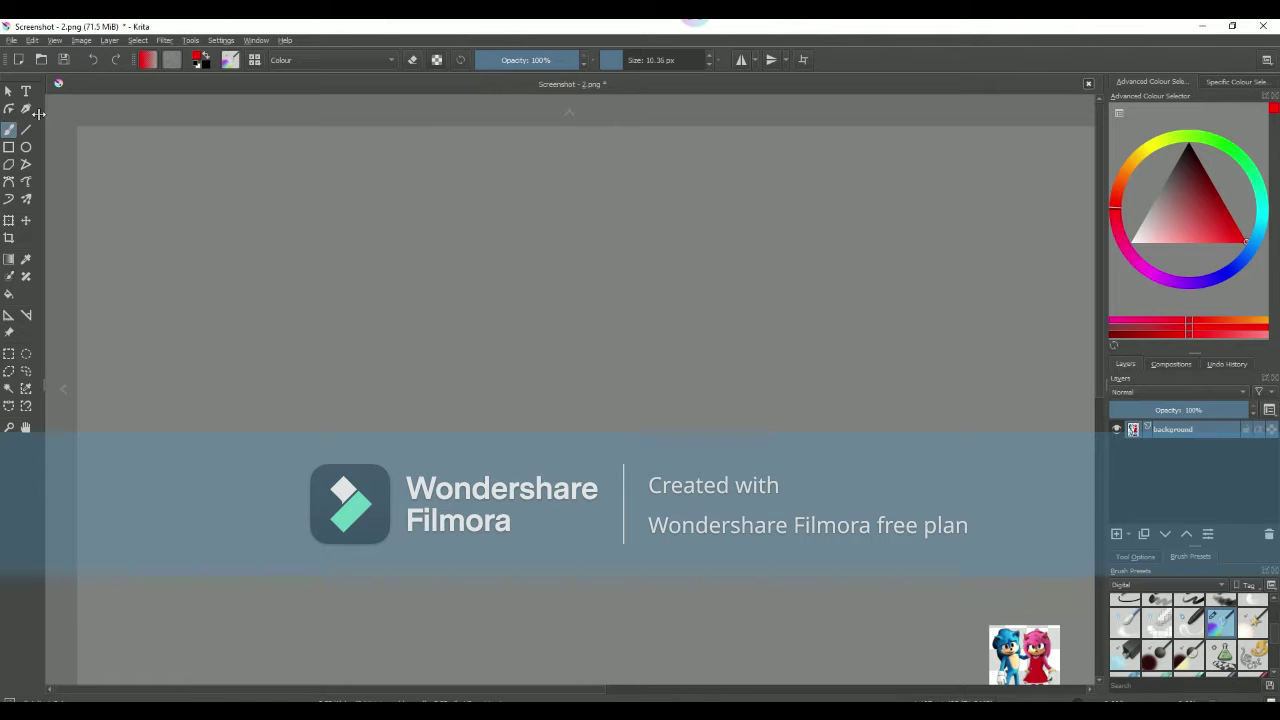
scroll(414, 214, "up", 5)
- Shrink the brush to about 13 px and paint over the iris's white highlight
scroll(414, 214, "up", 3)
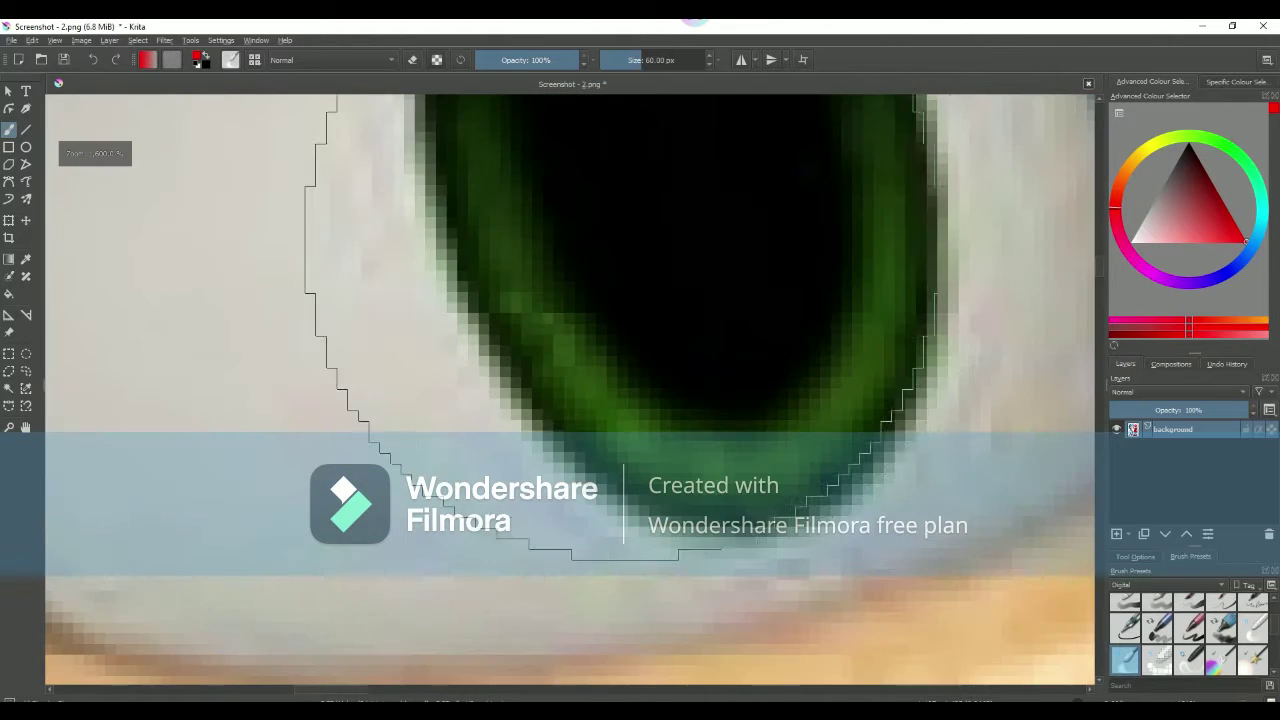
scroll(414, 214, "up", 3)
left_click_drag(632, 60, 620, 60)
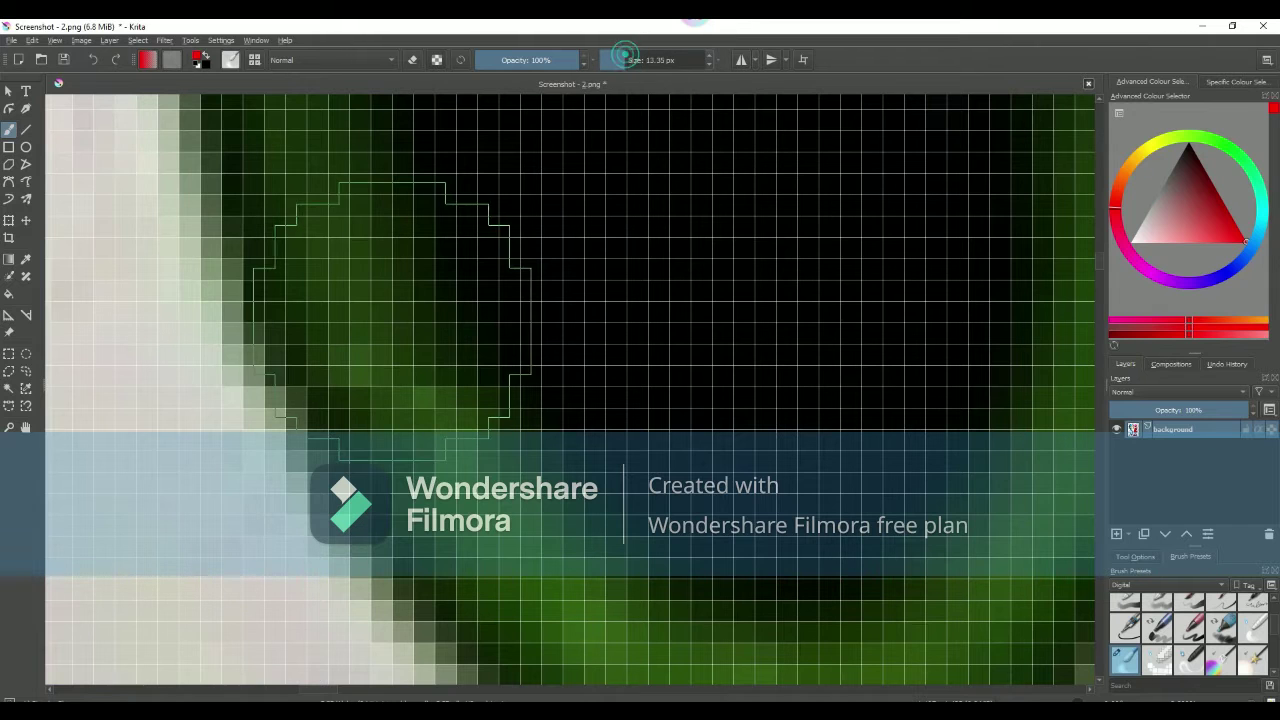
scroll(324, 318, "down", 4)
scroll(500, 450, "down", 2)
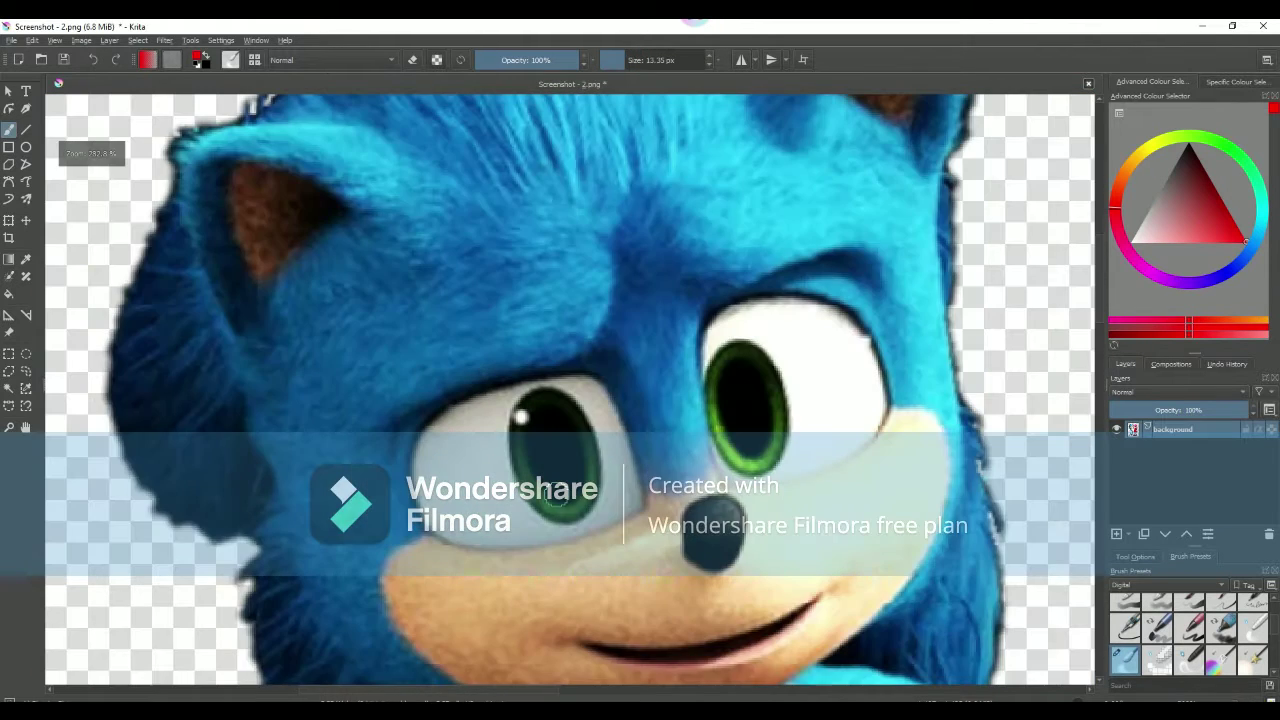
scroll(540, 505, "up", 2)
left_click_drag(472, 257, 586, 214)
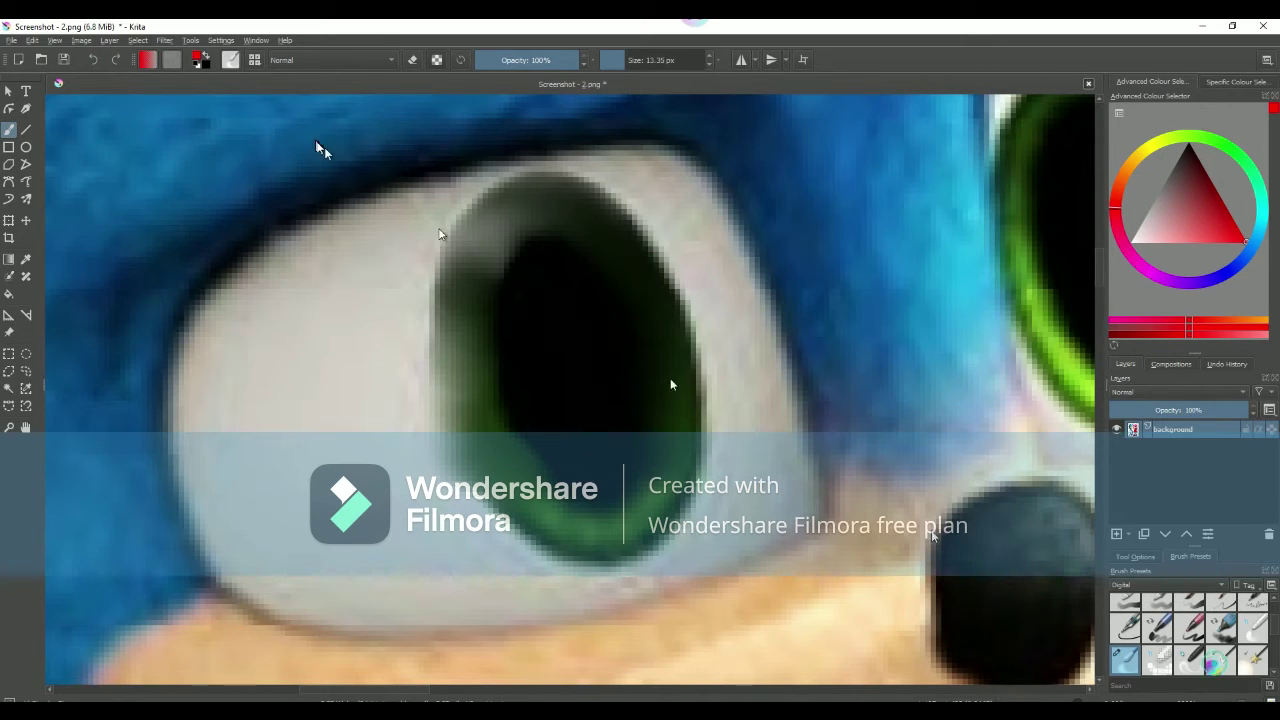
- Undo the highlight stroke and set a Colour-mode brush to about 37 px
left_click(1220, 660)
left_click(91, 60)
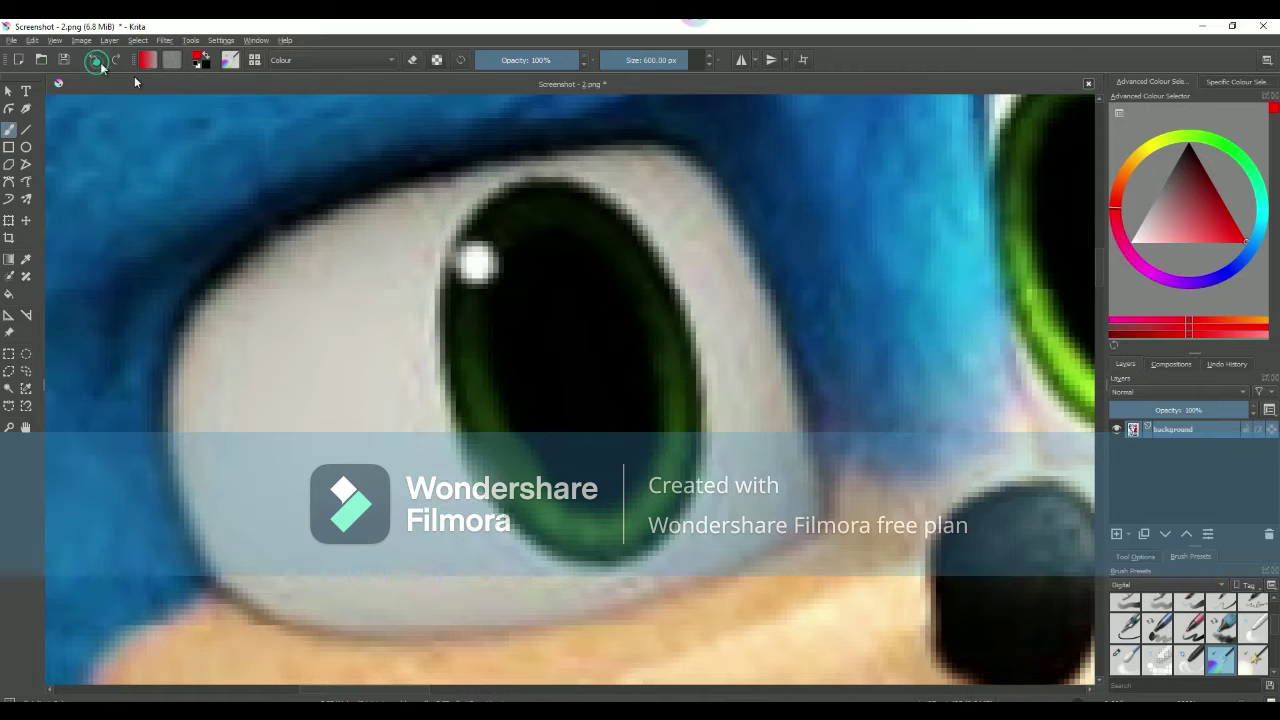
scroll(522, 357, "up", 8)
scroll(760, 300, "down", 2)
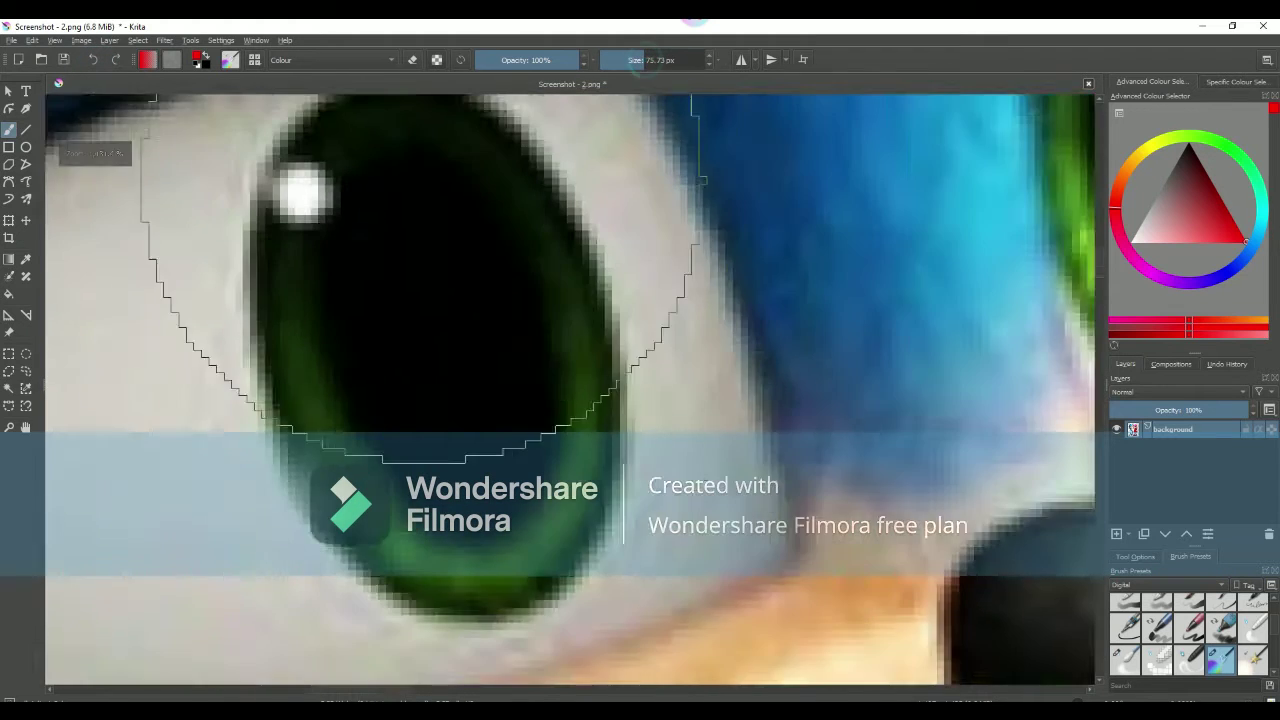
left_click(660, 60)
left_click_drag(637, 60, 630, 60)
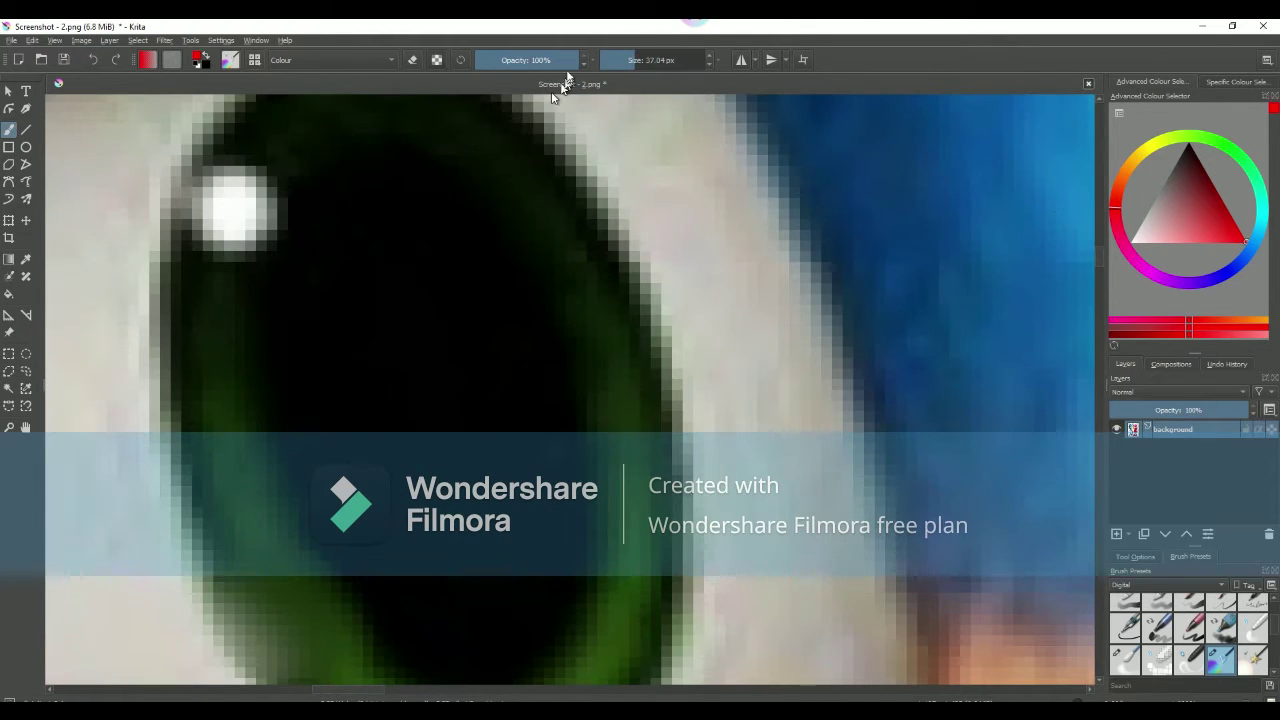
- Paint red over the left iris's lower-left and upper-left edges and the right eye's green rim
scroll(342, 263, "down", 3)
mouse_move(411, 329)
left_mouse_down()
mouse_move(416, 391)
mouse_move(452, 323)
left_mouse_up()
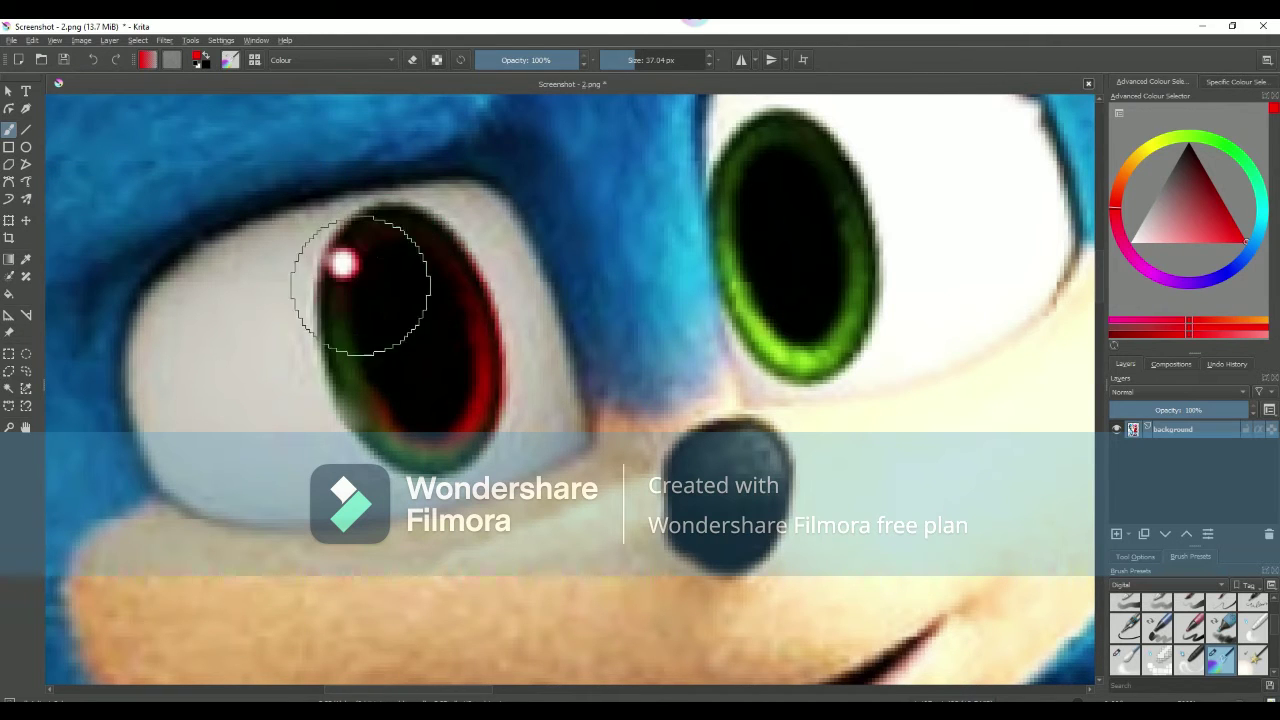
left_click_drag(361, 285, 388, 371)
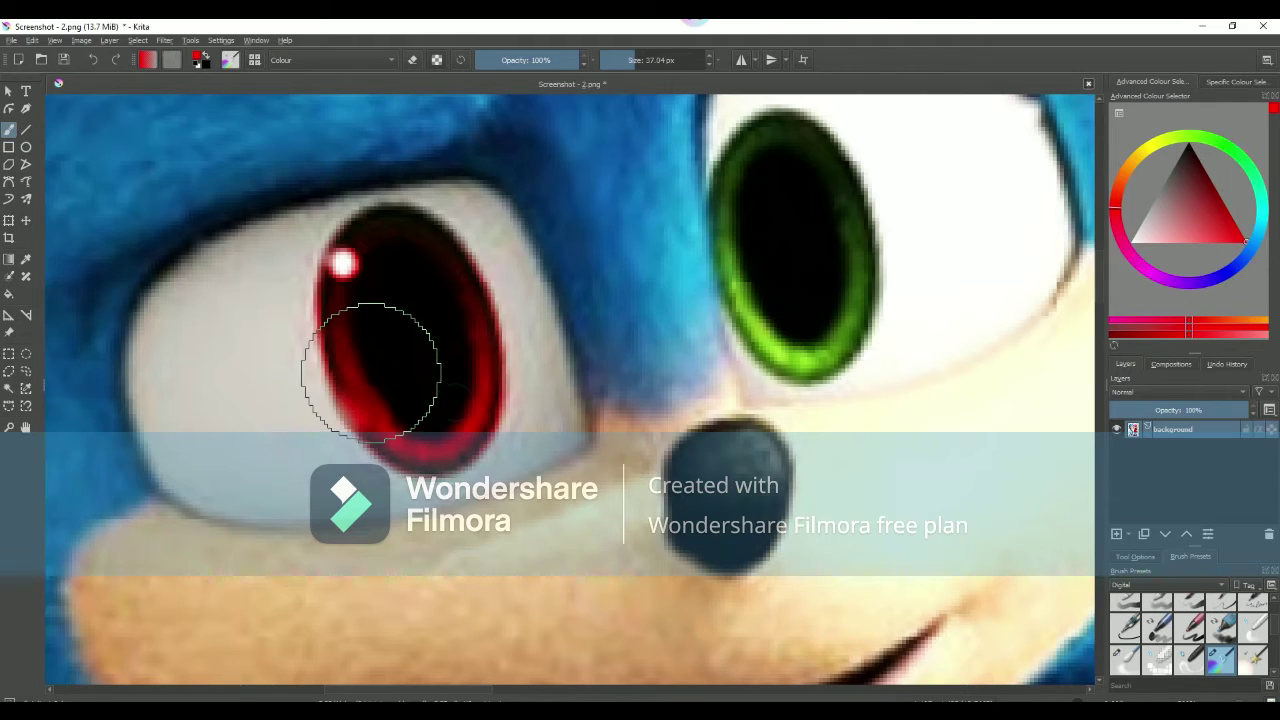
scroll(410, 360, "down", 10)
scroll(432, 343, "up", 3)
scroll(432, 343, "up", 5)
scroll(514, 371, "up", 2)
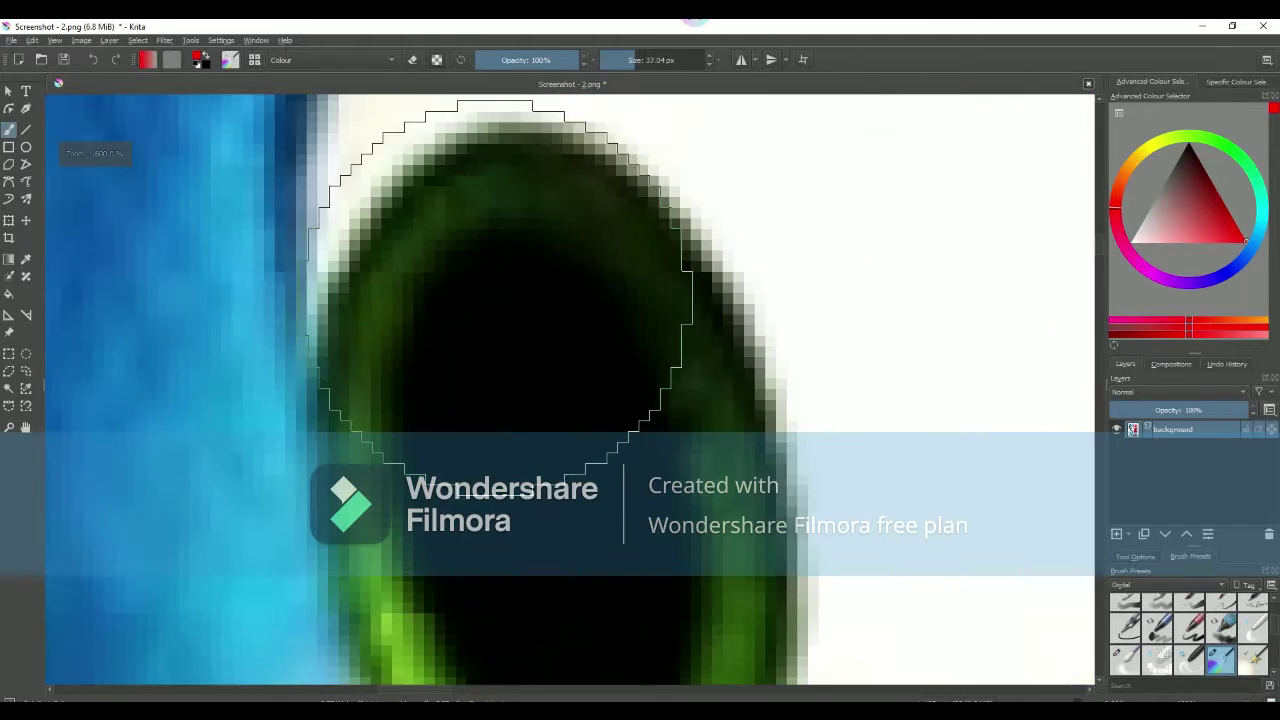
scroll(601, 503, "down", 3)
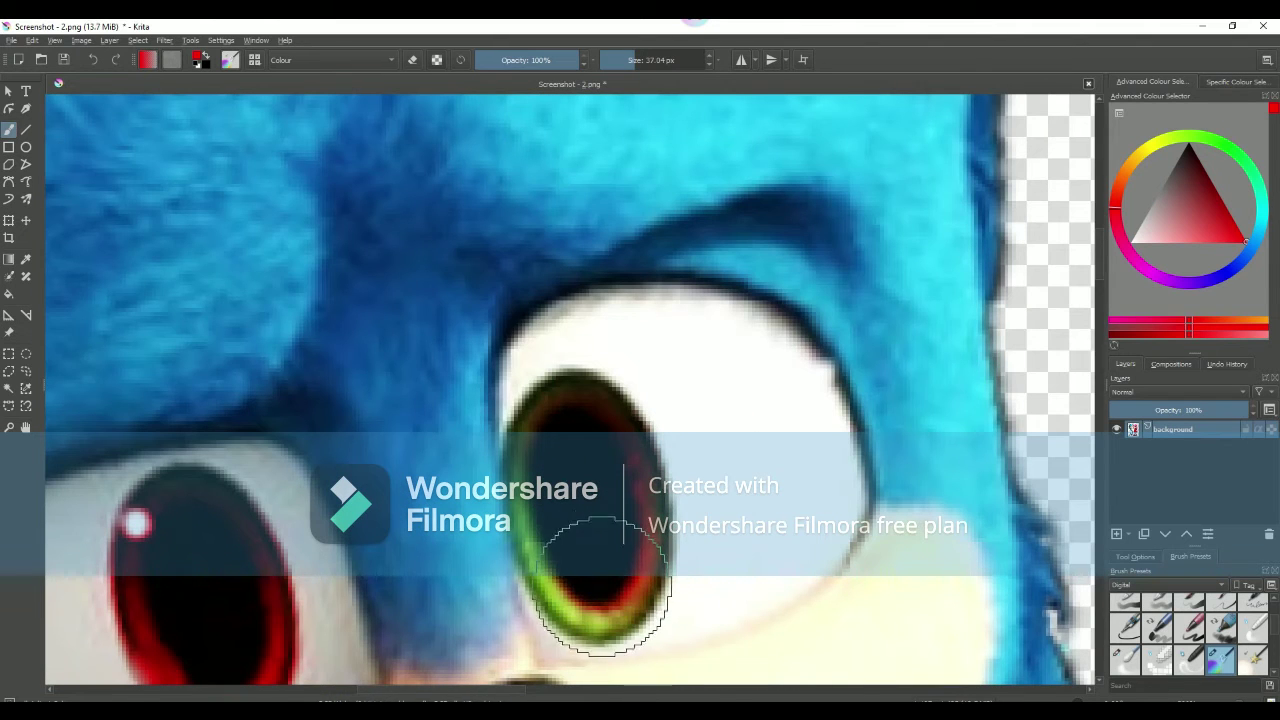
left_click_drag(591, 592, 557, 538)
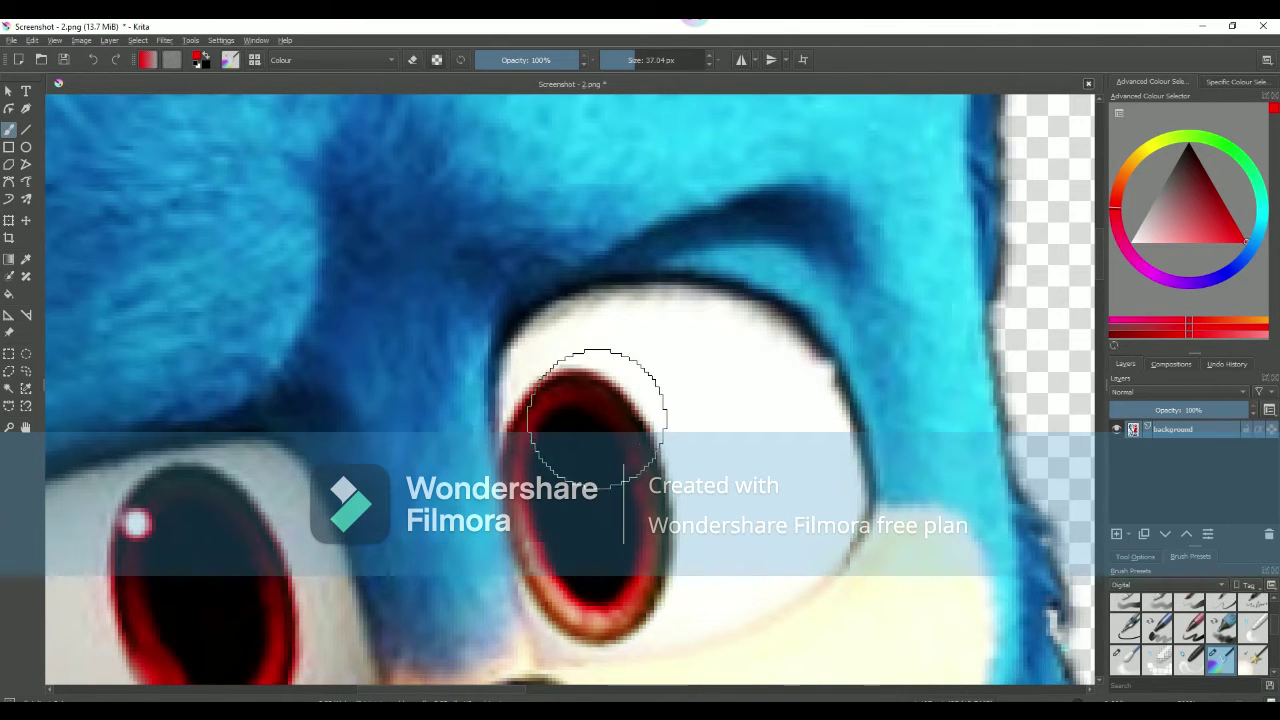
scroll(590, 590, "down", 5)
- Sample the blue of Sonic's fur with the Colour Picker and darken it
scroll(590, 590, "down", 3)
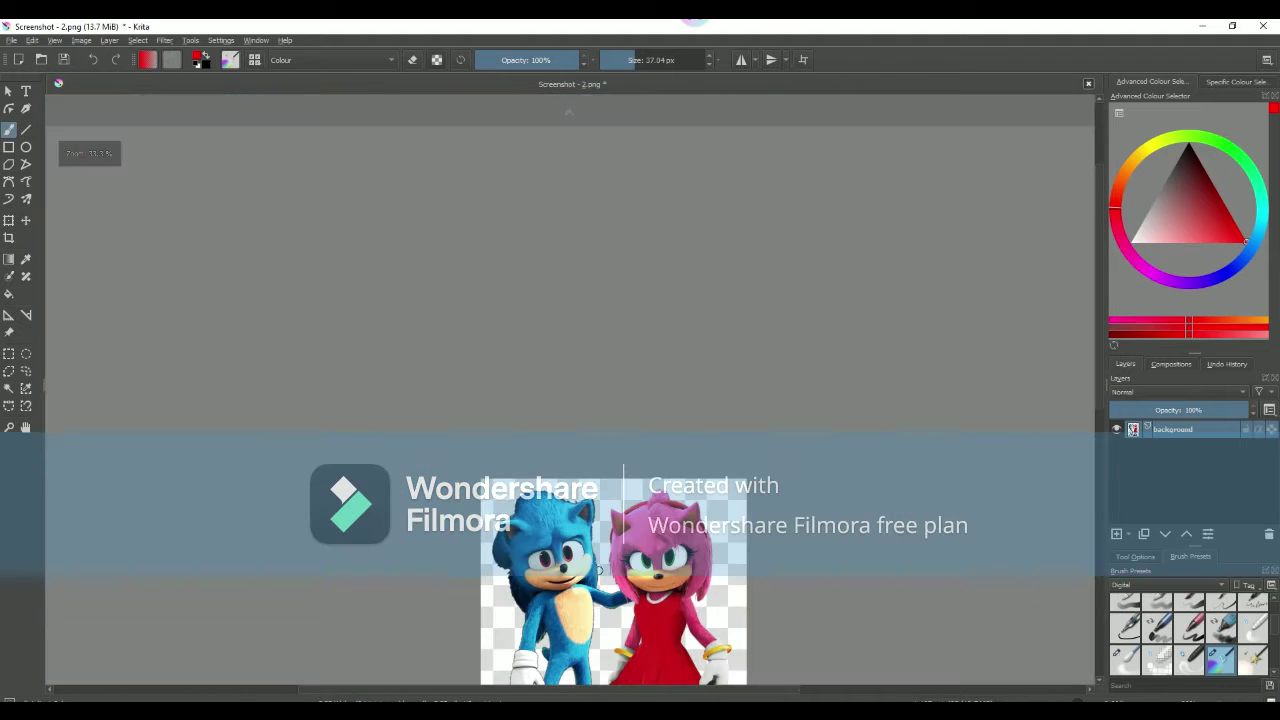
scroll(550, 570, "up", 2)
scroll(512, 545, "up", 3)
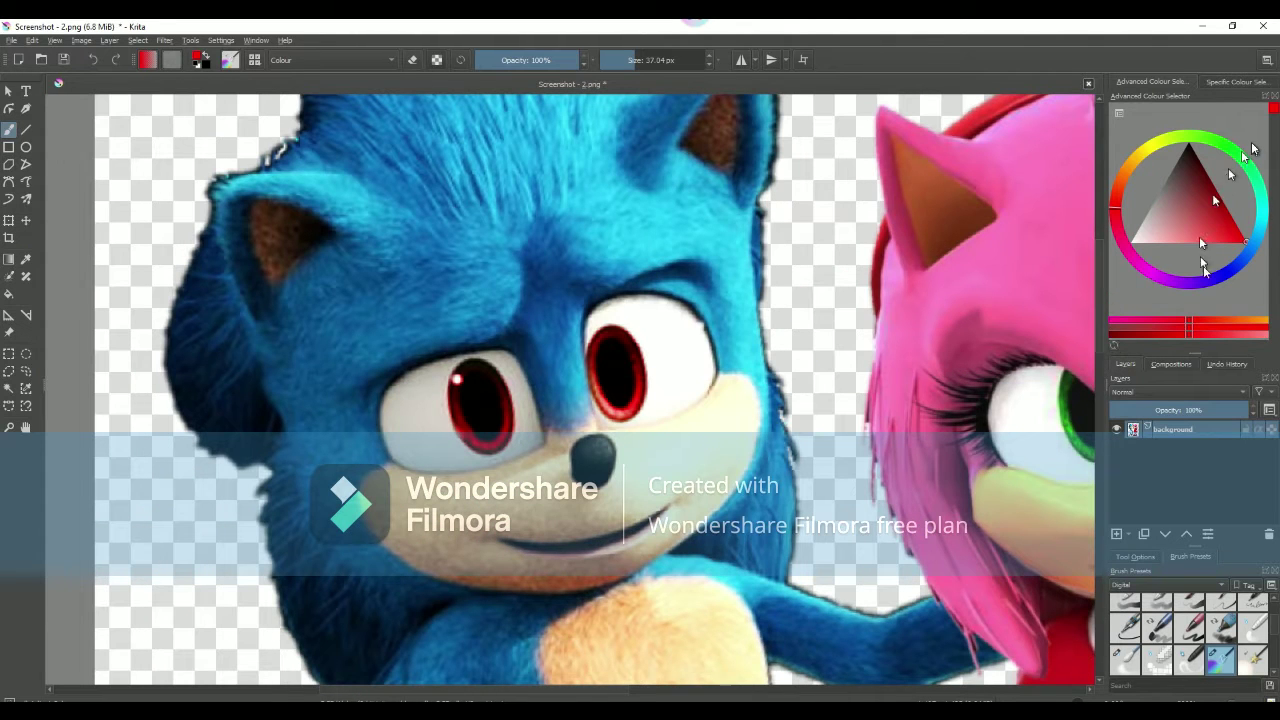
left_click(26, 259)
left_click(496, 307)
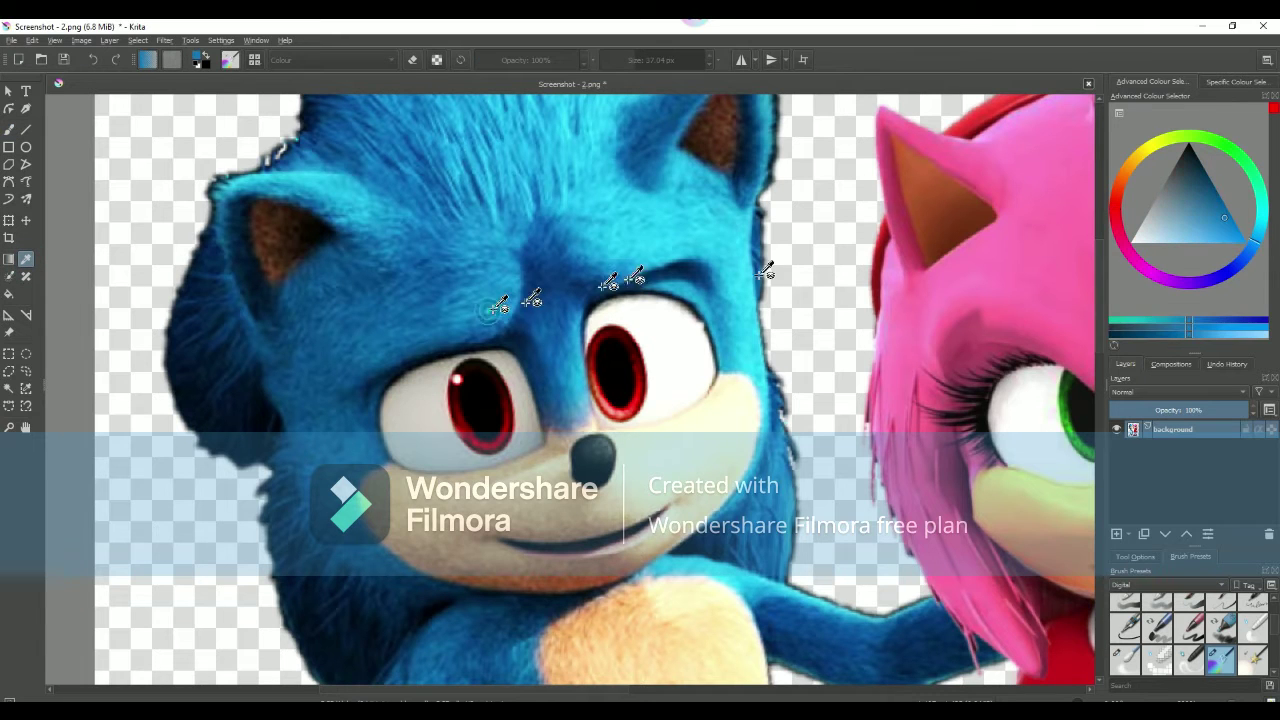
left_click_drag(1205, 250, 1206, 183)
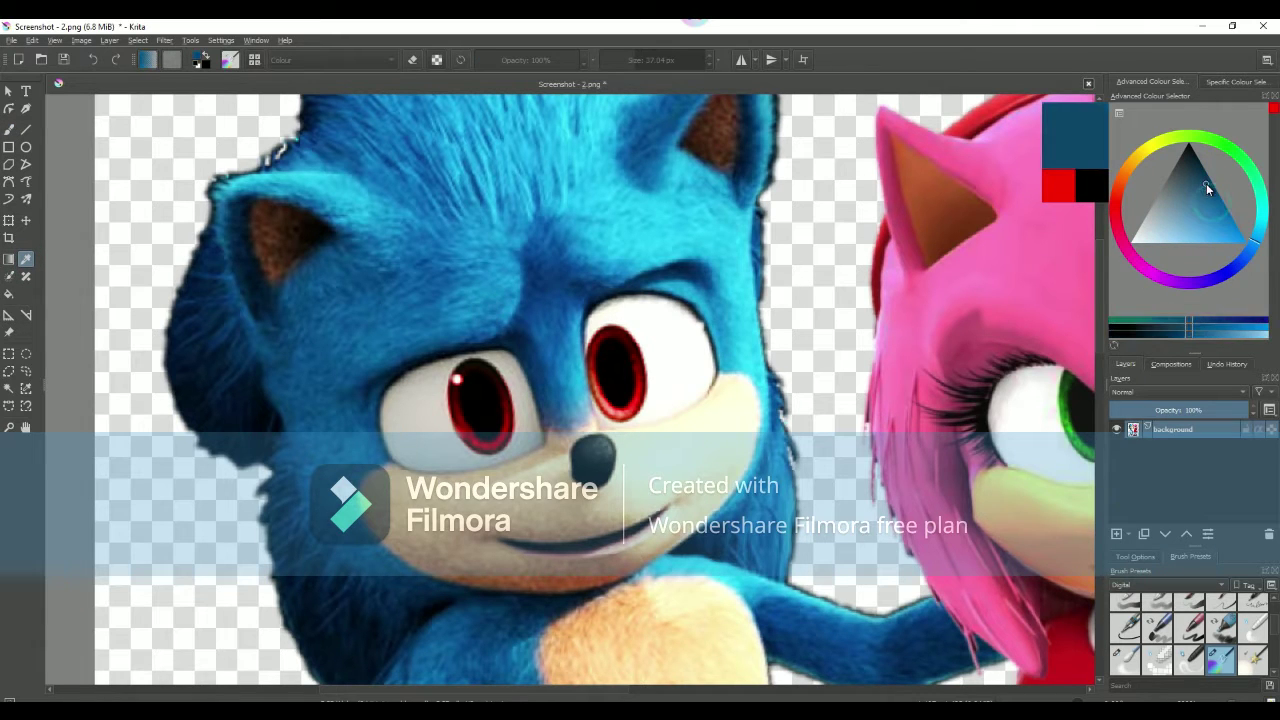
- Switch to the Freehand Brush enlarged to about 173 px
left_click(9, 131)
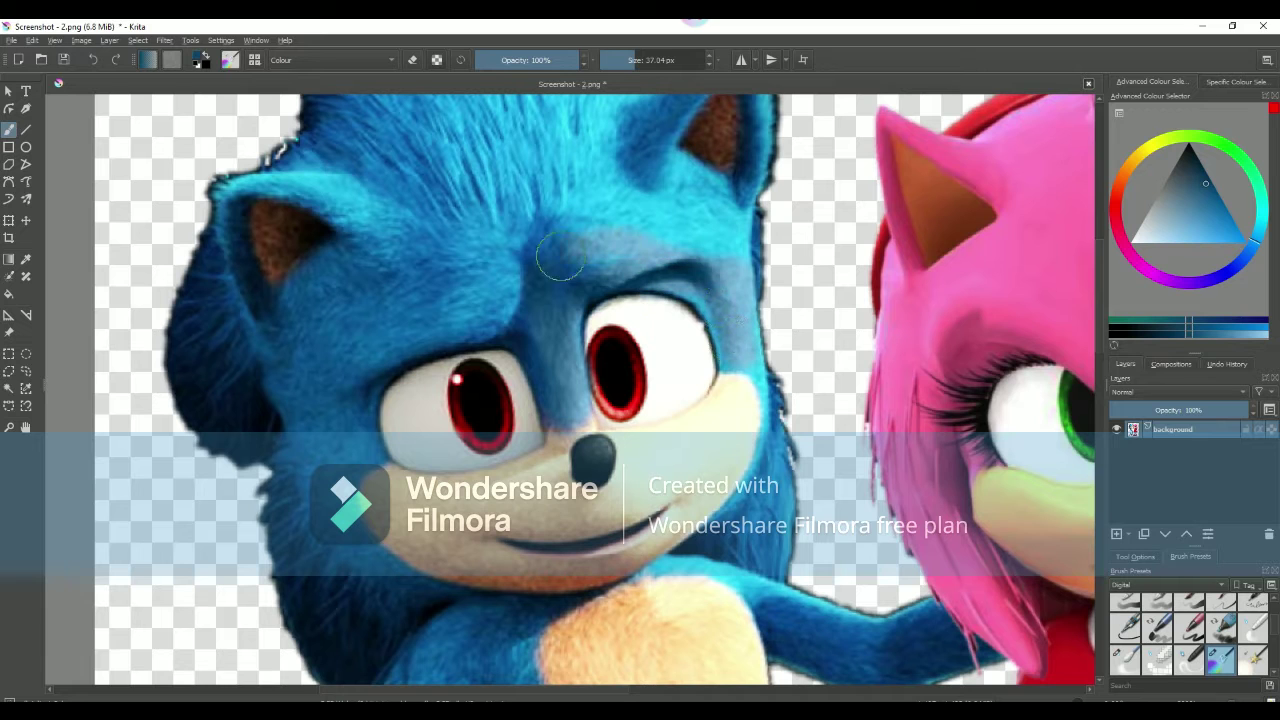
left_click_drag(658, 64, 662, 60)
scroll(525, 172, "up", 3)
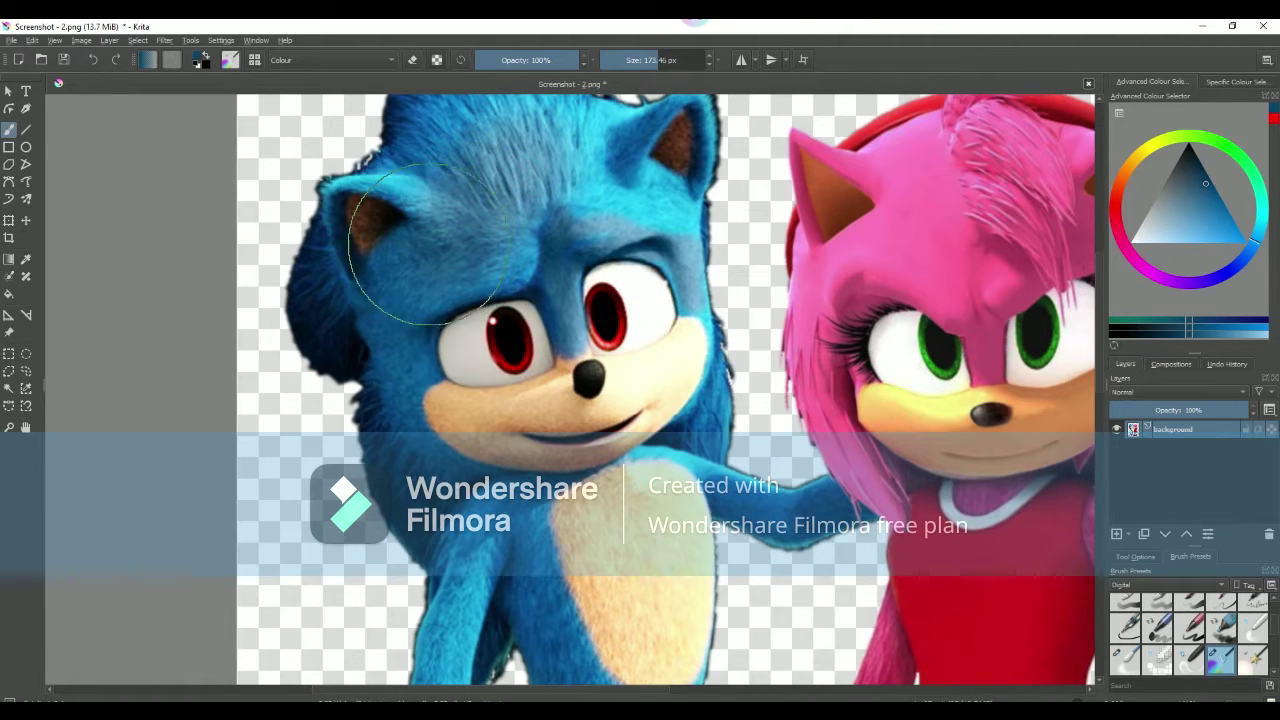
- Paint darker blue over Sonic's head and brow
scroll(465, 155, "down", 3)
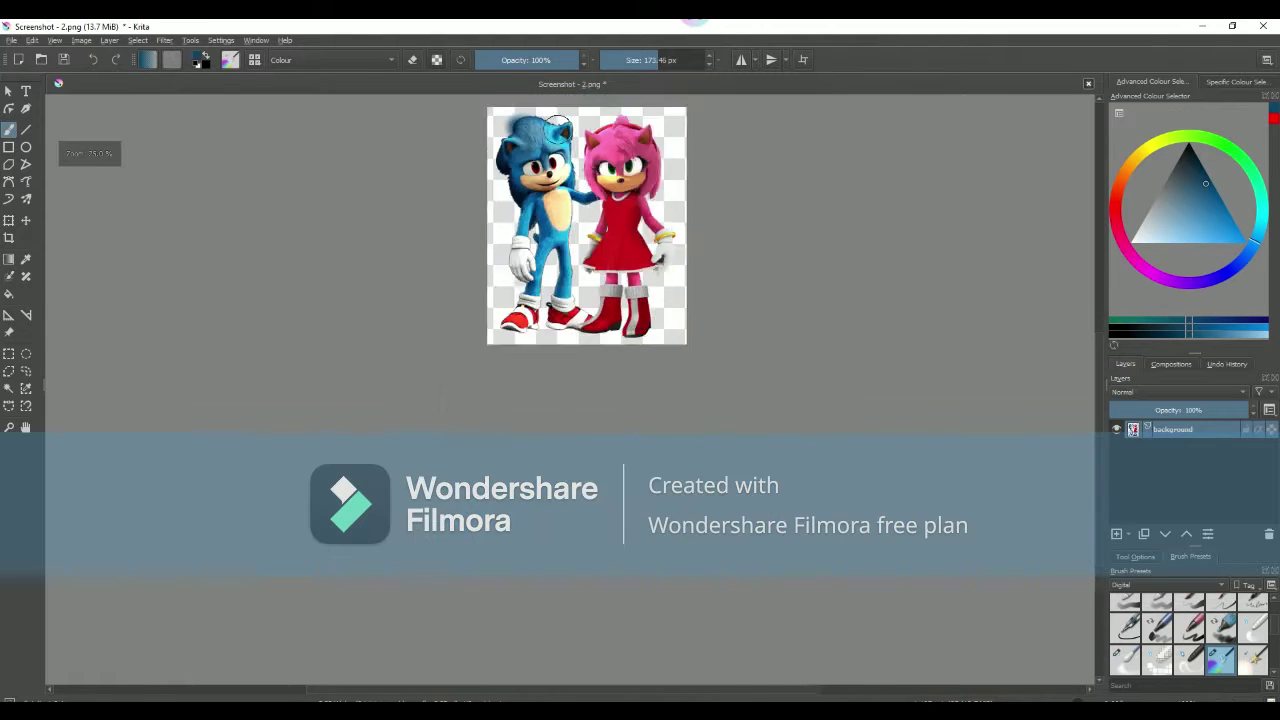
scroll(535, 135, "up", 3)
scroll(535, 130, "up", 2)
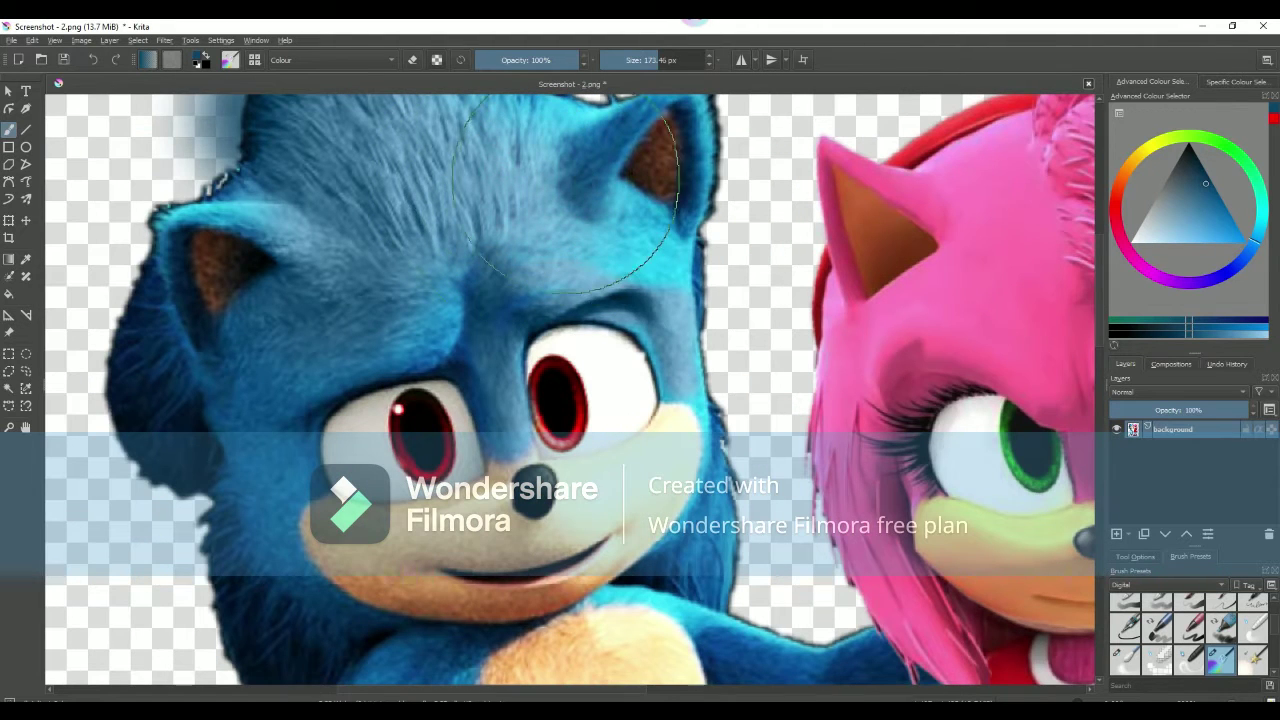
left_click_drag(610, 220, 555, 245)
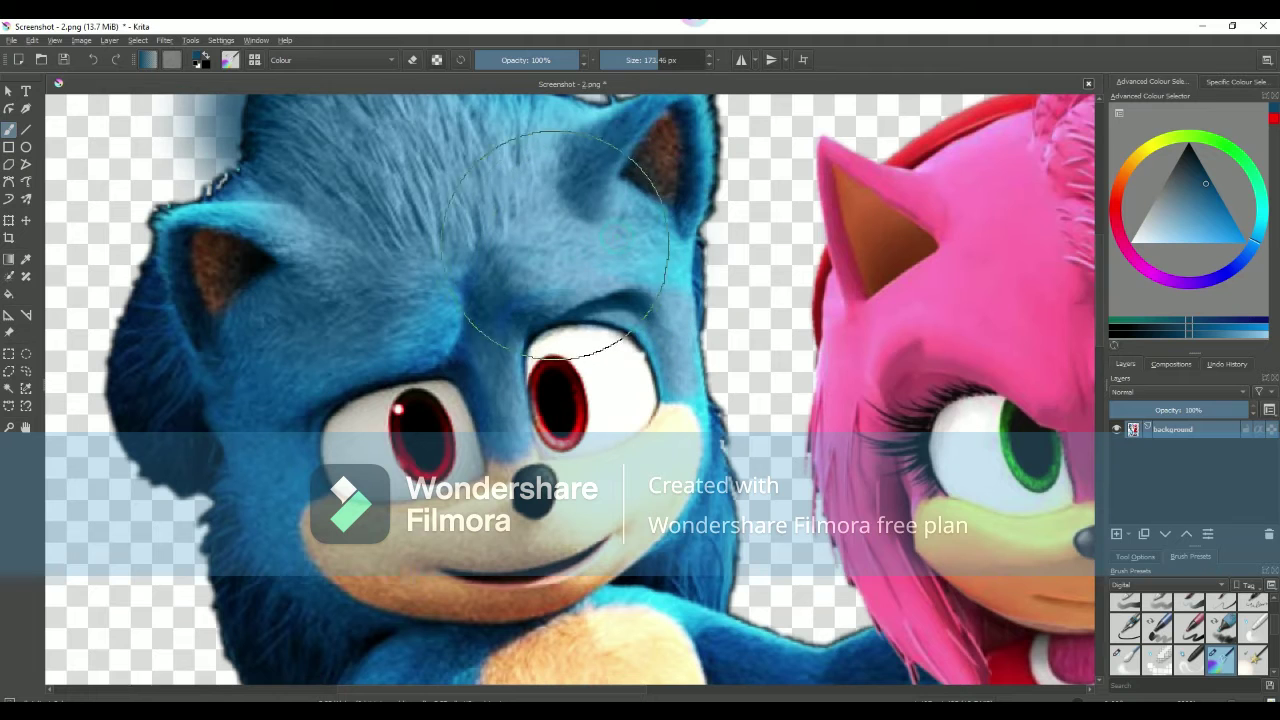
scroll(487, 355, "down", 3)
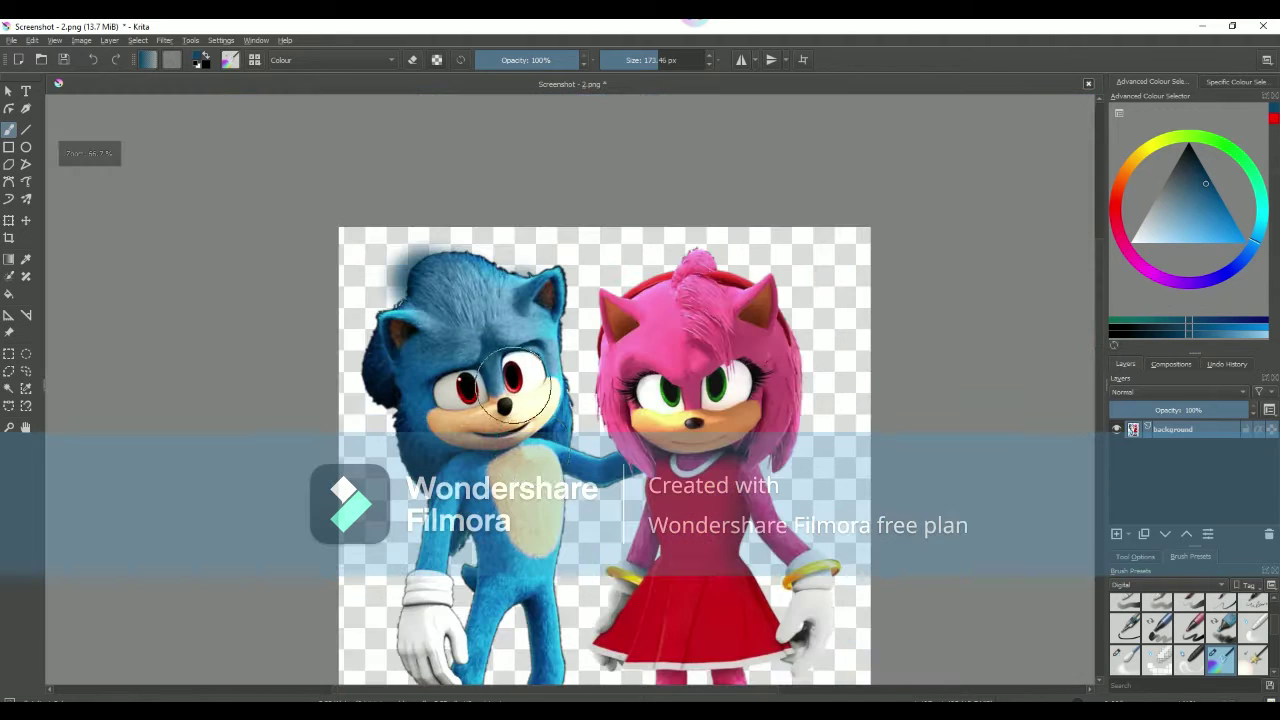
scroll(430, 470, "up", 2)
scroll(398, 547, "up", 1)
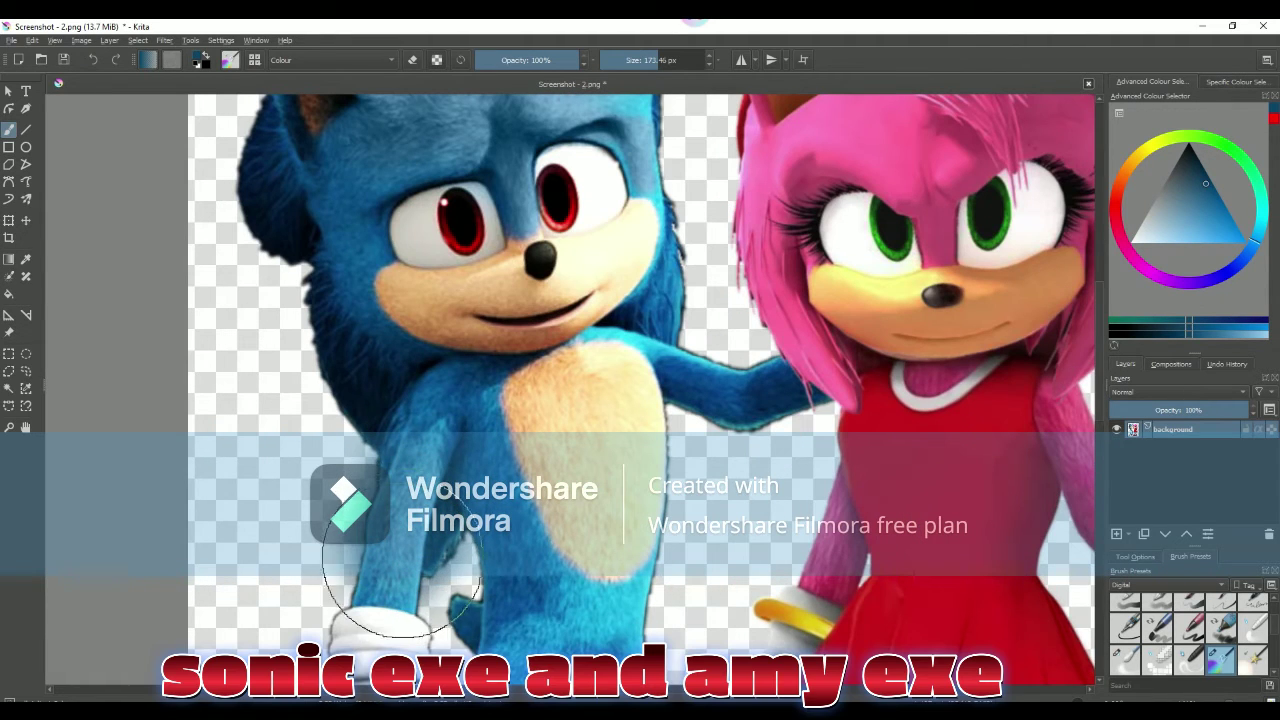
- Darken the fur around Sonic's legs
left_click_drag(398, 547, 505, 628)
scroll(578, 598, "down", 3)
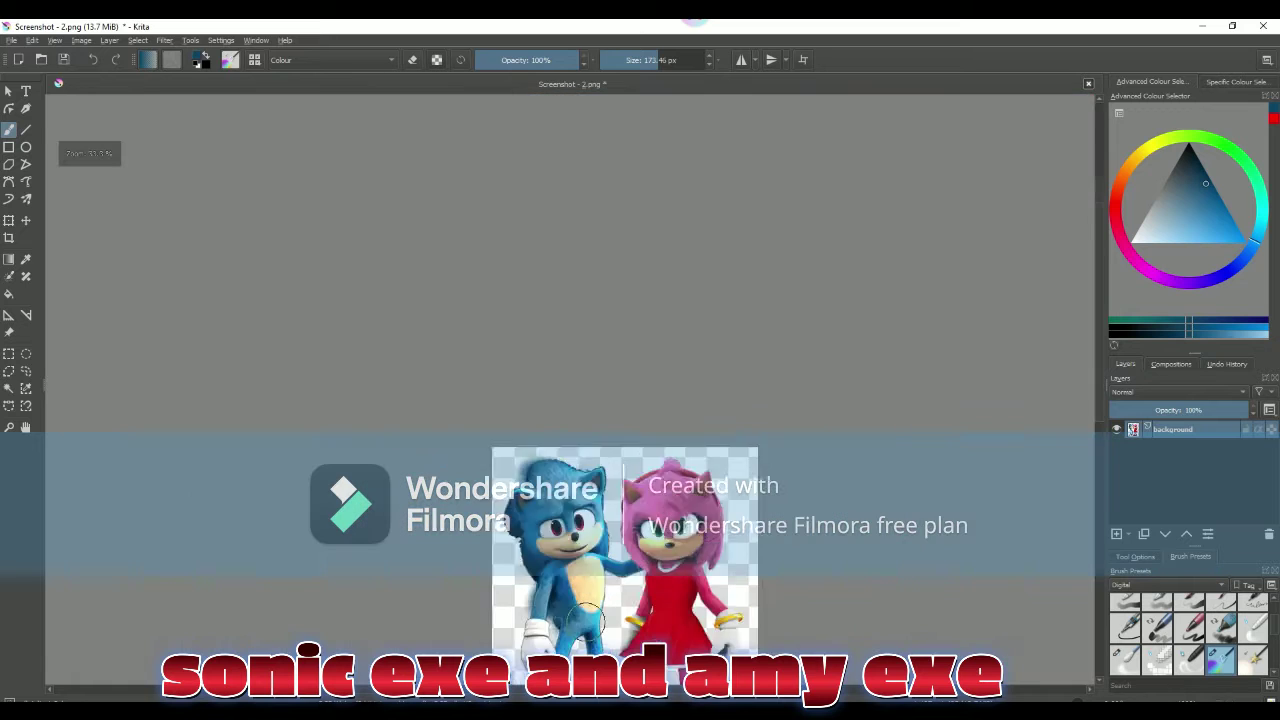
scroll(570, 595, "down", 1)
scroll(560, 590, "up", 2)
scroll(550, 585, "up", 2)
- Paint darker blue between and down Sonic's legs, then zoom around to review
left_click_drag(550, 585, 687, 425)
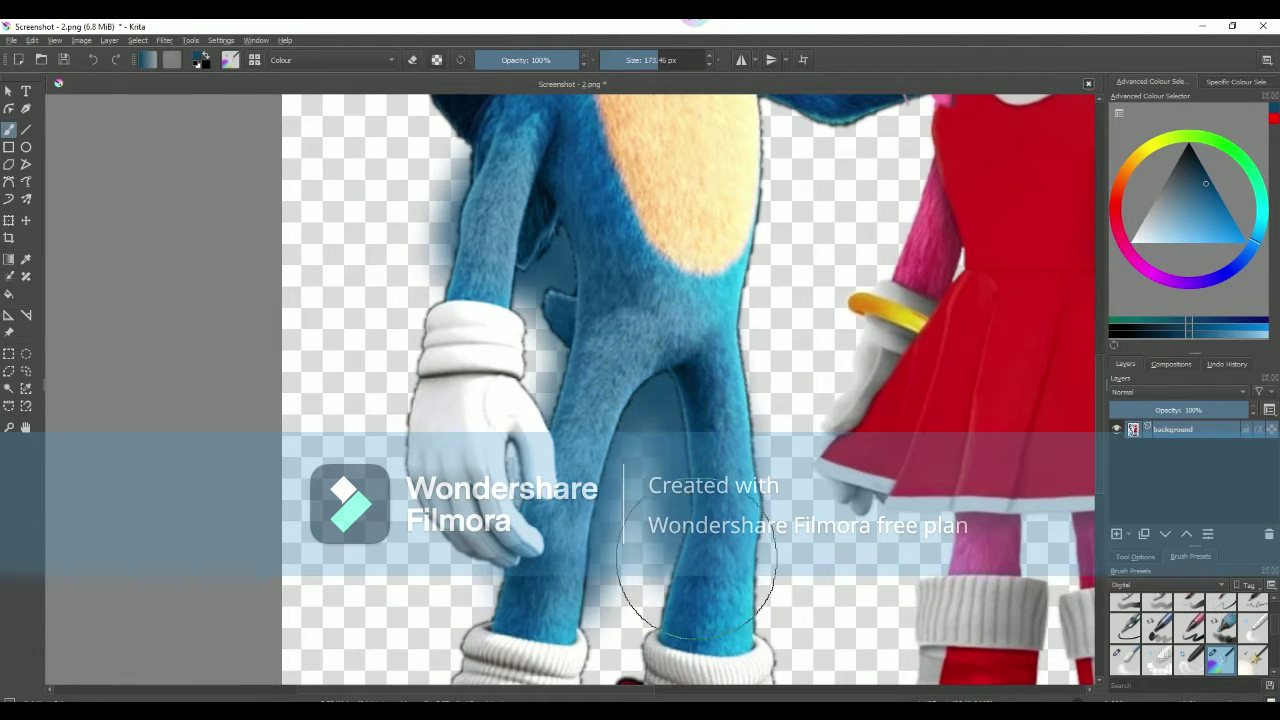
left_click_drag(688, 425, 720, 600)
scroll(708, 600, "down", 3)
scroll(710, 598, "up", 3)
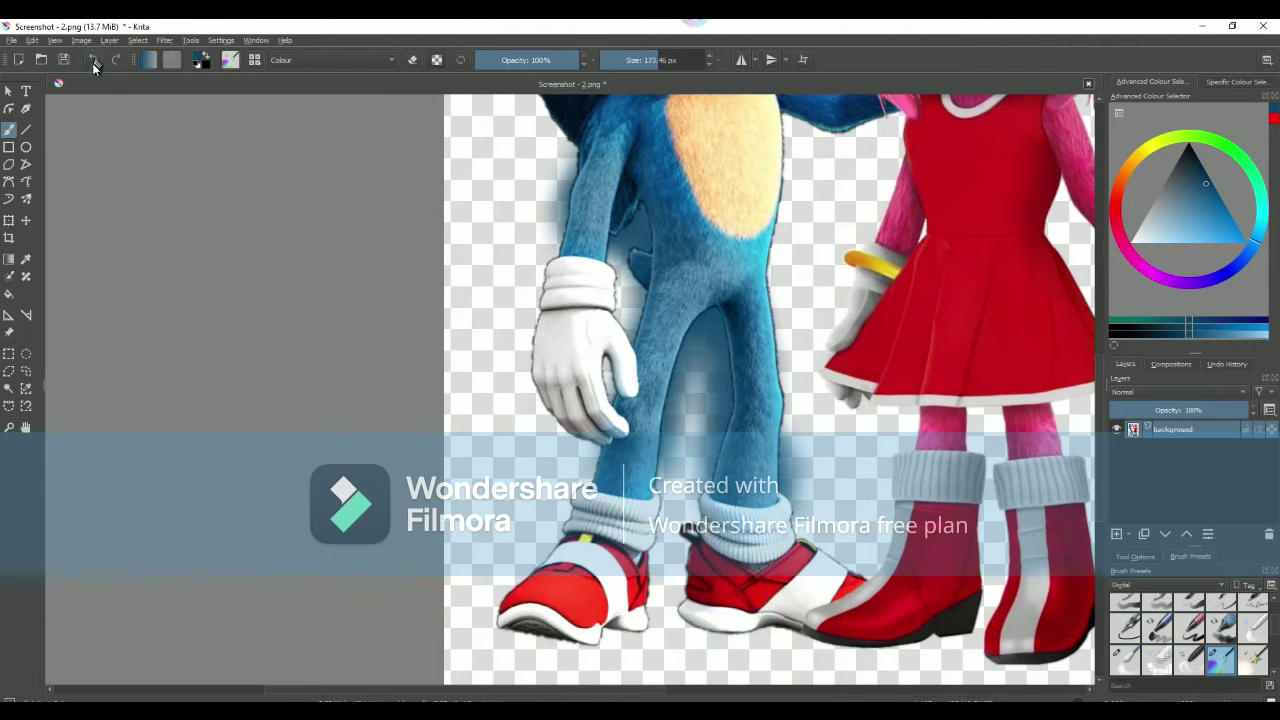
scroll(688, 381, "down", 3)
scroll(757, 286, "up", 5)
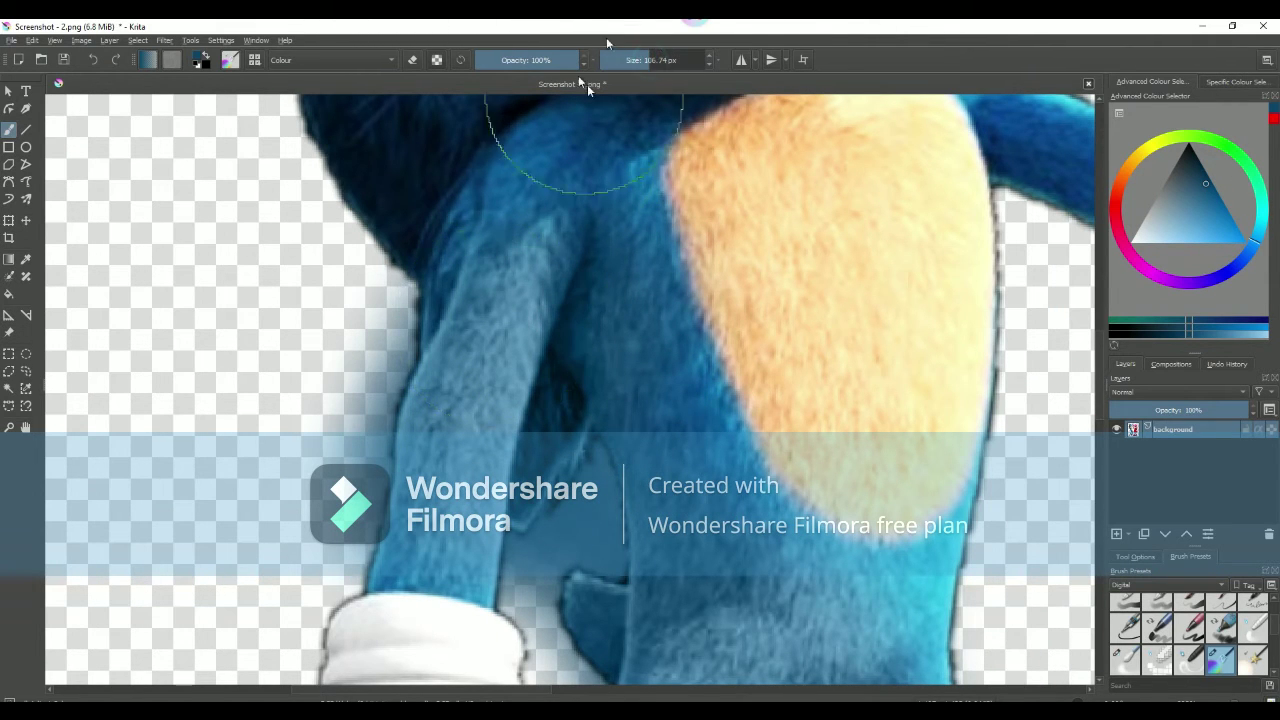
scroll(545, 222, "up", 3)
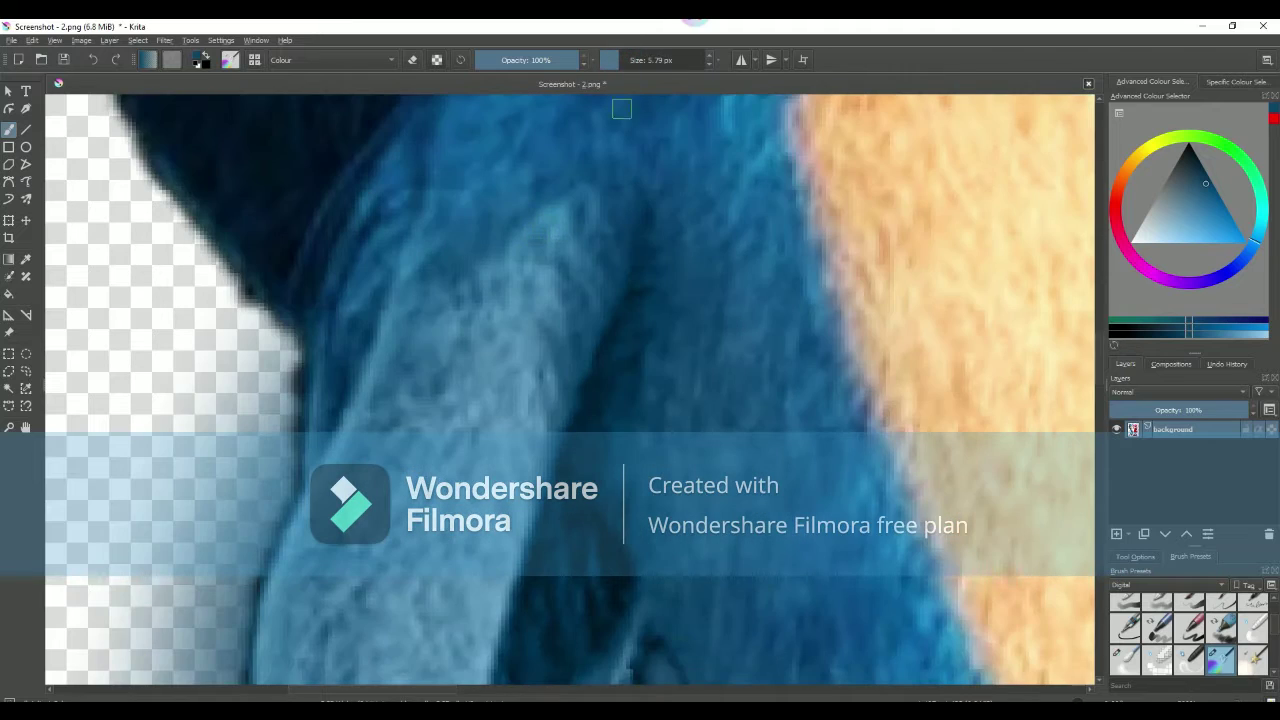
scroll(500, 257, "down", 3)
scroll(505, 250, "down", 5)
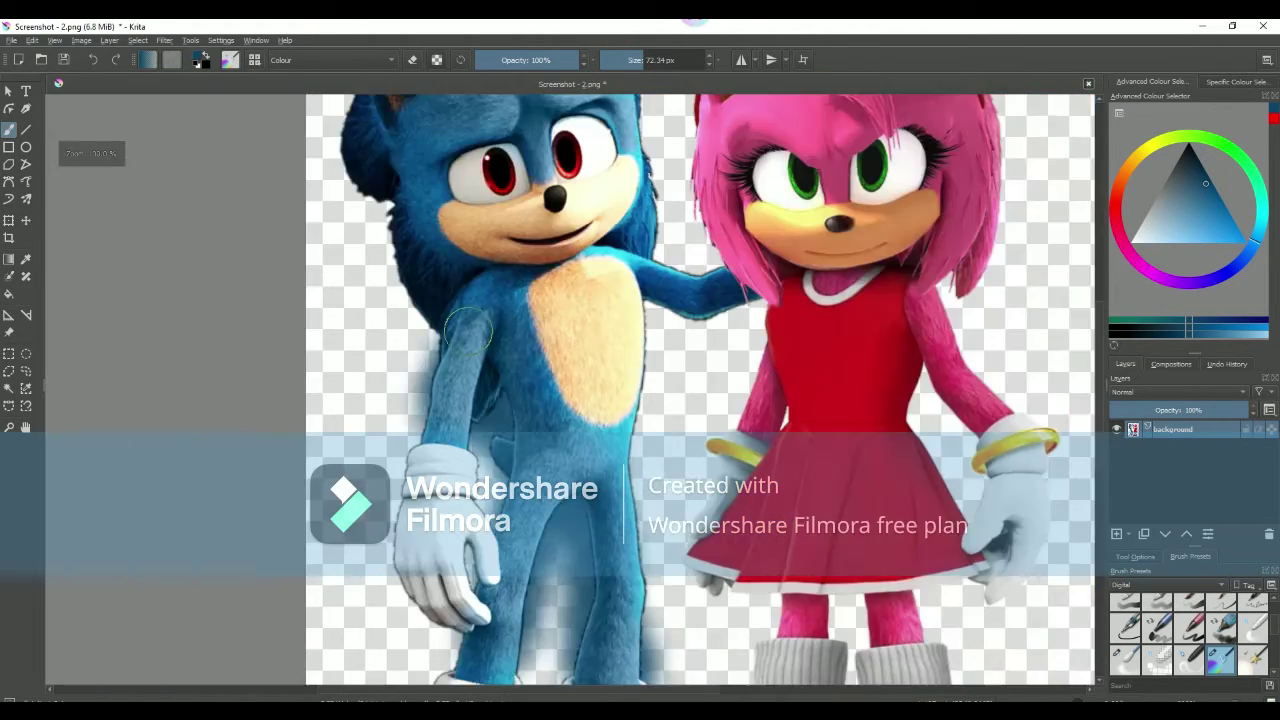
scroll(505, 245, "up", 4)
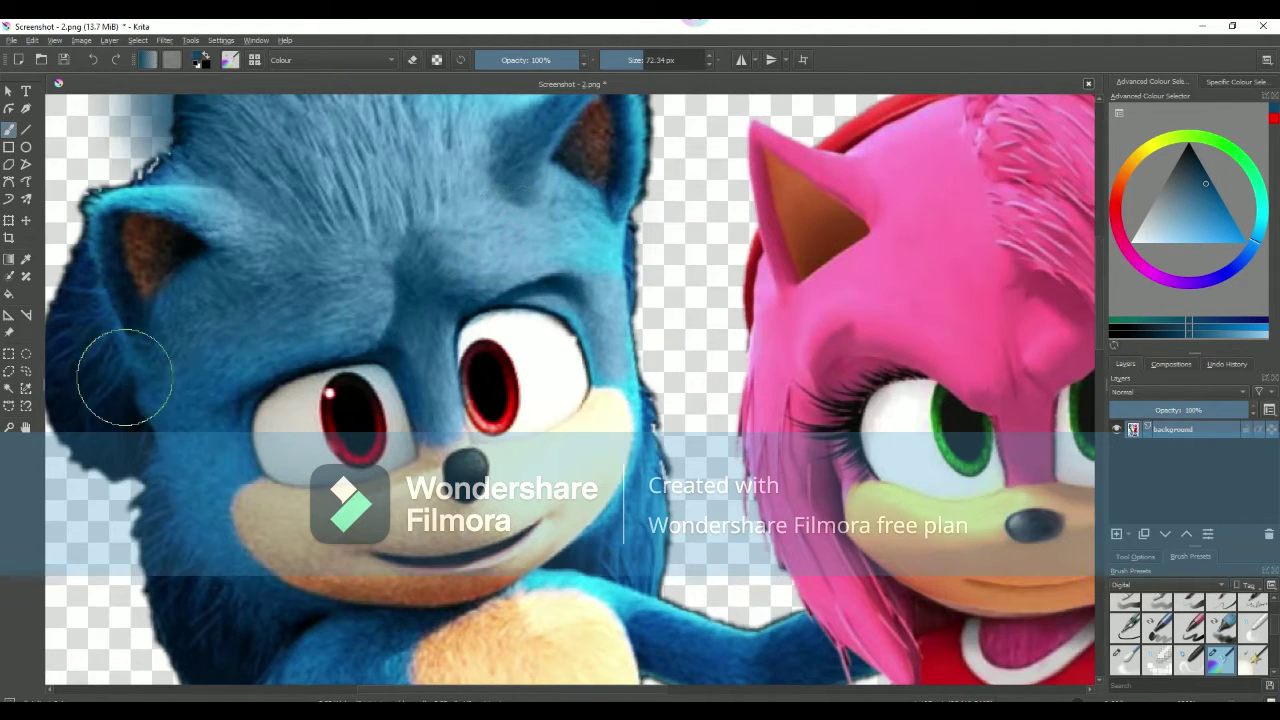
scroll(100, 322, "down", 5)
scroll(180, 400, "up", 3)
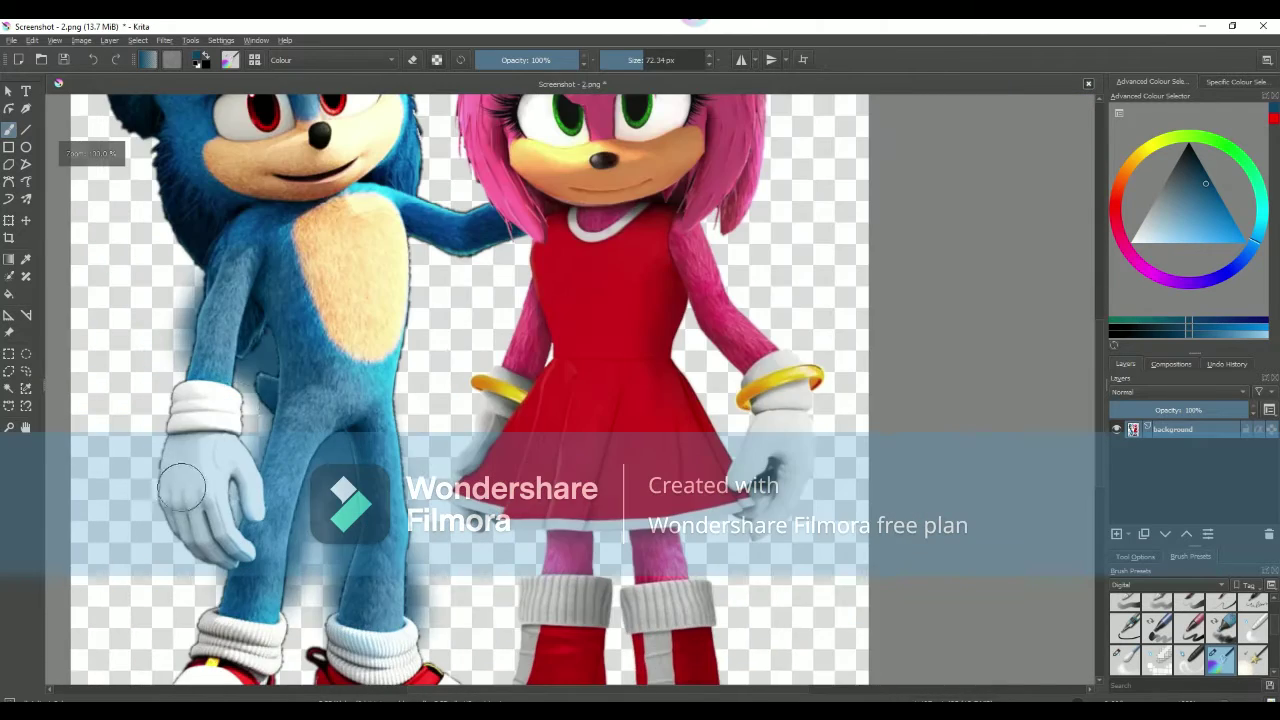
scroll(209, 420, "down", 1)
scroll(209, 420, "up", 4)
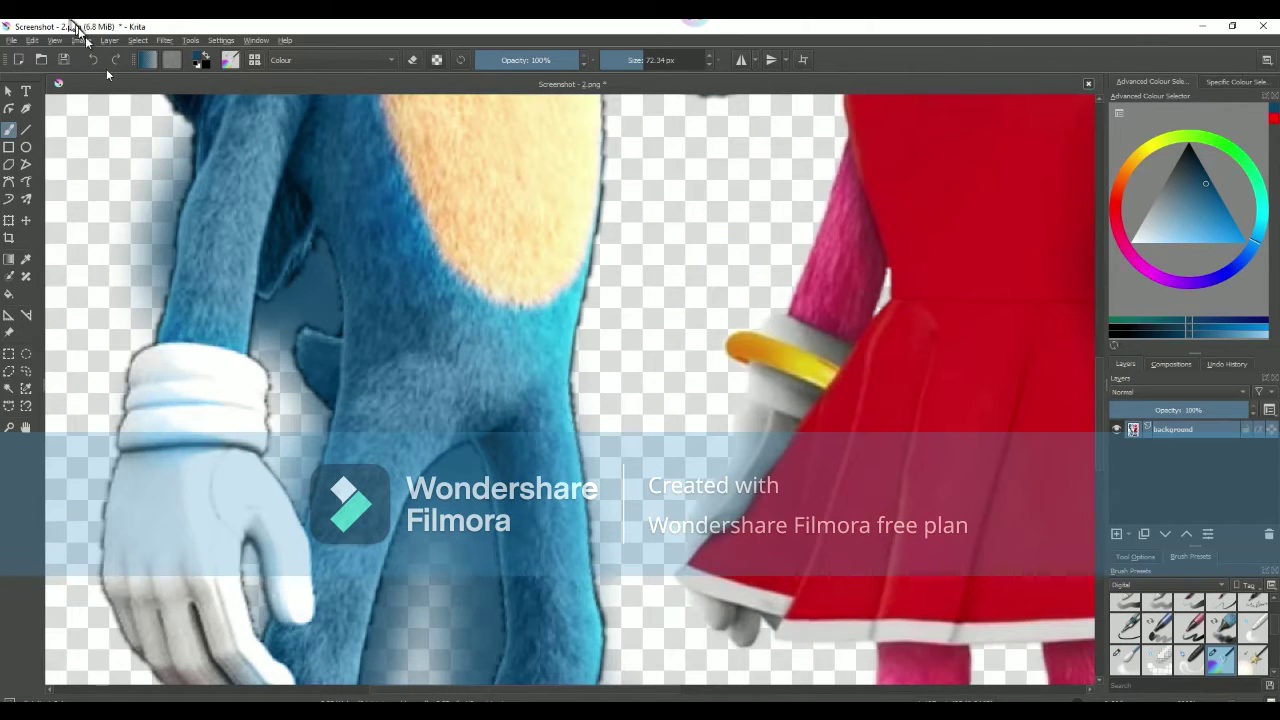
- Paint red across the fingertips of Sonic's lowered glove
left_click(1120, 220)
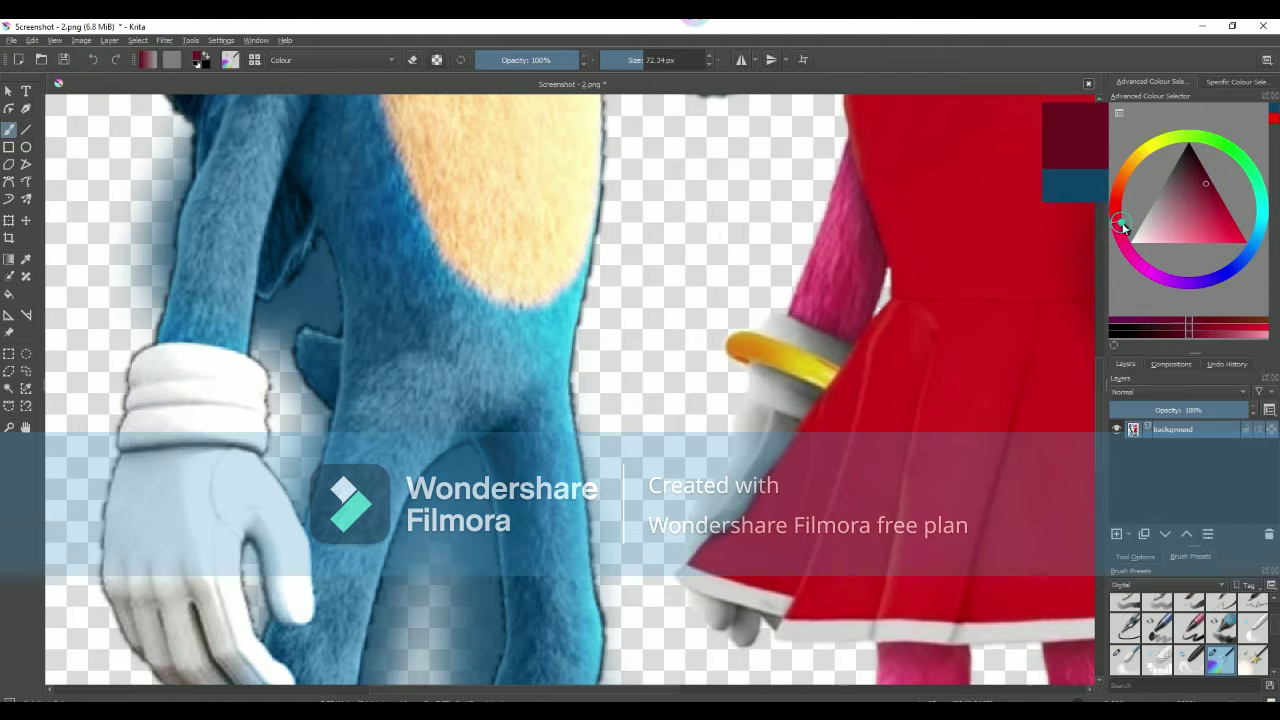
scroll(686, 400, "down", 5)
scroll(198, 578, "up", 6)
mouse_move(198, 578)
left_mouse_down()
mouse_move(229, 529)
mouse_move(188, 560)
left_mouse_up()
- Add dark red at the glove fingertip with a 20 px normal brush
left_click(1190, 626)
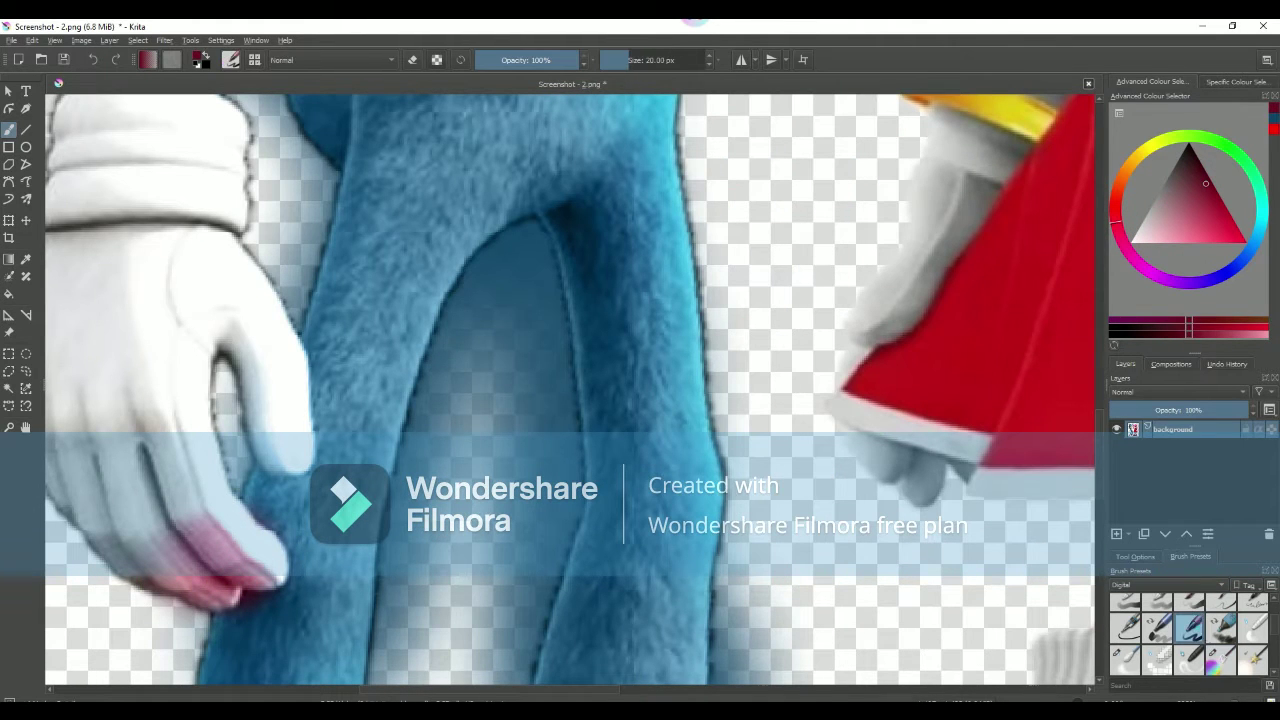
scroll(237, 580, "up", 2)
left_click_drag(255, 588, 281, 569)
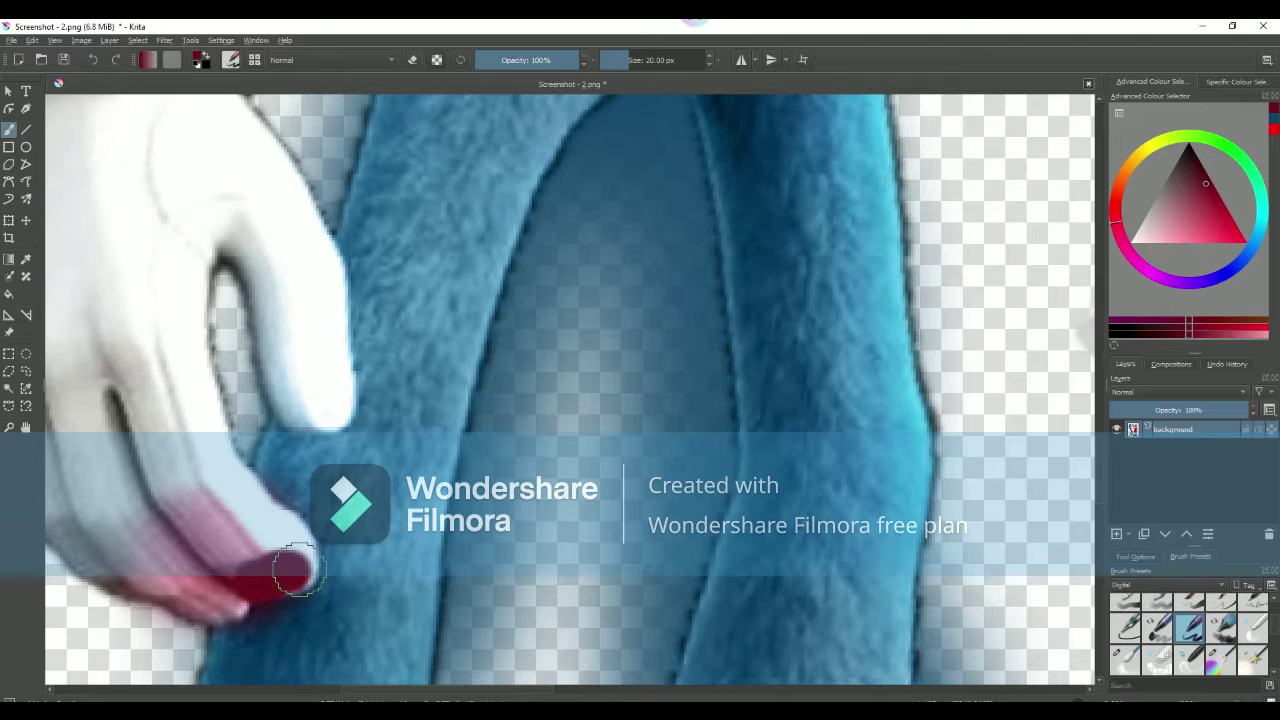
scroll(298, 570, "down", 2)
scroll(1200, 655, "down", 1)
- Deepen the fingertip red into a dark stain with a large Multiply brush
left_click(1157, 610)
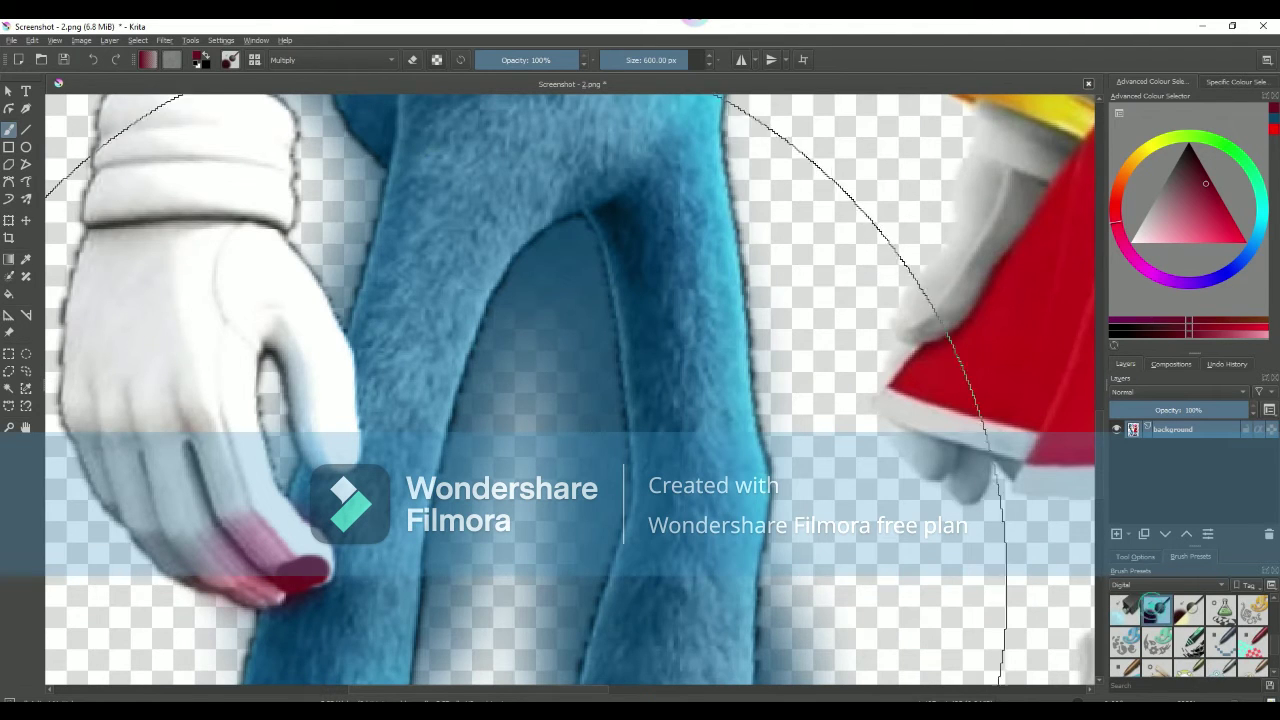
scroll(215, 465, "down", 3)
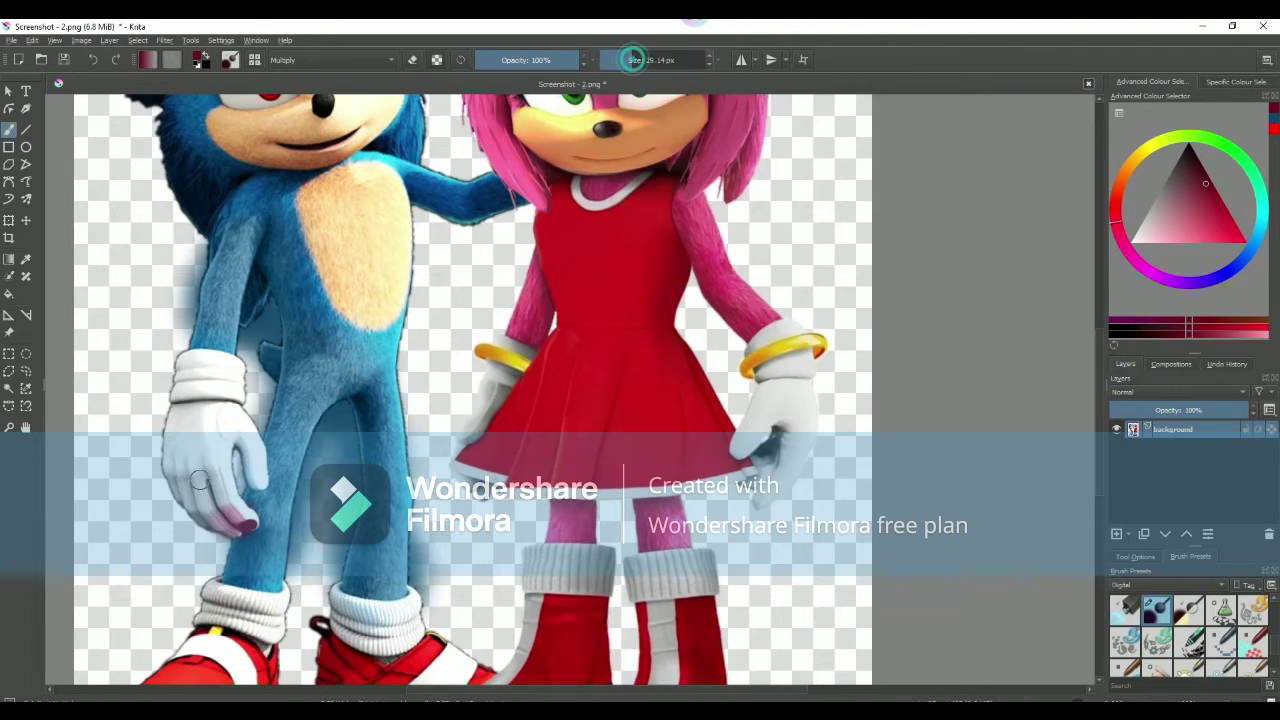
scroll(200, 480, "up", 5)
scroll(228, 528, "up", 3)
mouse_move(357, 471)
left_mouse_down()
mouse_move(414, 514)
mouse_move(243, 571)
left_mouse_up()
scroll(176, 556, "down", 5)
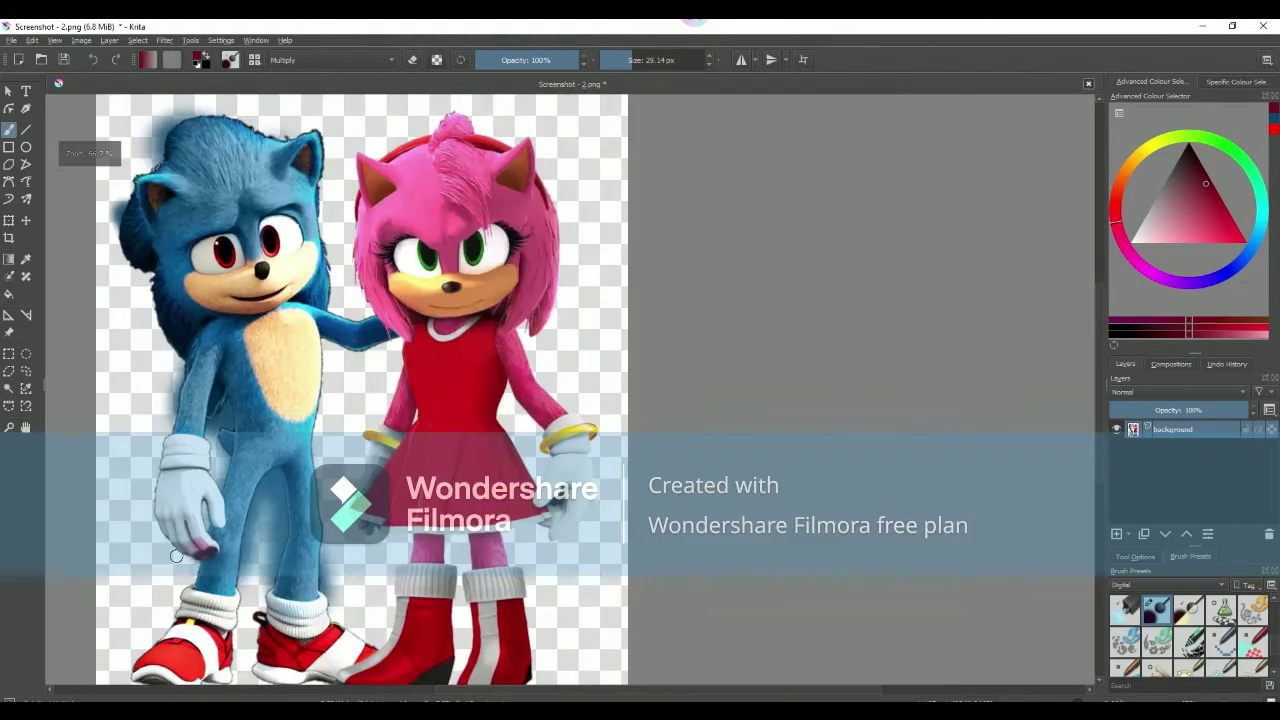
scroll(176, 556, "up", 5)
left_click_drag(255, 520, 200, 540)
- Pick a dark colour and paint a dark streak beside Sonic's eye
scroll(225, 385, "down", 5)
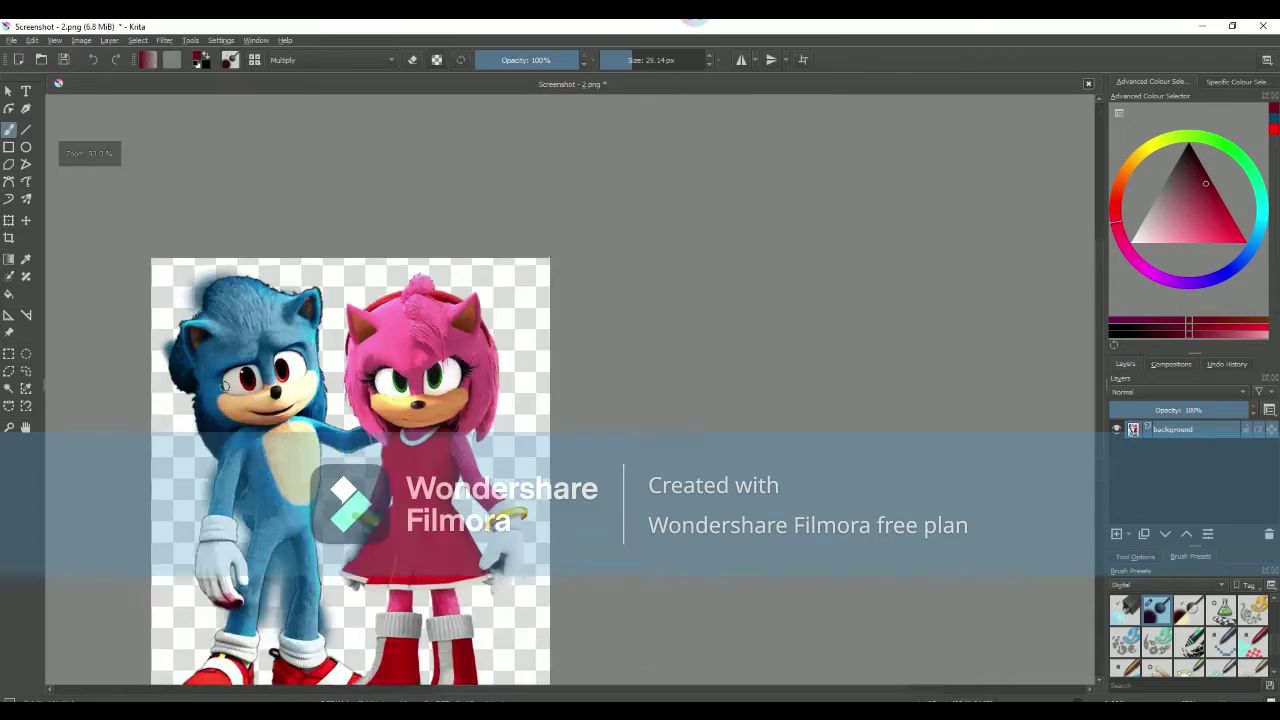
scroll(225, 385, "down", 2)
scroll(230, 300, "up", 5)
scroll(234, 251, "up", 1)
scroll(127, 192, "up", 3)
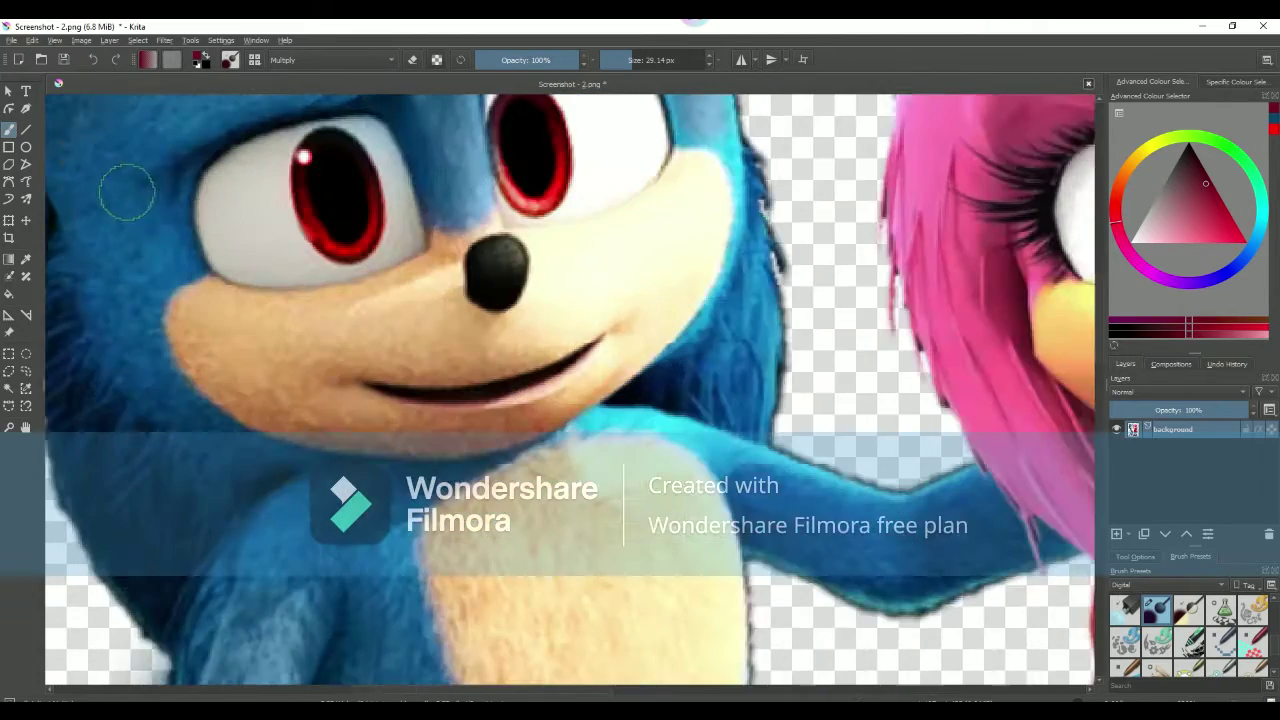
scroll(127, 192, "up", 3)
left_click(1190, 168)
scroll(654, 216, "down", 4)
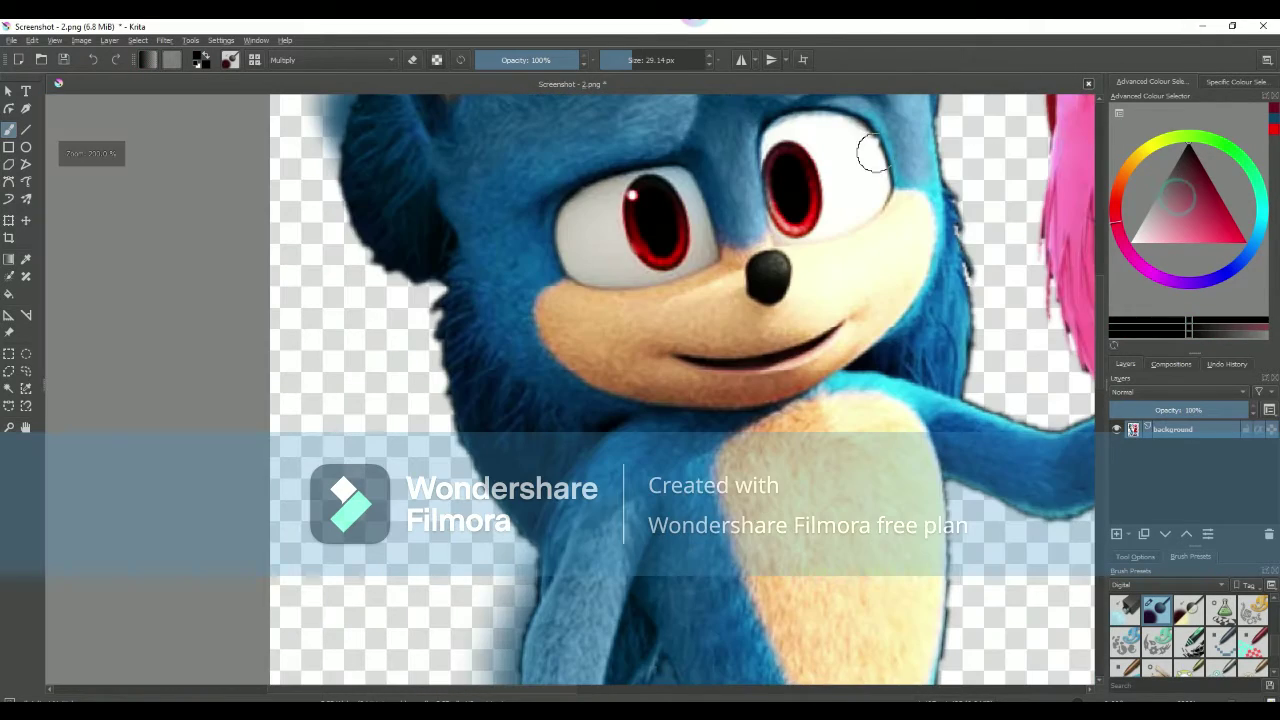
scroll(762, 172, "up", 3)
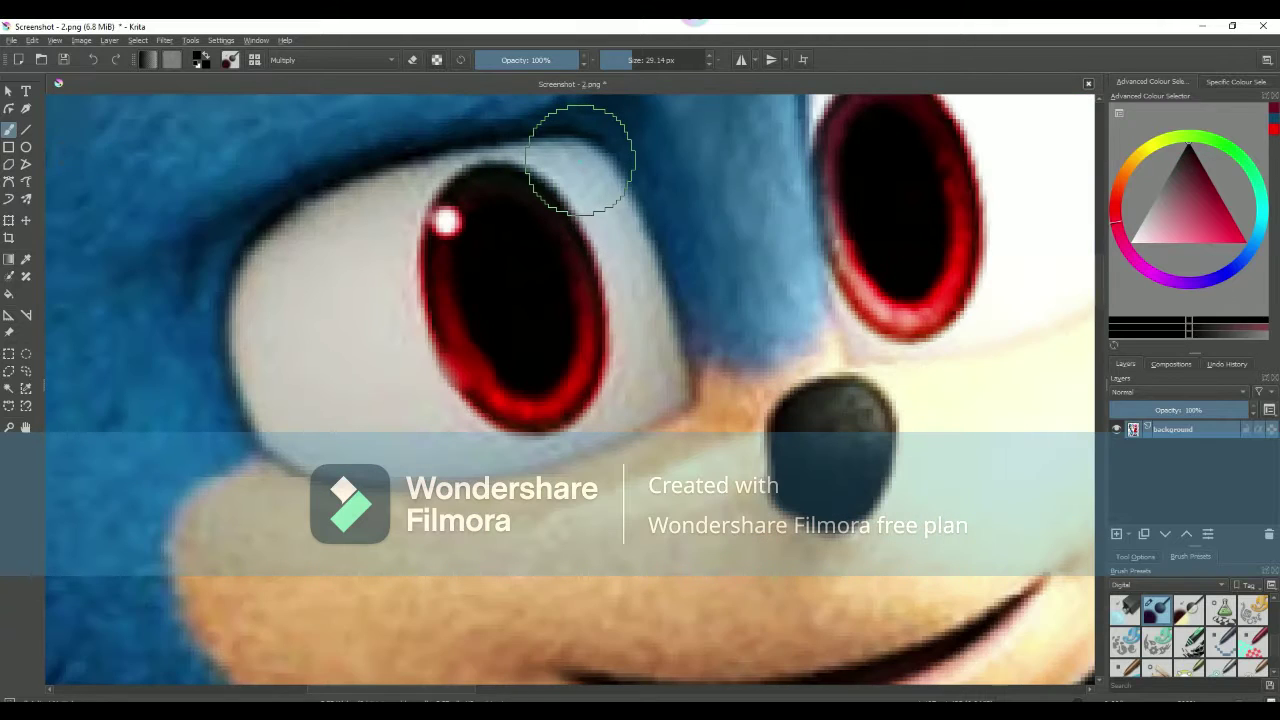
mouse_move(580, 160)
left_mouse_down()
mouse_move(649, 303)
mouse_move(655, 390)
mouse_move(514, 429)
mouse_move(400, 429)
mouse_move(307, 455)
mouse_move(257, 371)
mouse_move(251, 286)
mouse_move(349, 200)
mouse_move(534, 157)
mouse_move(589, 200)
mouse_move(626, 274)
mouse_move(630, 345)
mouse_move(623, 366)
mouse_move(380, 403)
mouse_move(311, 286)
mouse_move(286, 374)
mouse_move(394, 243)
mouse_move(394, 386)
mouse_move(451, 414)
mouse_move(386, 320)
mouse_move(384, 209)
left_mouse_up()
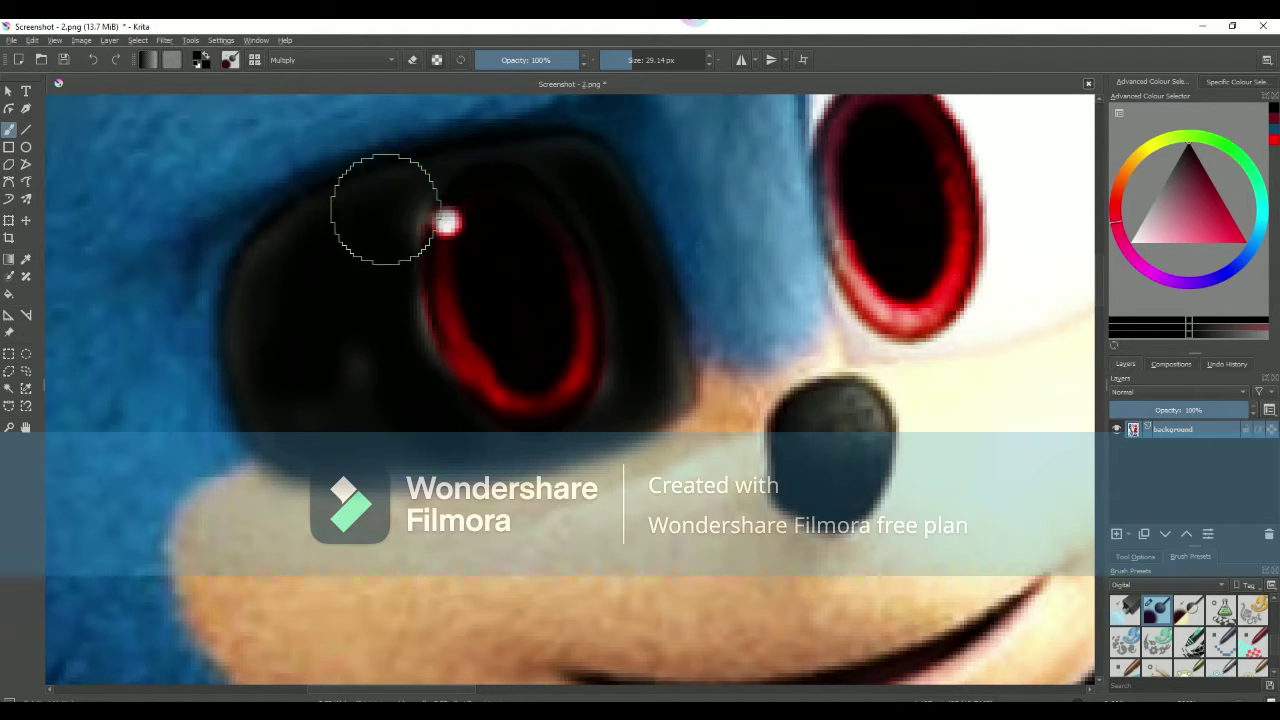
- Darken the band along the eye's upper edge
scroll(434, 171, "down", 3)
scroll(523, 160, "down", 1)
scroll(540, 182, "up", 4)
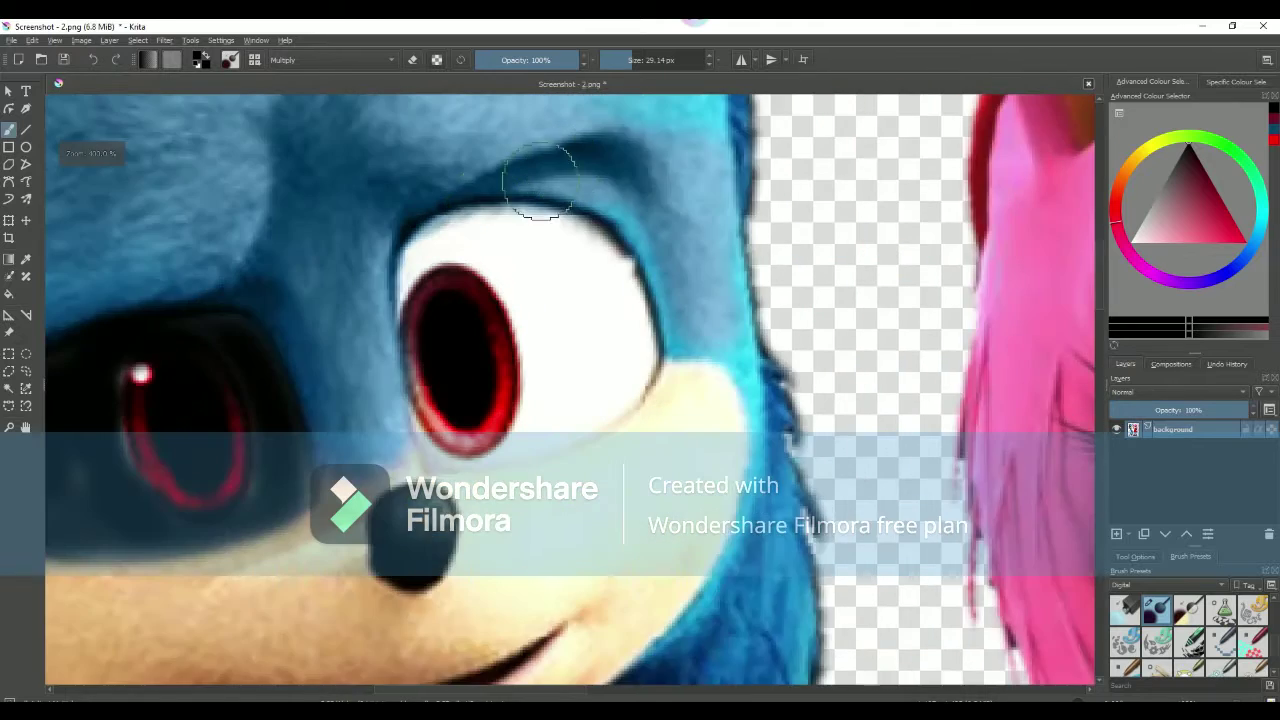
scroll(538, 180, "up", 2)
mouse_move(414, 300)
left_mouse_down()
mouse_move(414, 257)
mouse_move(623, 214)
mouse_move(760, 260)
mouse_move(808, 349)
mouse_move(820, 486)
mouse_move(671, 600)
mouse_move(595, 620)
mouse_move(543, 586)
mouse_move(402, 567)
left_mouse_up()
- Darken the eye's inner area and its left and lower edges
scroll(590, 630, "down", 3)
scroll(586, 660, "up", 4)
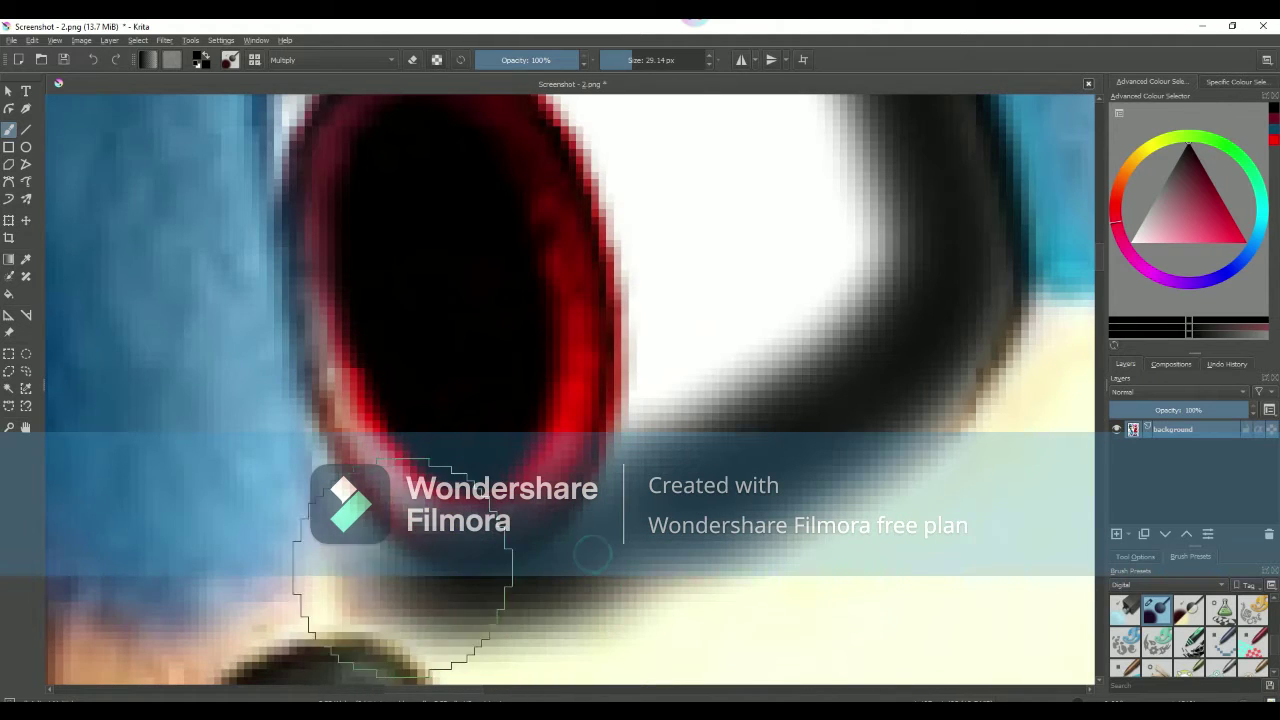
scroll(402, 567, "down", 3)
scroll(400, 560, "up", 2)
mouse_move(360, 405)
left_mouse_down()
mouse_move(375, 545)
mouse_move(420, 400)
mouse_move(257, 386)
mouse_move(229, 400)
mouse_move(225, 445)
mouse_move(257, 380)
mouse_move(371, 380)
mouse_move(405, 500)
mouse_move(360, 510)
mouse_move(314, 422)
left_mouse_up()
mouse_move(237, 415)
left_mouse_down()
mouse_move(234, 523)
mouse_move(286, 600)
mouse_move(375, 555)
left_mouse_up()
scroll(375, 550, "down", 5)
scroll(300, 560, "up", 4)
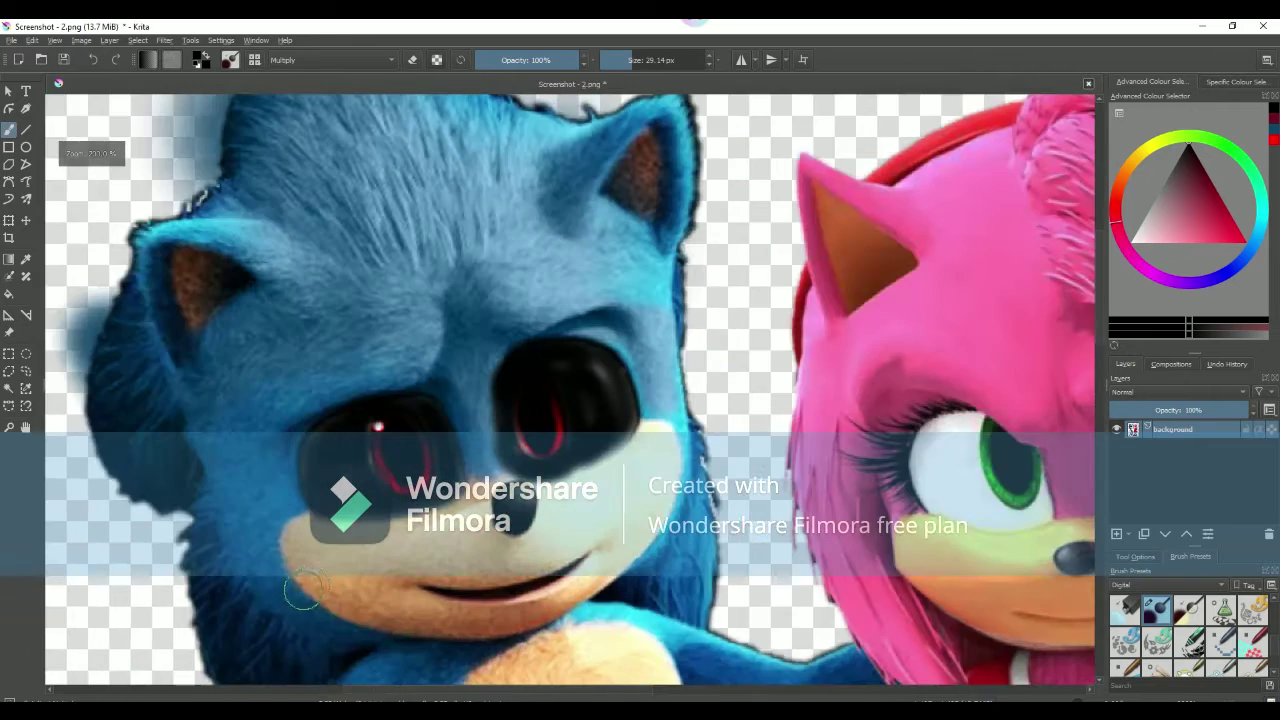
scroll(444, 472, "up", 2)
- Select red as the painting colour in the colour selector
left_click(1228, 190)
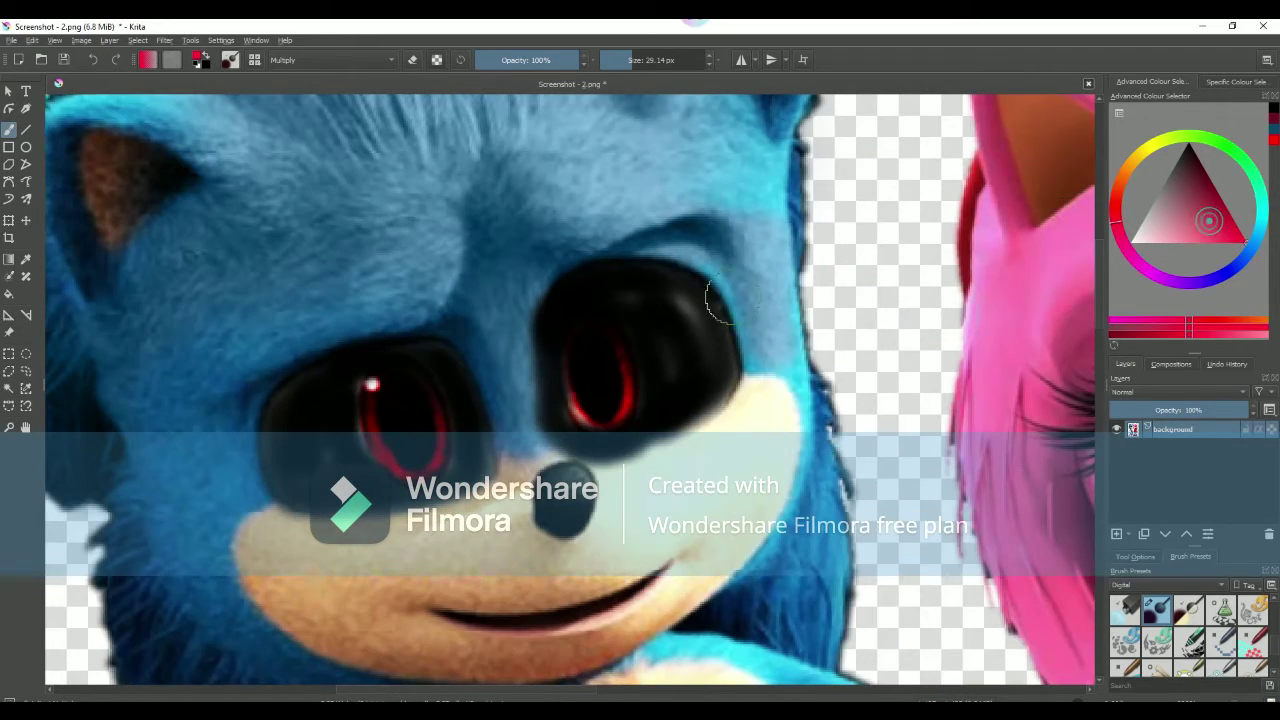
scroll(714, 286, "up", 5)
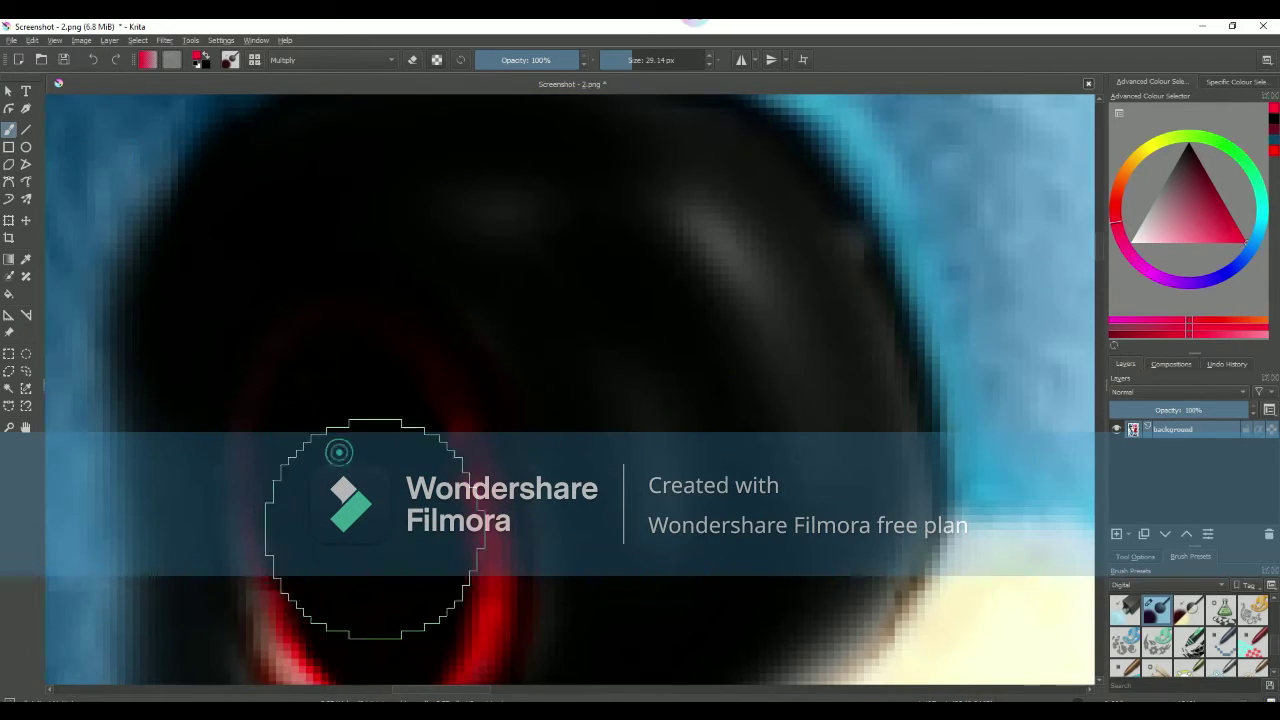
scroll(337, 449, "down", 4)
scroll(1195, 640, "down", 2)
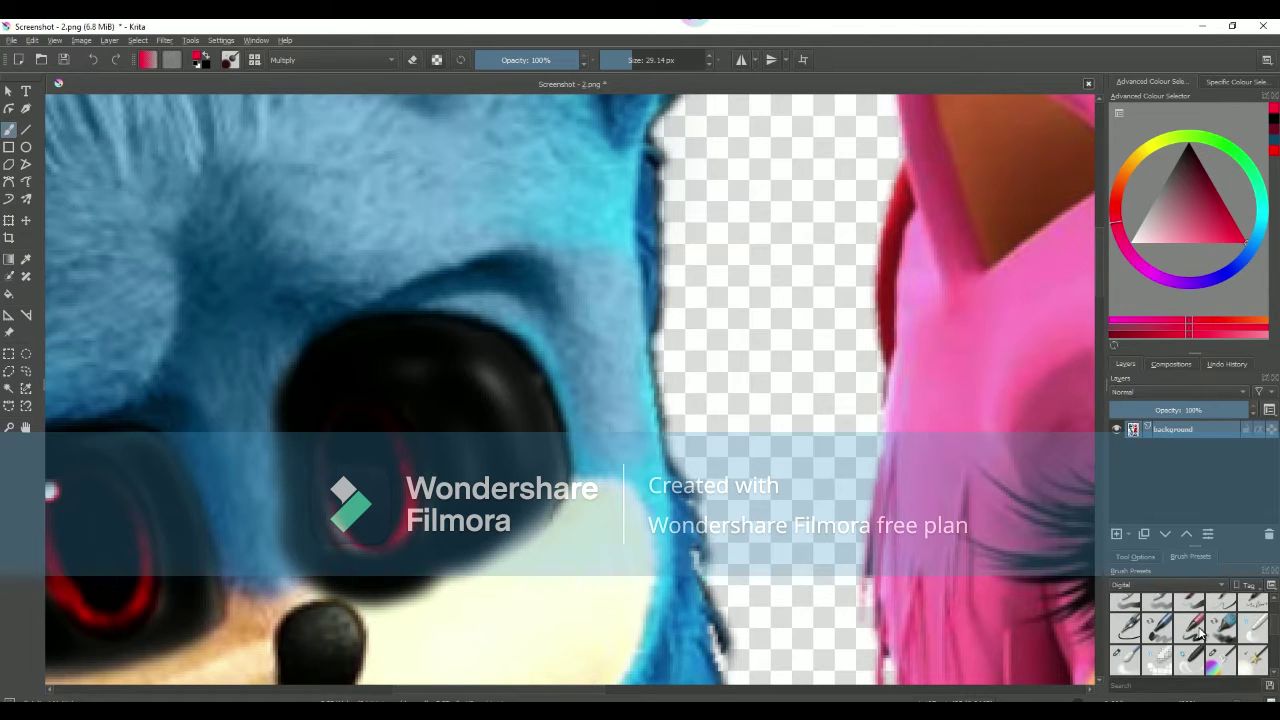
scroll(1200, 632, "down", 1)
scroll(1200, 632, "down", 1)
scroll(1200, 632, "down", 1)
- With a large Colour-blend brush, tint Sonic's eye iris a glowing red
left_click(1220, 612)
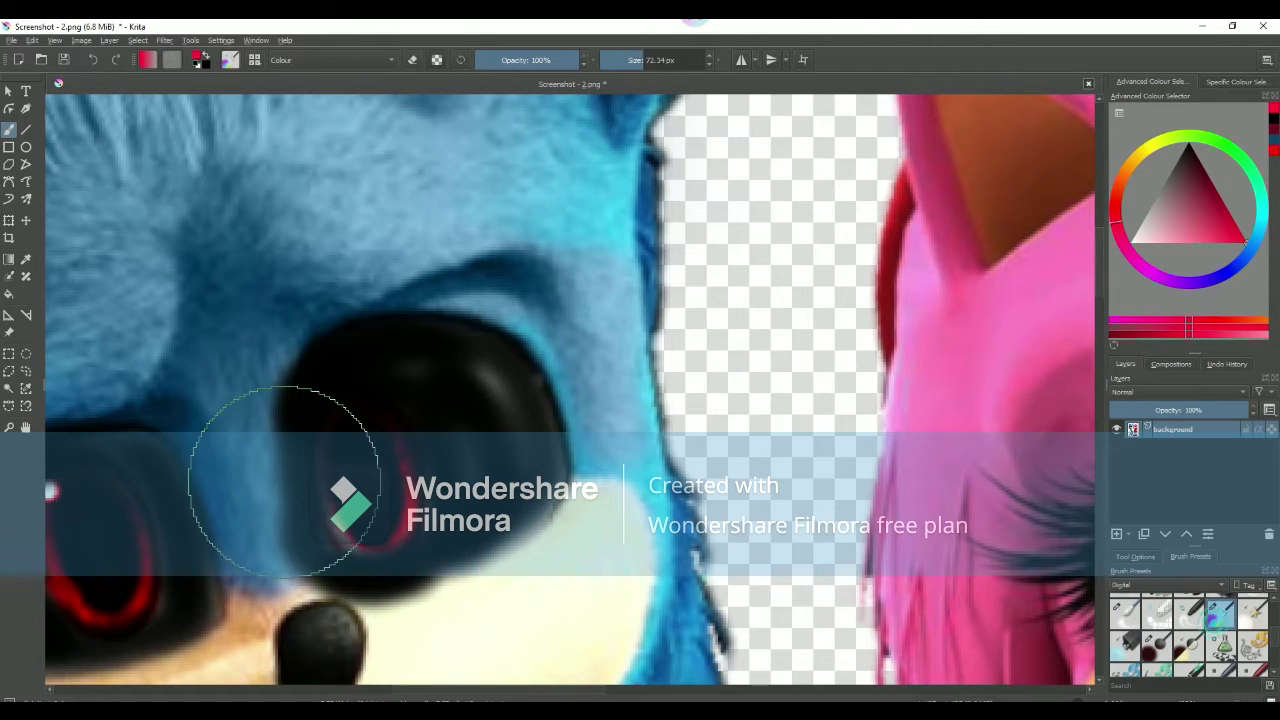
scroll(283, 479, "up", 2)
left_click_drag(371, 486, 393, 445)
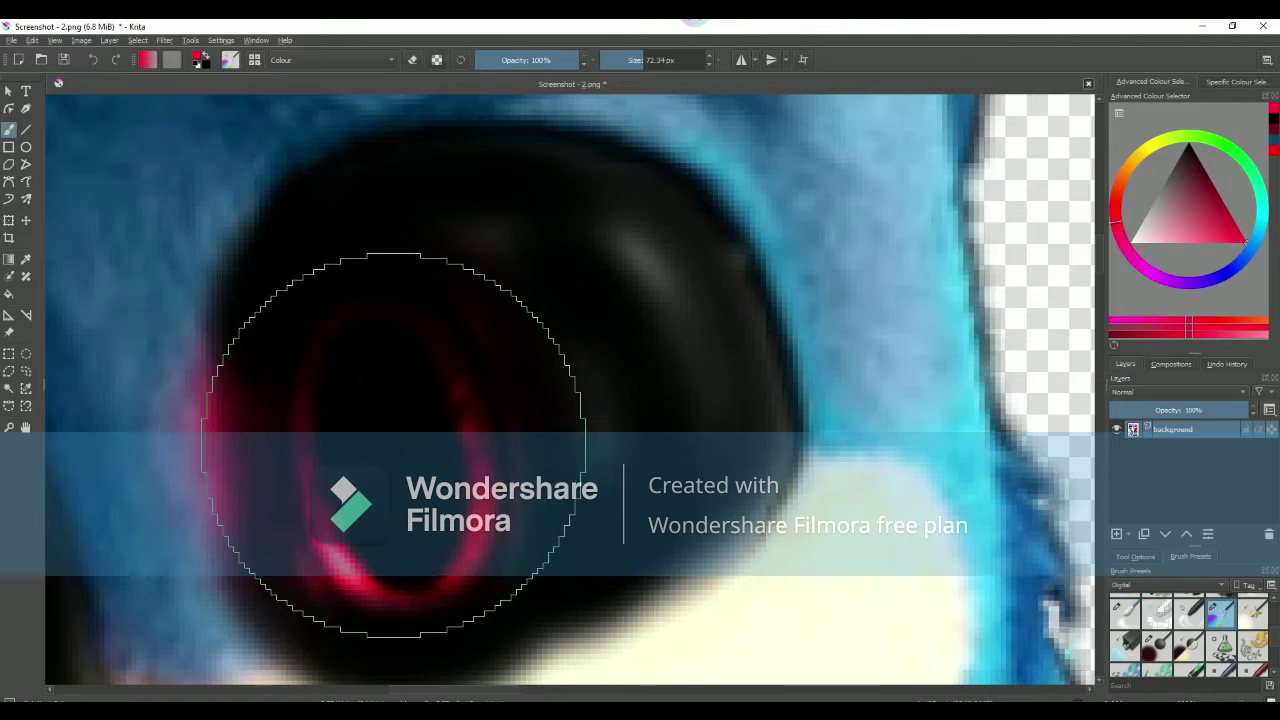
scroll(393, 445, "down", 4)
scroll(390, 440, "up", 1)
scroll(300, 460, "up", 1)
scroll(200, 540, "up", 1)
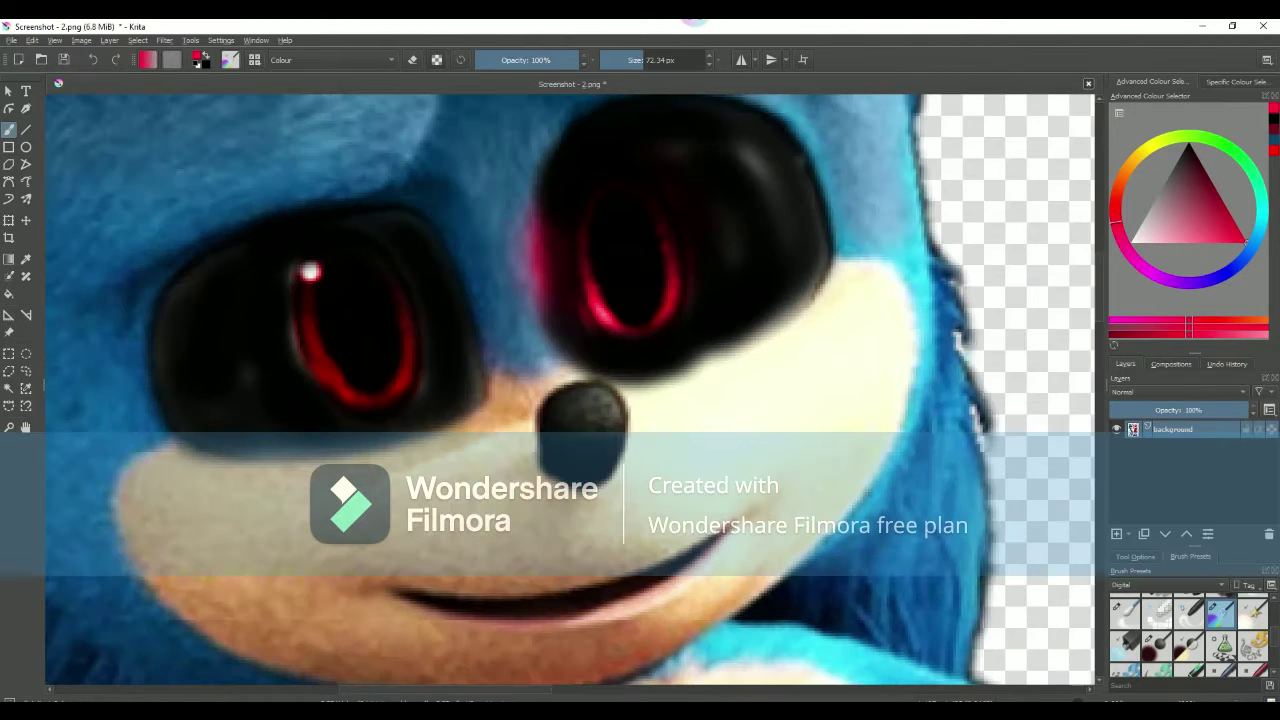
scroll(1215, 665, "down", 1)
- With a thin Normal-mode brush, draw and extend a short red streak under Sonic's eye
left_click(1220, 638)
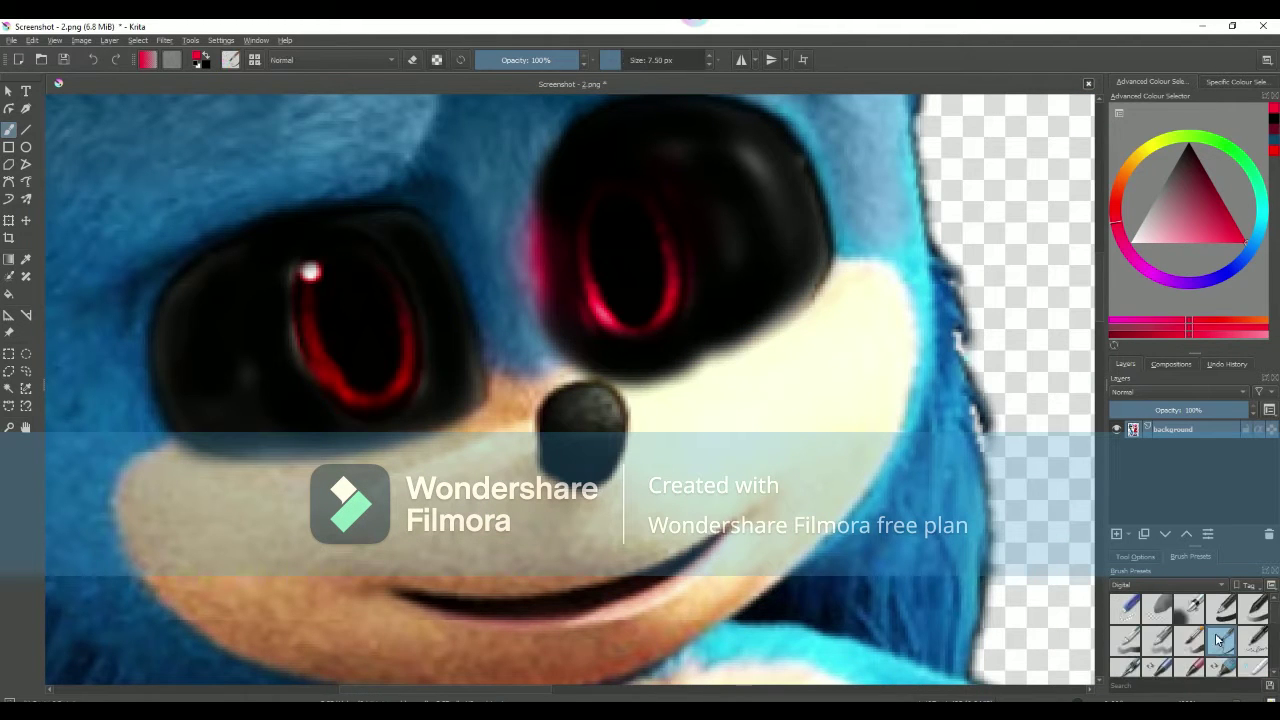
scroll(483, 412, "up", 1)
scroll(483, 410, "up", 1)
left_click_drag(430, 414, 483, 401)
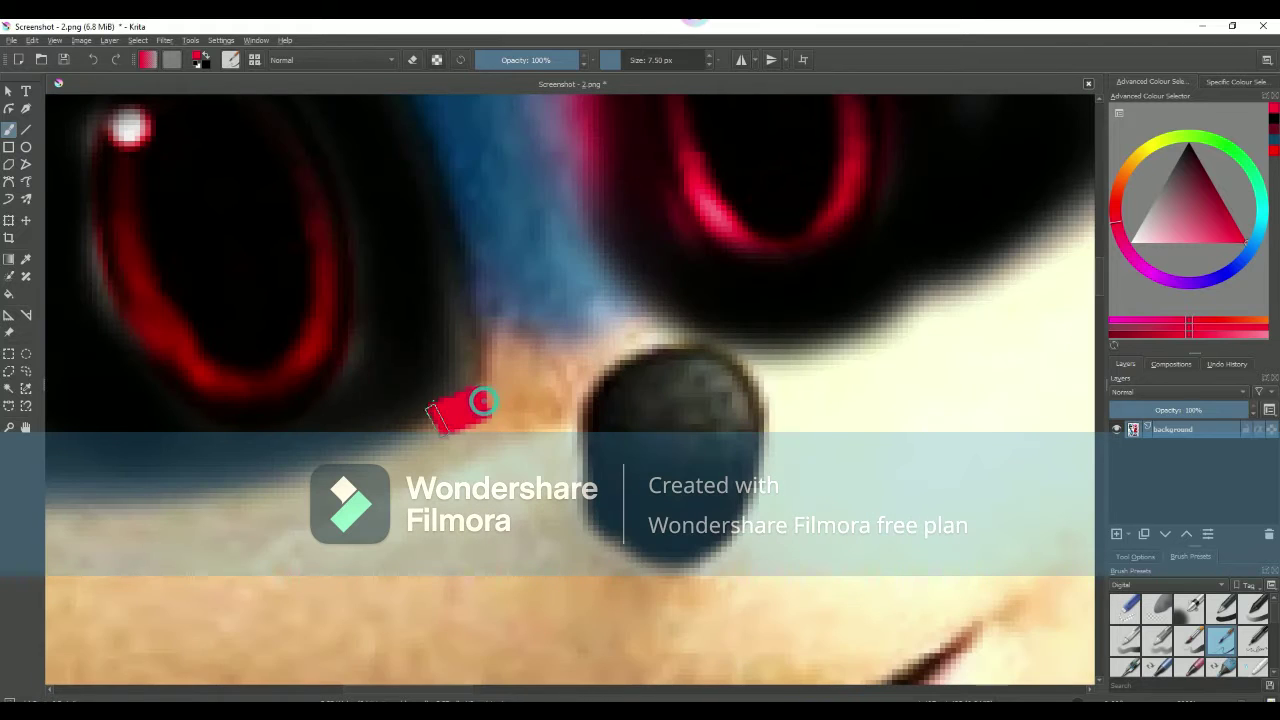
scroll(388, 432, "down", 5)
scroll(360, 425, "up", 3)
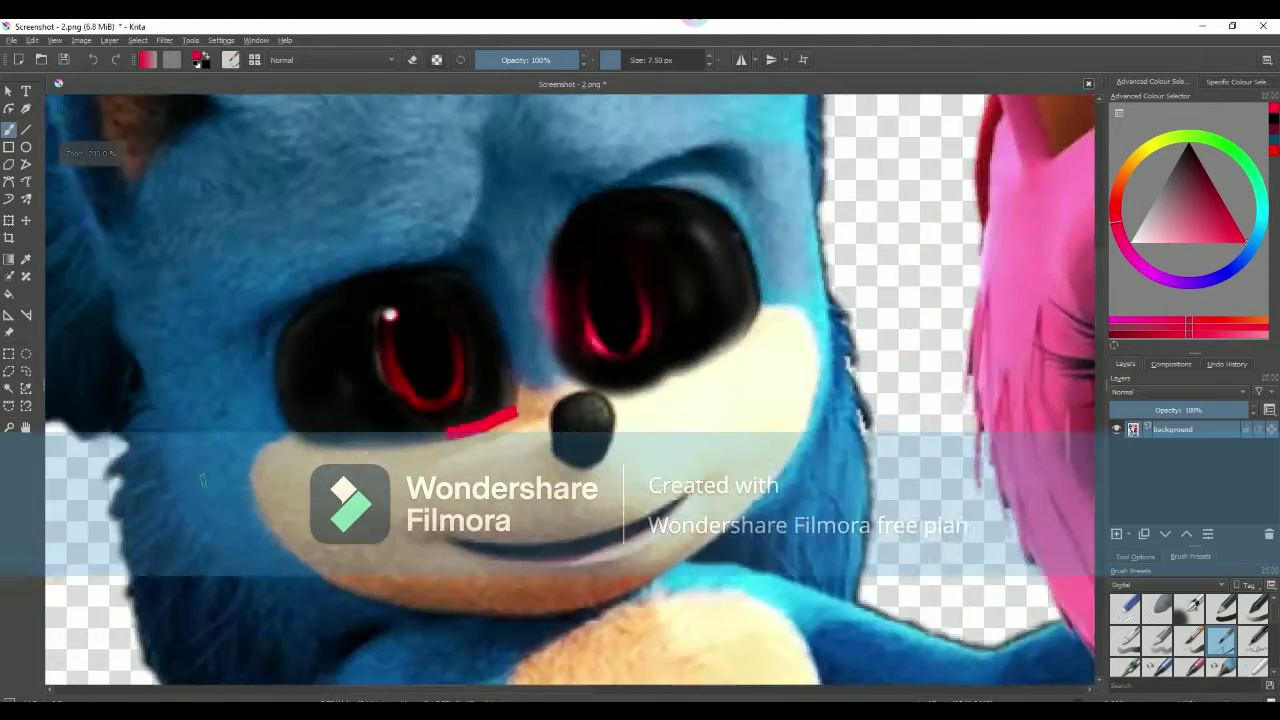
scroll(350, 421, "up", 2)
left_click_drag(366, 417, 511, 428)
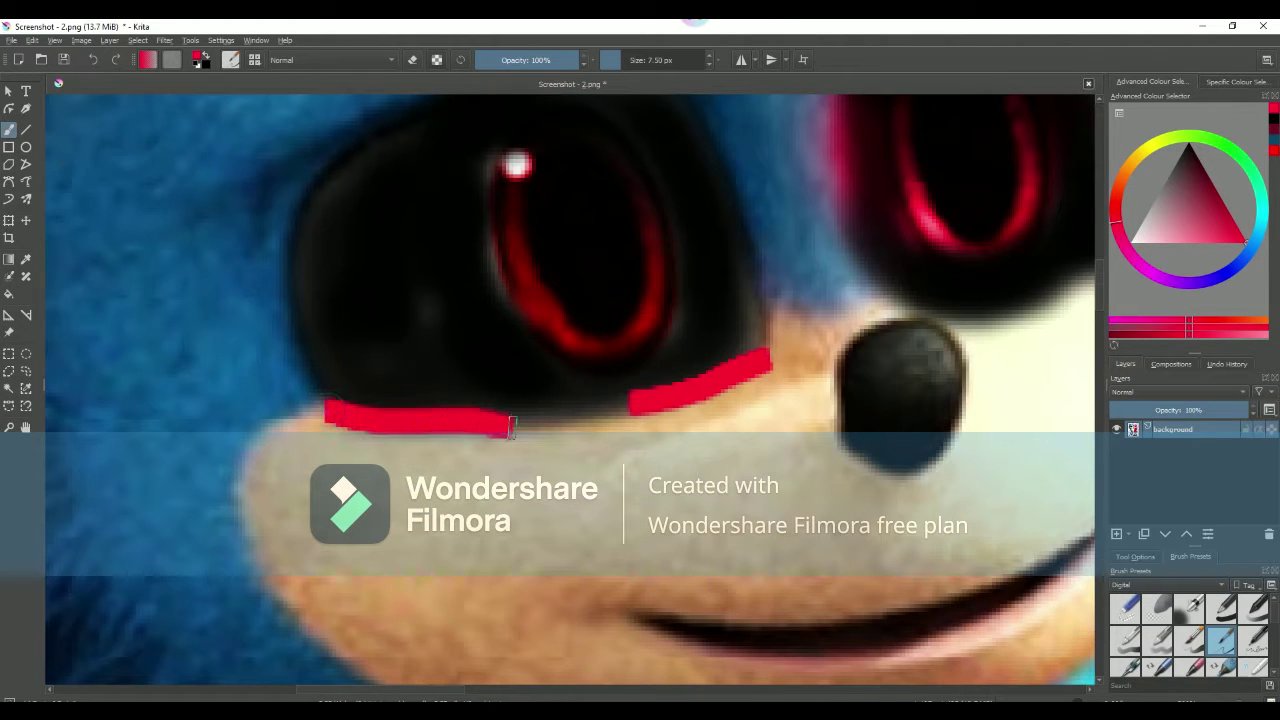
- Draw a long red streak along the eye edge
scroll(600, 413, "down", 5)
scroll(580, 390, "down", 3)
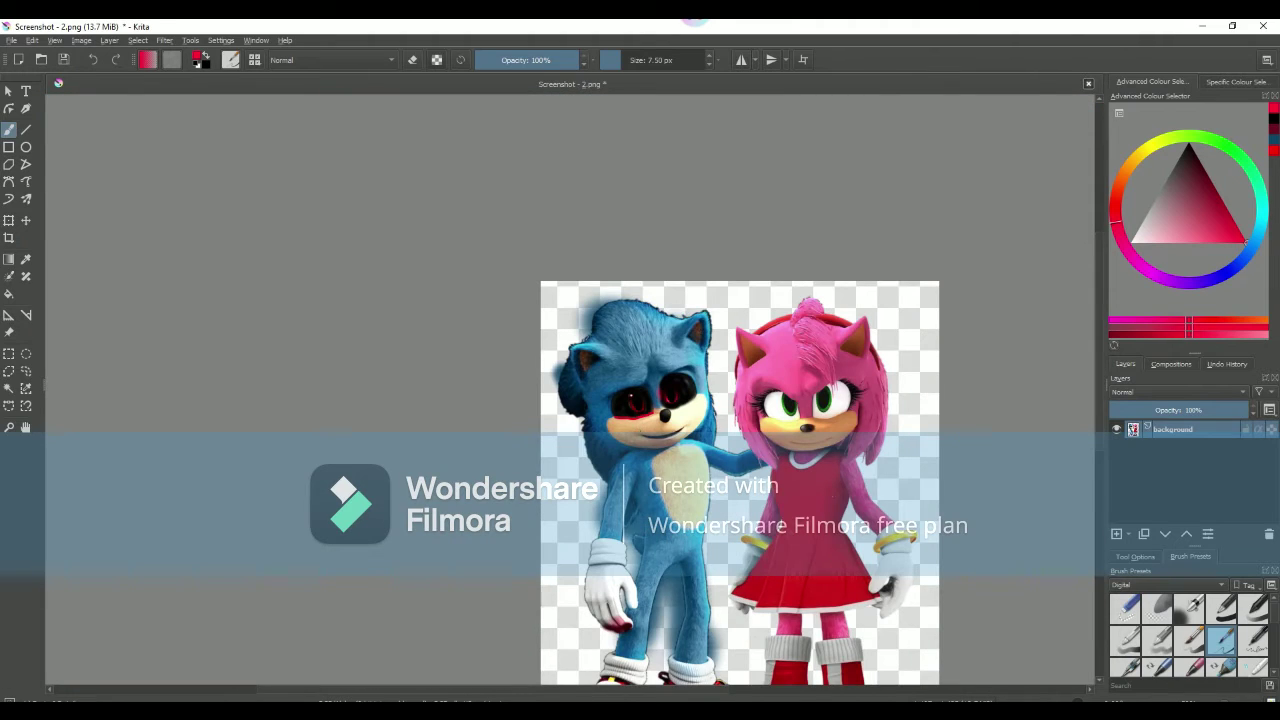
scroll(535, 335, "up", 4)
scroll(534, 335, "up", 1)
scroll(606, 251, "up", 3)
scroll(680, 220, "up", 2)
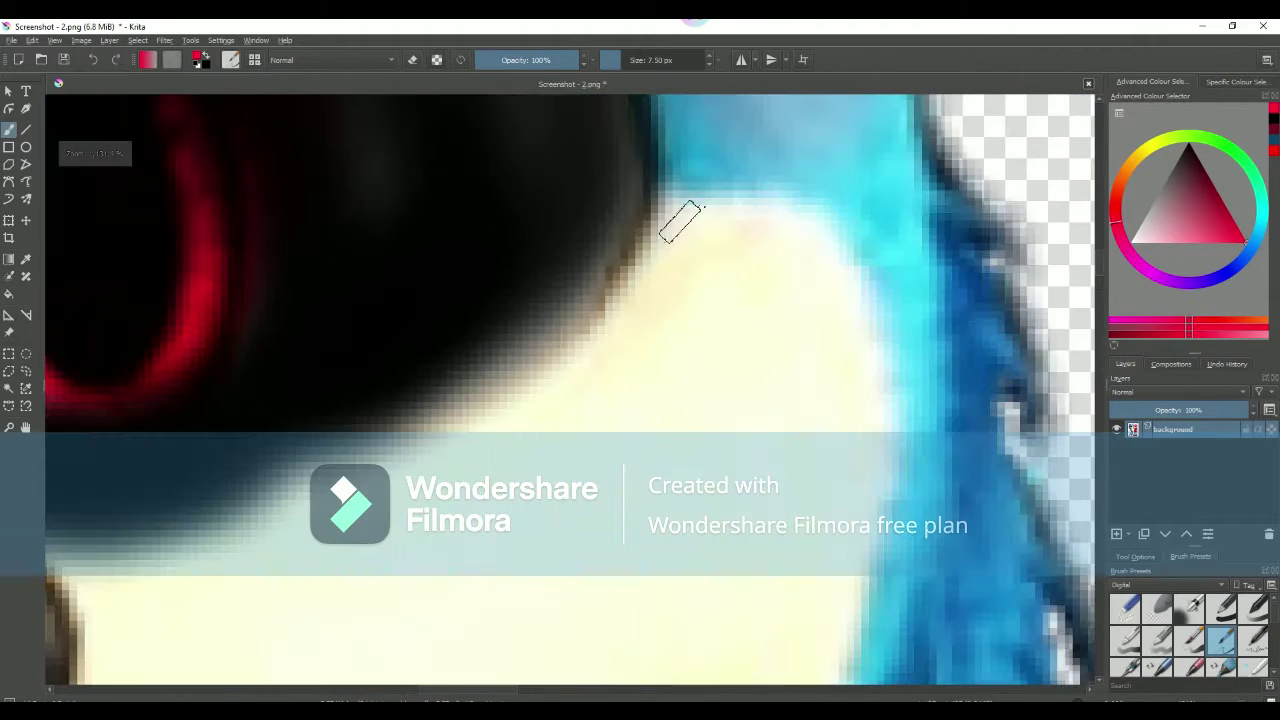
mouse_move(672, 196)
left_mouse_down()
mouse_move(618, 312)
mouse_move(414, 457)
mouse_move(280, 522)
mouse_move(60, 590)
left_mouse_up()
scroll(250, 550, "down", 5)
scroll(250, 550, "up", 1)
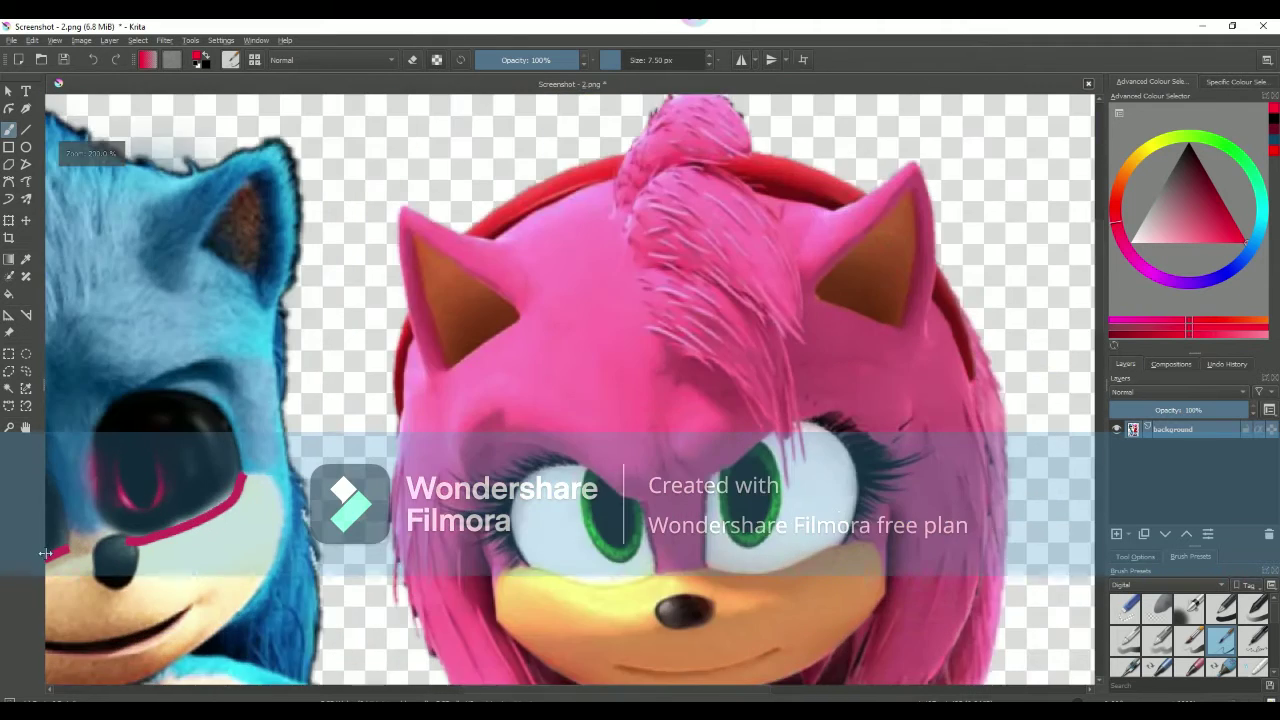
scroll(252, 552, "up", 4)
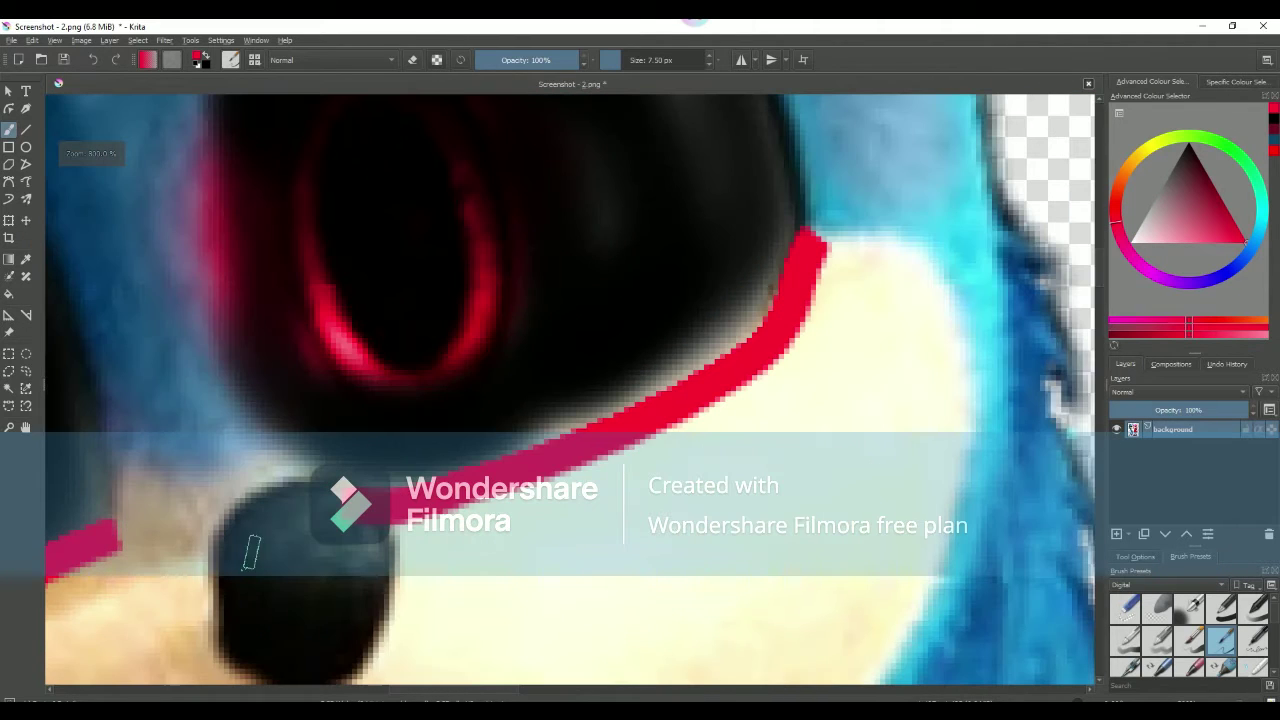
- Undo the long stroke and redraw the red streak along the eye edge toward the nose
left_click(93, 59)
left_click_drag(815, 240, 775, 258)
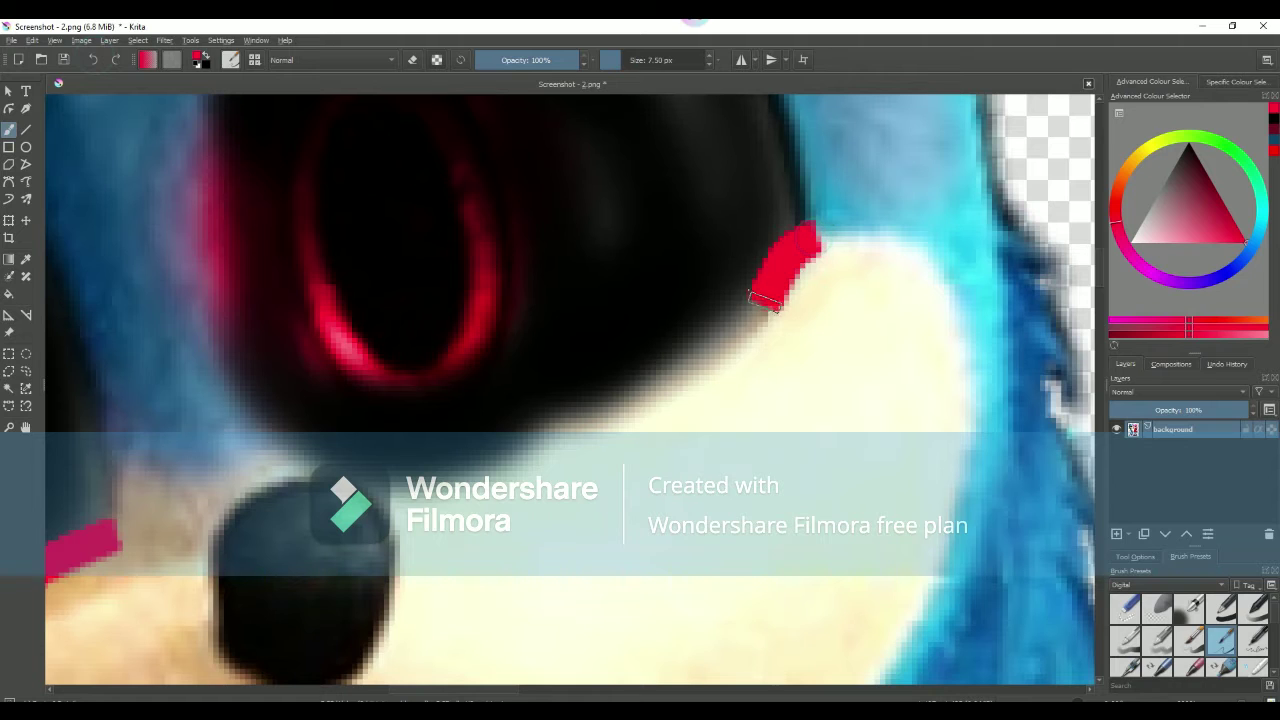
left_click_drag(733, 357, 637, 393)
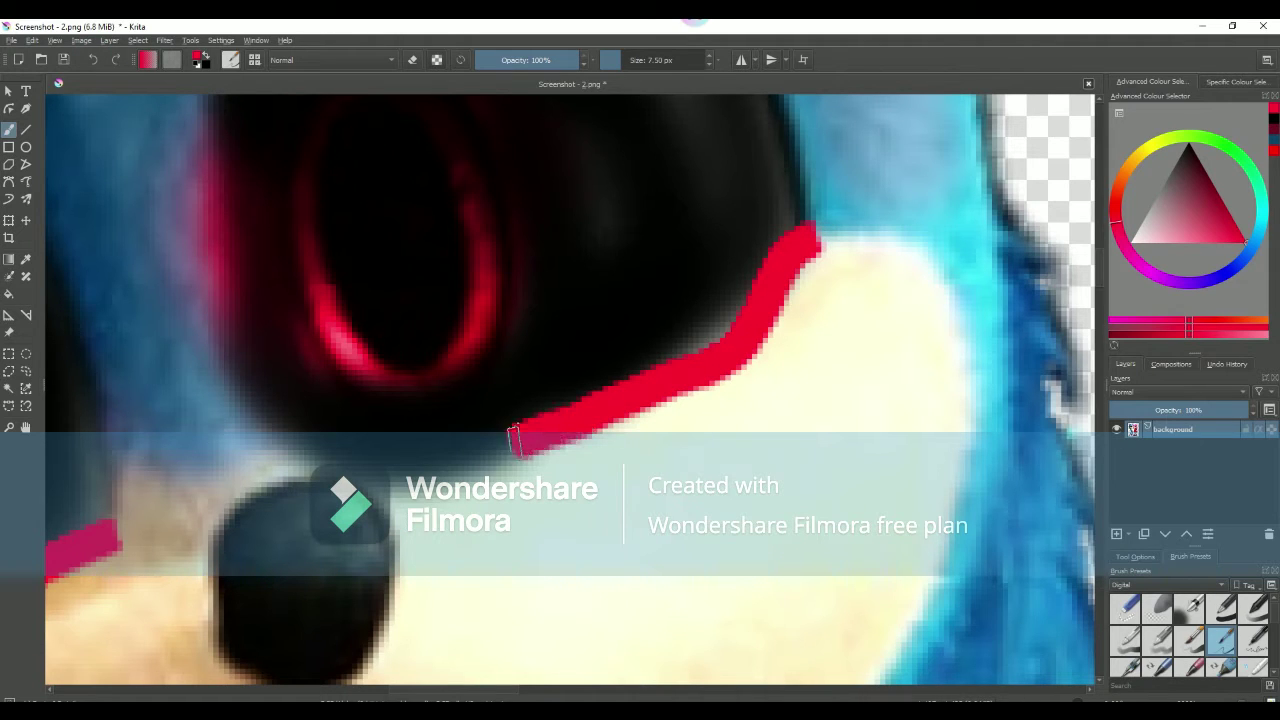
left_click_drag(465, 466, 396, 488)
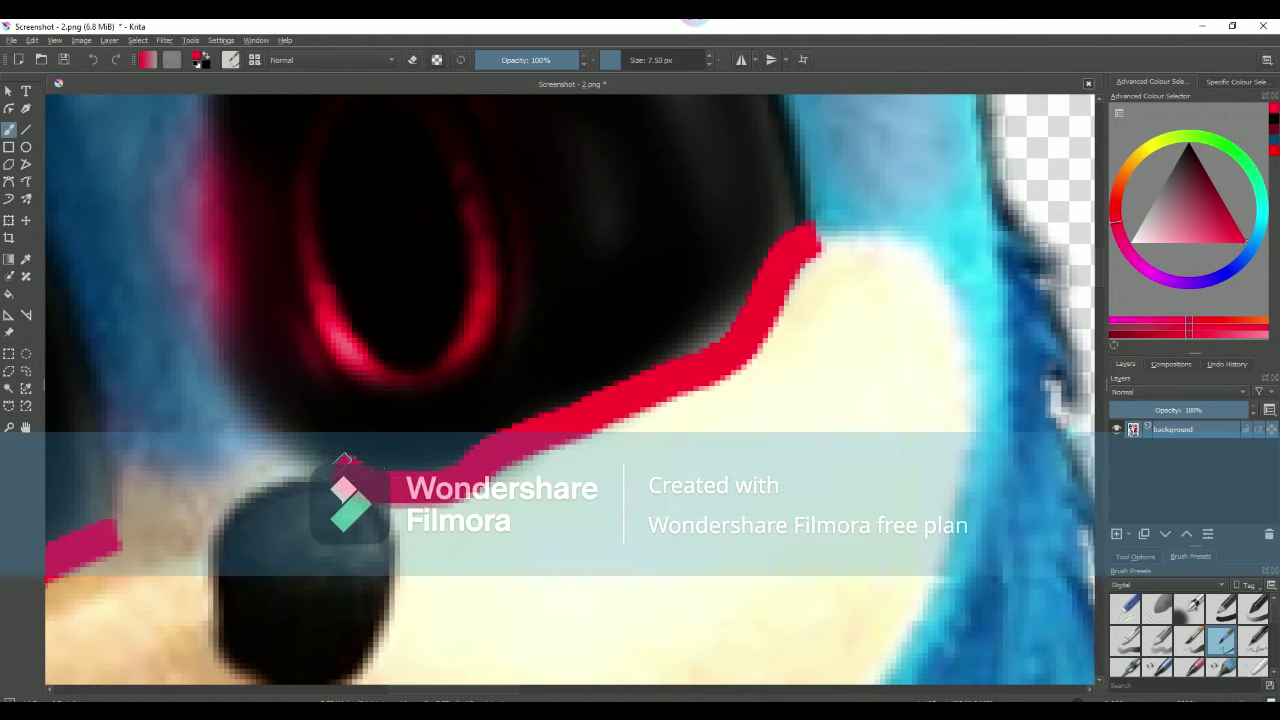
scroll(253, 420, "down", 5)
scroll(253, 420, "down", 2)
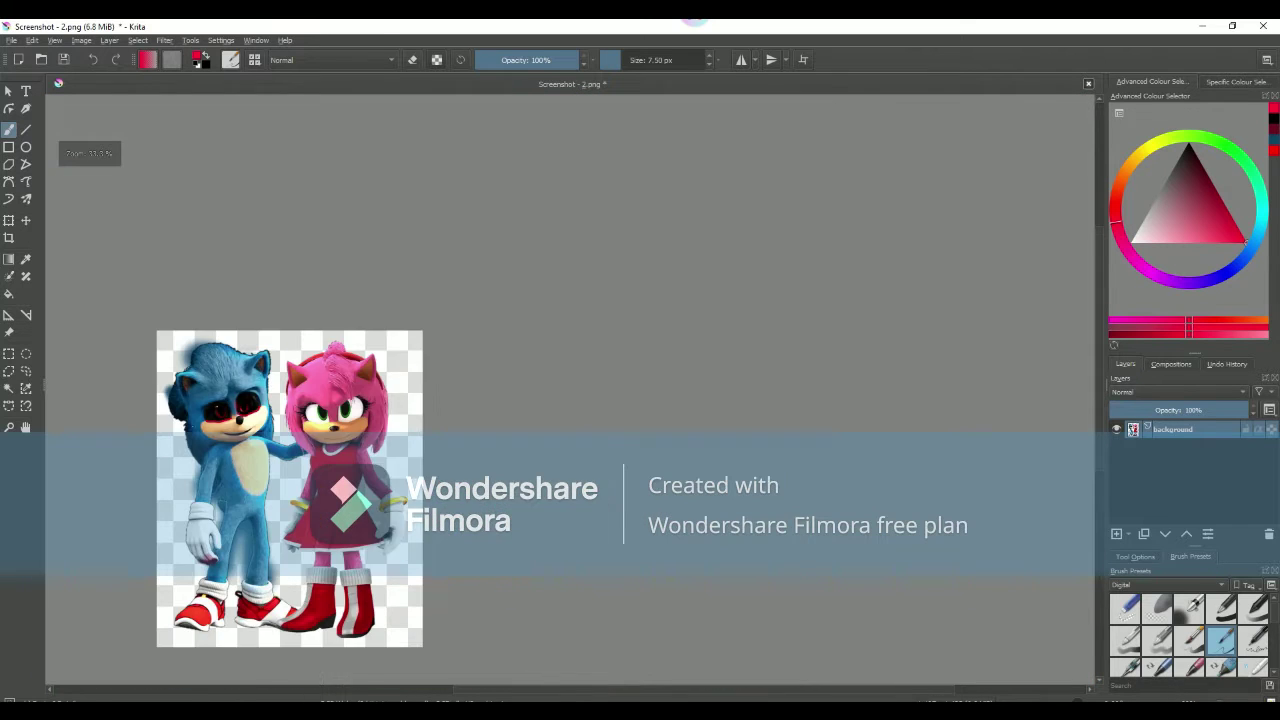
scroll(253, 420, "up", 2)
scroll(253, 420, "up", 1)
scroll(262, 467, "down", 2)
scroll(262, 467, "up", 1)
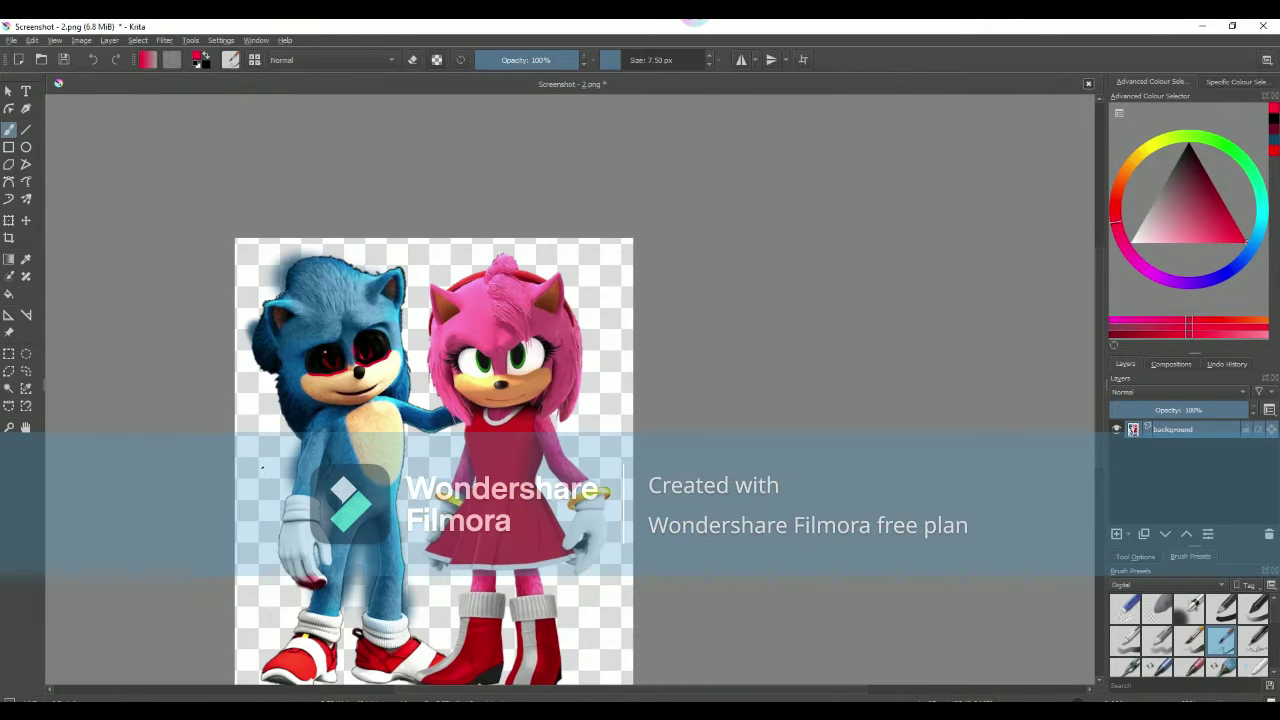
scroll(327, 558, "up", 1)
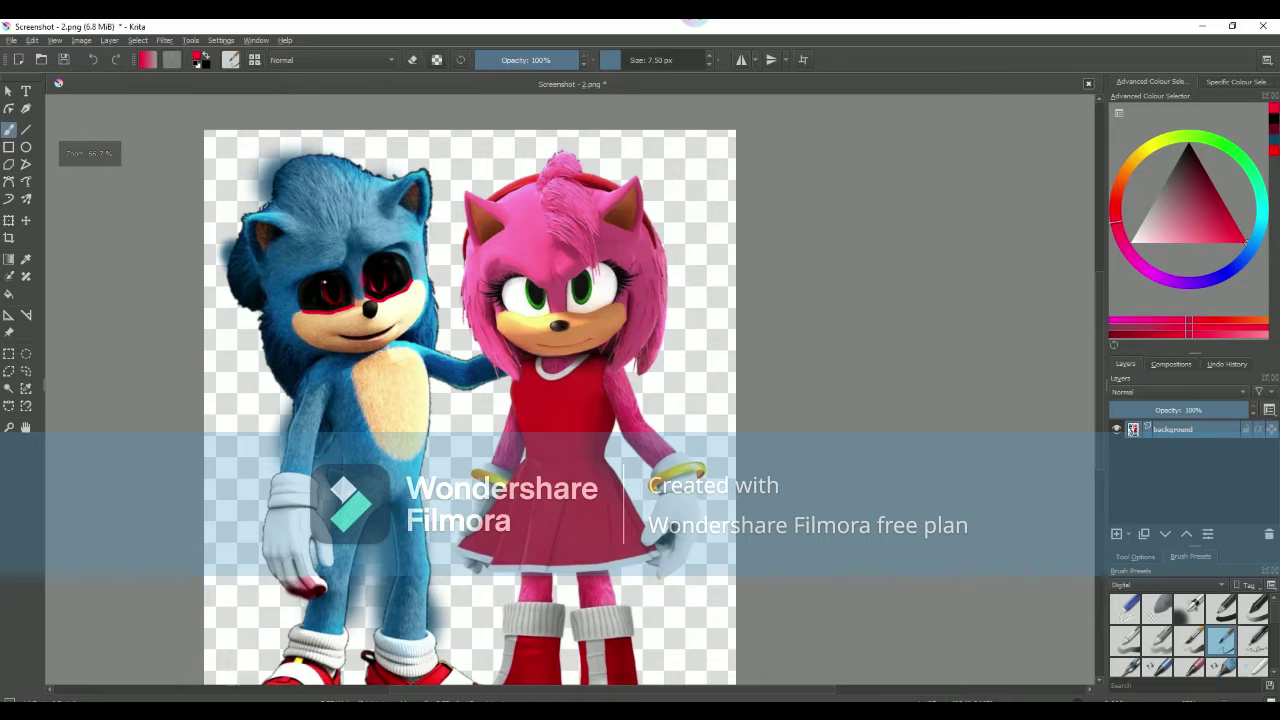
scroll(600, 300, "up", 1)
scroll(560, 420, "up", 2)
scroll(560, 420, "up", 2)
scroll(850, 250, "up", 3)
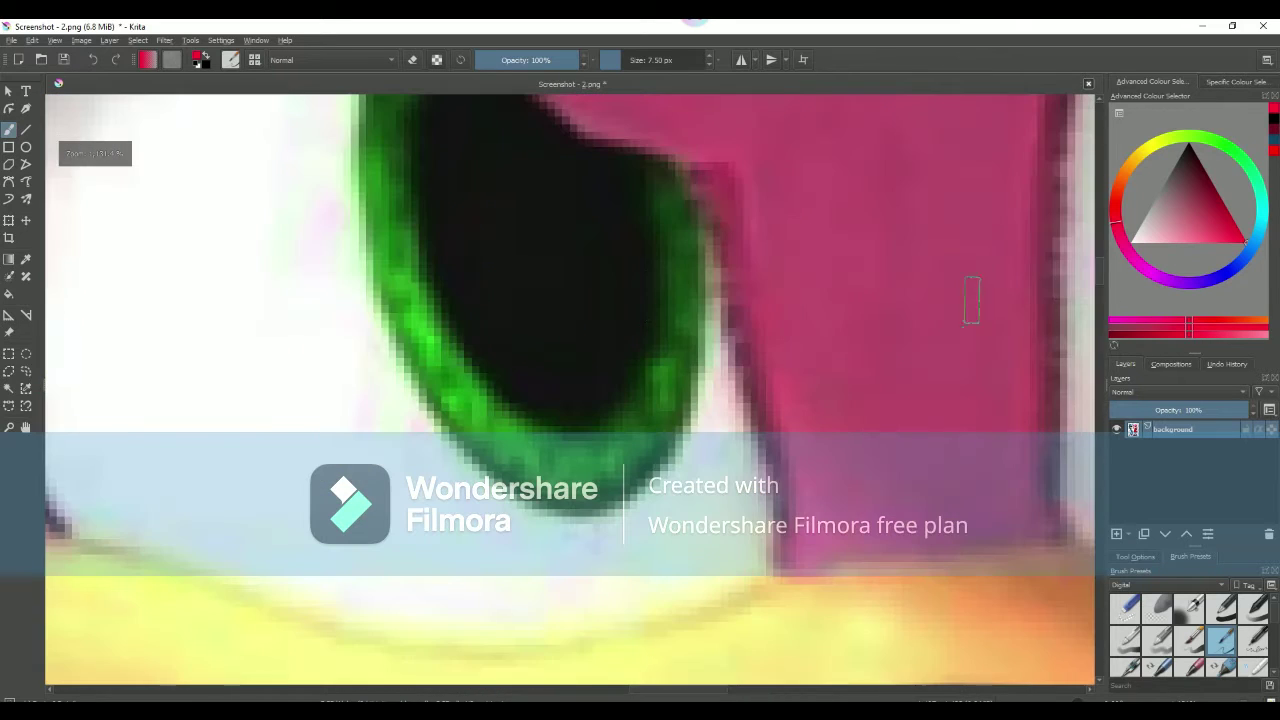
scroll(776, 302, "down", 1)
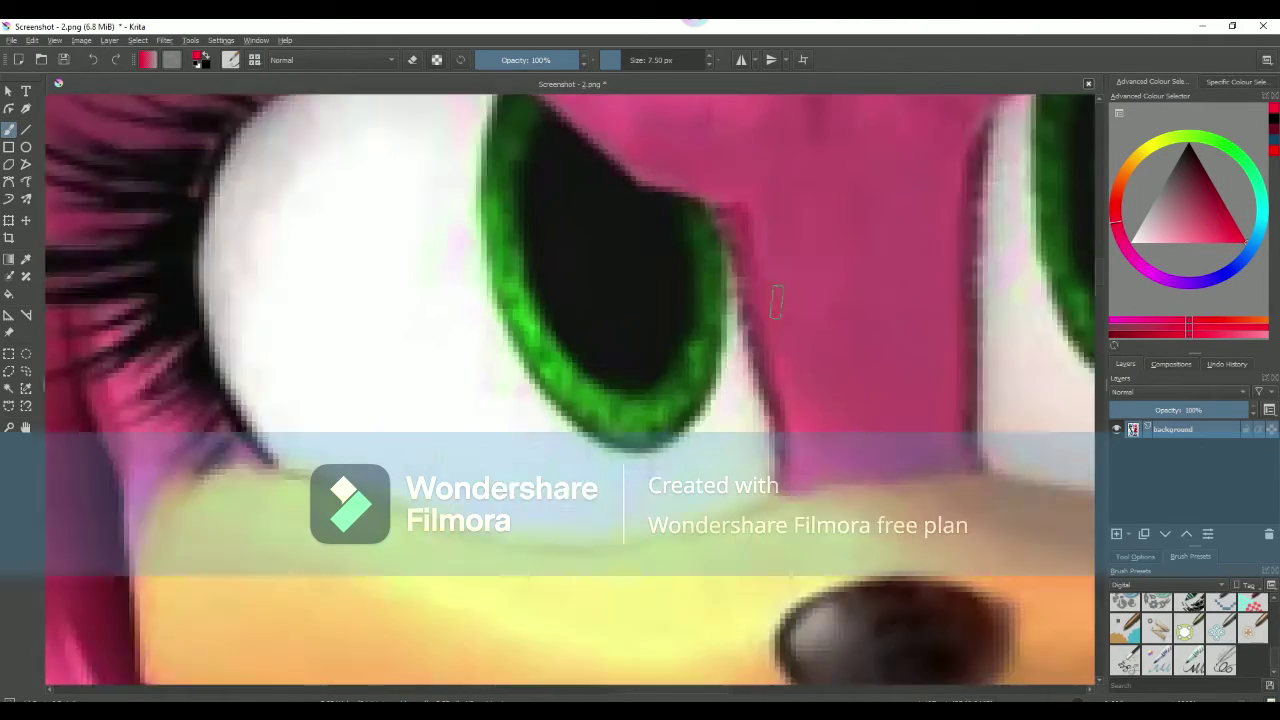
scroll(776, 302, "down", 3)
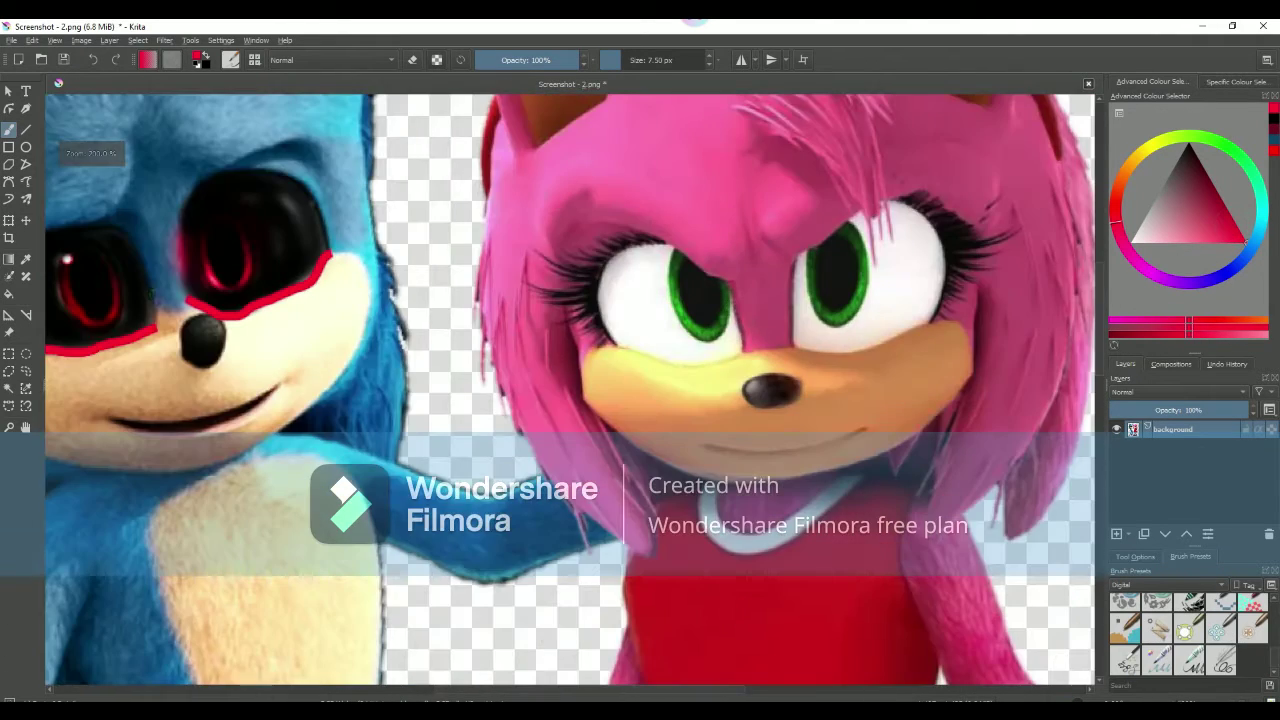
- Sample pink from the artwork and refine the pink shade in the Advanced Colour Selector
left_click(26, 259)
left_click(685, 199)
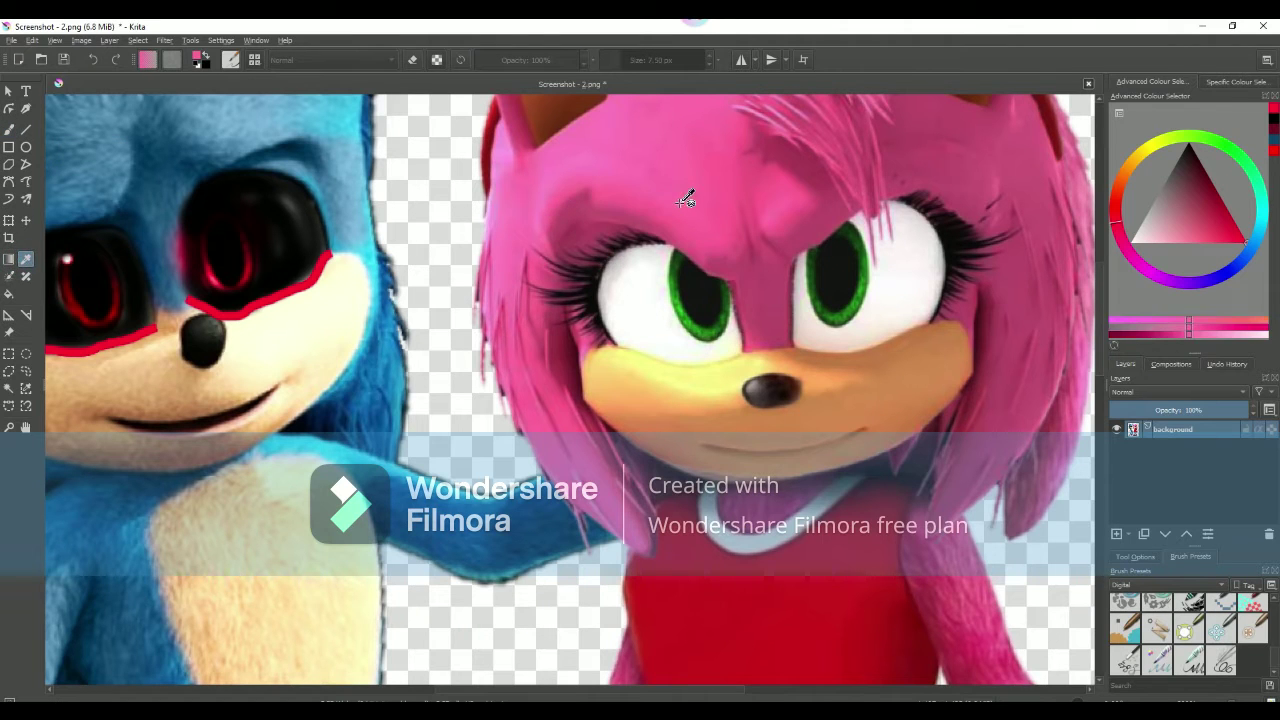
left_click(1203, 239)
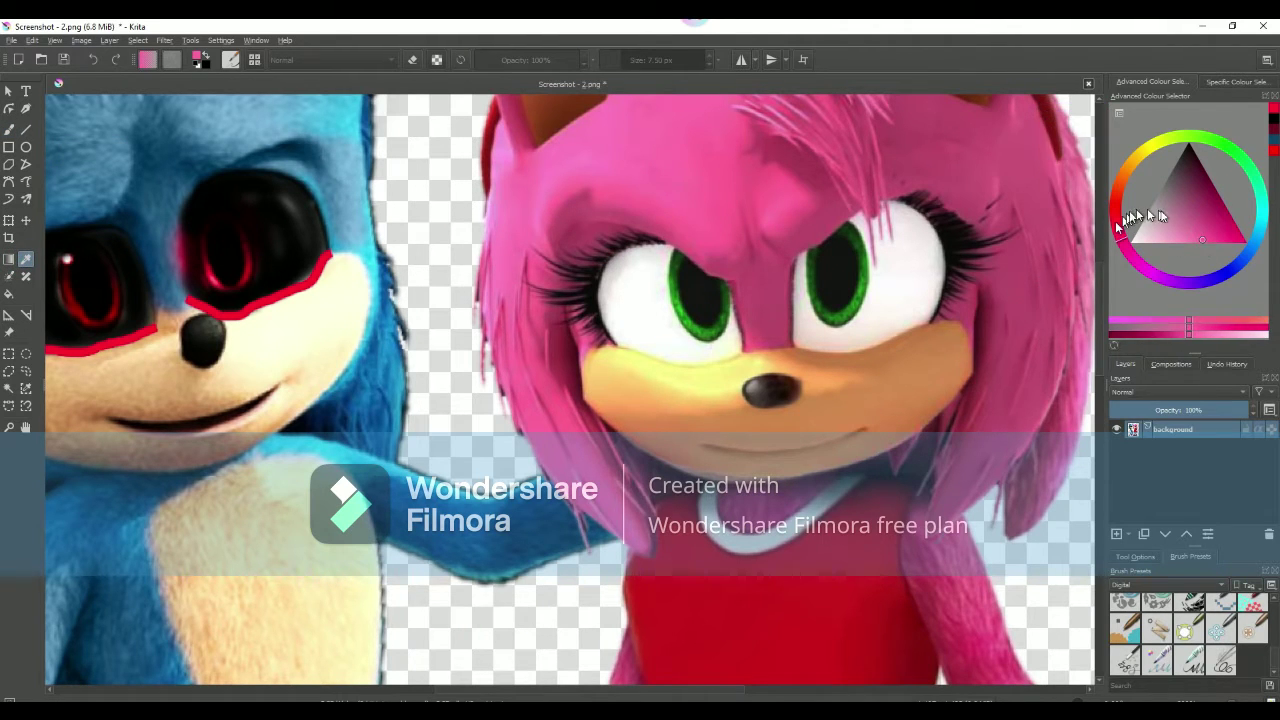
left_click(1204, 240)
left_click(1202, 213)
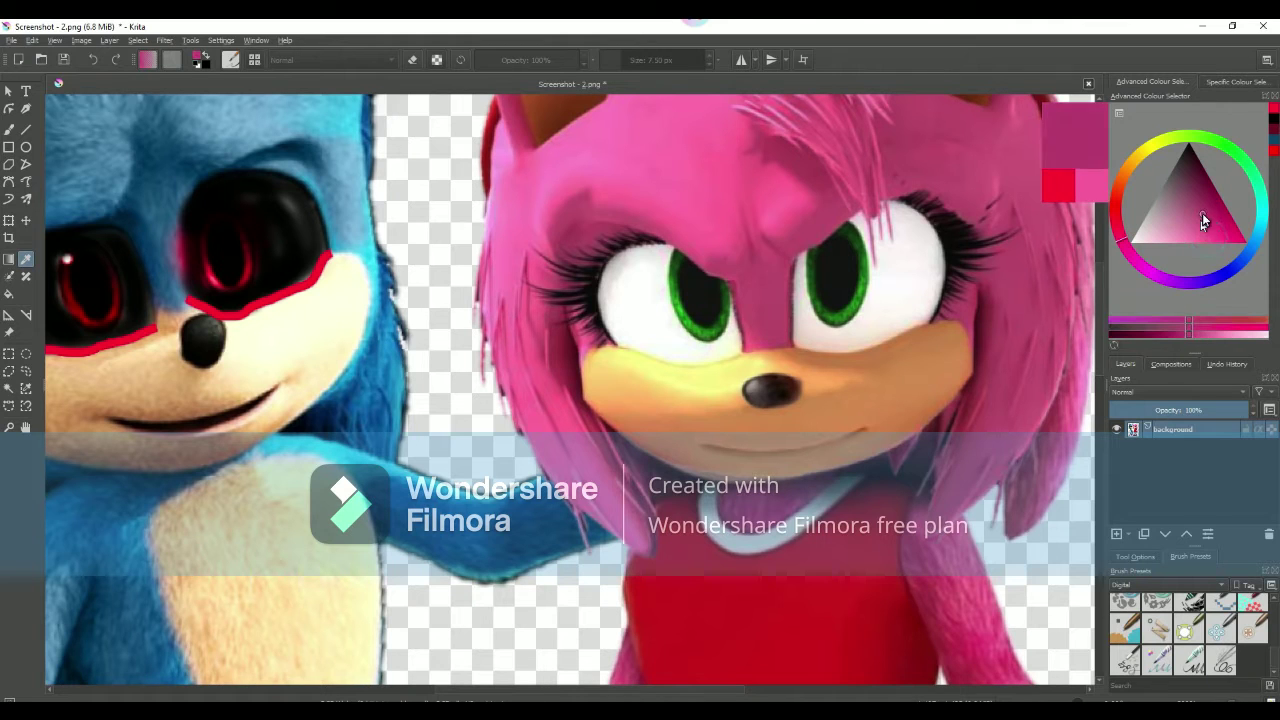
- Choose a large Colour-mode brush with Freehand Brush and test it on Amy's hair
scroll(1190, 630, "down", 2)
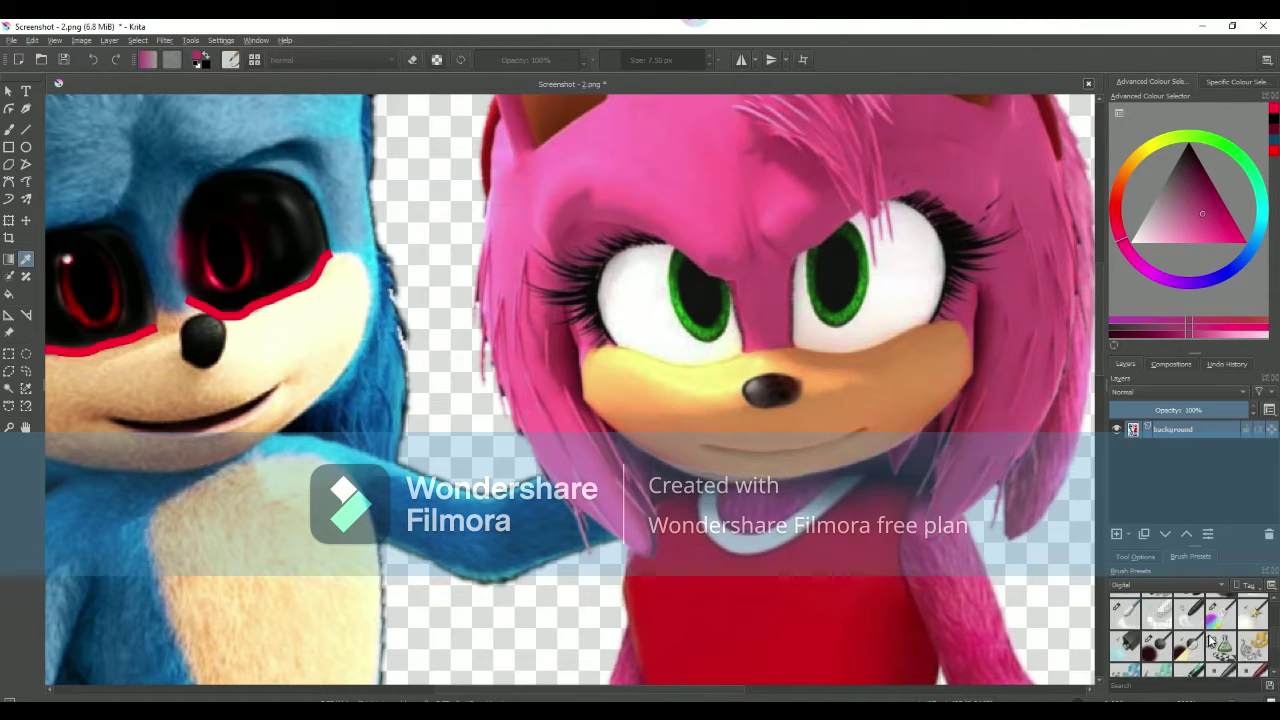
left_click(1221, 608)
left_click(9, 130)
scroll(575, 160, "up", 2)
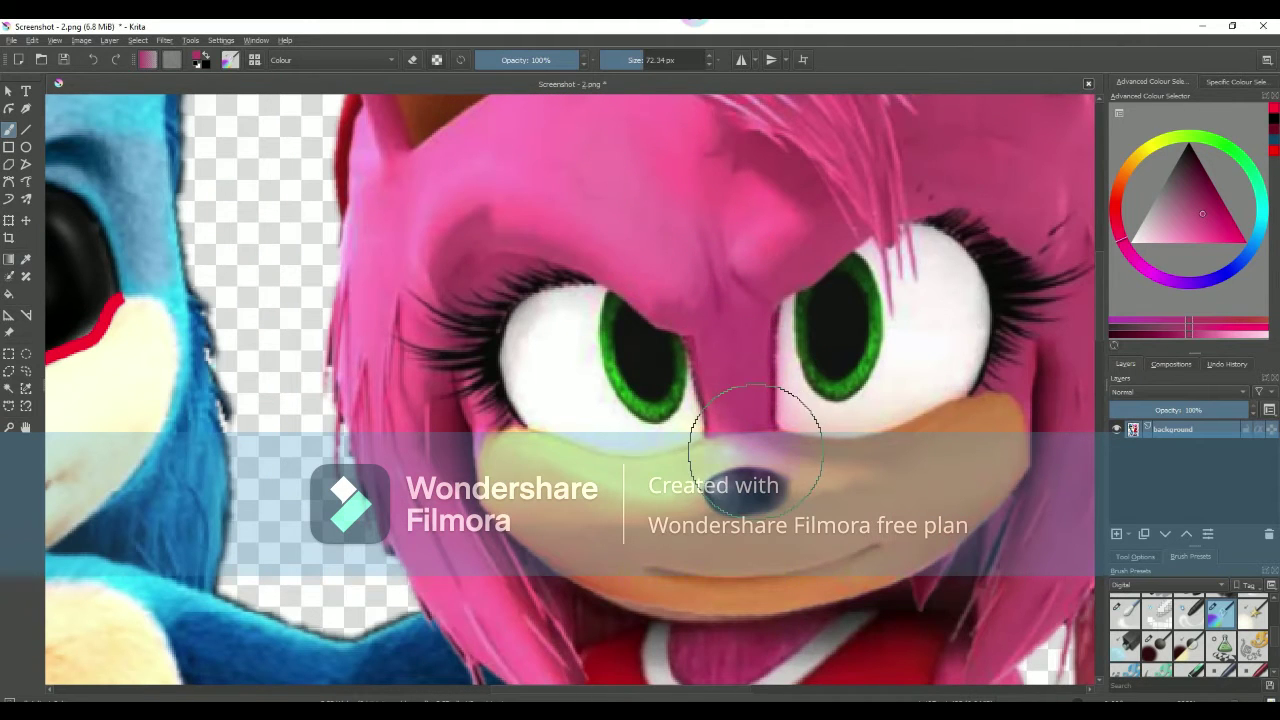
left_click_drag(395, 231, 405, 400)
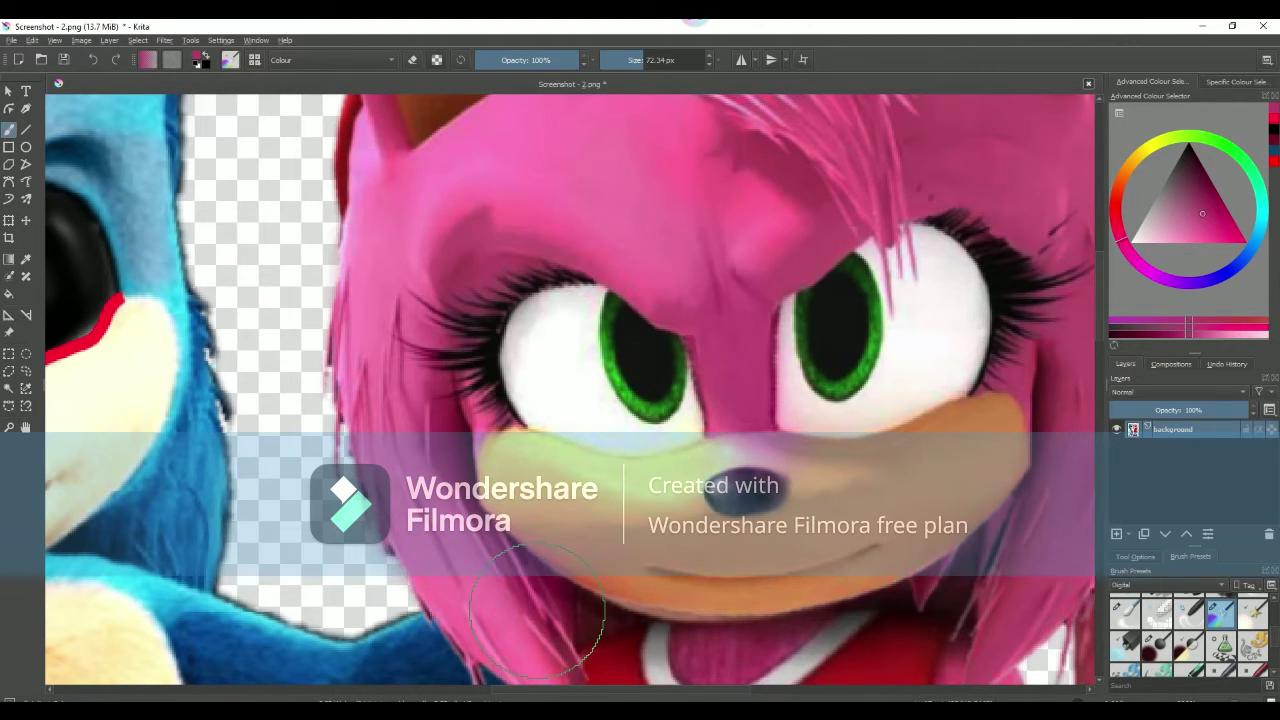
scroll(537, 610, "down", 10)
scroll(530, 640, "up", 6)
scroll(597, 550, "up", 2)
scroll(835, 520, "down", 1)
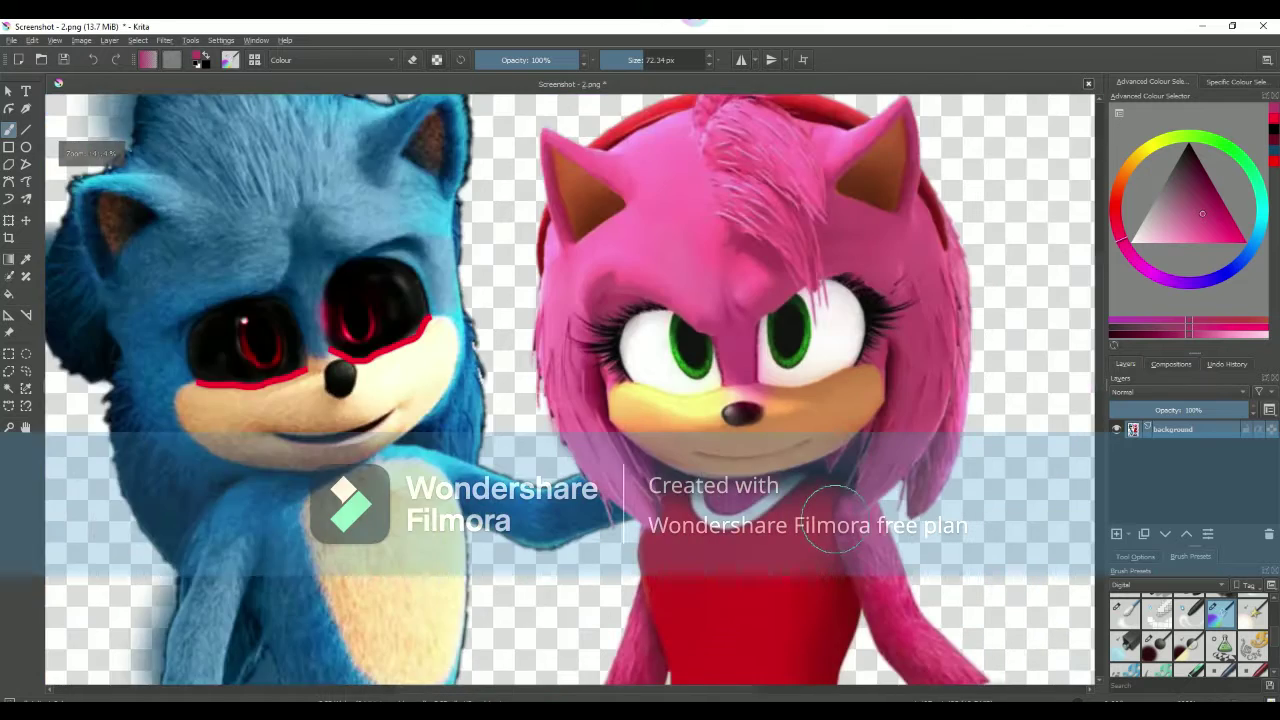
scroll(835, 520, "down", 1)
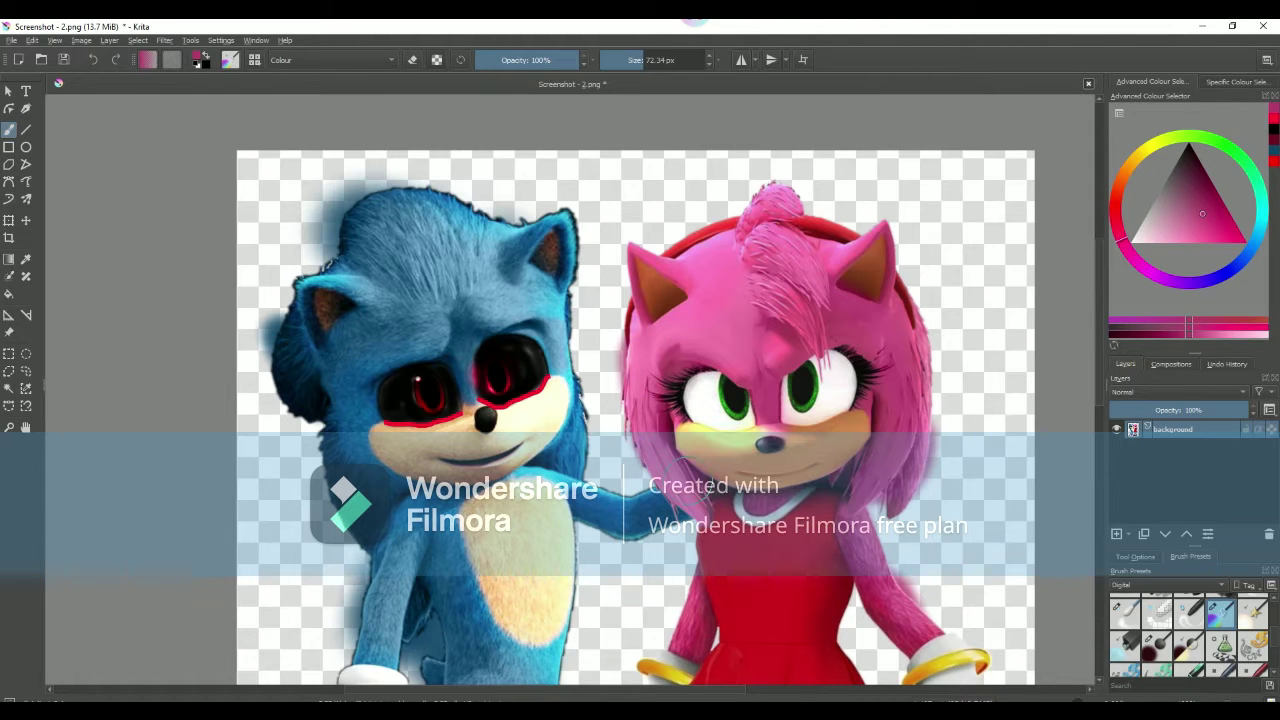
scroll(700, 500, "down", 1)
scroll(695, 530, "down", 4)
scroll(670, 590, "up", 2)
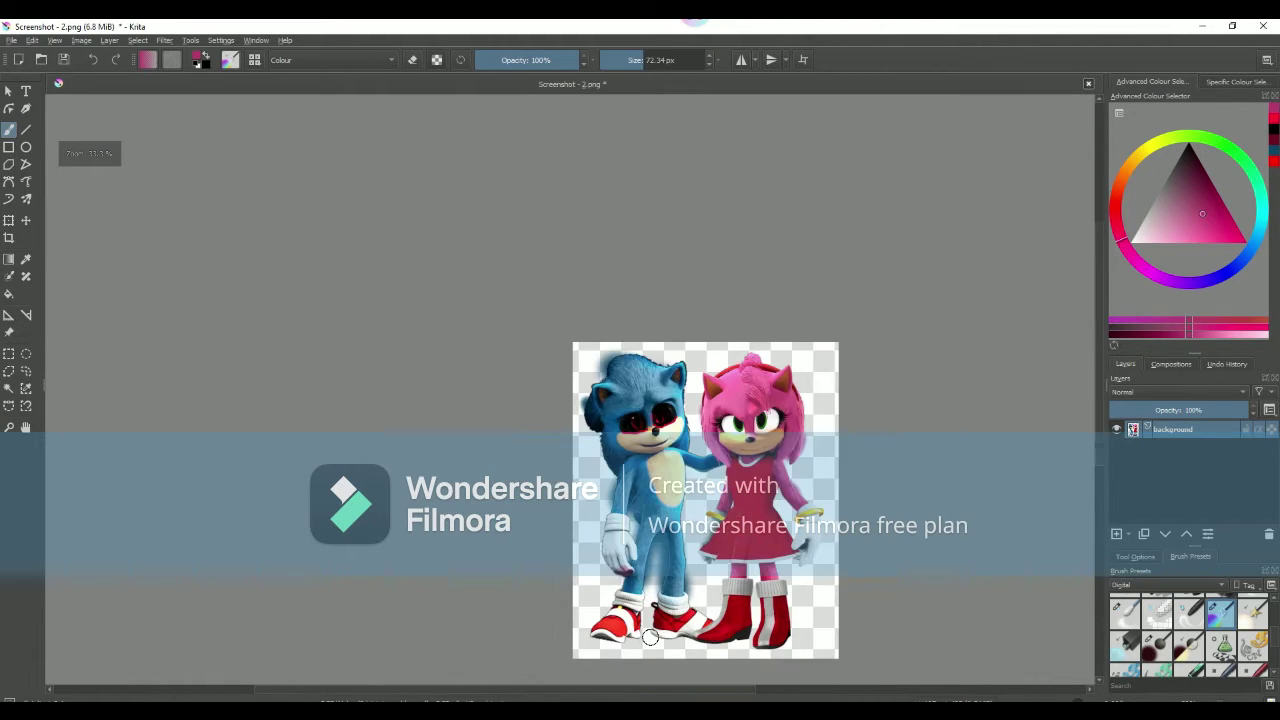
scroll(660, 620, "up", 2)
scroll(820, 463, "up", 1)
scroll(820, 463, "up", 1)
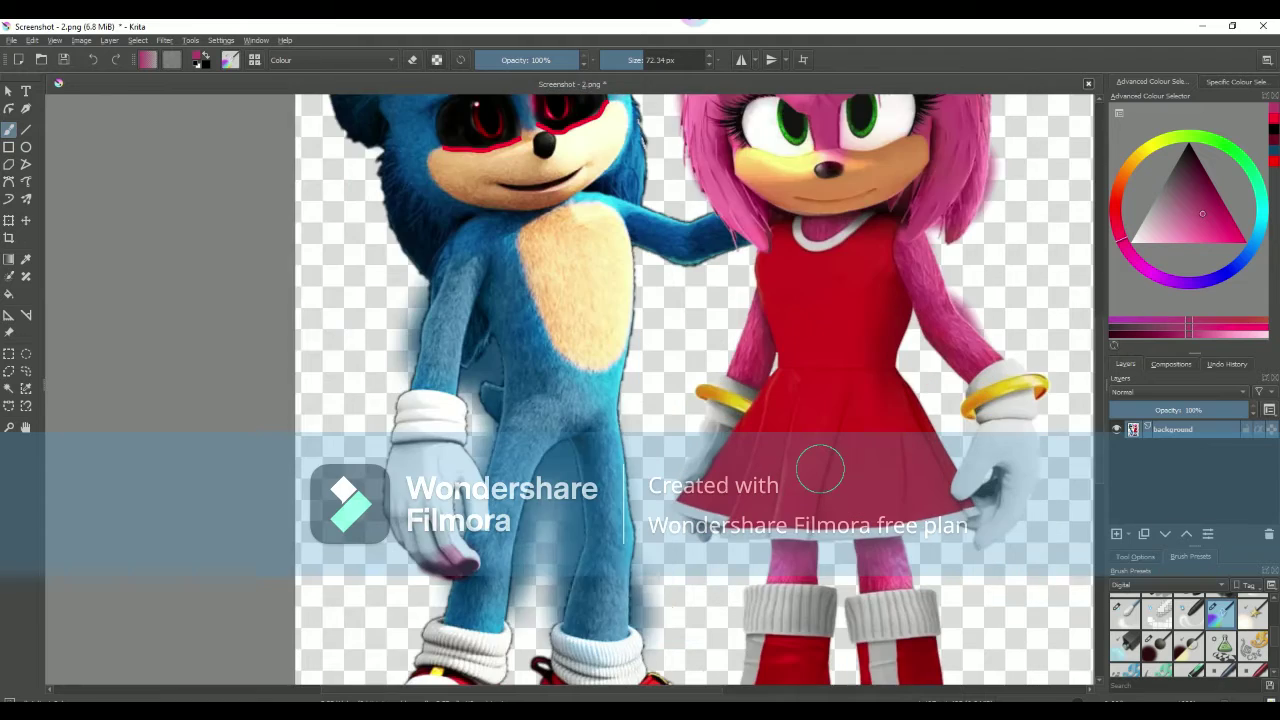
scroll(820, 463, "up", 1)
scroll(819, 469, "down", 4)
scroll(830, 360, "up", 4)
- Pick a saturated red-pink and shrink the brush size
scroll(900, 370, "up", 3)
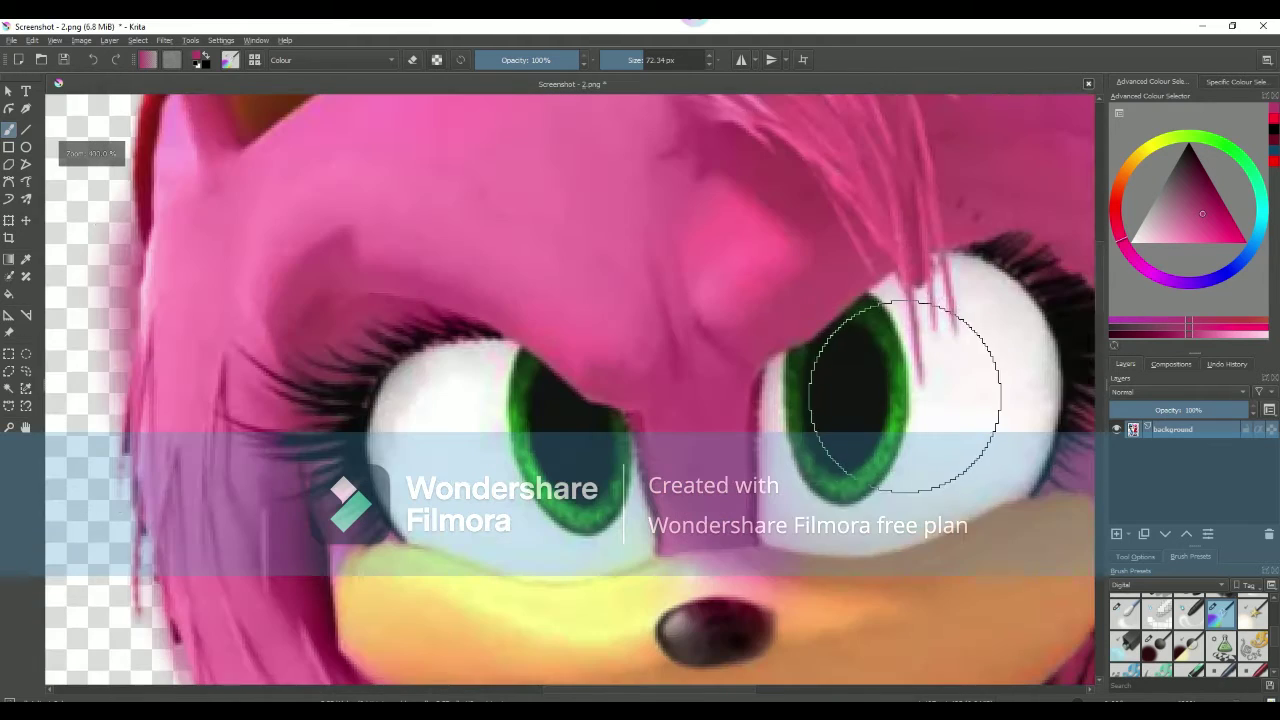
scroll(910, 370, "up", 1)
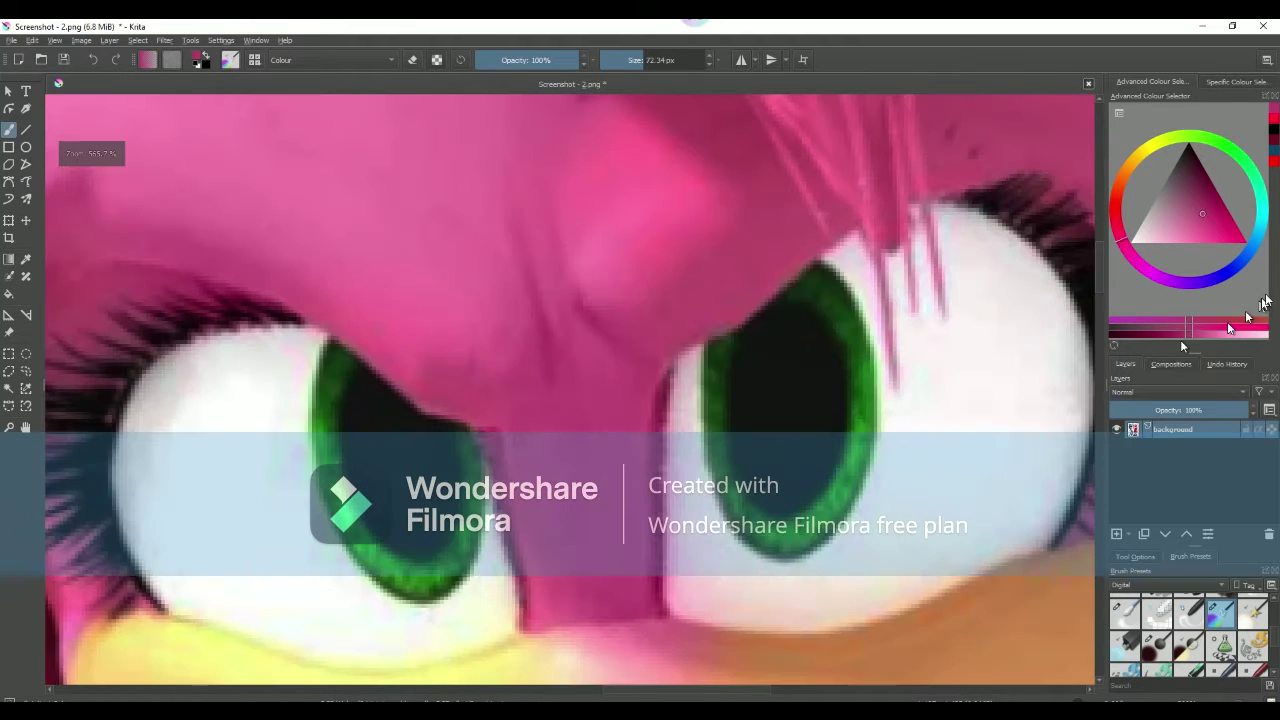
left_click(1120, 228)
scroll(888, 382, "up", 3)
scroll(888, 382, "down", 2)
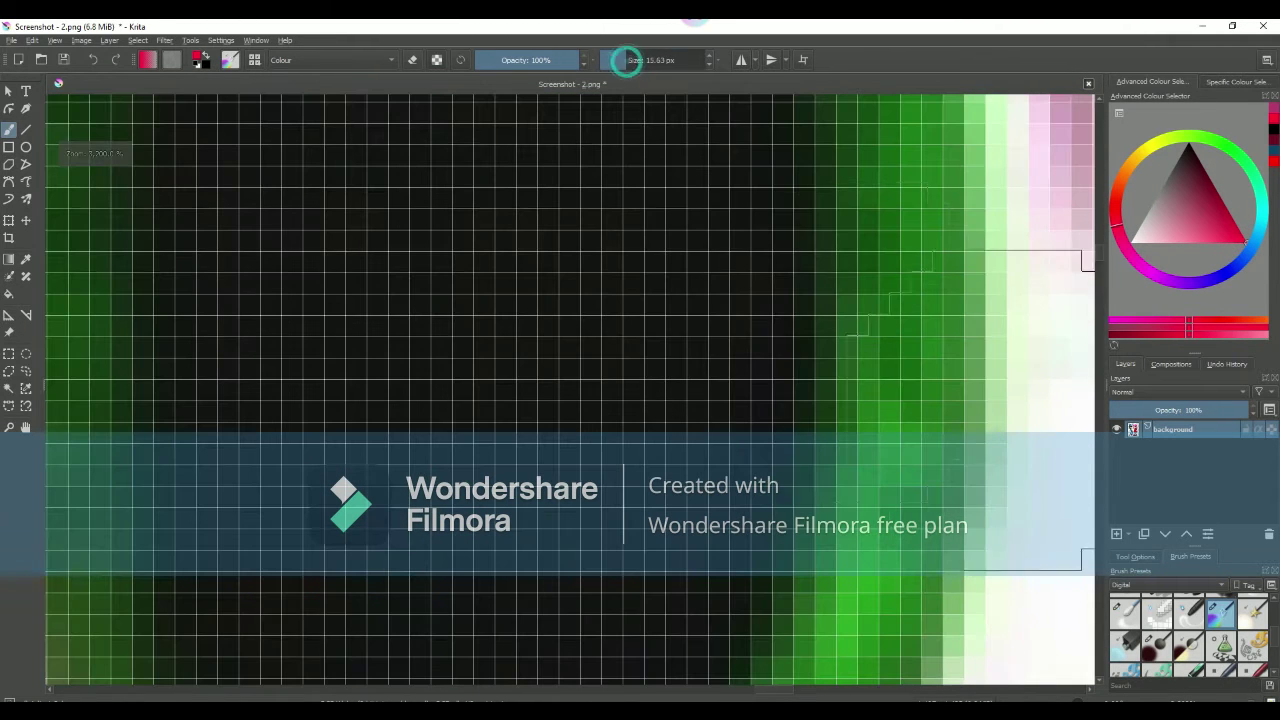
left_click_drag(630, 62, 627, 55)
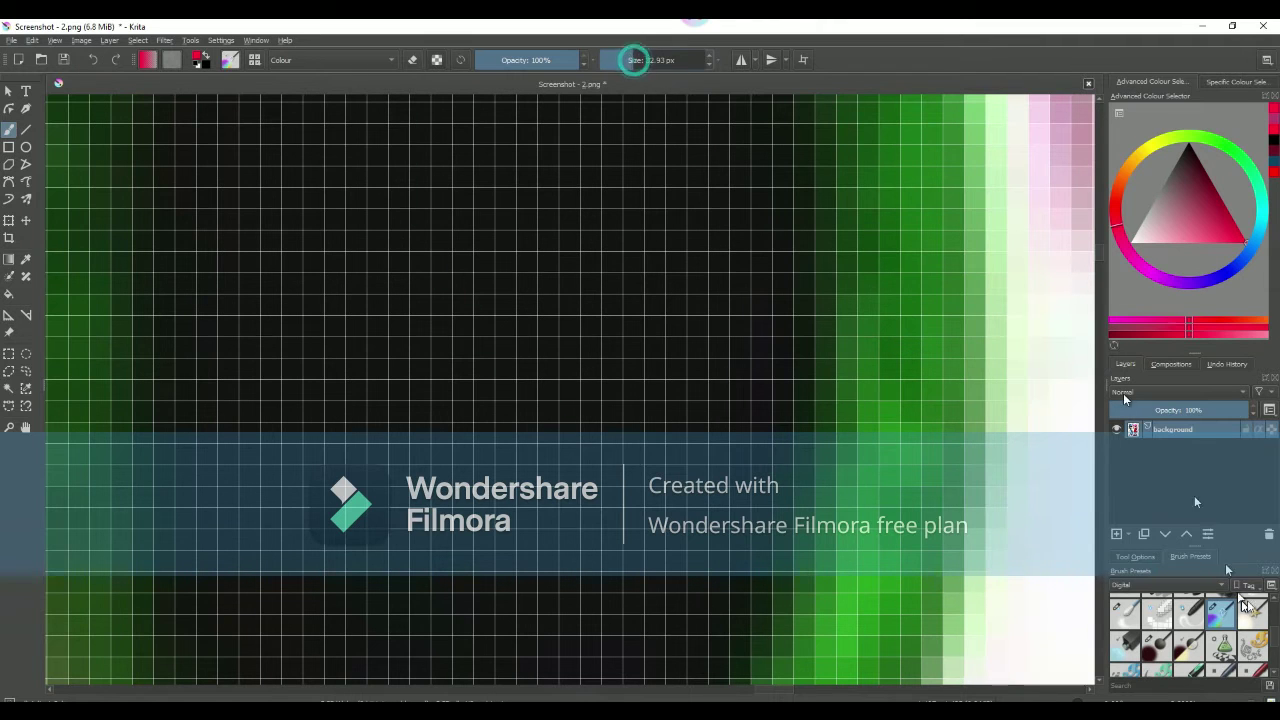
- Paint over Amy's right pupil to turn it dark red
scroll(830, 280, "down", 3)
scroll(760, 300, "down", 3)
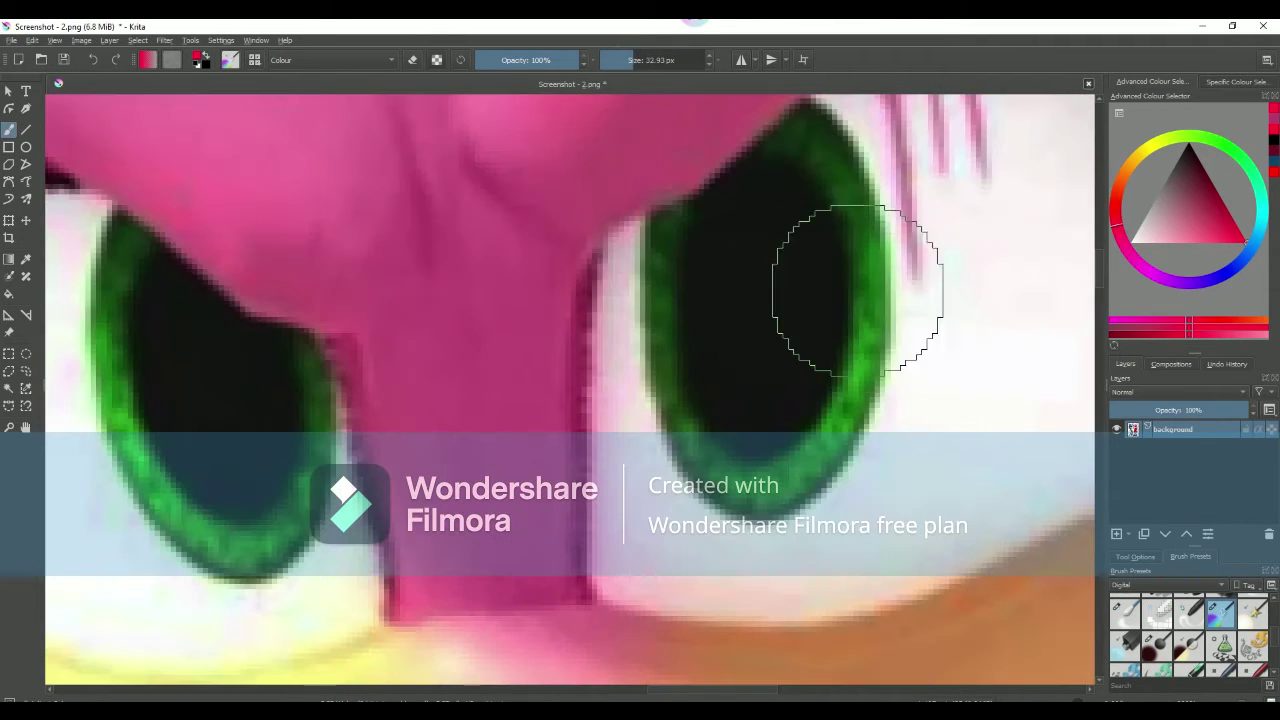
mouse_move(814, 257)
left_mouse_down()
mouse_move(735, 445)
mouse_move(791, 200)
left_mouse_up()
scroll(815, 207, "down", 5)
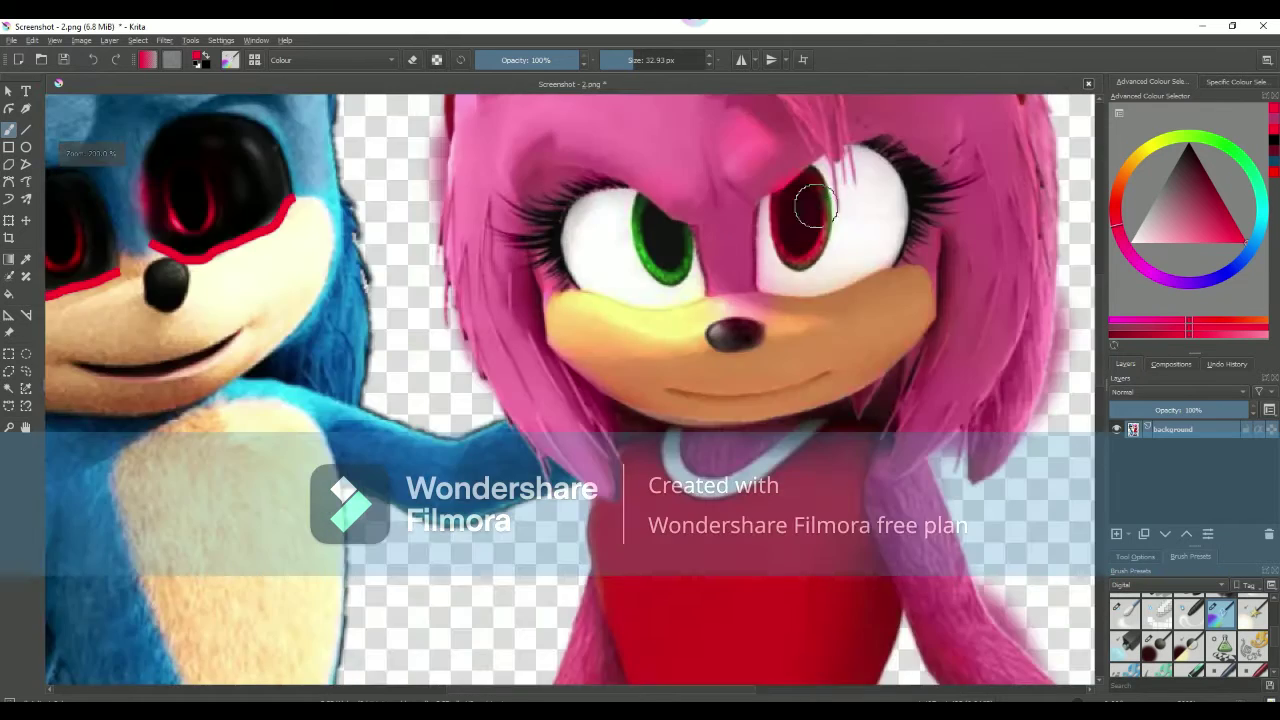
scroll(815, 207, "down", 2)
scroll(814, 200, "up", 4)
scroll(790, 240, "up", 2)
- Browse the brush preset groups and show the current tool's settings
scroll(770, 280, "up", 3)
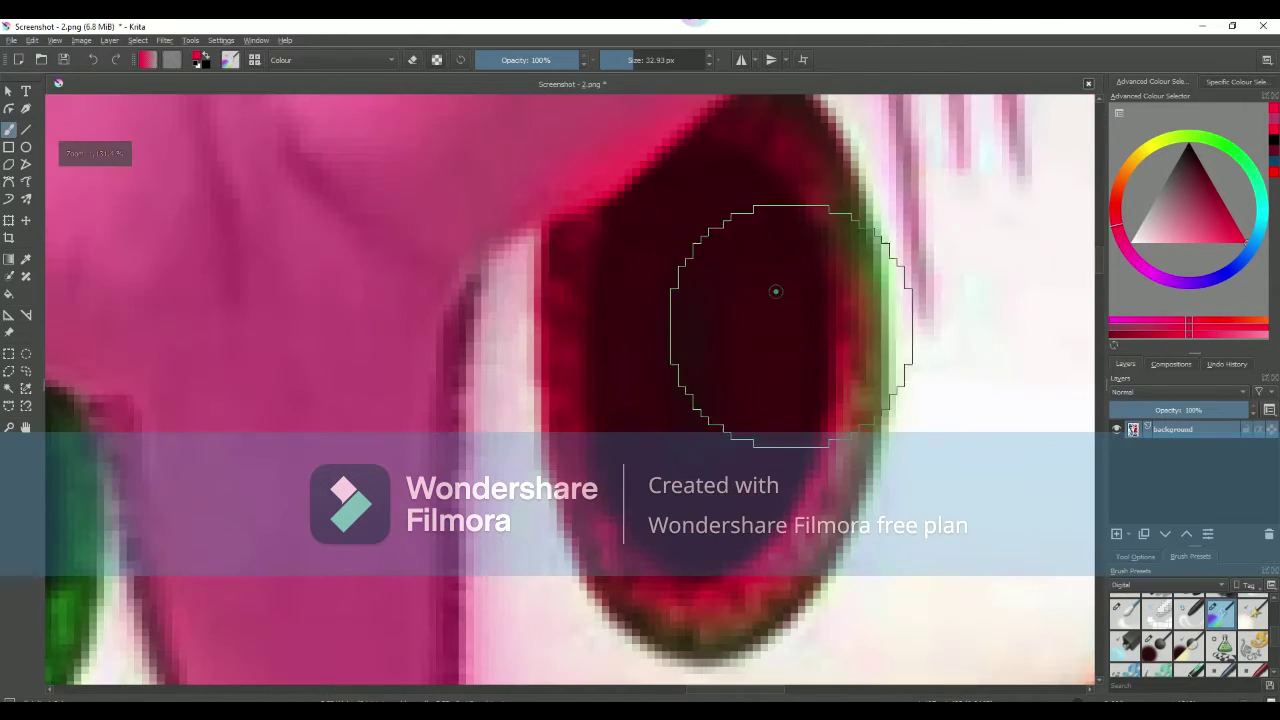
left_click(1210, 586)
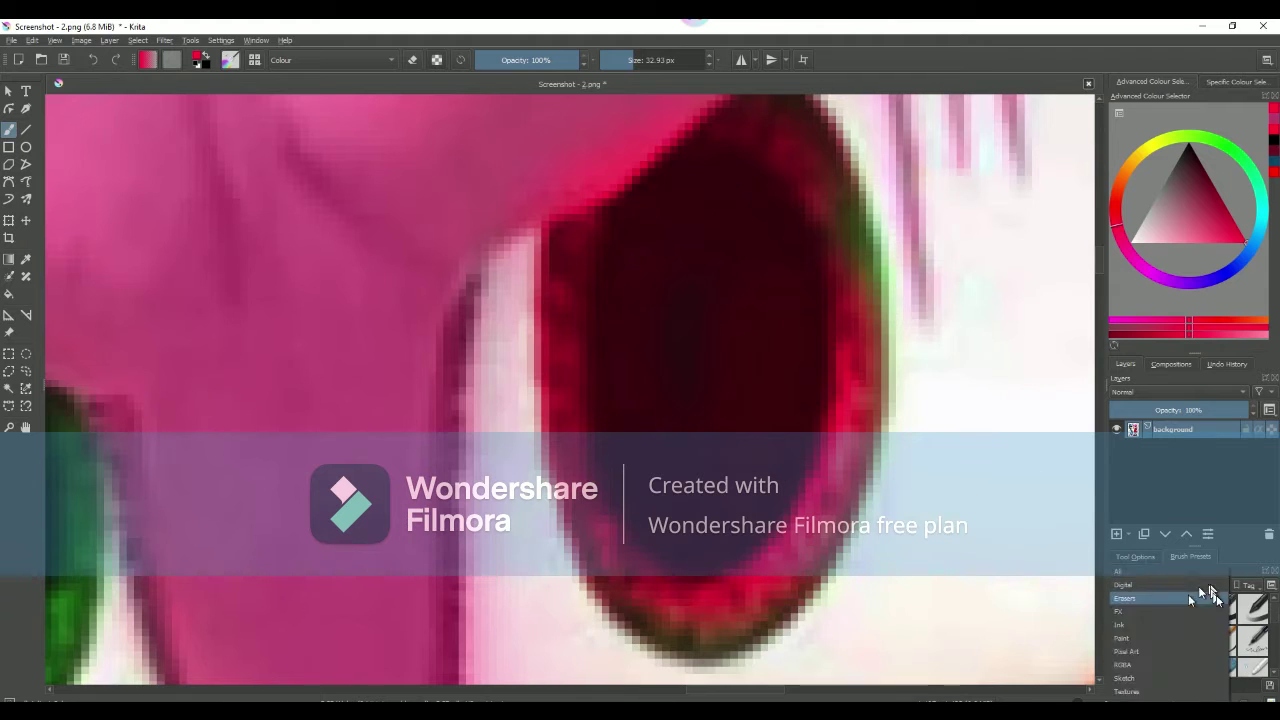
left_click(1135, 557)
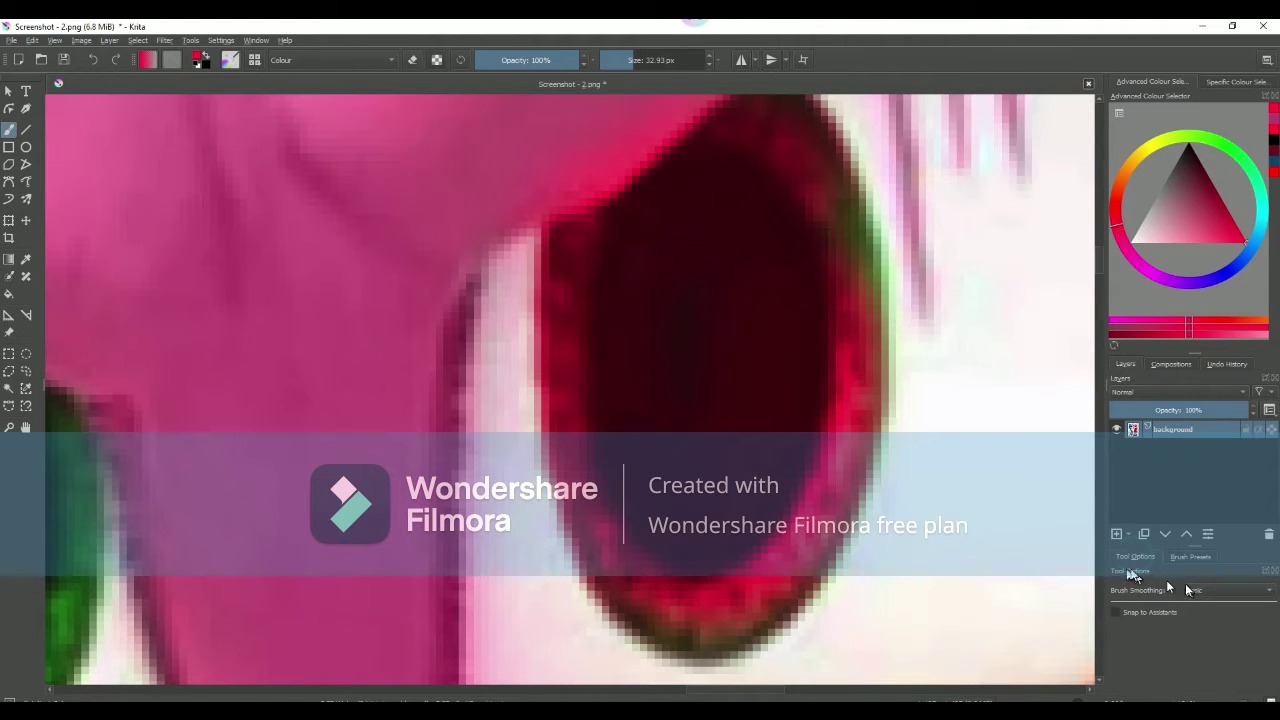
scroll(157, 214, "down", 2)
scroll(157, 214, "down", 2)
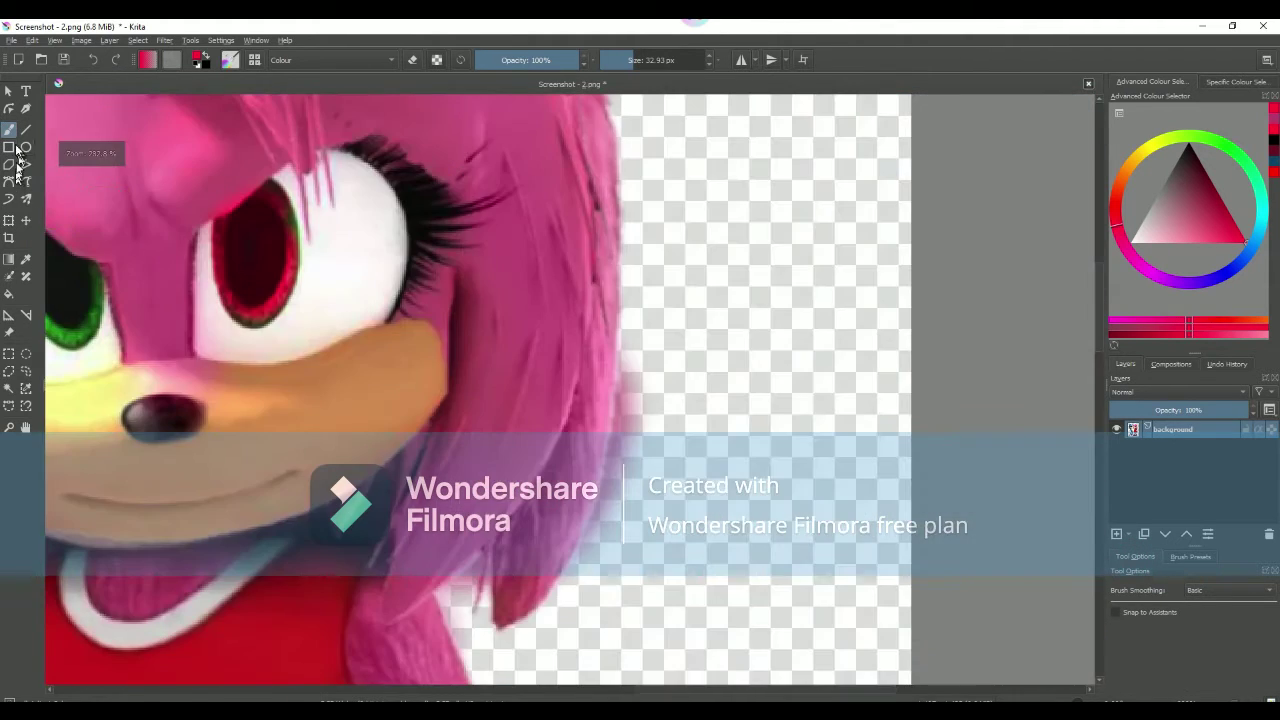
scroll(237, 292, "down", 1)
scroll(237, 292, "up", 2)
scroll(237, 292, "up", 3)
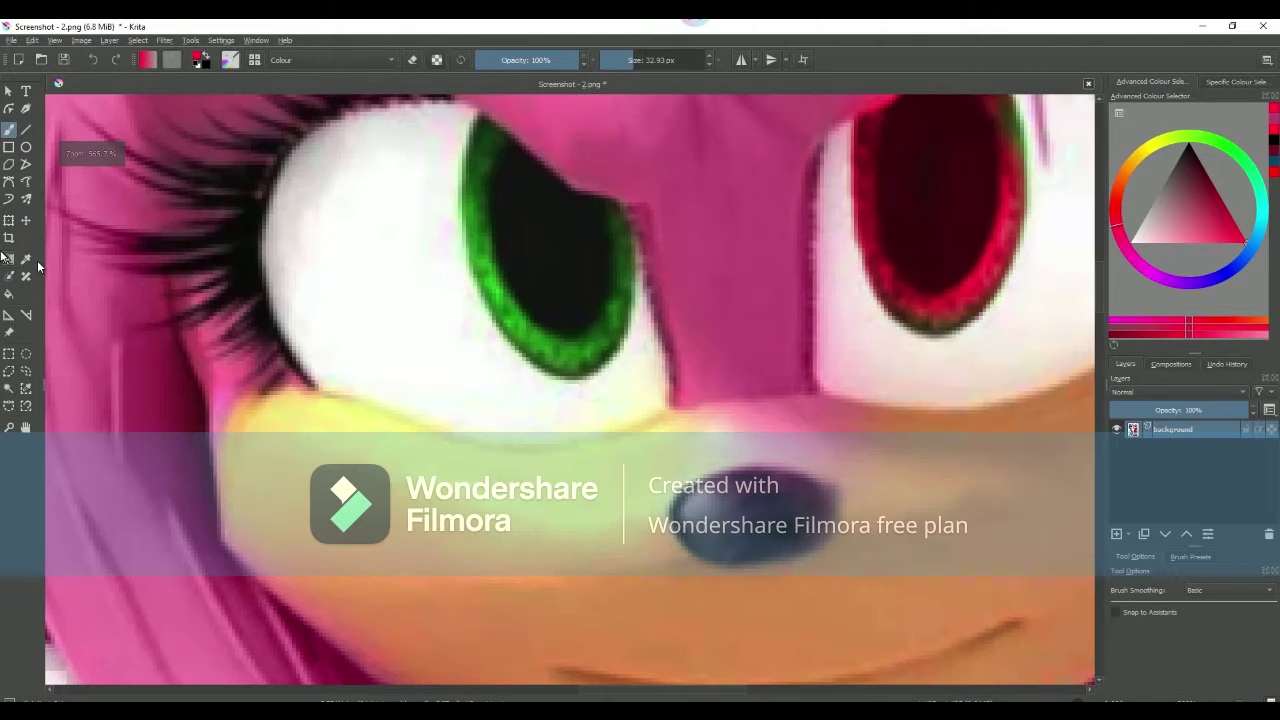
- Sample black from Amy's pupil and choose a brush preset from the All group
left_click(26, 259)
left_click(556, 246)
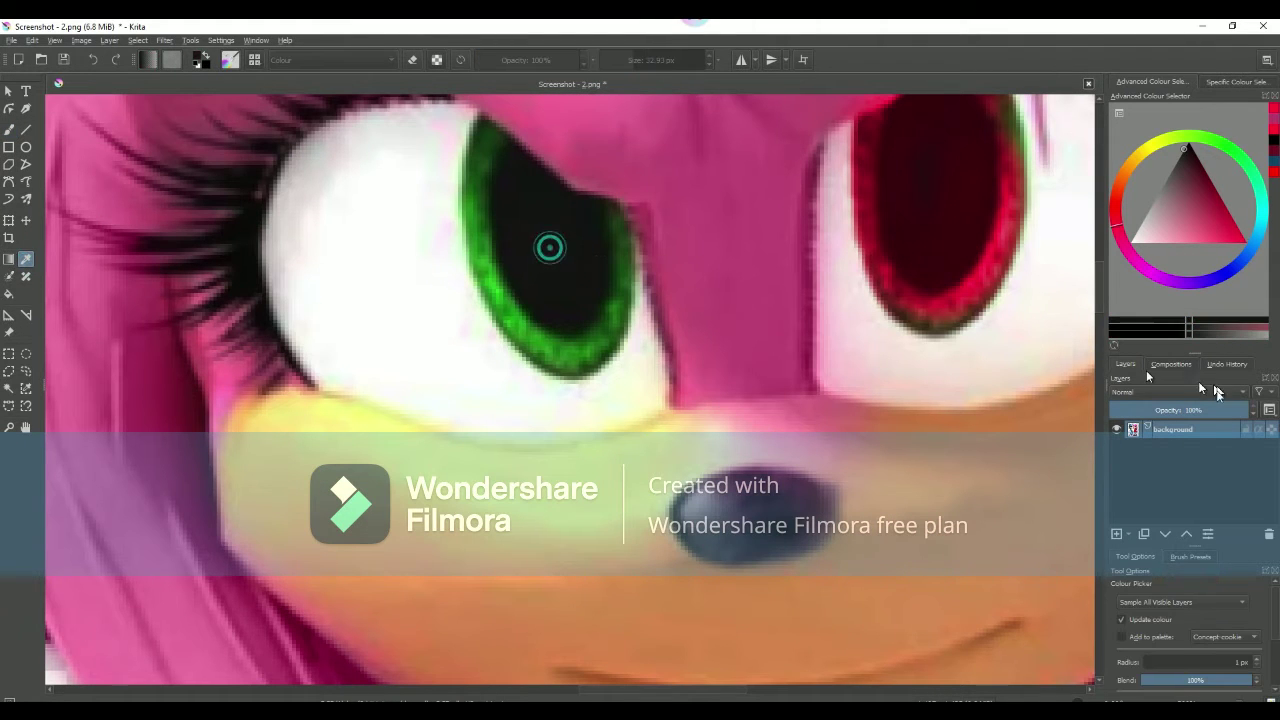
left_click(8, 108)
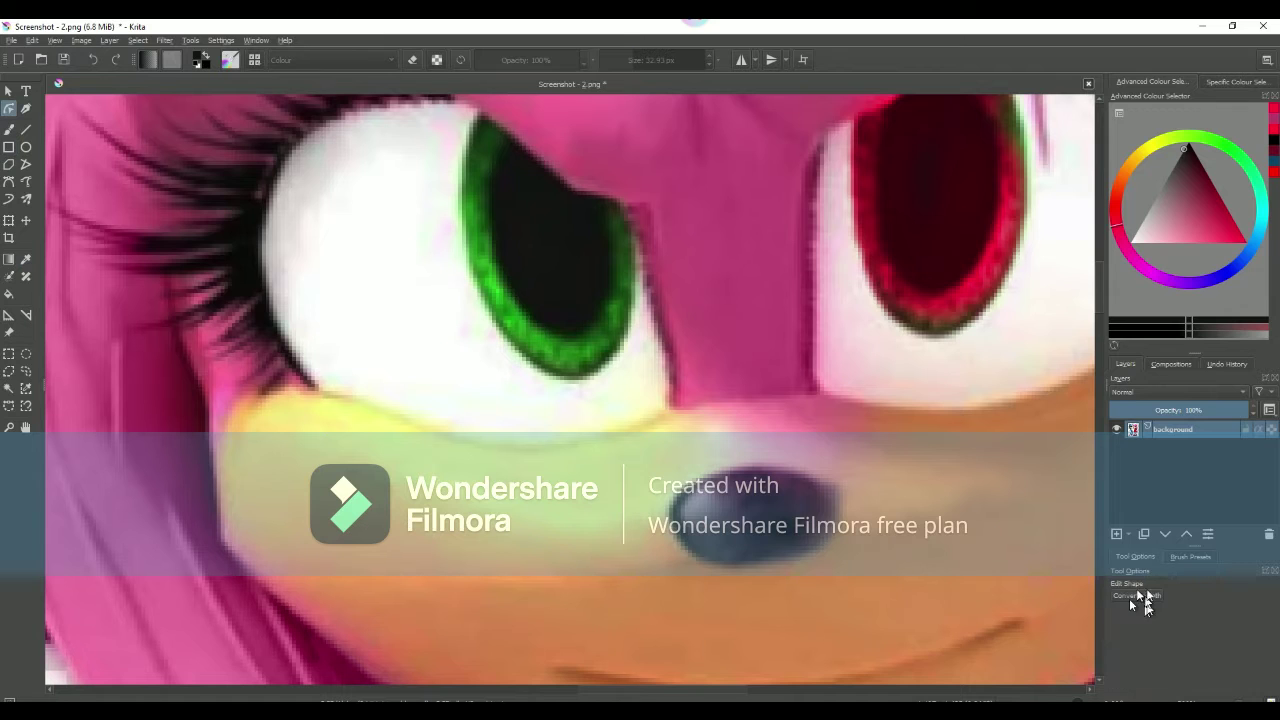
left_click(1200, 557)
left_click(1165, 584)
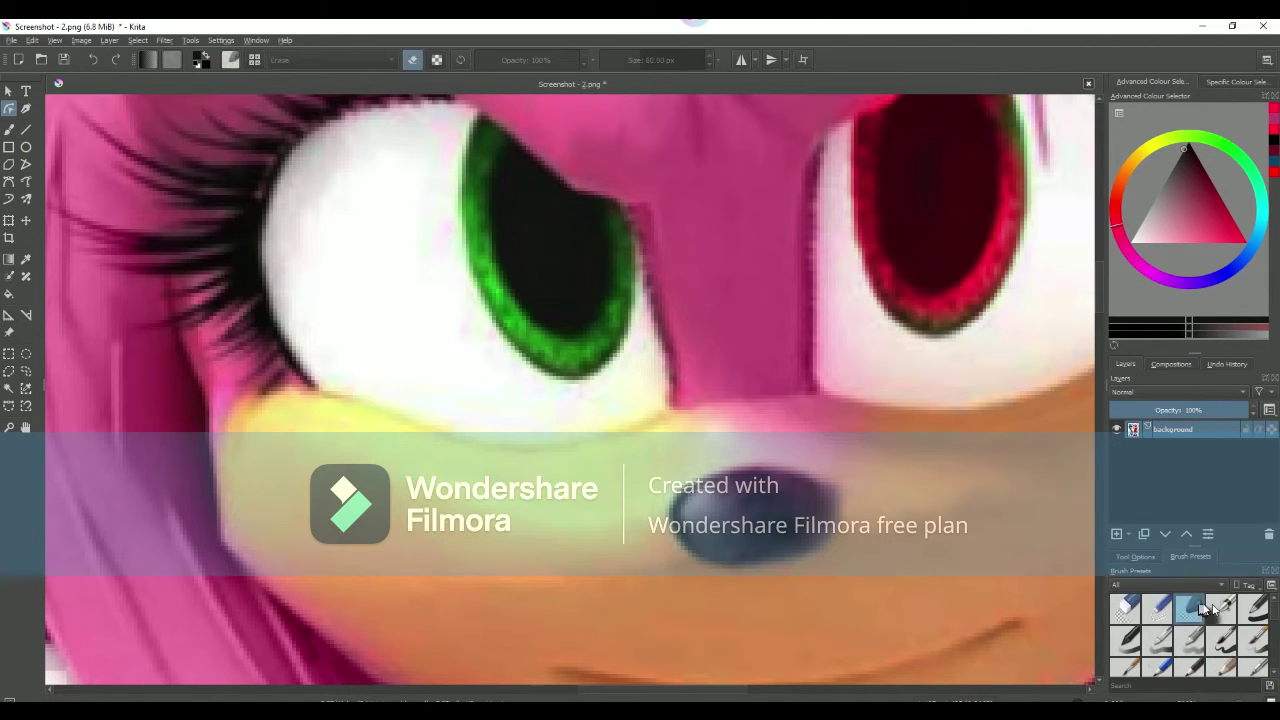
left_click(1221, 607)
scroll(600, 300, "down", 3)
scroll(650, 280, "up", 5)
- Return to the Freehand Brush and reduce it to a small size
left_click(8, 130)
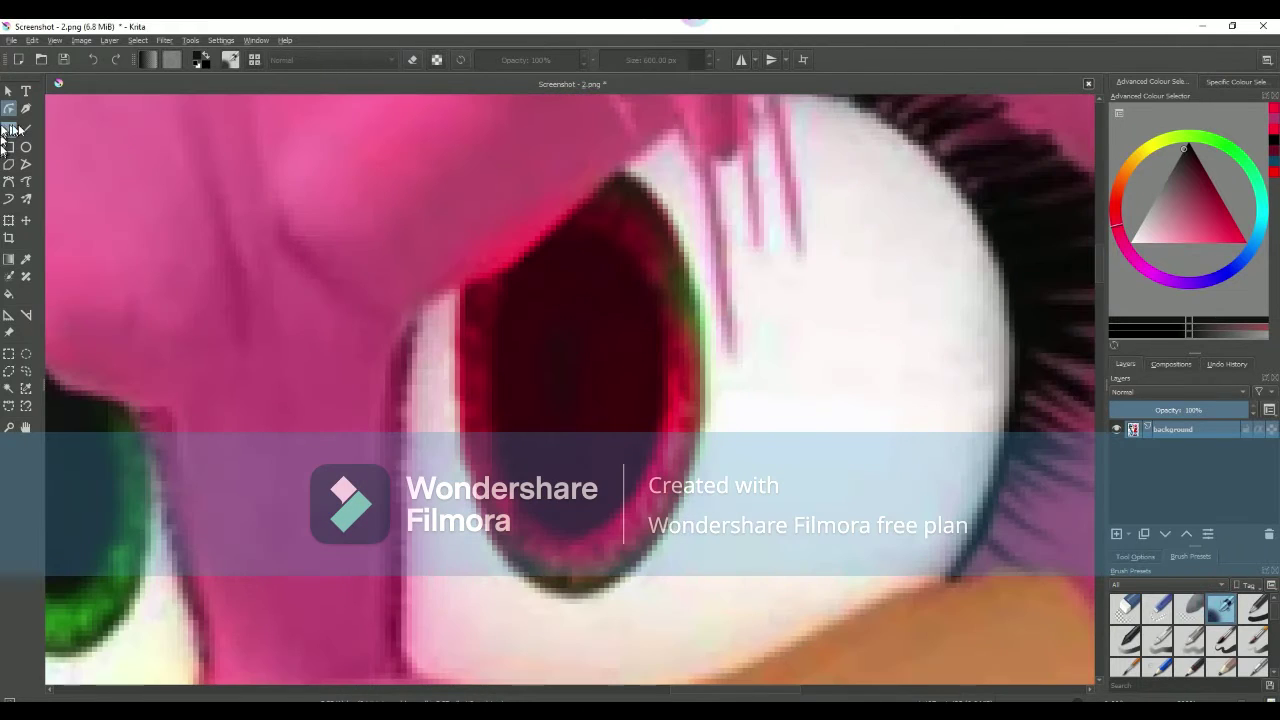
left_click_drag(637, 59, 645, 60)
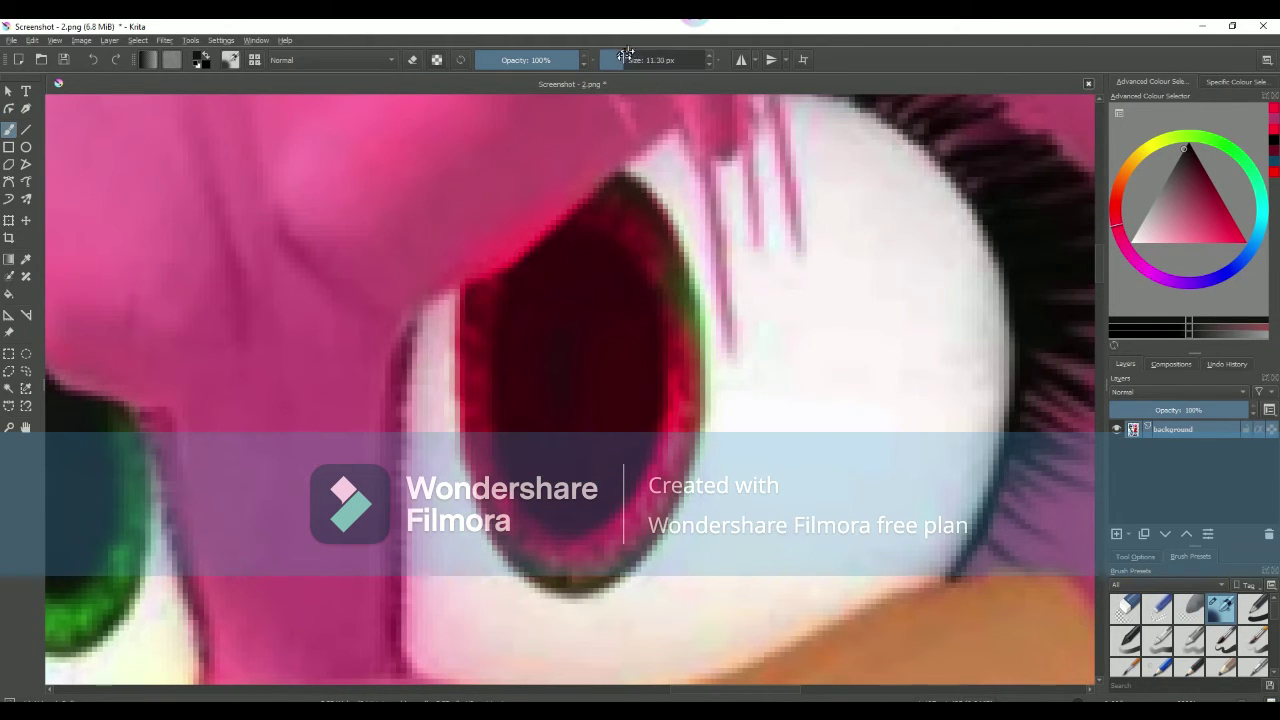
scroll(514, 286, "up", 1)
scroll(534, 266, "up", 2)
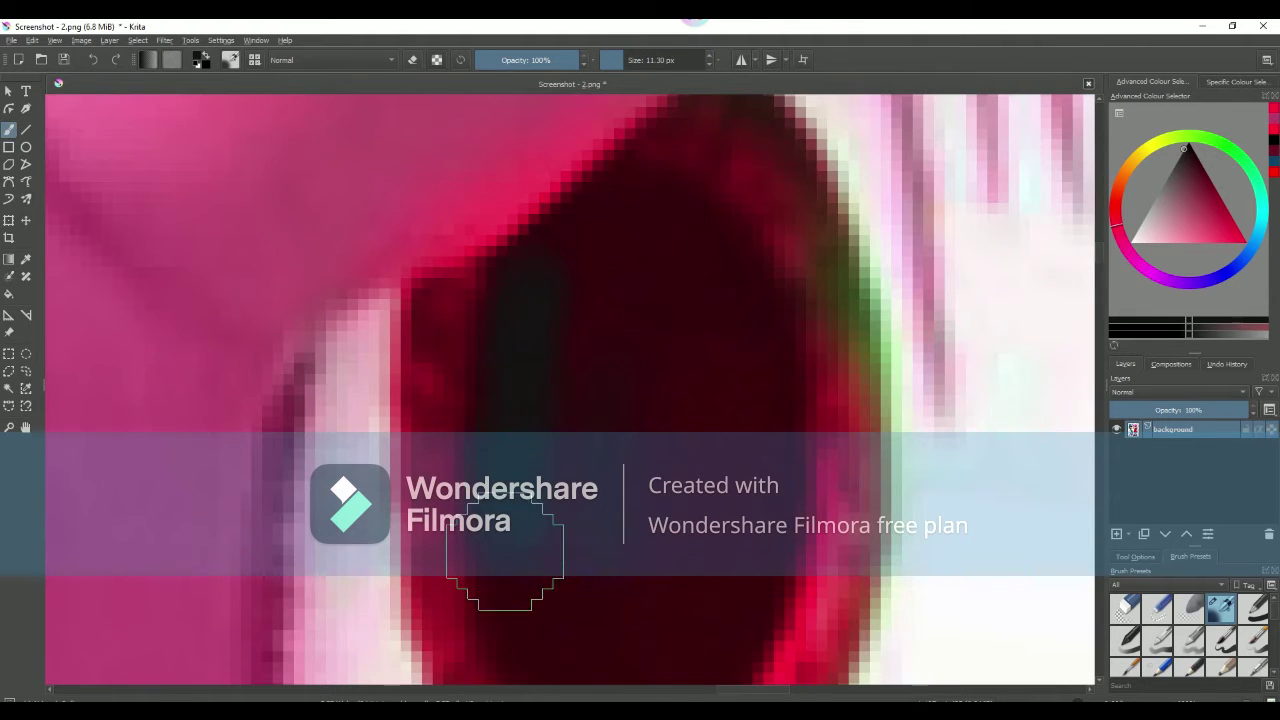
scroll(505, 555, "down", 5)
scroll(526, 600, "down", 1)
scroll(526, 609, "up", 3)
scroll(563, 614, "up", 3)
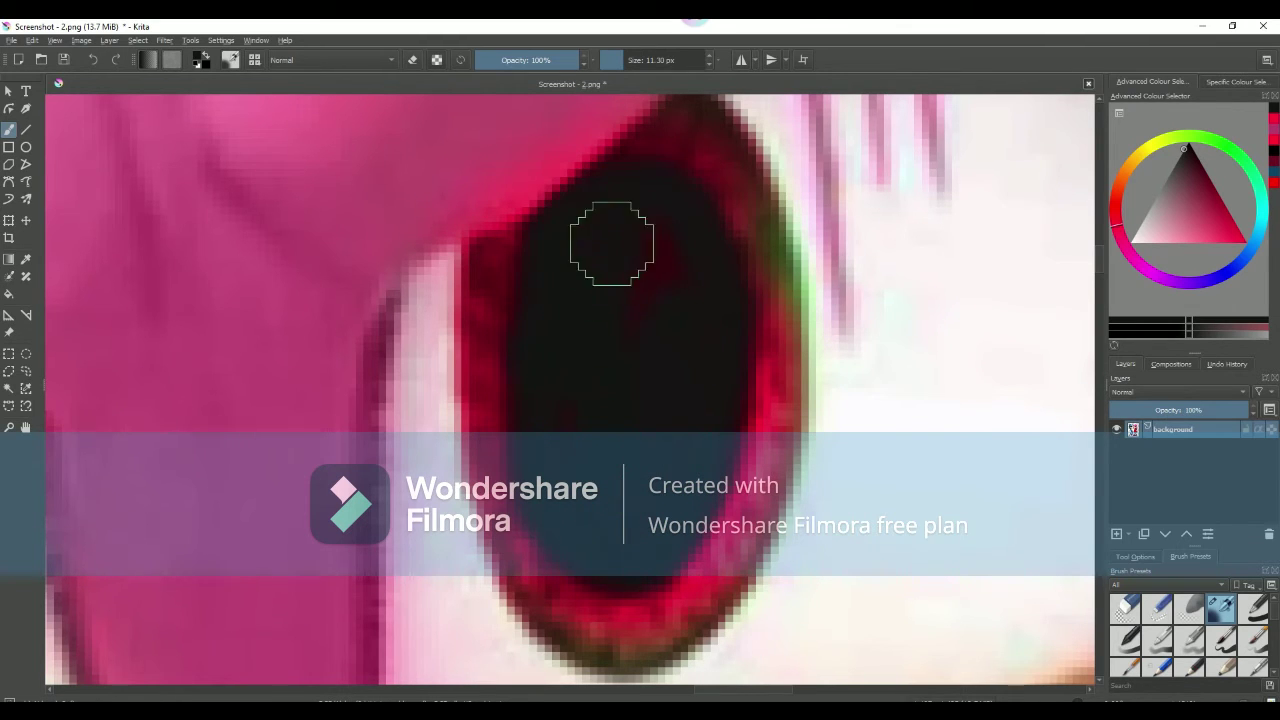
scroll(619, 270, "down", 4)
scroll(740, 320, "up", 3)
- Pick a pink-red painting colour again
scroll(757, 280, "up", 2)
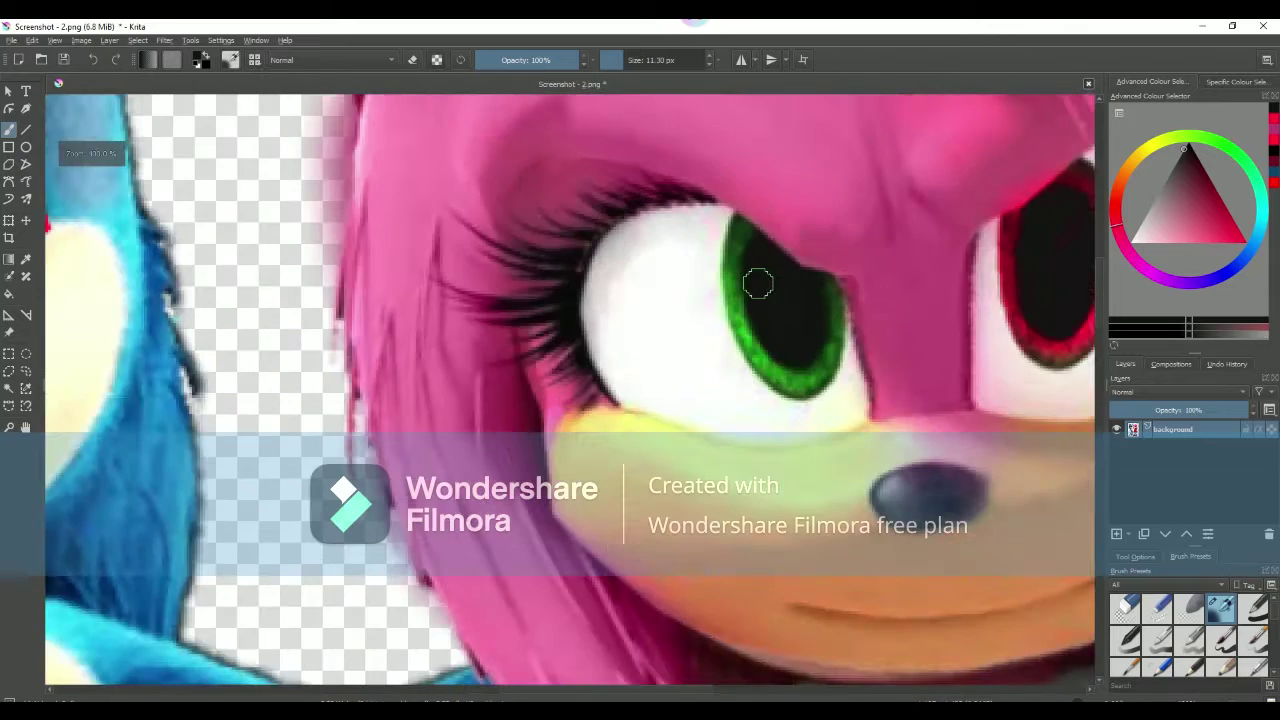
scroll(757, 280, "up", 2)
left_click_drag(1214, 203, 1243, 238)
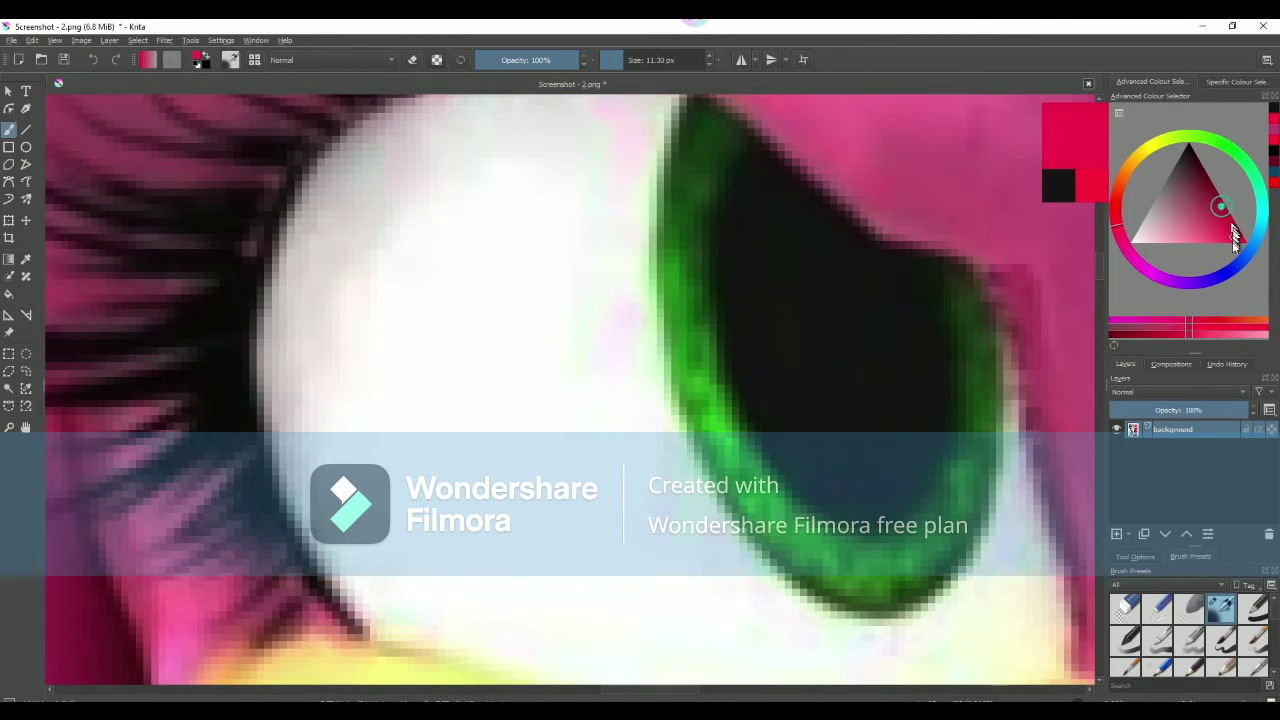
scroll(1198, 640, "down", 2)
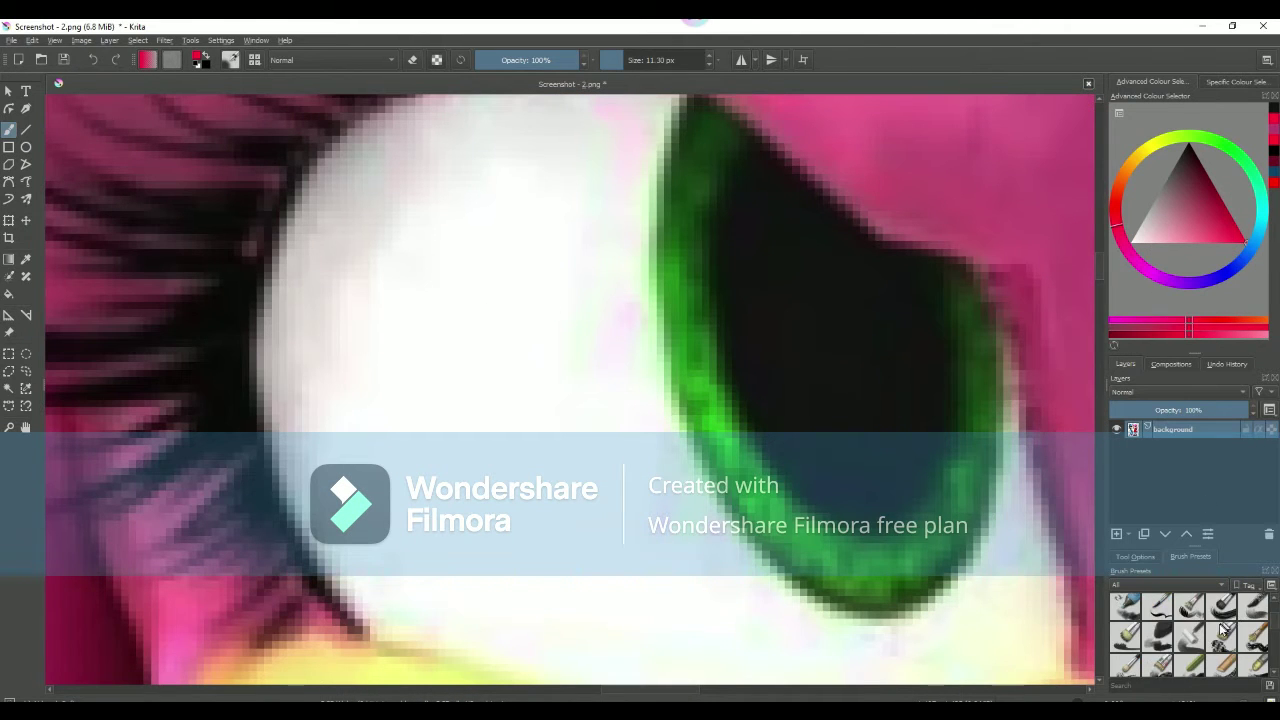
scroll(1198, 645, "down", 1)
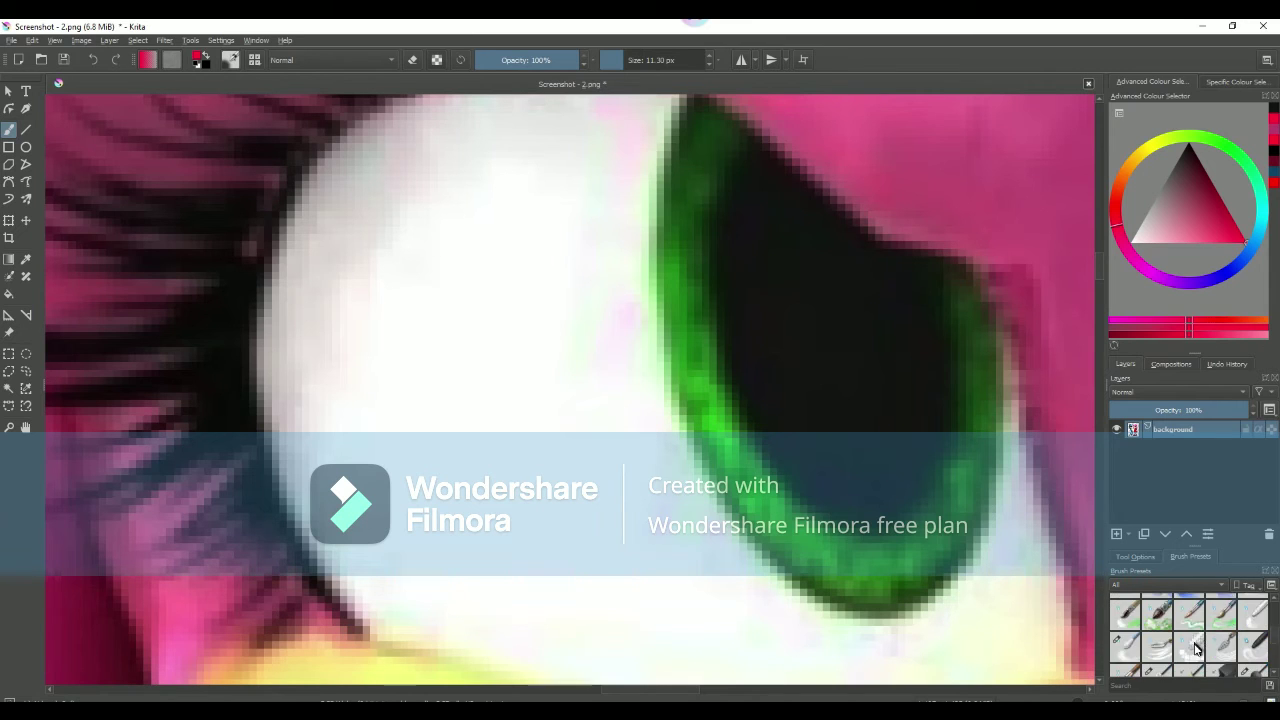
scroll(1200, 646, "down", 1)
scroll(1210, 647, "down", 2)
scroll(1220, 648, "down", 1)
scroll(1220, 648, "down", 2)
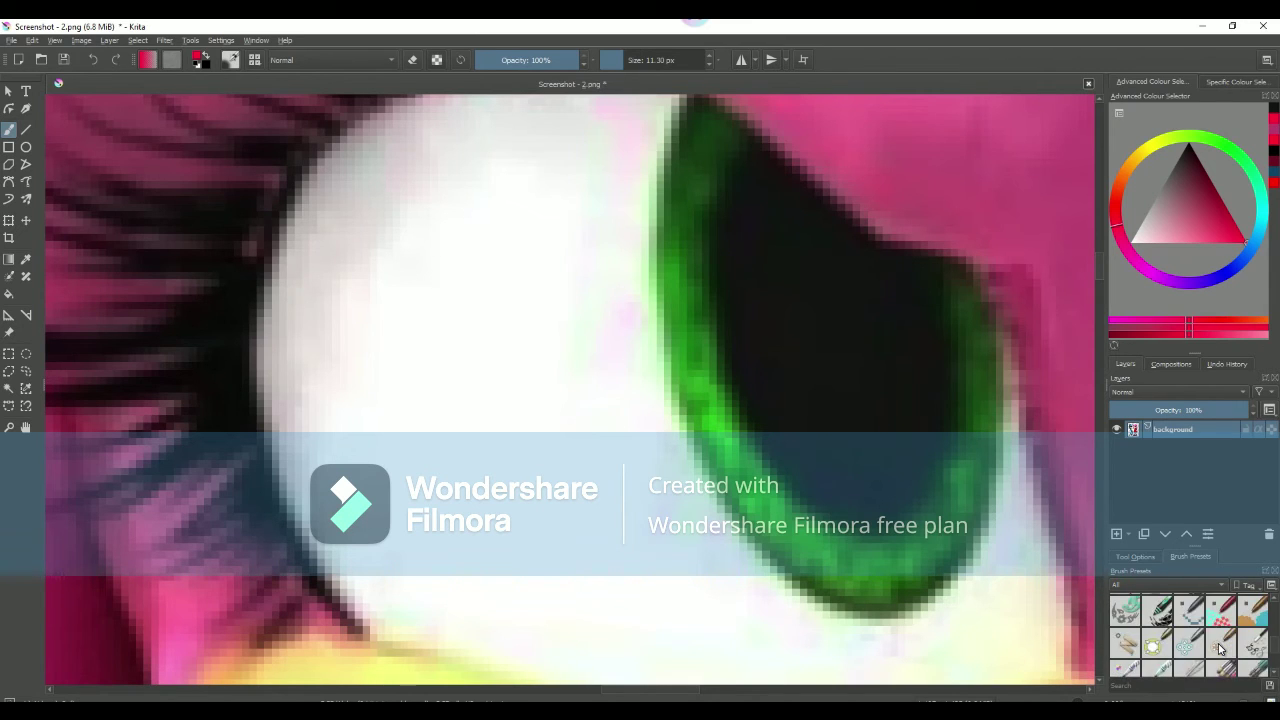
scroll(1219, 645, "down", 1)
- Choose a Colour-blend brush preset sized about 10 px
left_click(1156, 602)
scroll(760, 400, "down", 4)
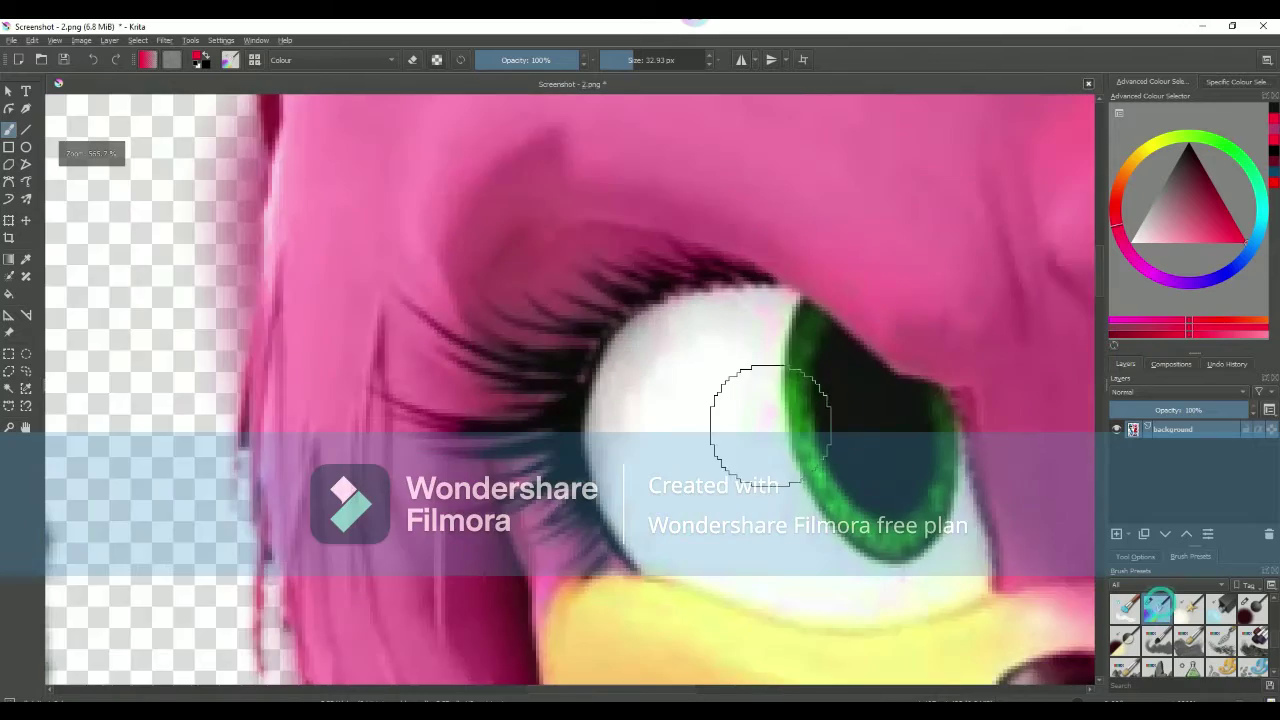
scroll(870, 420, "up", 6)
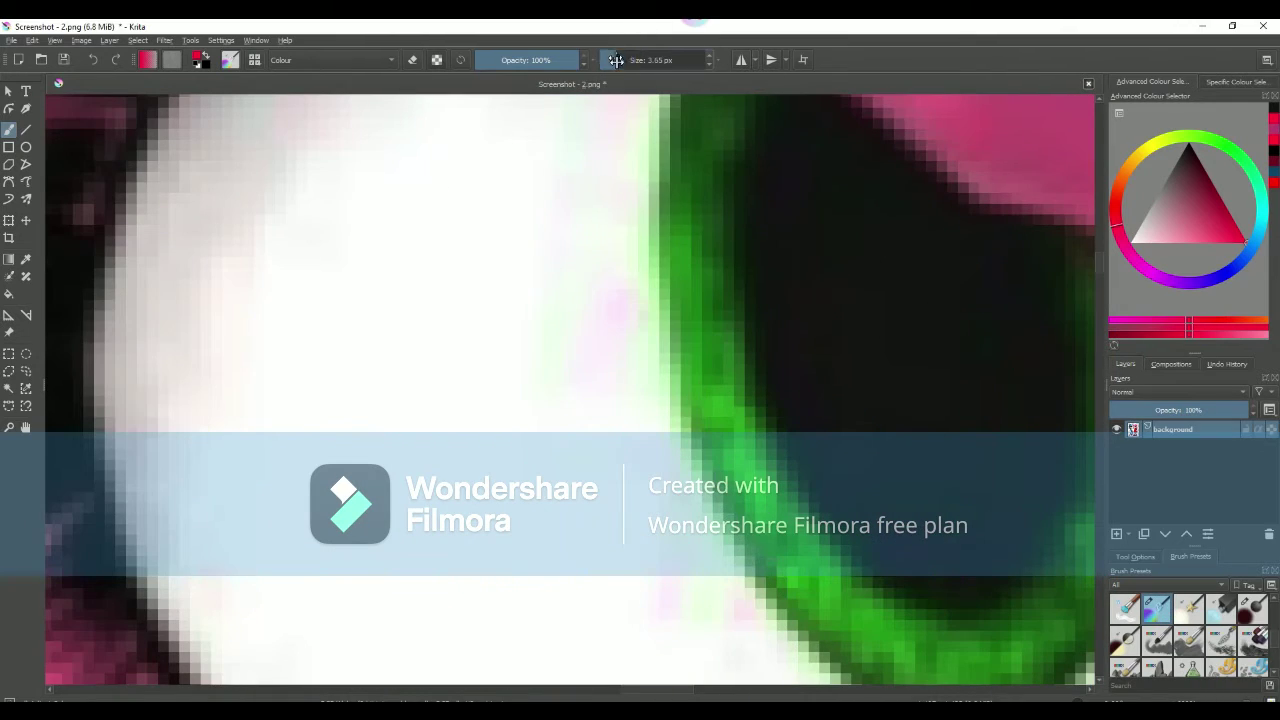
scroll(702, 112, "down", 2)
scroll(702, 112, "down", 2)
scroll(702, 112, "down", 2)
scroll(702, 112, "down", 2)
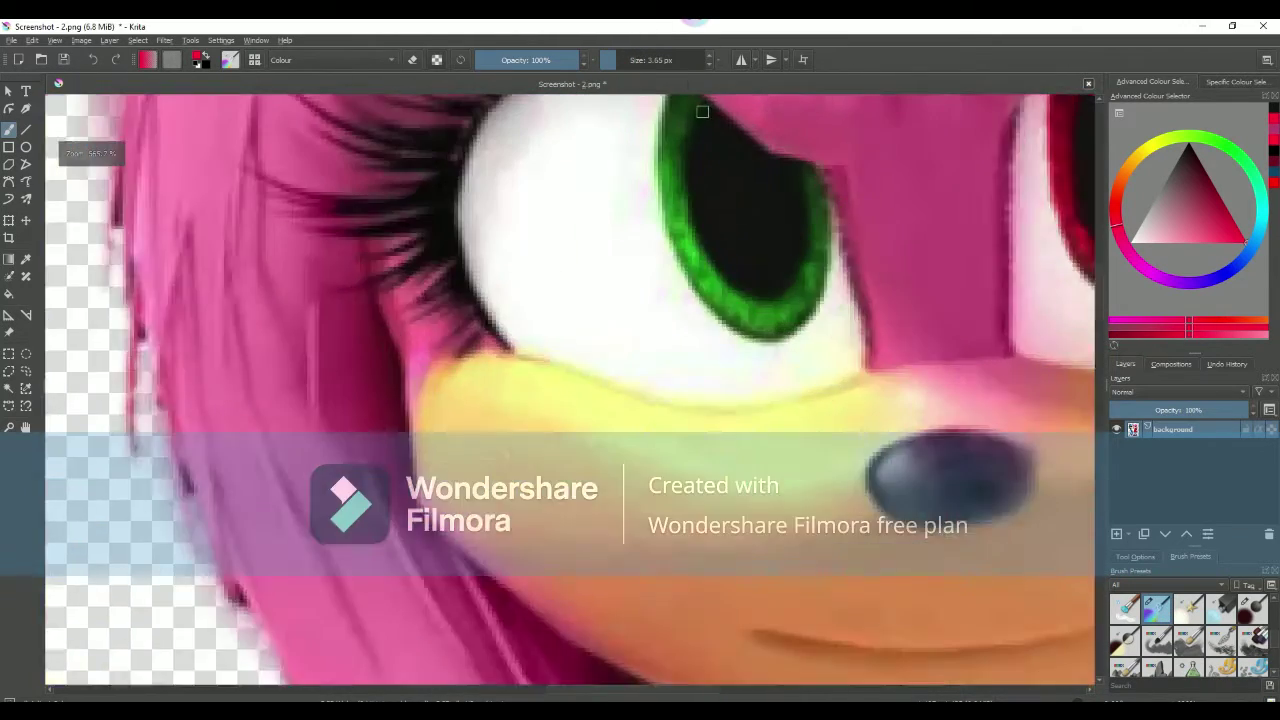
scroll(702, 112, "up", 2)
left_click(620, 62)
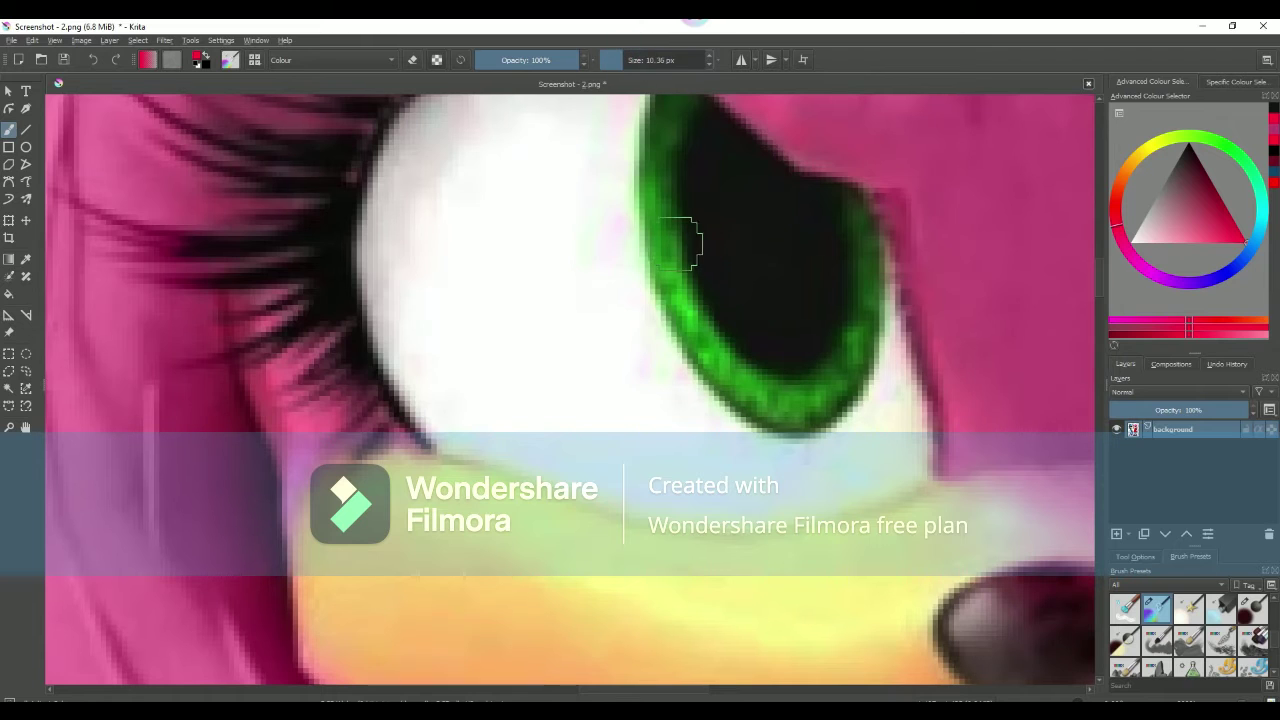
- Paint red over the top, lower and left edges of Amy's green iris
mouse_move(666, 243)
left_mouse_down()
mouse_move(686, 302)
mouse_move(775, 410)
mouse_move(837, 415)
mouse_move(871, 268)
left_mouse_up()
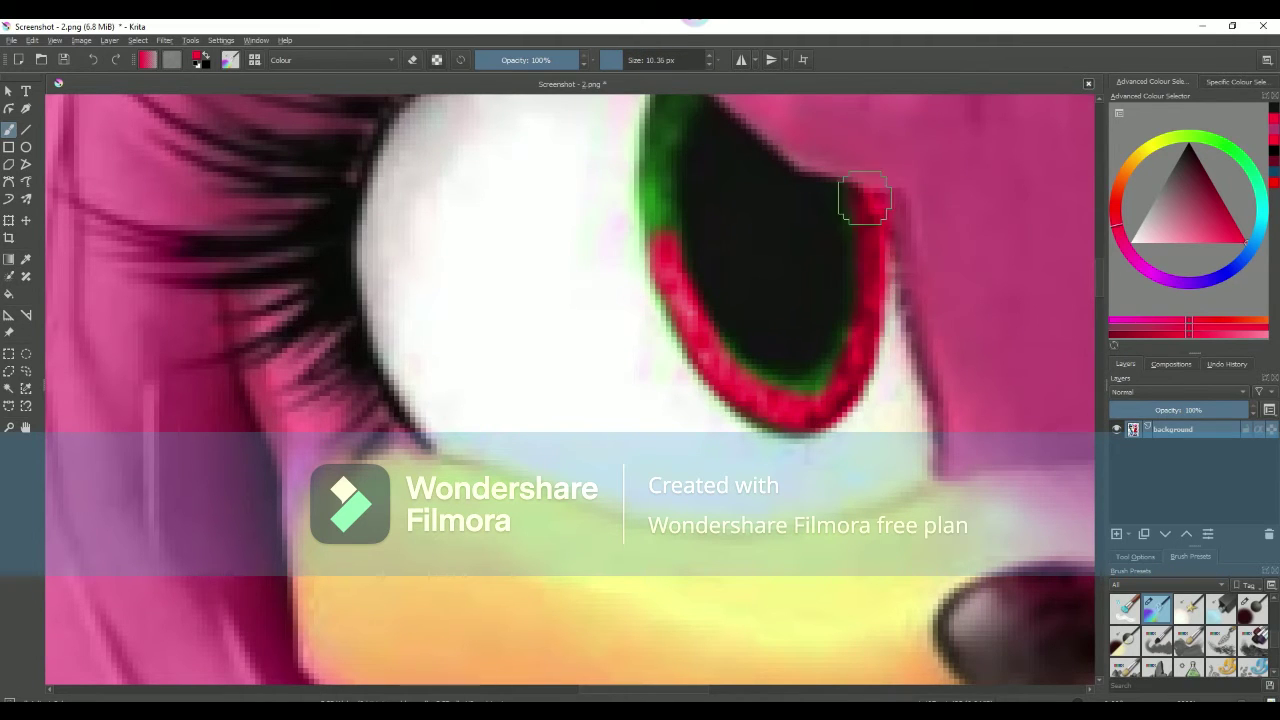
scroll(791, 394, "up", 2)
mouse_move(829, 366)
left_mouse_down()
mouse_move(851, 337)
mouse_move(808, 424)
left_mouse_up()
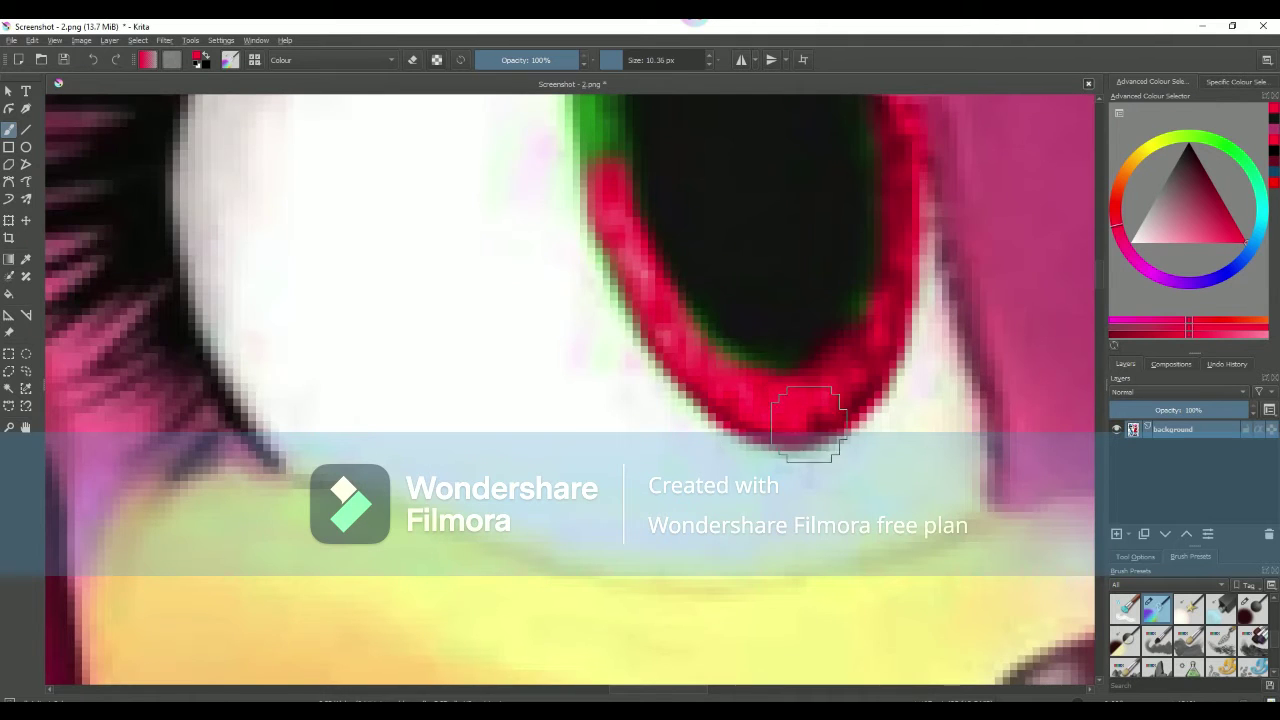
scroll(720, 354, "down", 3)
scroll(714, 309, "up", 3)
left_click_drag(714, 309, 738, 160)
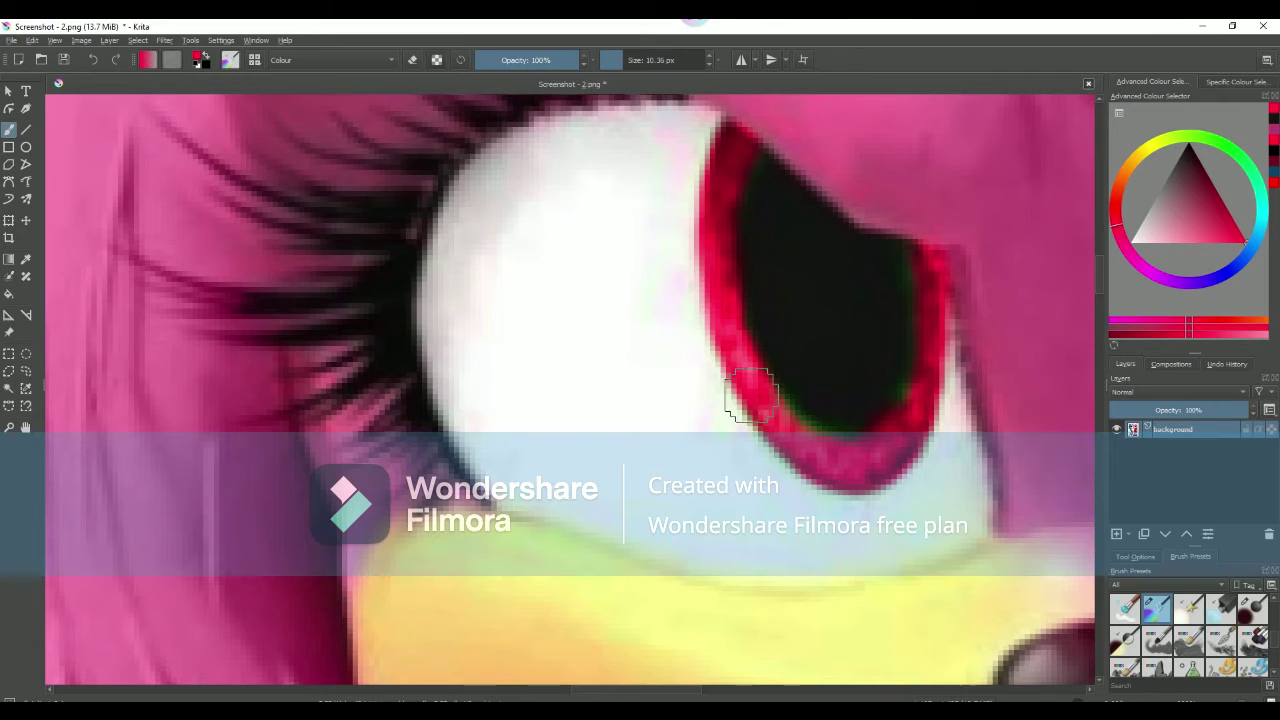
scroll(903, 403, "down", 3)
- Select a large solid Normal-mode brush preset of about 108.54 px
scroll(950, 370, "down", 2)
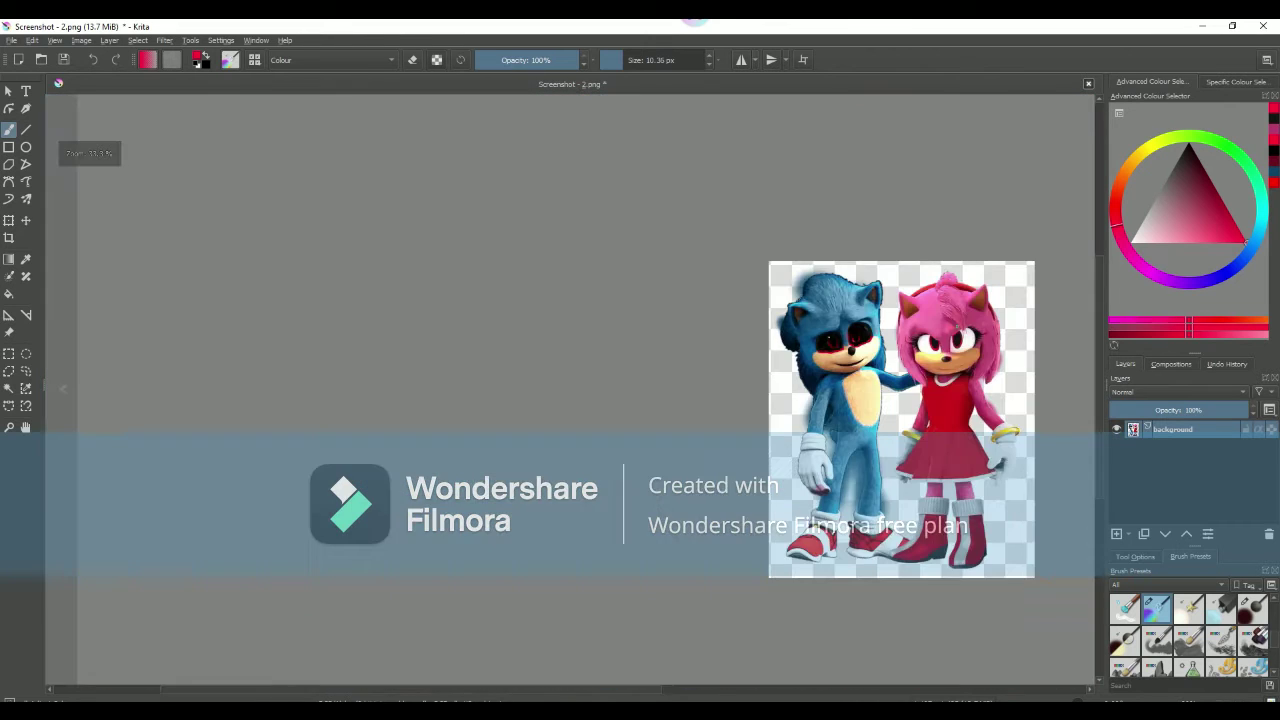
scroll(985, 343, "up", 1)
left_click(1188, 640)
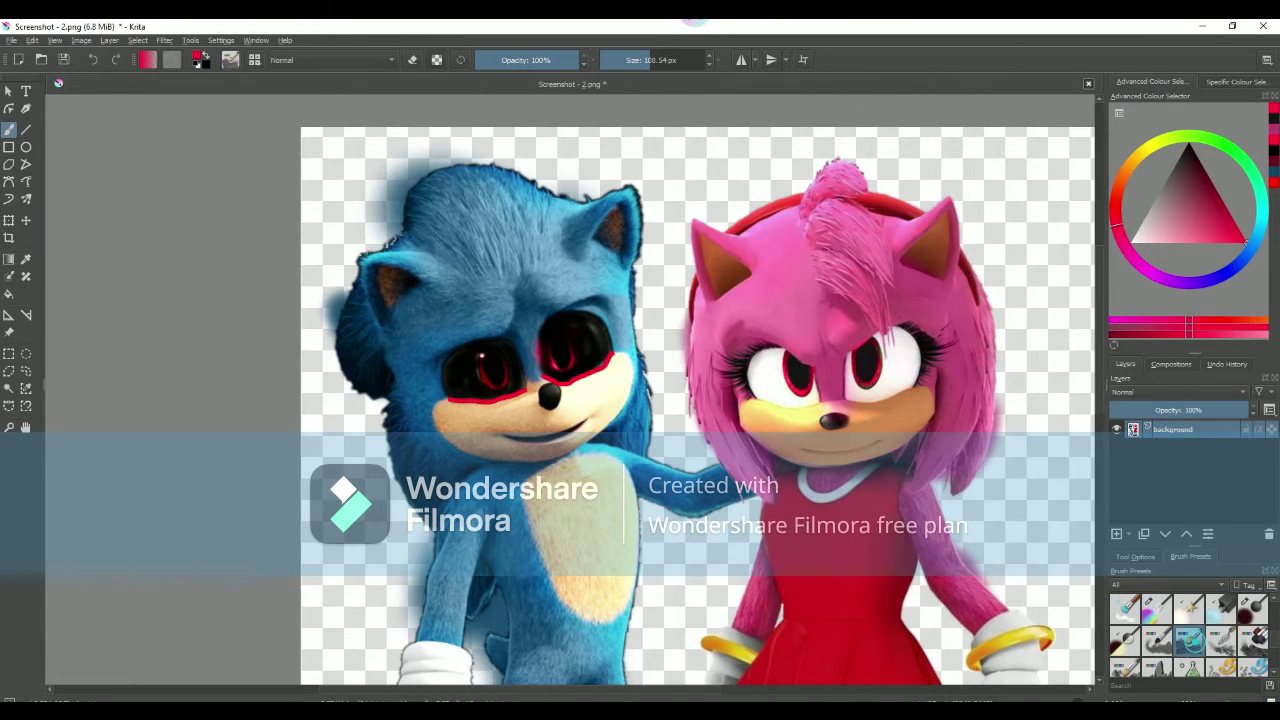
- Test-dab pink paint on Amy's forehead, then undo it
scroll(887, 339, "up", 1)
scroll(887, 339, "up", 1)
left_click(713, 195)
scroll(713, 195, "down", 2)
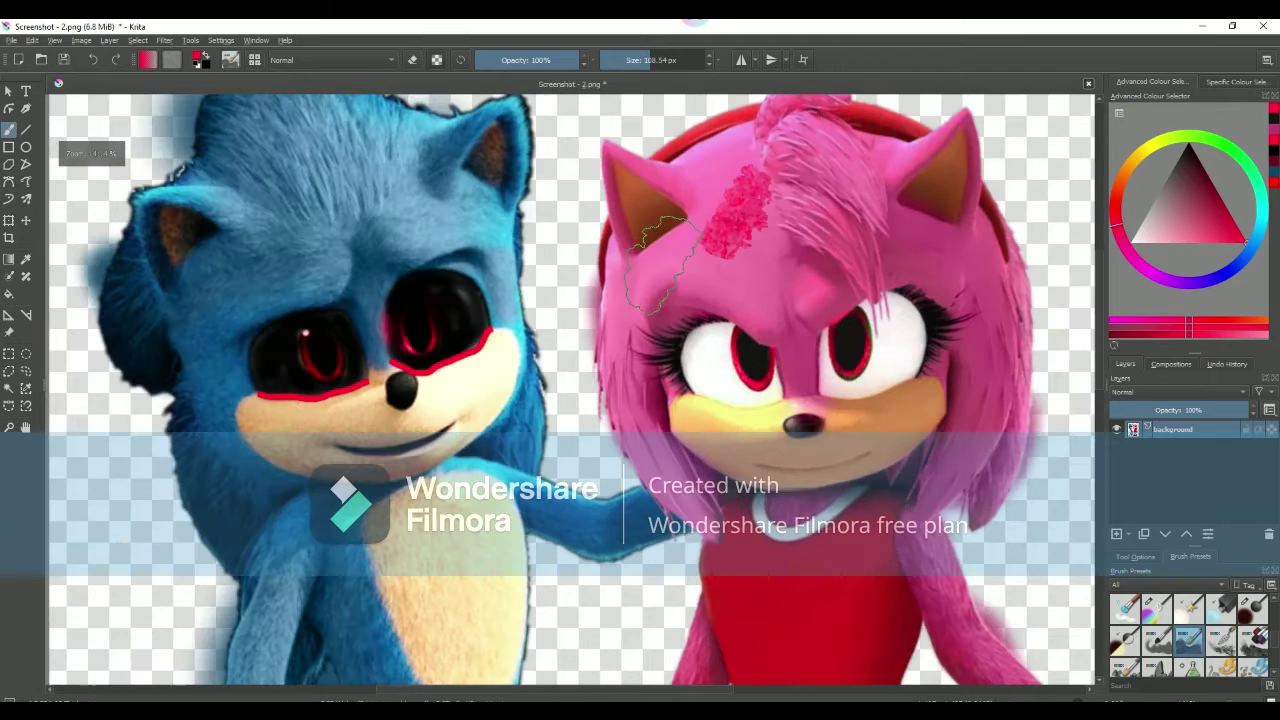
left_click(92, 60)
- Dab pink paint on Amy's glove
scroll(925, 610, "down", 4)
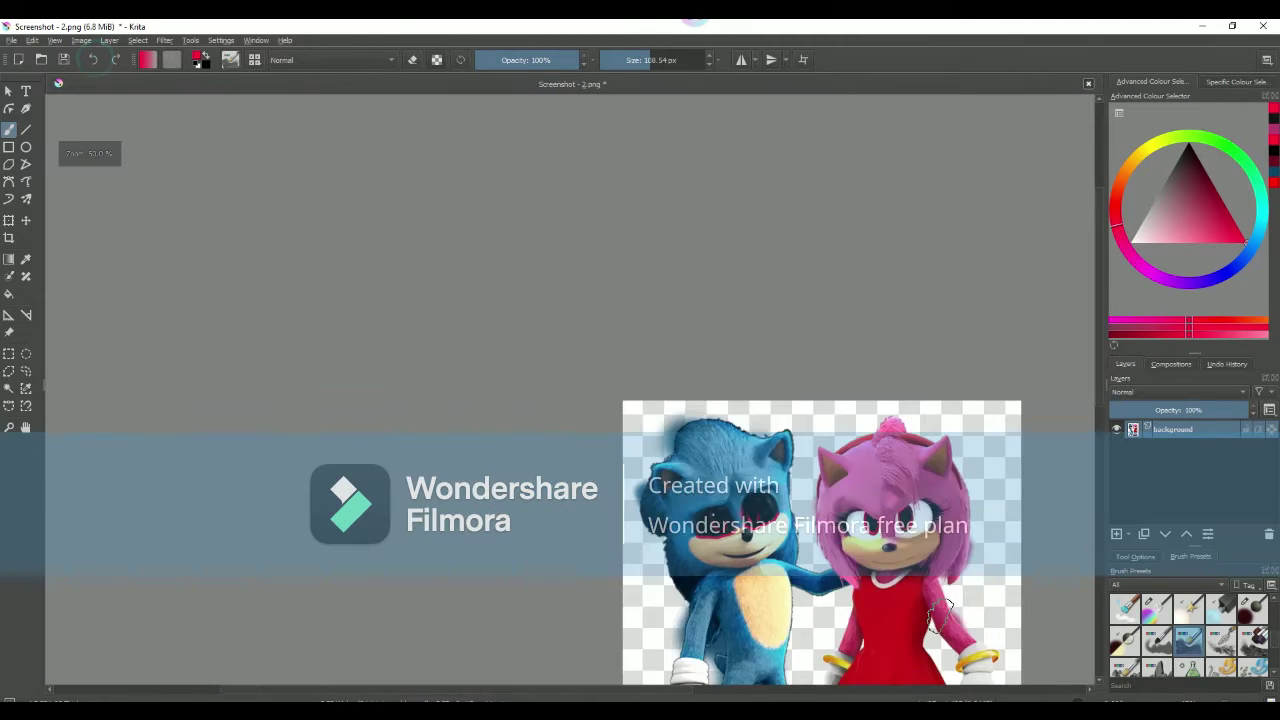
scroll(925, 610, "down", 2)
scroll(925, 610, "up", 3)
scroll(925, 610, "up", 2)
left_click(922, 607)
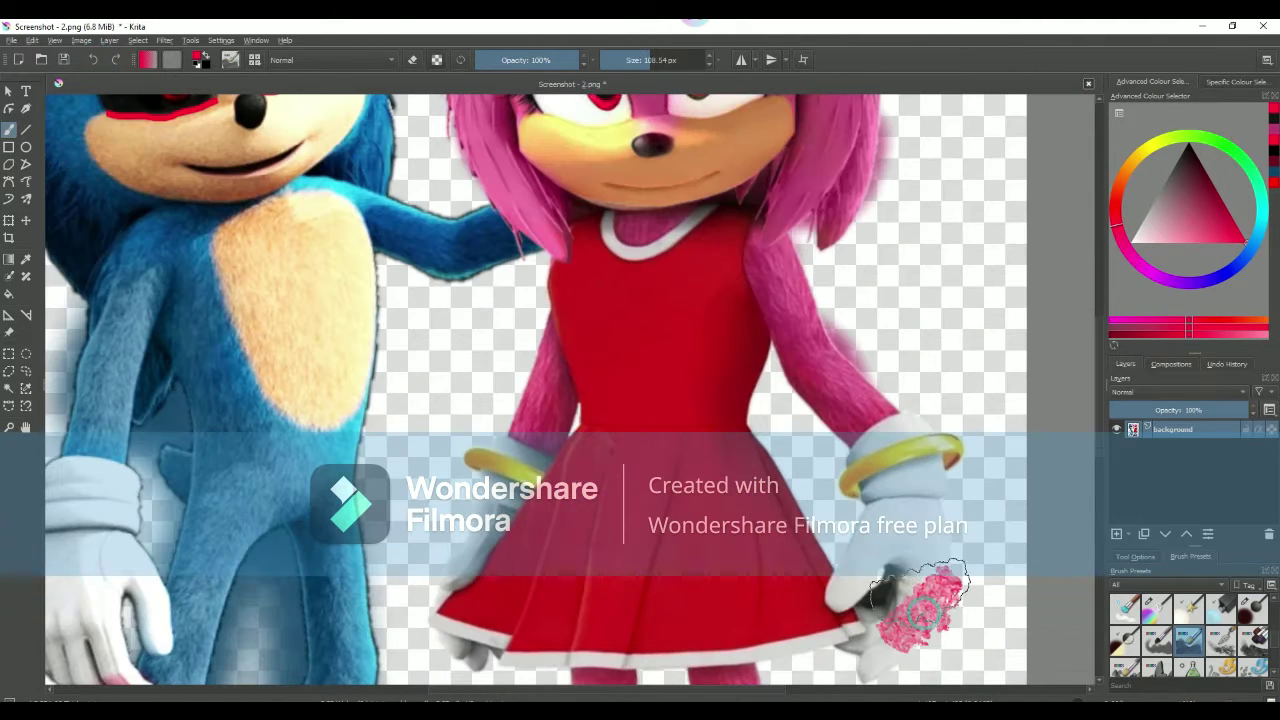
scroll(900, 565, "down", 2)
scroll(880, 590, "down", 3)
scroll(800, 380, "up", 4)
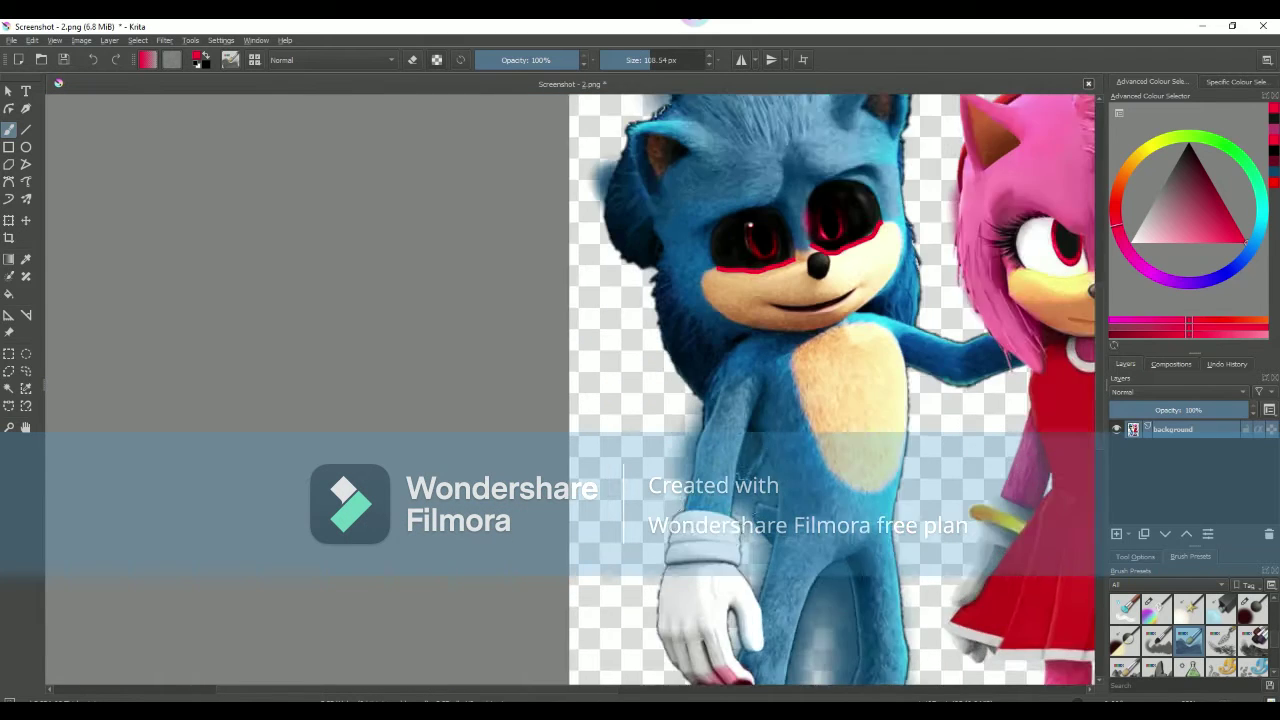
scroll(873, 385, "up", 2)
scroll(686, 214, "up", 2)
- Try a thick red stroke under Sonic's eye, then undo it
scroll(686, 214, "up", 2)
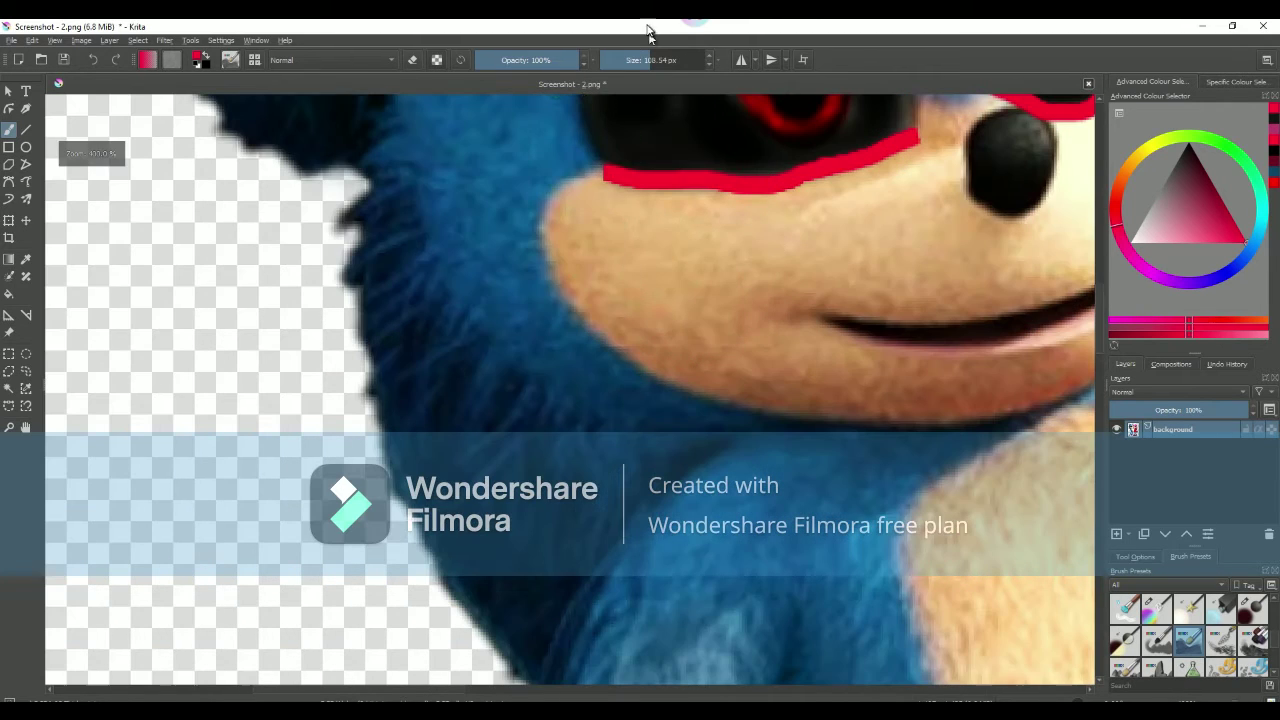
scroll(620, 180, "up", 2)
left_click_drag(629, 171, 905, 155)
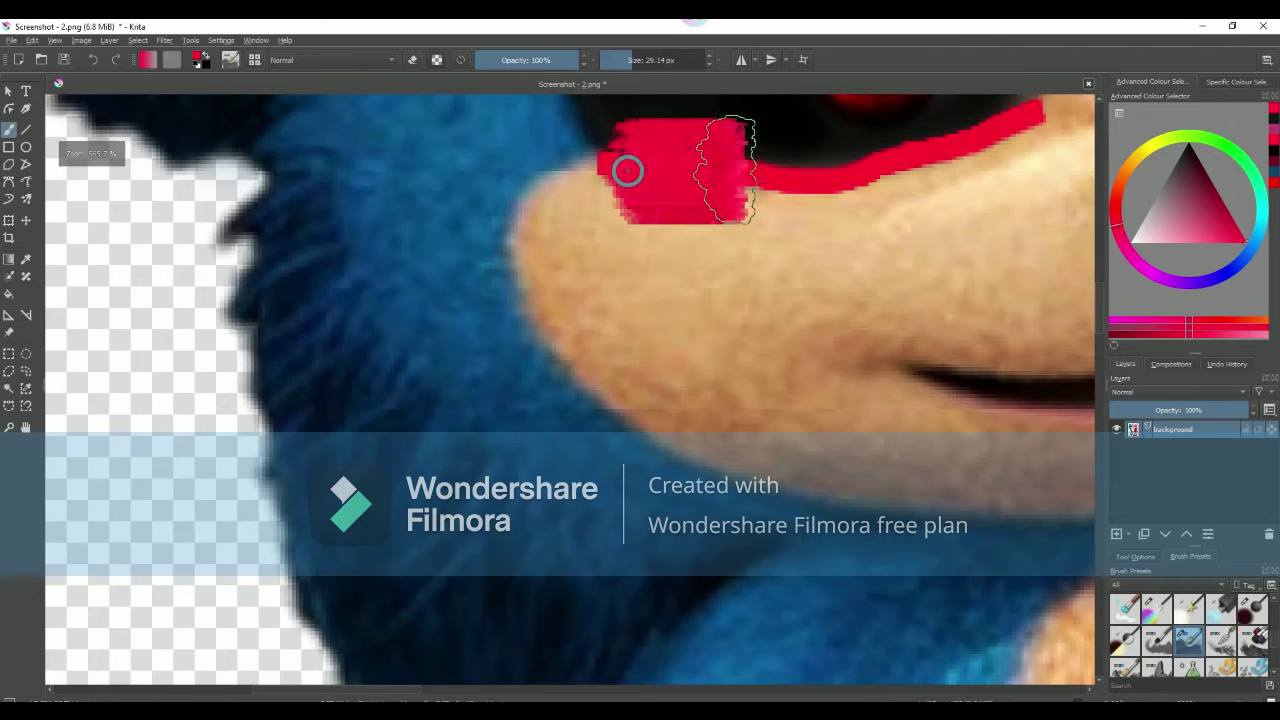
scroll(903, 155, "down", 5)
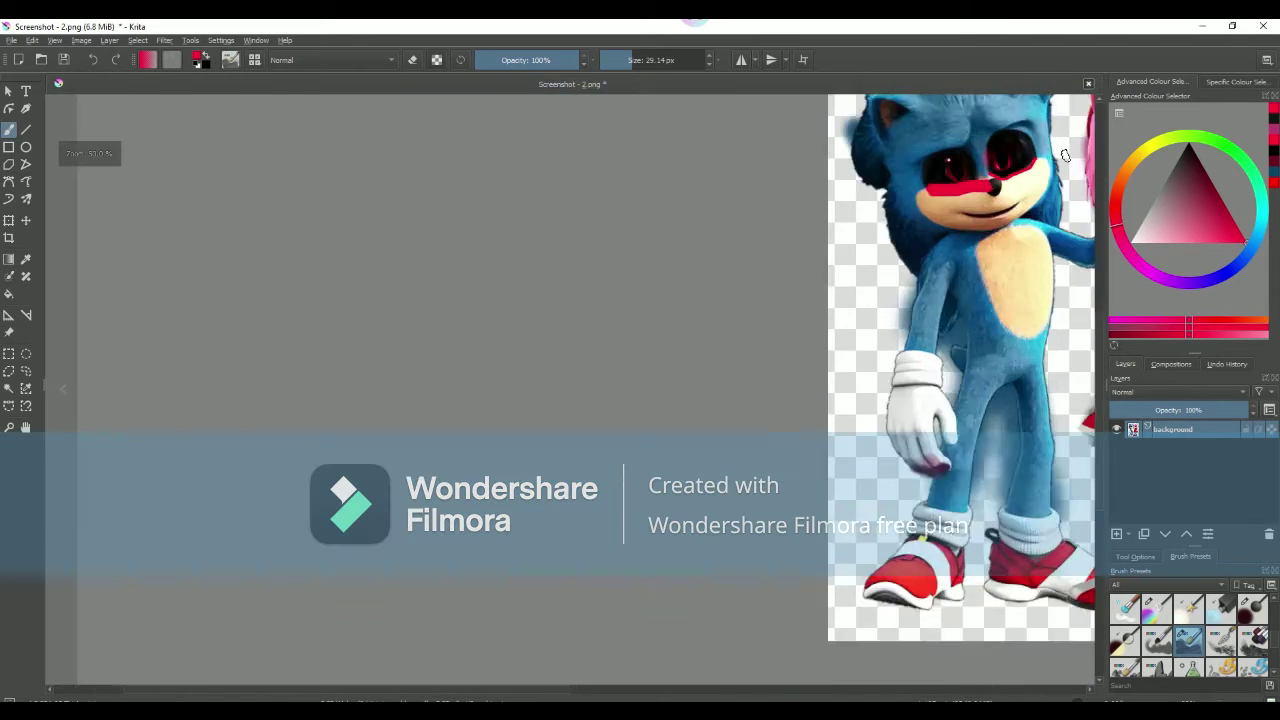
scroll(700, 250, "up", 3)
left_click(91, 61)
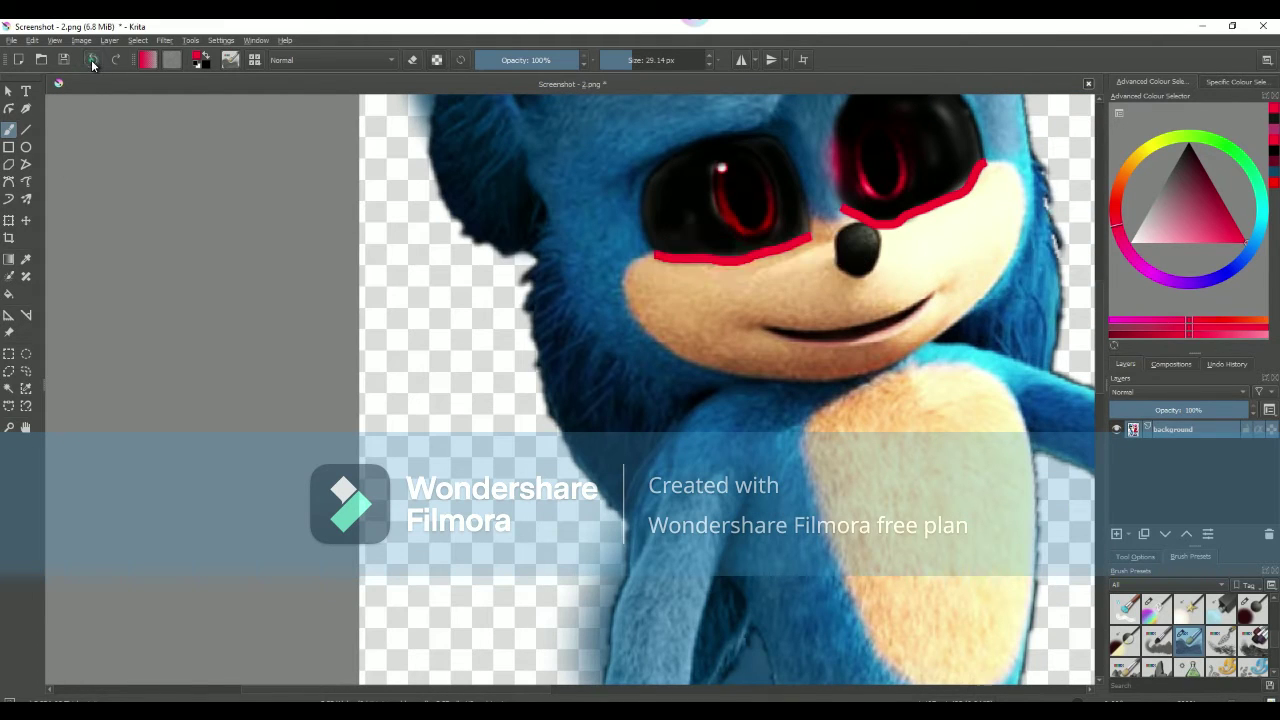
- Zoom in on Sonic's eye and enlarge the brush size
key("plus")
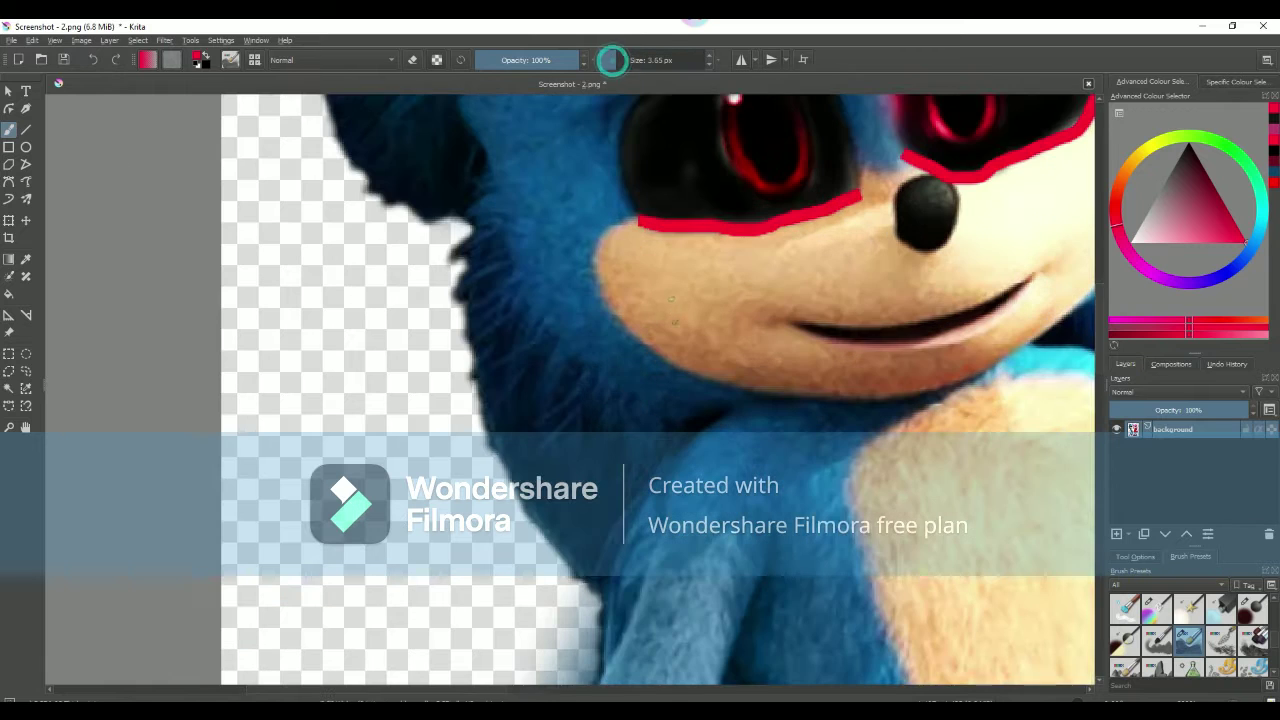
scroll(629, 206, "up", 2)
scroll(628, 178, "up", 2)
mouse_move(622, 59)
left_mouse_down()
mouse_move(633, 56)
mouse_move(622, 56)
left_mouse_up()
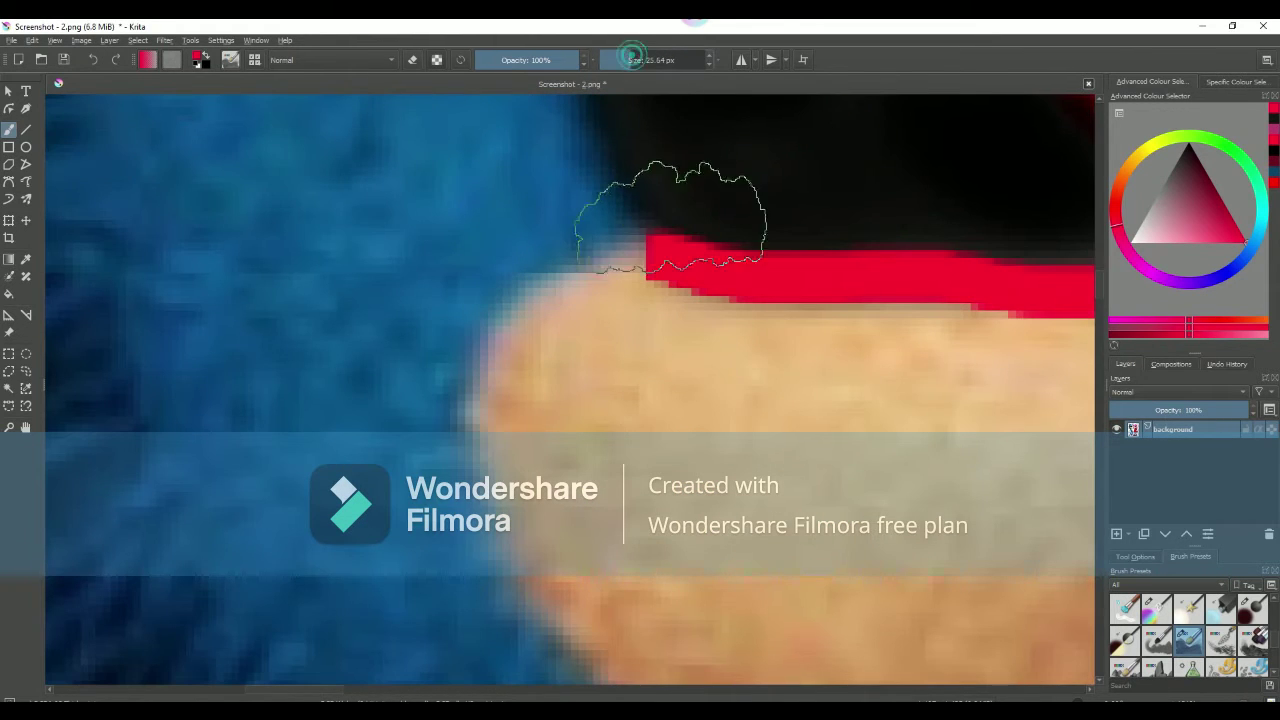
scroll(680, 230, "down", 2)
scroll(678, 248, "down", 2)
- Paint a thick red streak along Sonic's cheek under his eyes
left_click_drag(680, 245, 905, 215)
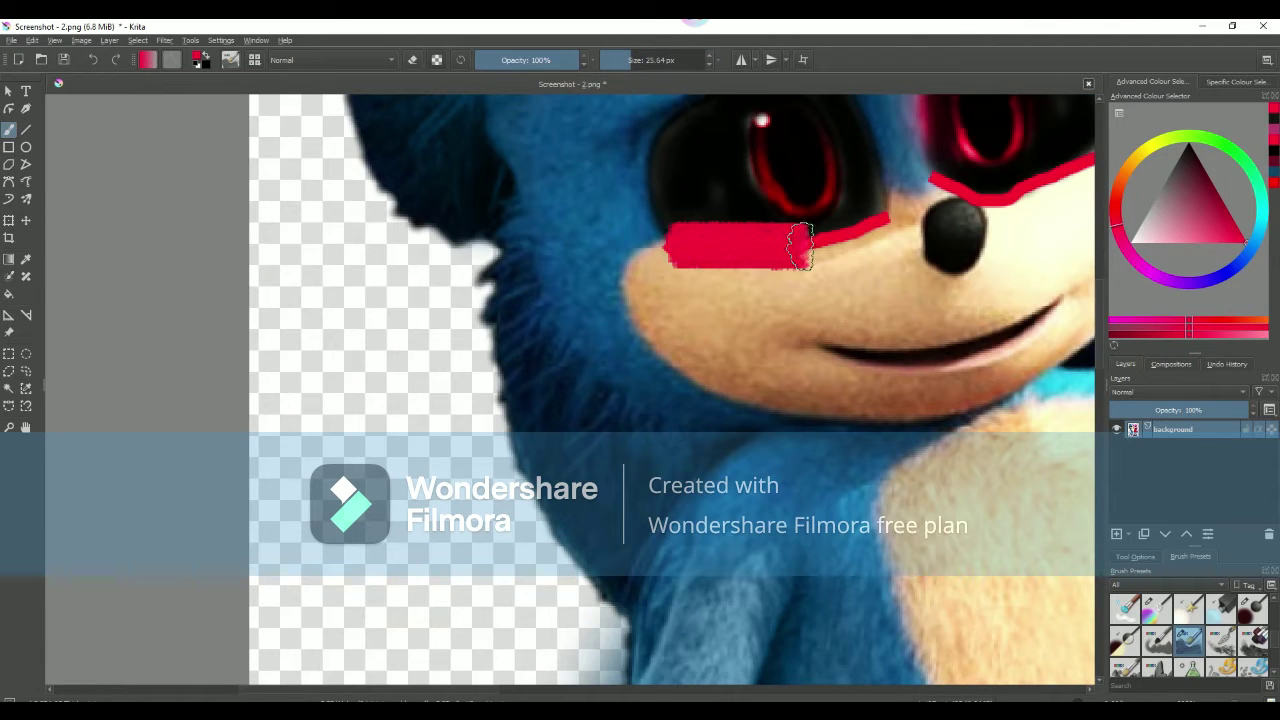
scroll(930, 210, "down", 3)
scroll(953, 205, "up", 3)
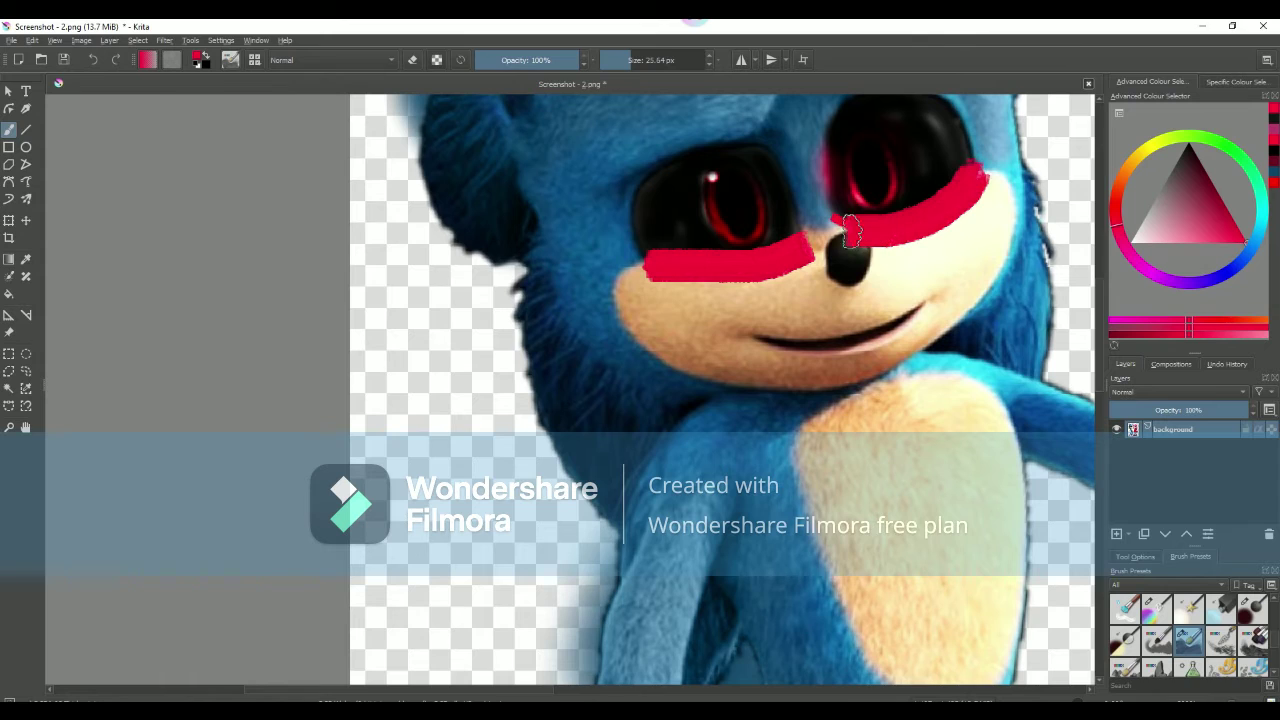
scroll(850, 232, "down", 2)
scroll(850, 240, "down", 4)
scroll(855, 300, "up", 5)
- Brush a wide red band across Amy's face below her eyes, extending it across her cheek
scroll(857, 337, "up", 3)
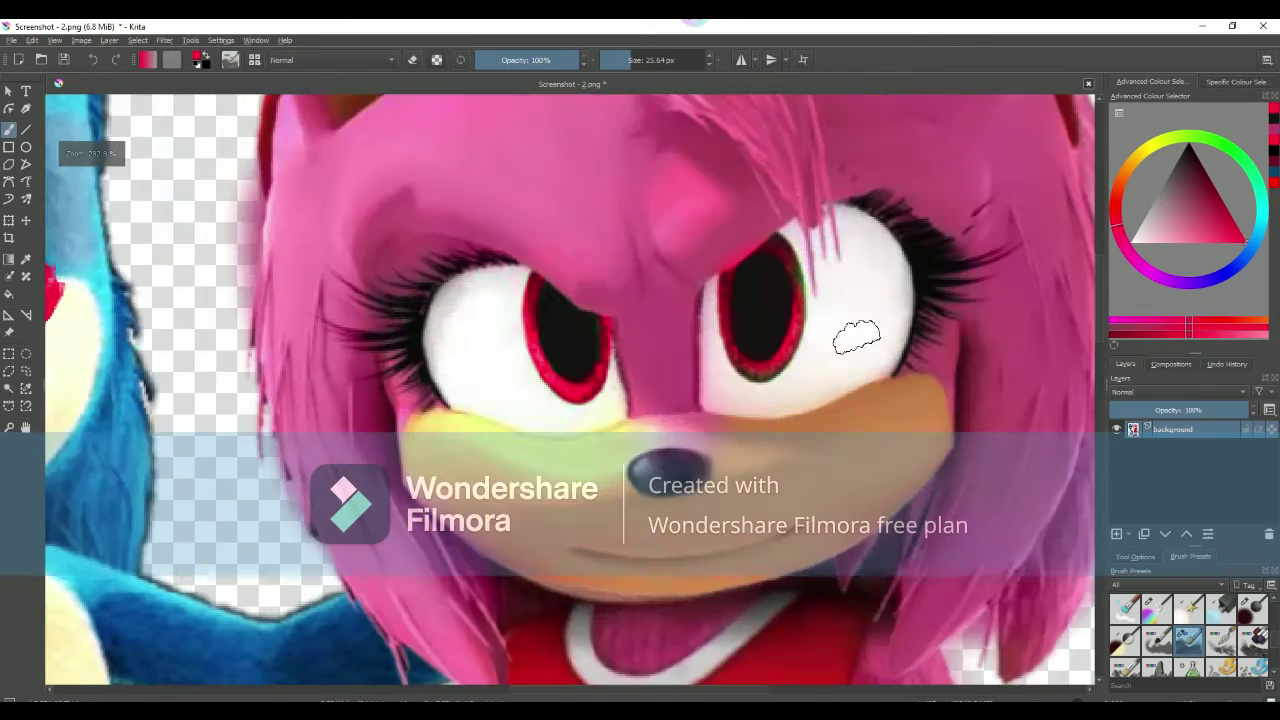
scroll(857, 337, "up", 3)
mouse_move(920, 392)
left_mouse_down()
mouse_move(604, 462)
mouse_move(366, 488)
mouse_move(110, 490)
left_mouse_up()
scroll(110, 490, "down", 2)
scroll(100, 495, "down", 2)
scroll(258, 475, "up", 5)
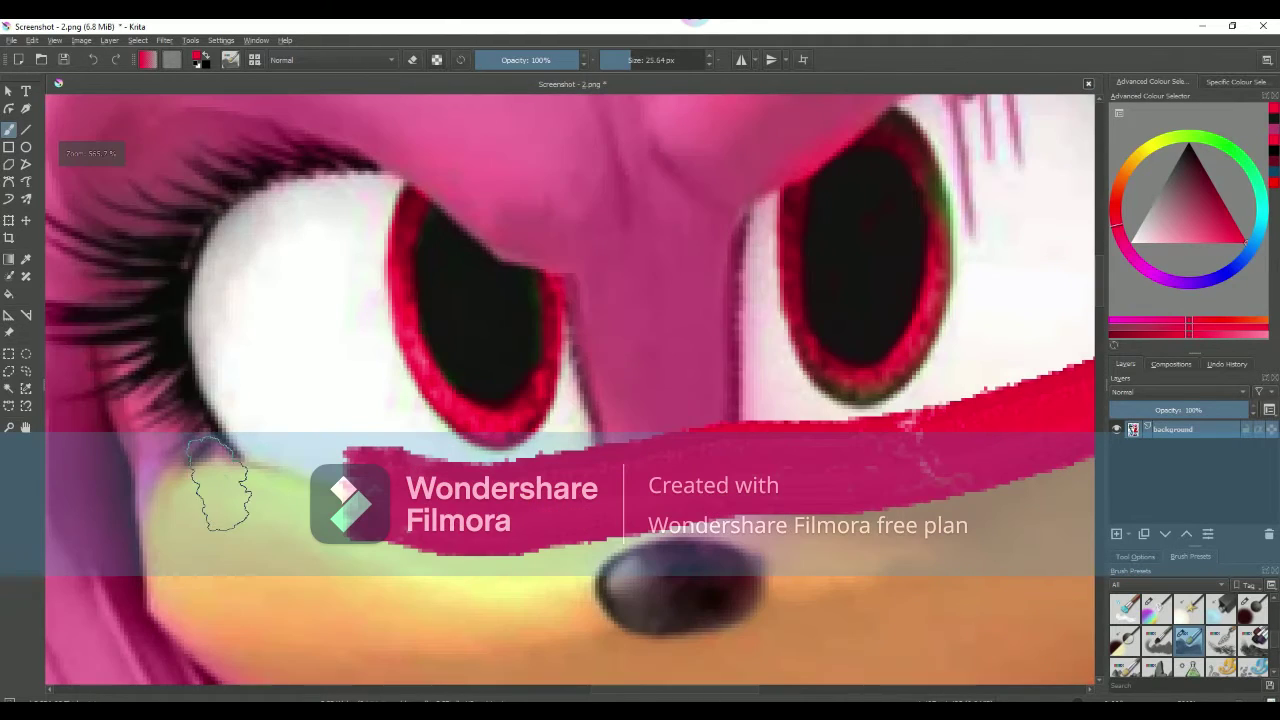
left_click_drag(220, 485, 330, 490)
scroll(330, 490, "down", 5)
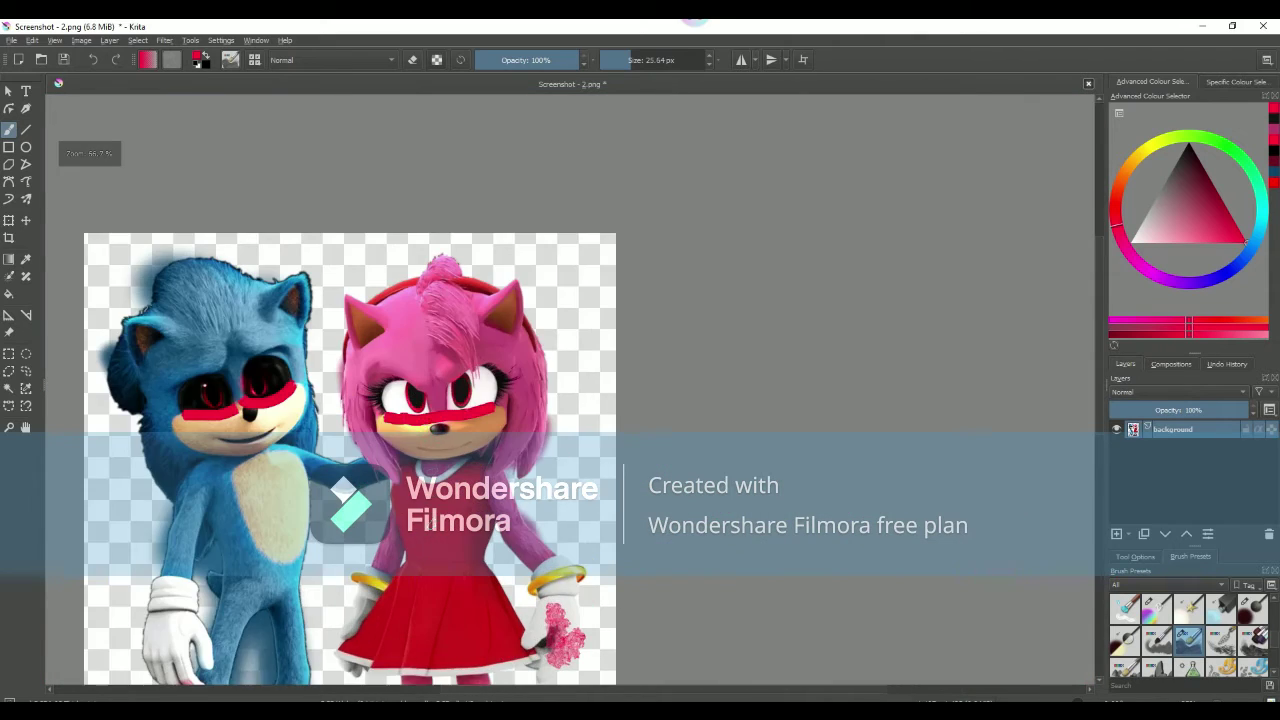
scroll(405, 450, "up", 4)
- Switch to black and paint over the white of Amy's eye
scroll(405, 450, "up", 4)
left_click(1223, 212)
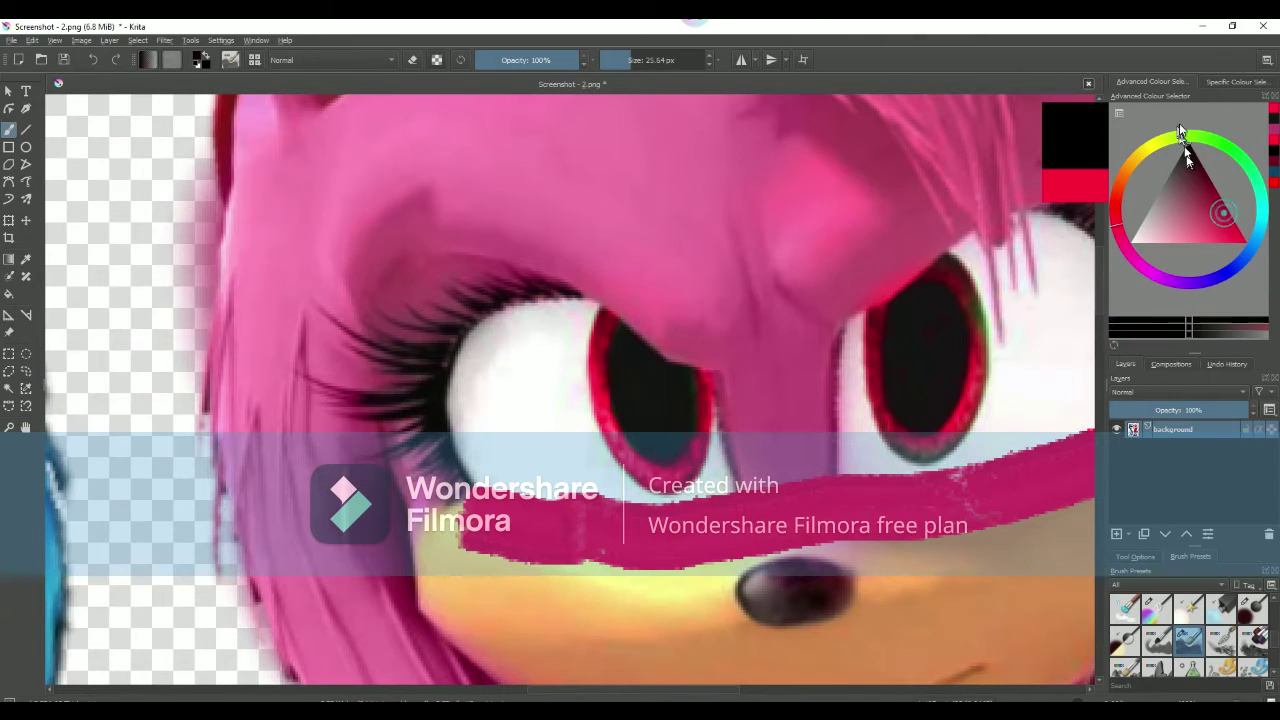
left_click(1188, 160)
scroll(557, 320, "up", 2)
scroll(357, 380, "up", 1)
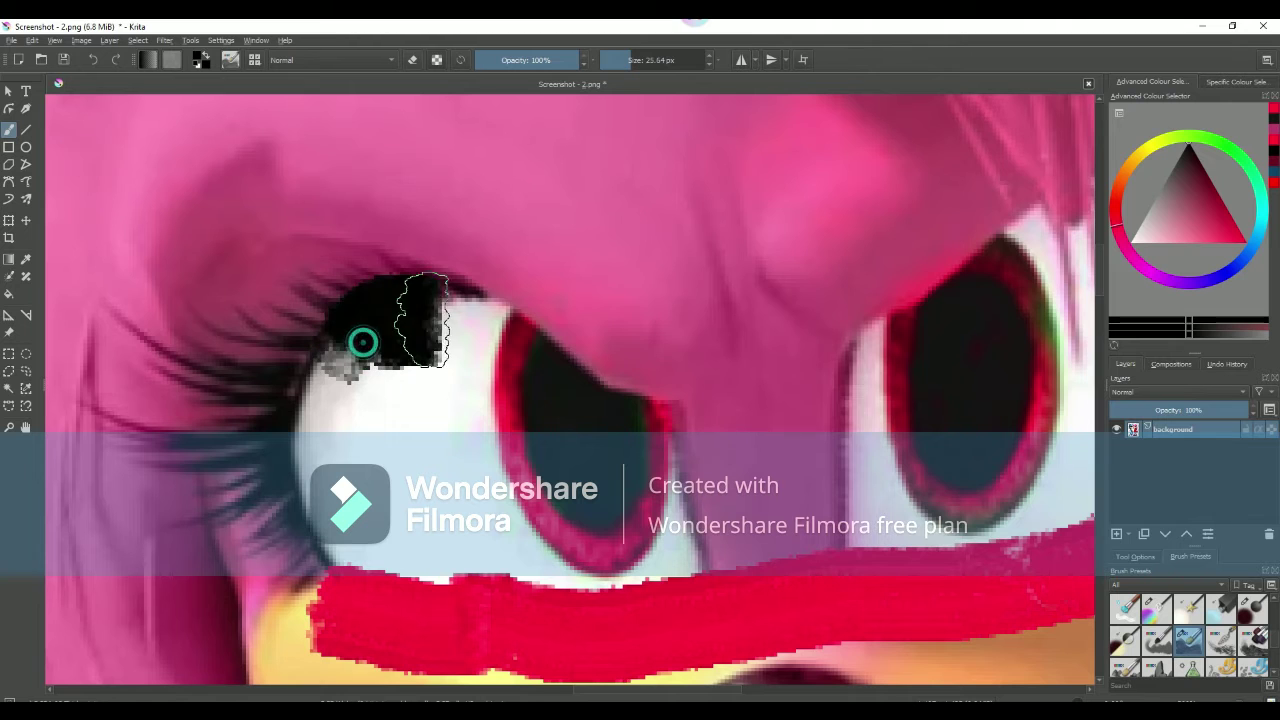
mouse_move(360, 345)
left_mouse_down()
mouse_move(490, 340)
mouse_move(480, 440)
left_mouse_up()
- Undo the black paint on Amy's eye
scroll(346, 349, "down", 5)
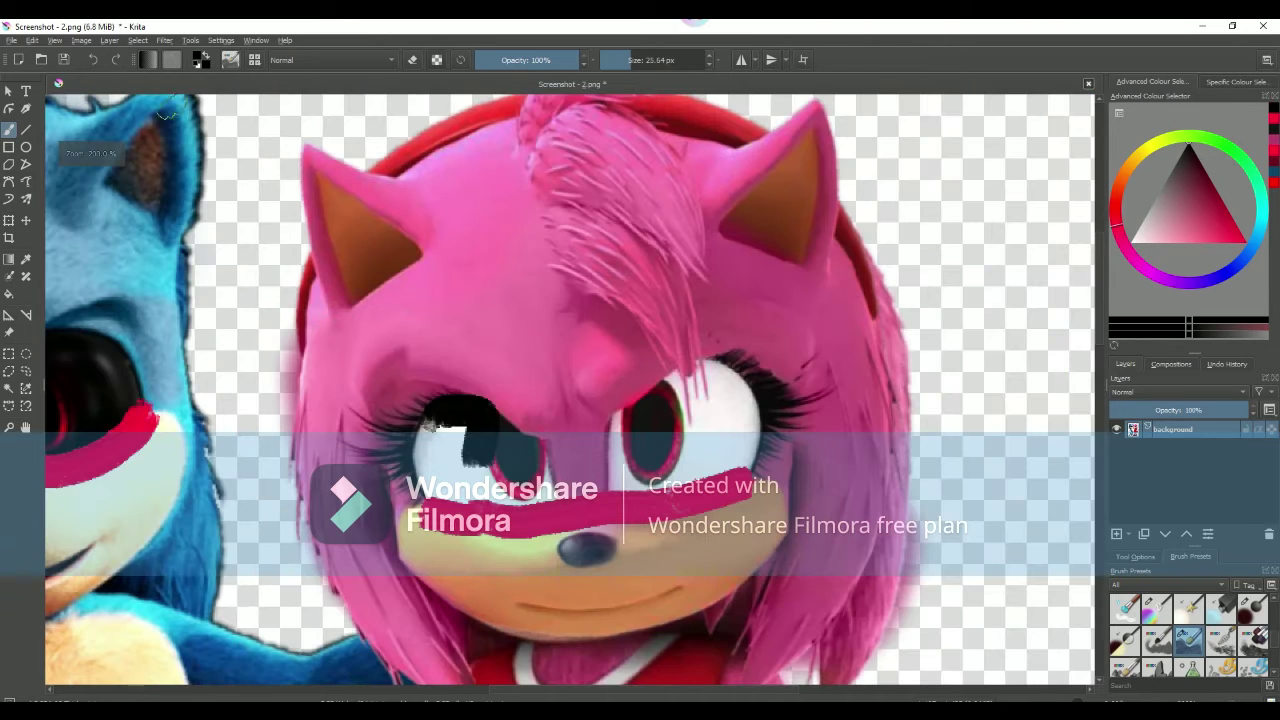
left_click(92, 59)
key("minus")
key("minus")
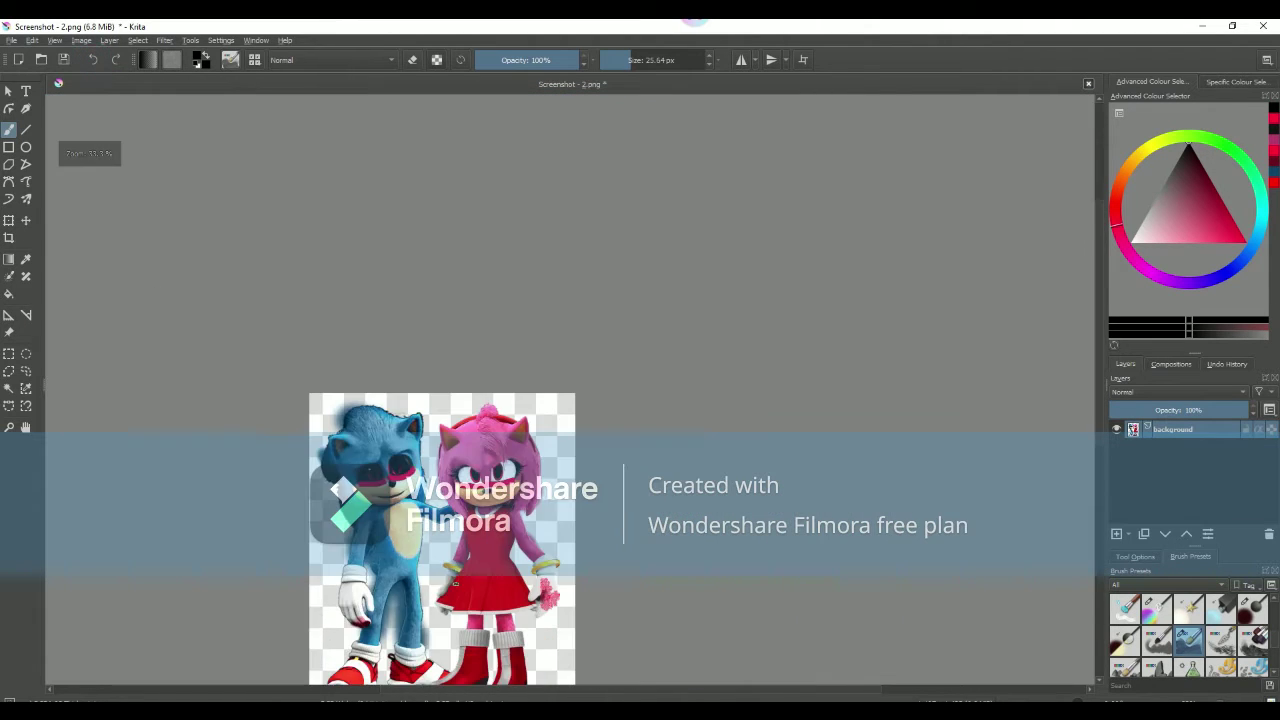
scroll(538, 610, "up", 2)
scroll(587, 626, "up", 1)
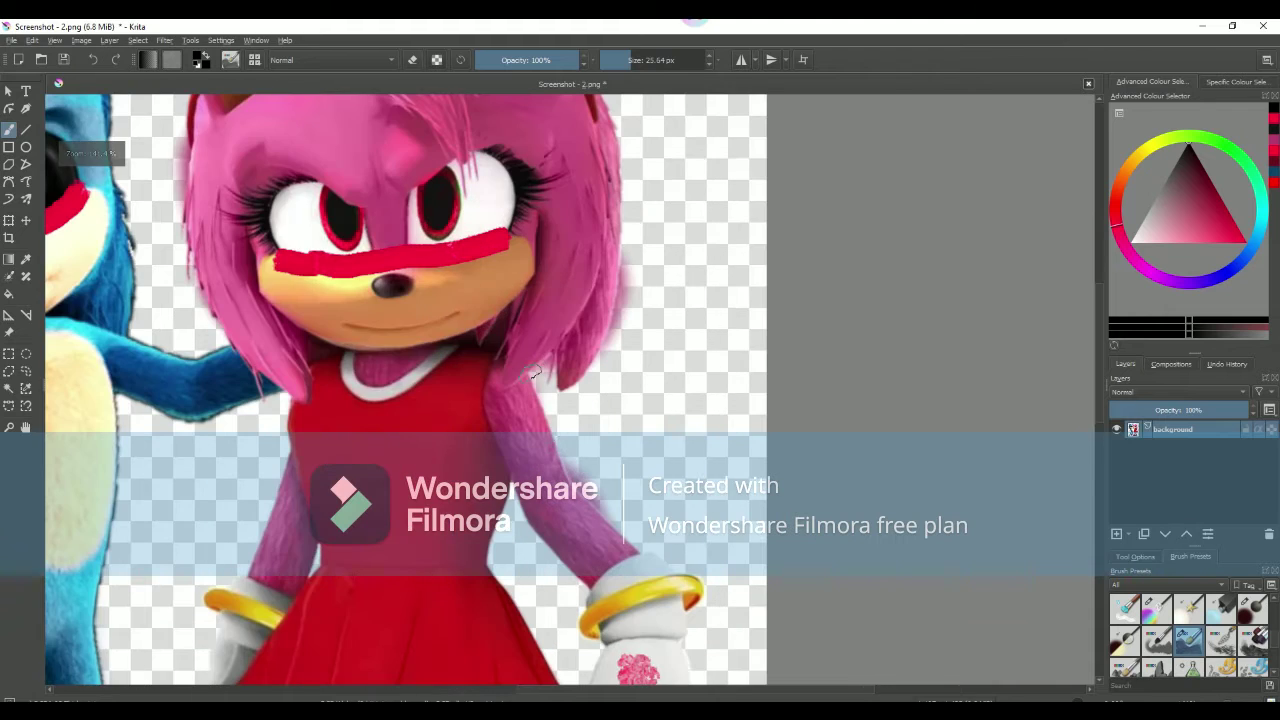
scroll(535, 372, "down", 3)
scroll(600, 375, "up", 3)
scroll(648, 383, "up", 2)
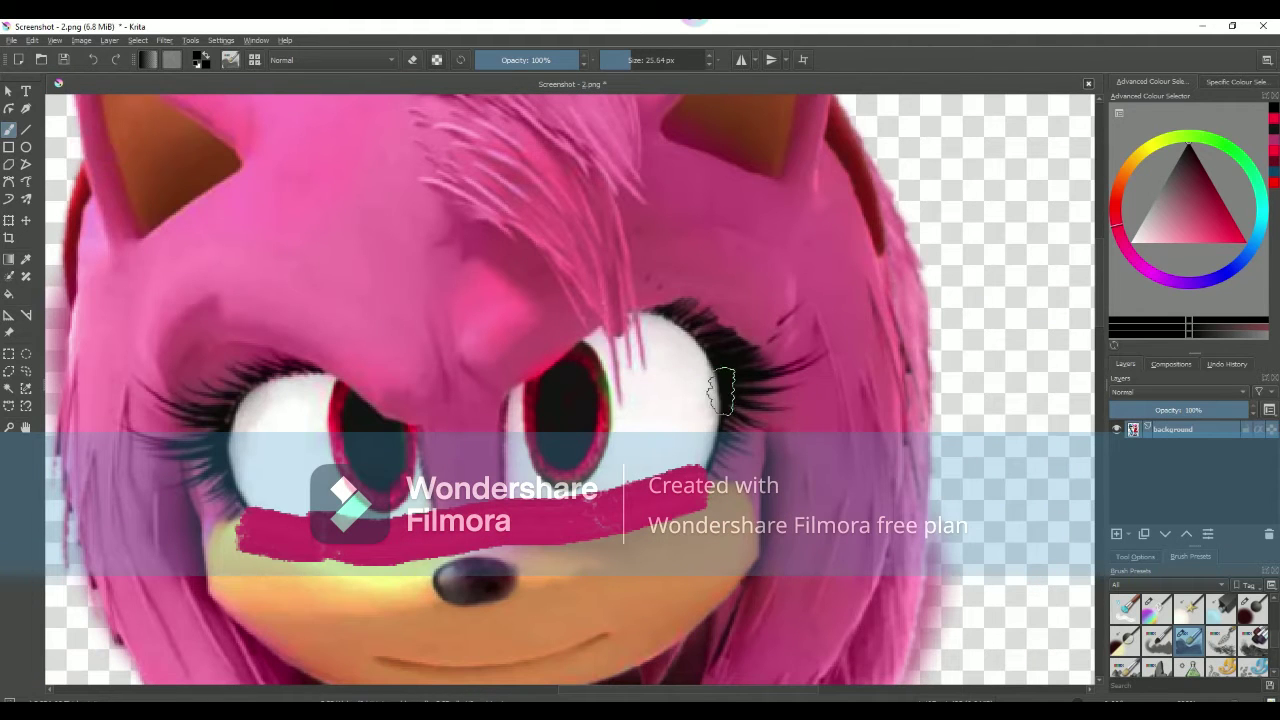
scroll(1190, 630, "down", 1)
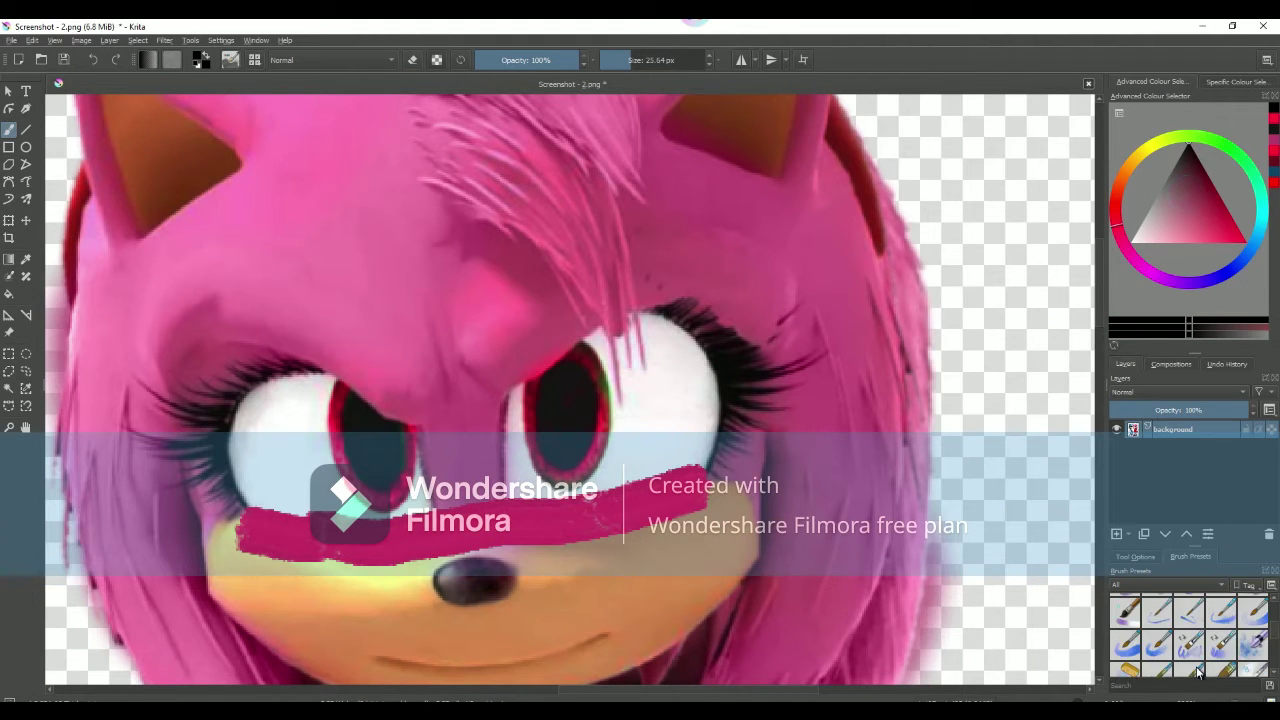
scroll(1198, 628, "down", 1)
- Choose a soft 15% opacity 10 px brush preset from Brush Presets
left_click(1221, 616)
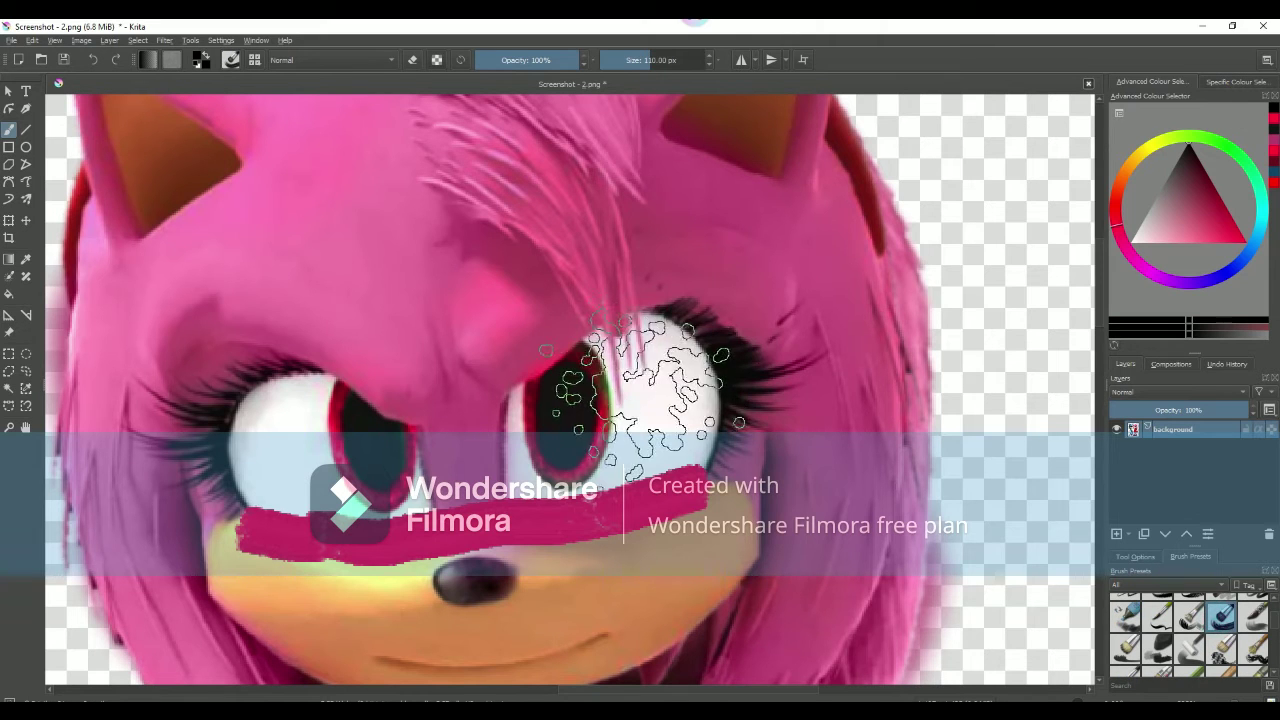
scroll(655, 375, "down", 3)
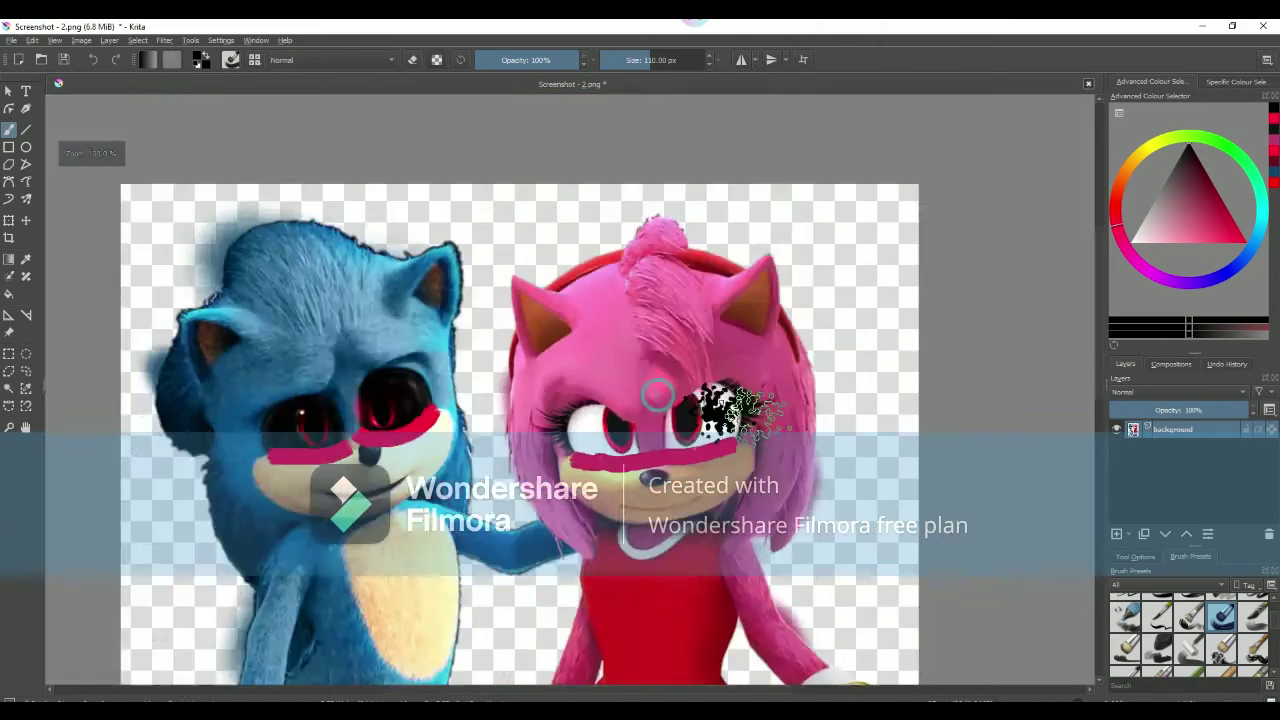
scroll(655, 375, "down", 2)
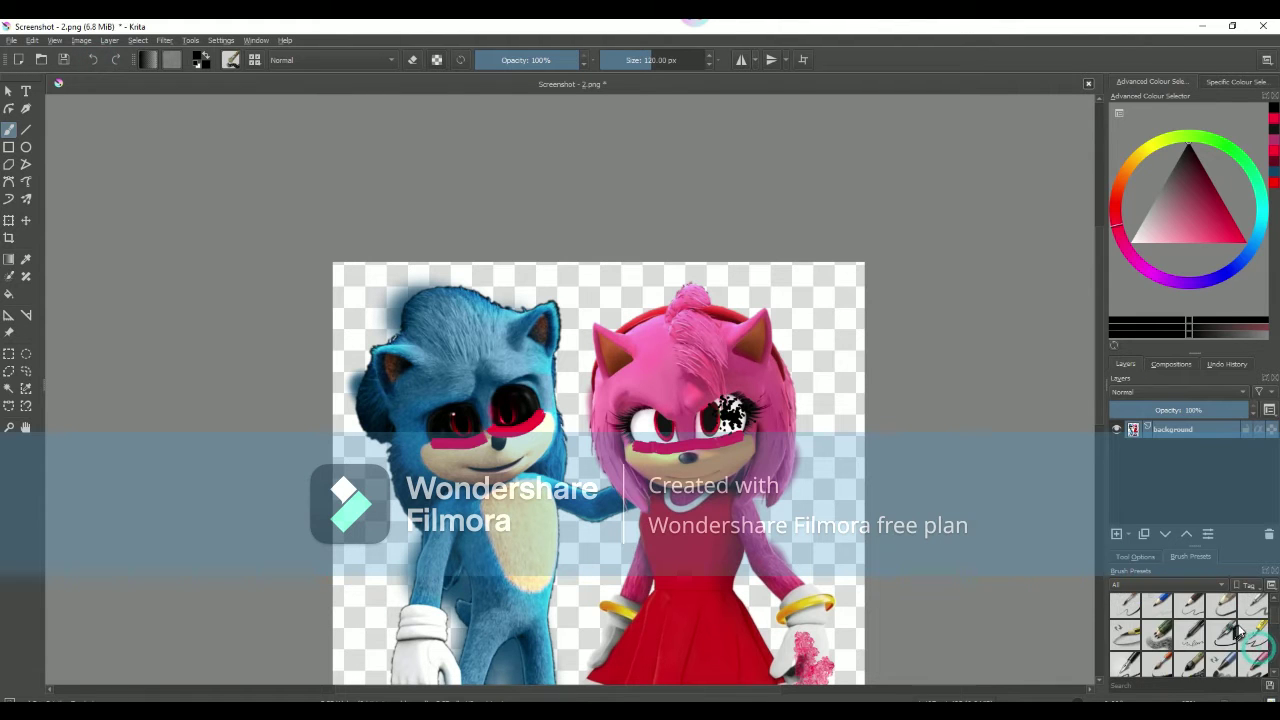
left_click(1221, 610)
- Undo the black splatter, restore the red streak's left part, and shade the eye white grey
scroll(770, 432, "up", 1)
scroll(770, 432, "up", 4)
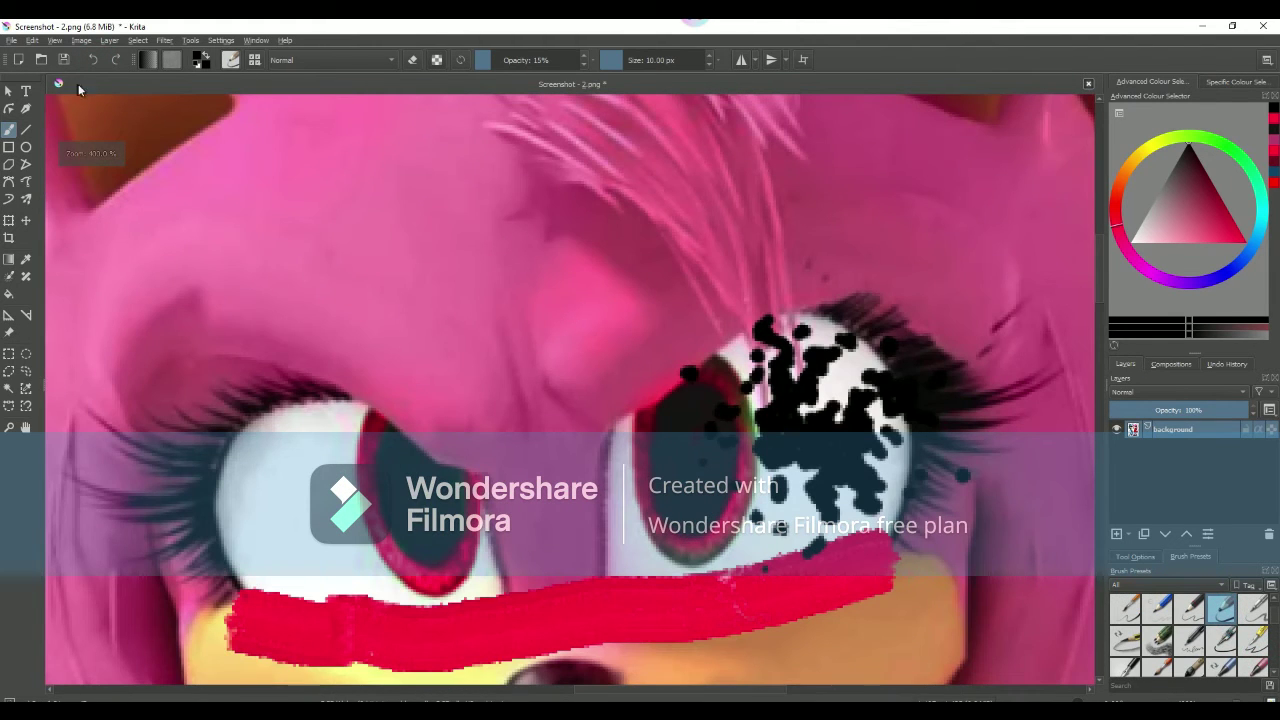
left_click(93, 60)
left_click(93, 60)
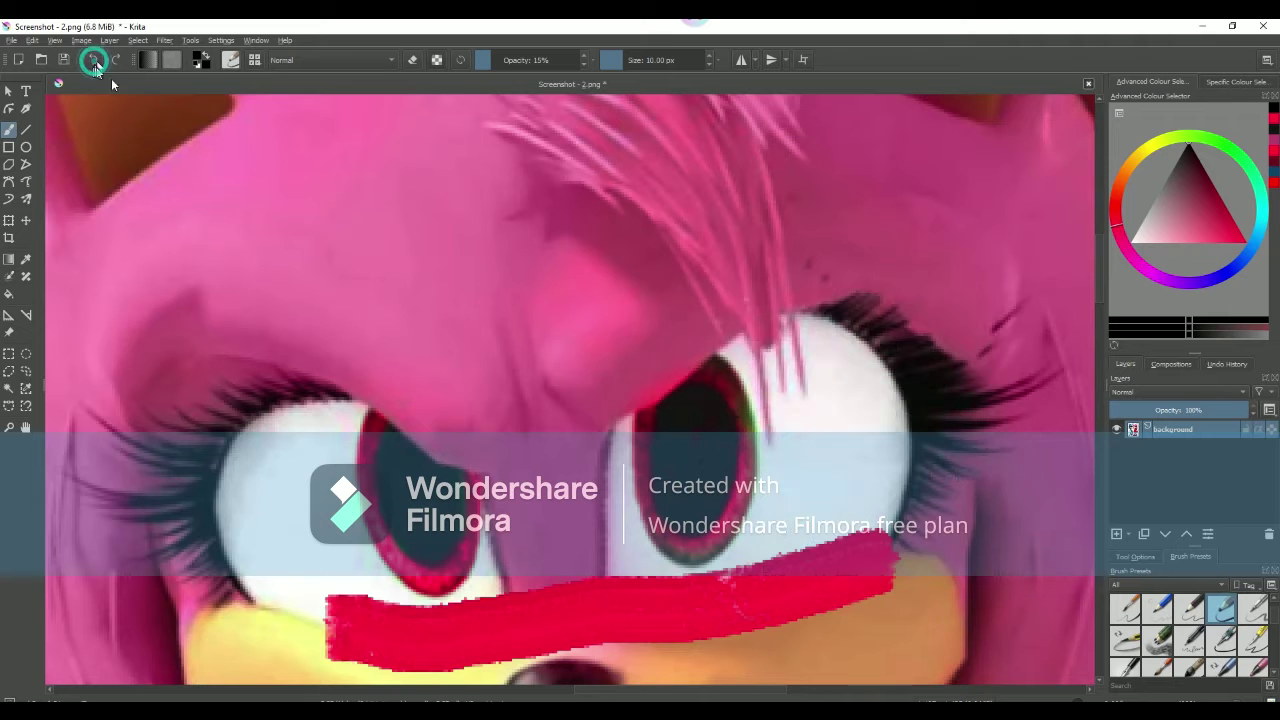
left_click(116, 58)
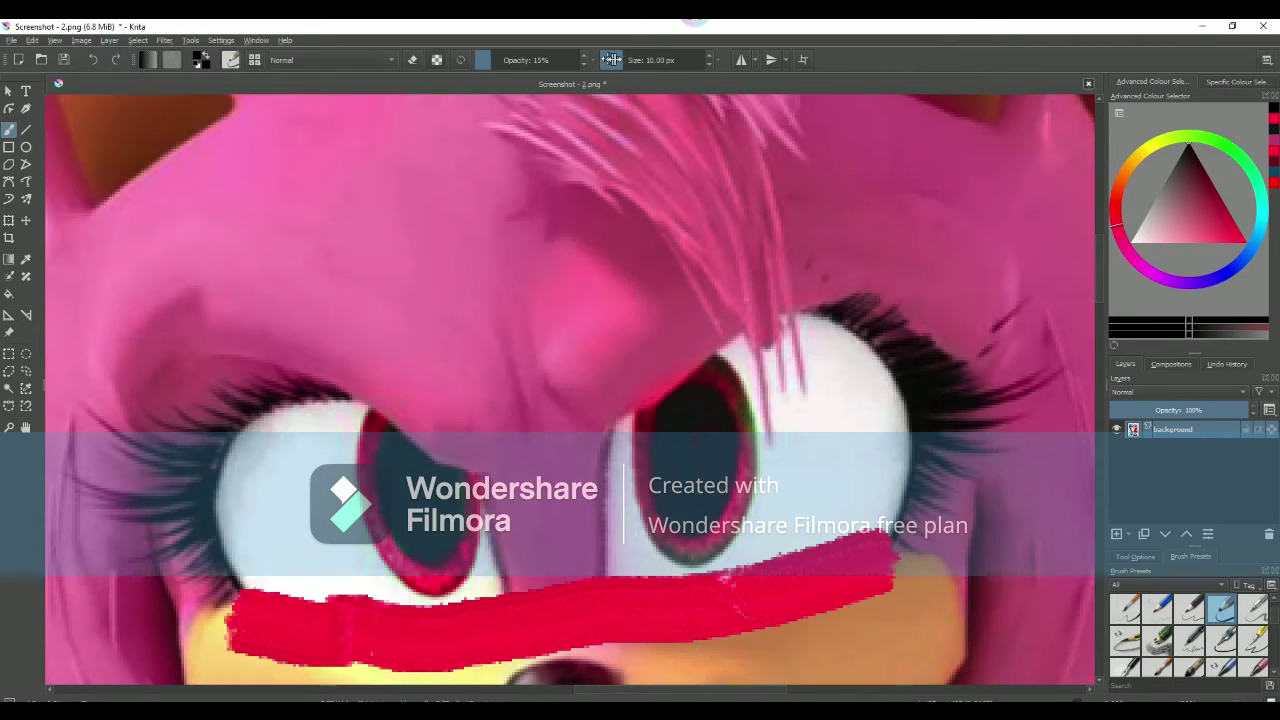
scroll(843, 429, "up", 2)
mouse_move(830, 412)
left_mouse_down()
mouse_move(815, 495)
mouse_move(775, 505)
mouse_move(780, 400)
mouse_move(690, 400)
mouse_move(798, 412)
mouse_move(814, 557)
left_mouse_up()
- Undo the dark stroke over Amy's eye
scroll(814, 557, "down", 5)
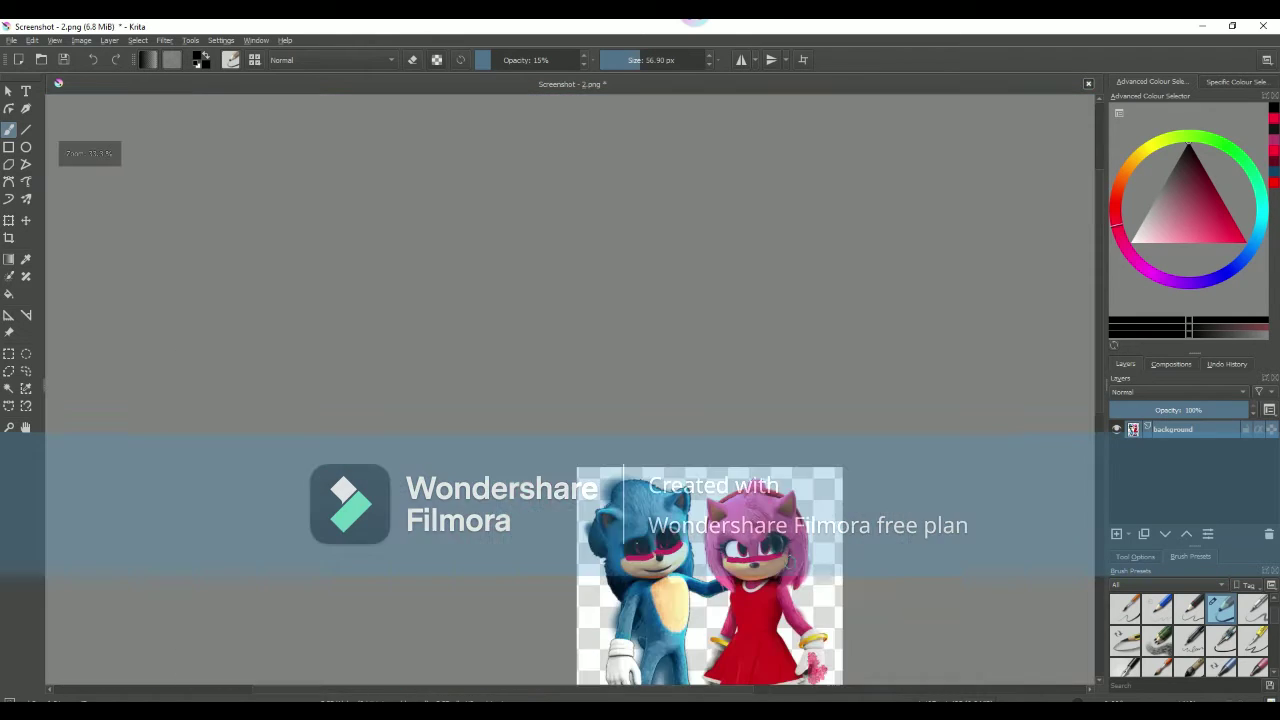
scroll(792, 594, "up", 3)
scroll(792, 594, "up", 1)
left_click(93, 59)
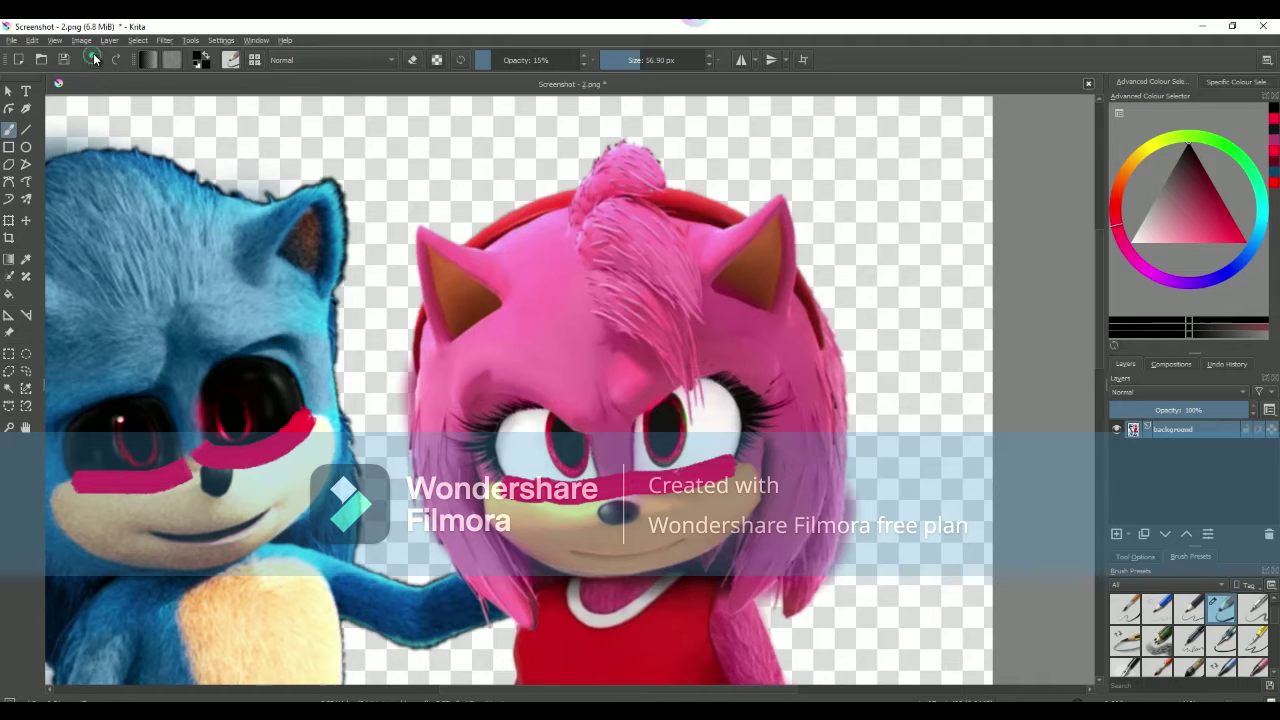
- Choose a hard 1 px brush preset for fine lines
scroll(1238, 660, "down", 1)
scroll(1238, 660, "down", 1)
scroll(1230, 655, "down", 1)
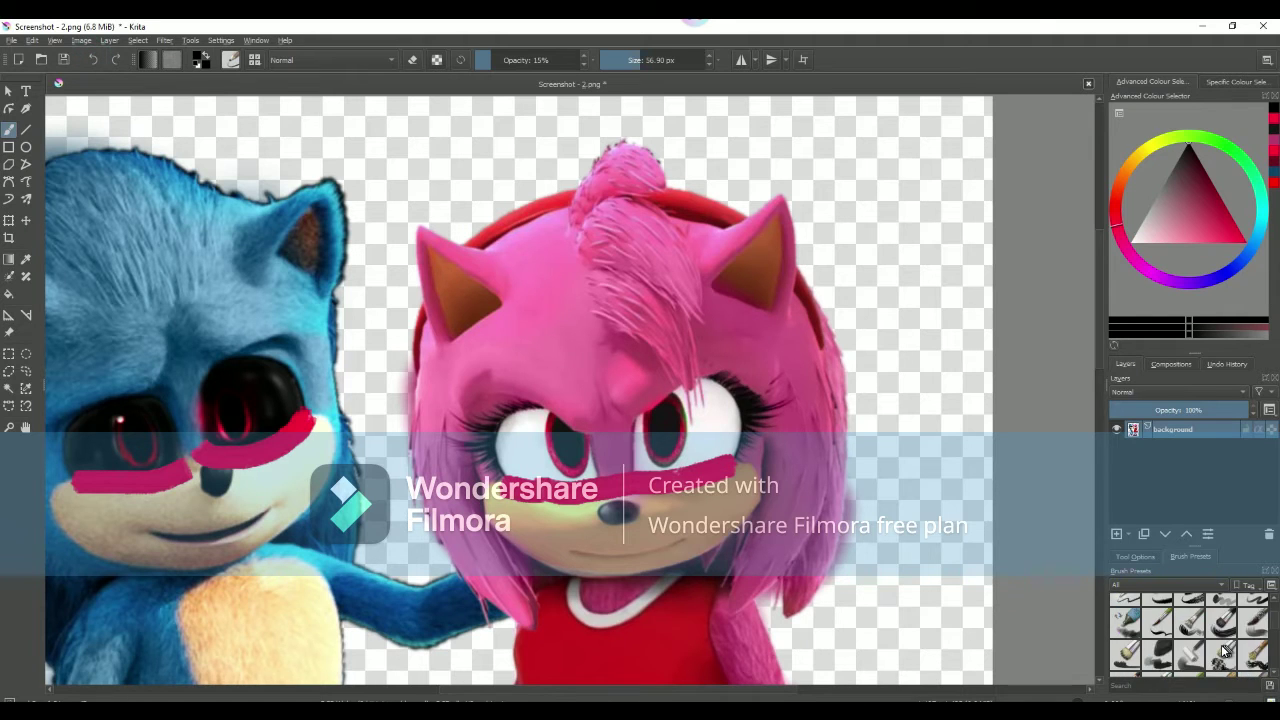
scroll(1220, 665, "down", 2)
scroll(1220, 665, "down", 2)
scroll(1228, 662, "down", 1)
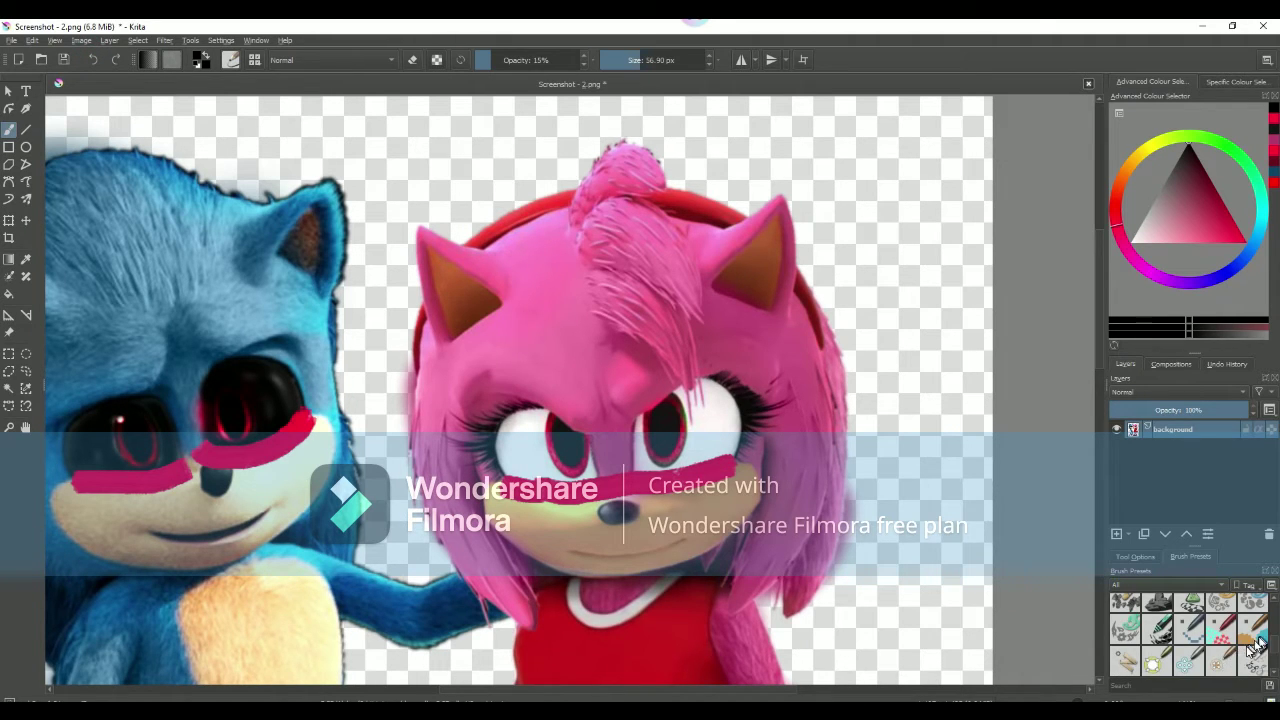
left_click(1253, 660)
- Draw black lines down the eye's inner edge and around its bottom
scroll(714, 471, "up", 3)
scroll(714, 471, "up", 3)
scroll(624, 345, "up", 2)
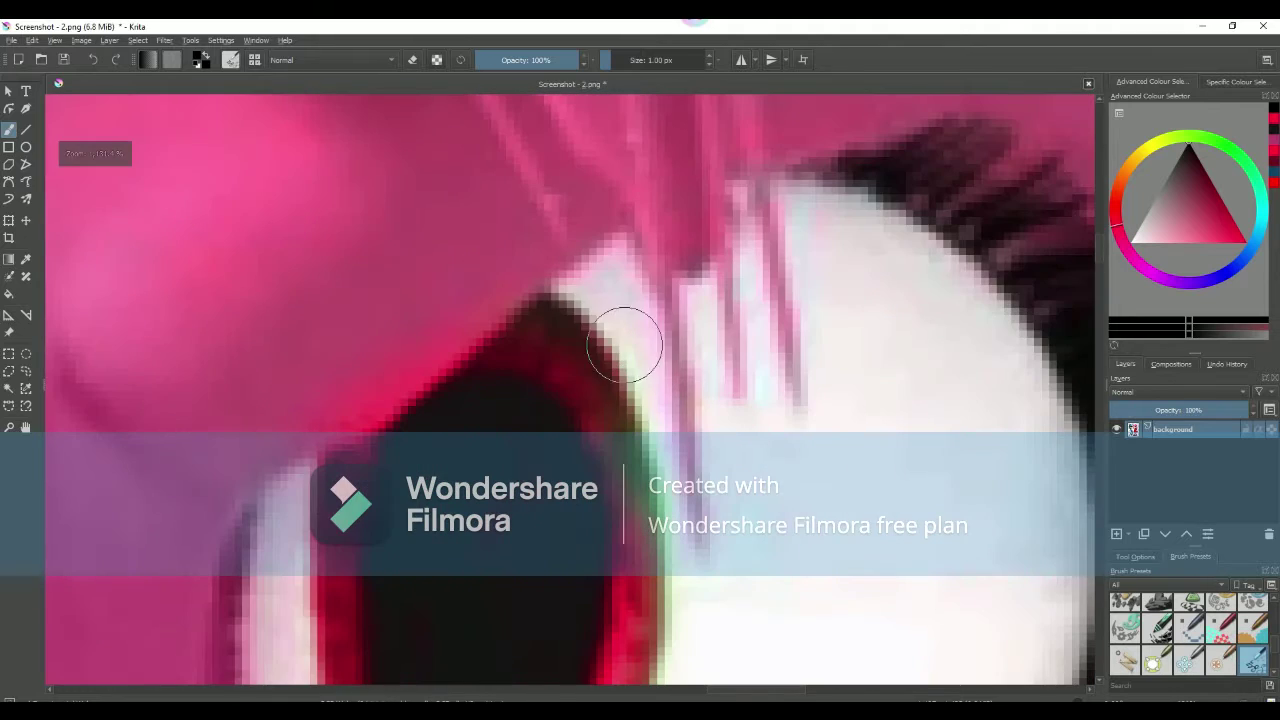
mouse_move(592, 305)
left_mouse_down()
mouse_move(615, 320)
mouse_move(675, 430)
left_mouse_up()
scroll(690, 515, "down", 5)
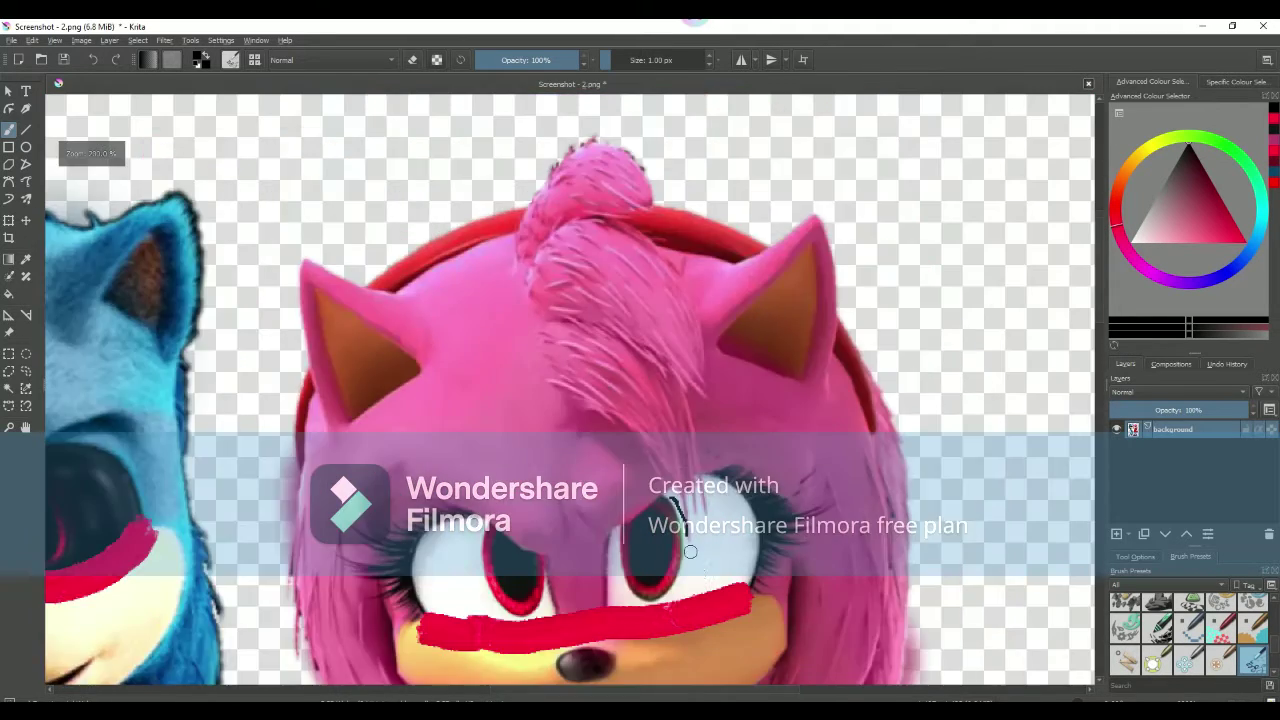
scroll(678, 503, "up", 5)
left_click_drag(650, 295, 625, 475)
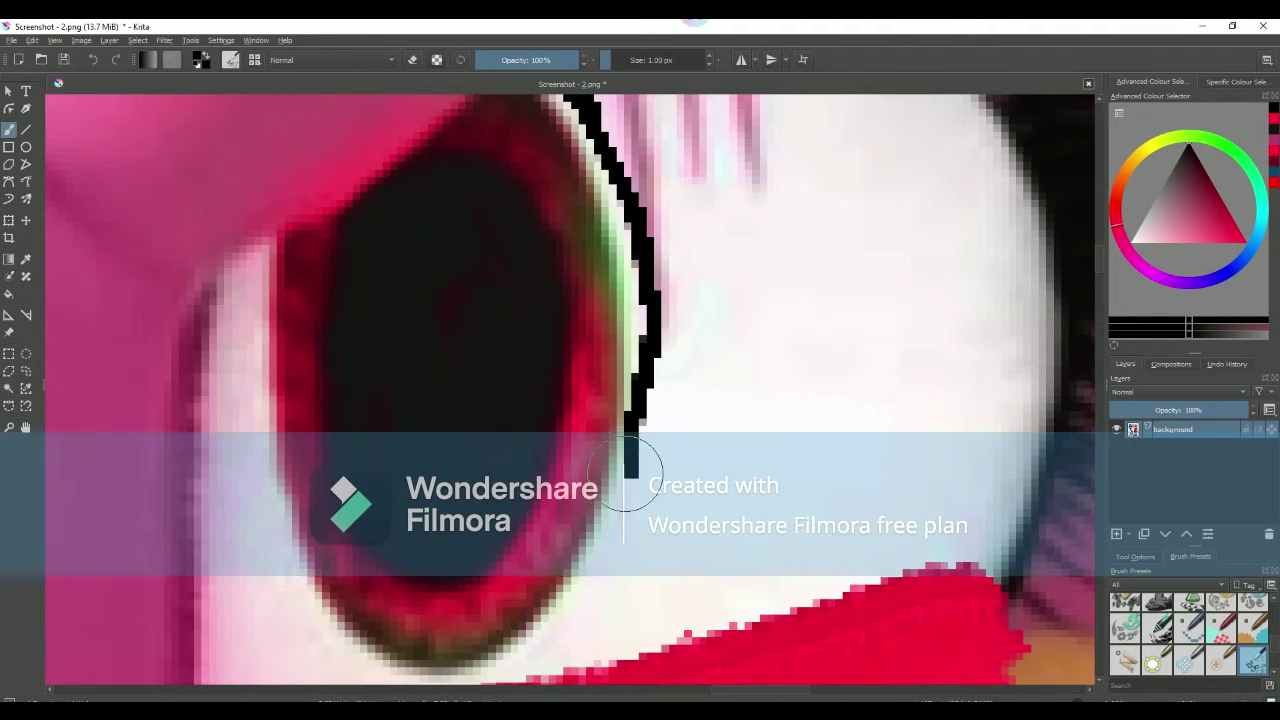
mouse_move(413, 665)
left_mouse_down()
mouse_move(271, 614)
mouse_move(243, 371)
mouse_move(257, 230)
mouse_move(205, 470)
mouse_move(200, 620)
left_mouse_up()
- Trace a black line along the bottom of Amy's eye to close the outline
scroll(200, 640, "down", 5)
scroll(200, 640, "down", 3)
scroll(367, 470, "up", 5)
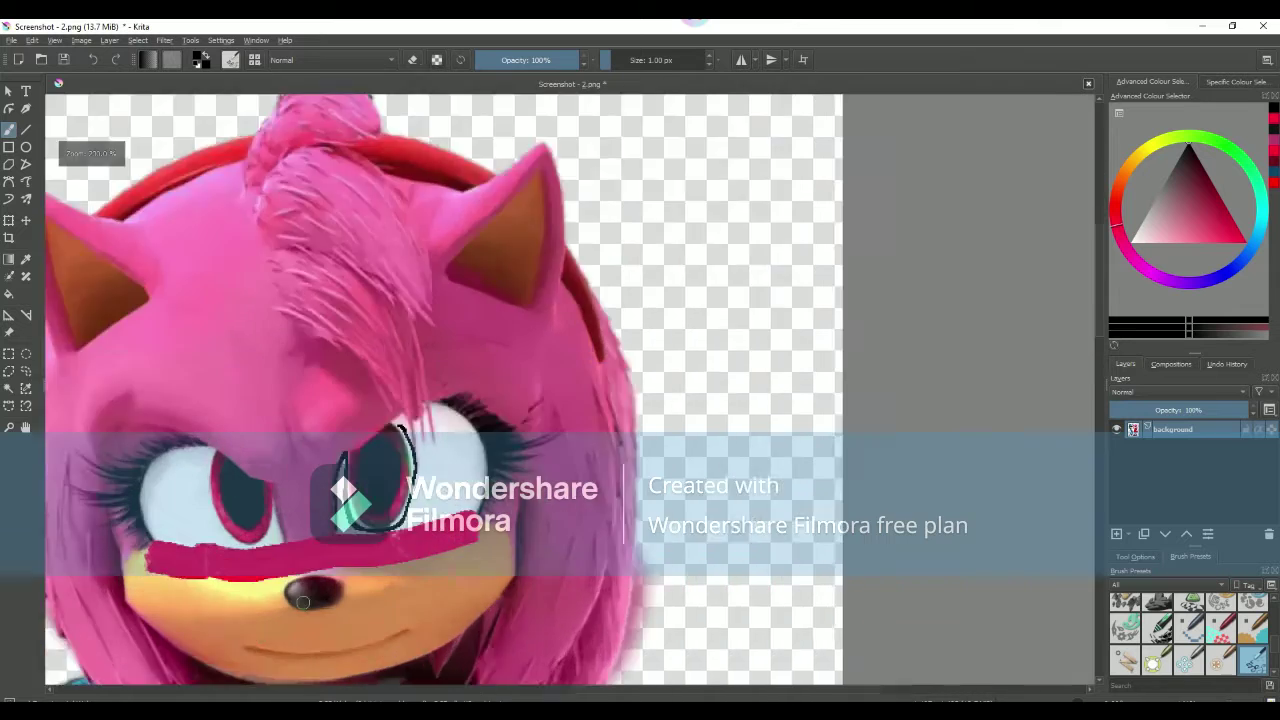
scroll(367, 470, "up", 4)
mouse_move(407, 390)
left_mouse_down()
mouse_move(590, 393)
mouse_move(768, 372)
left_mouse_up()
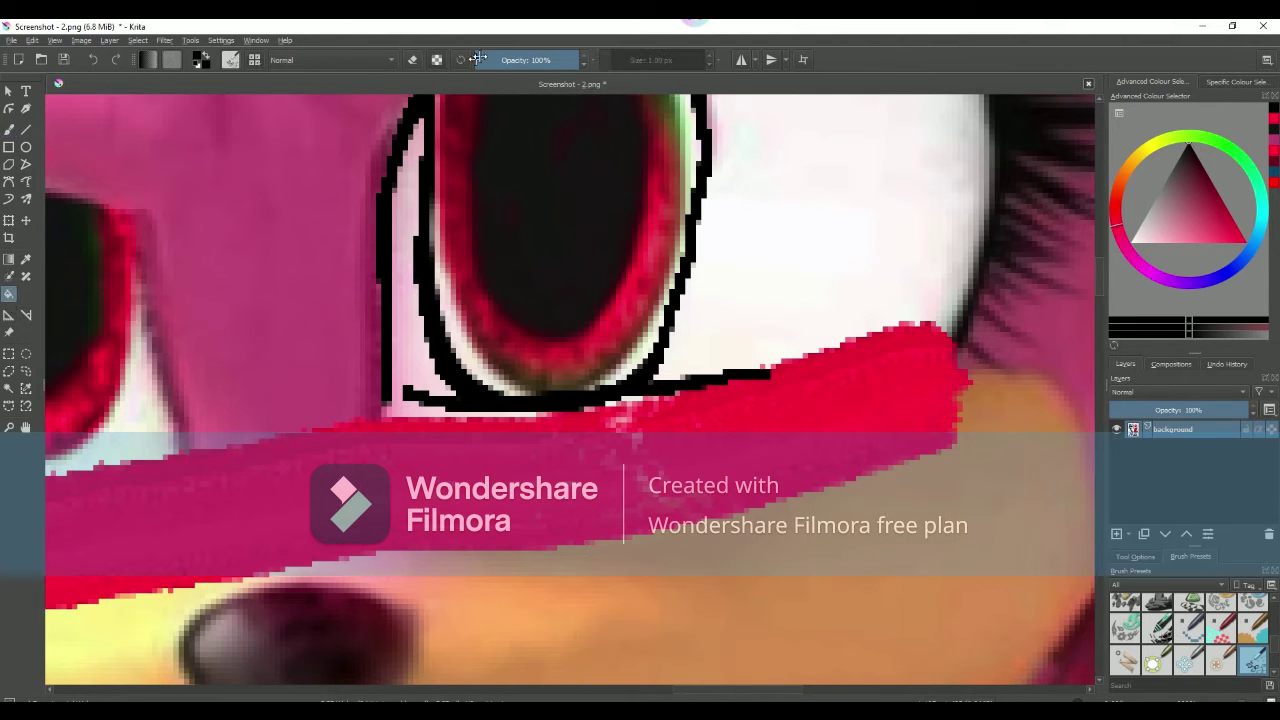
scroll(845, 233, "down", 5)
scroll(845, 233, "down", 4)
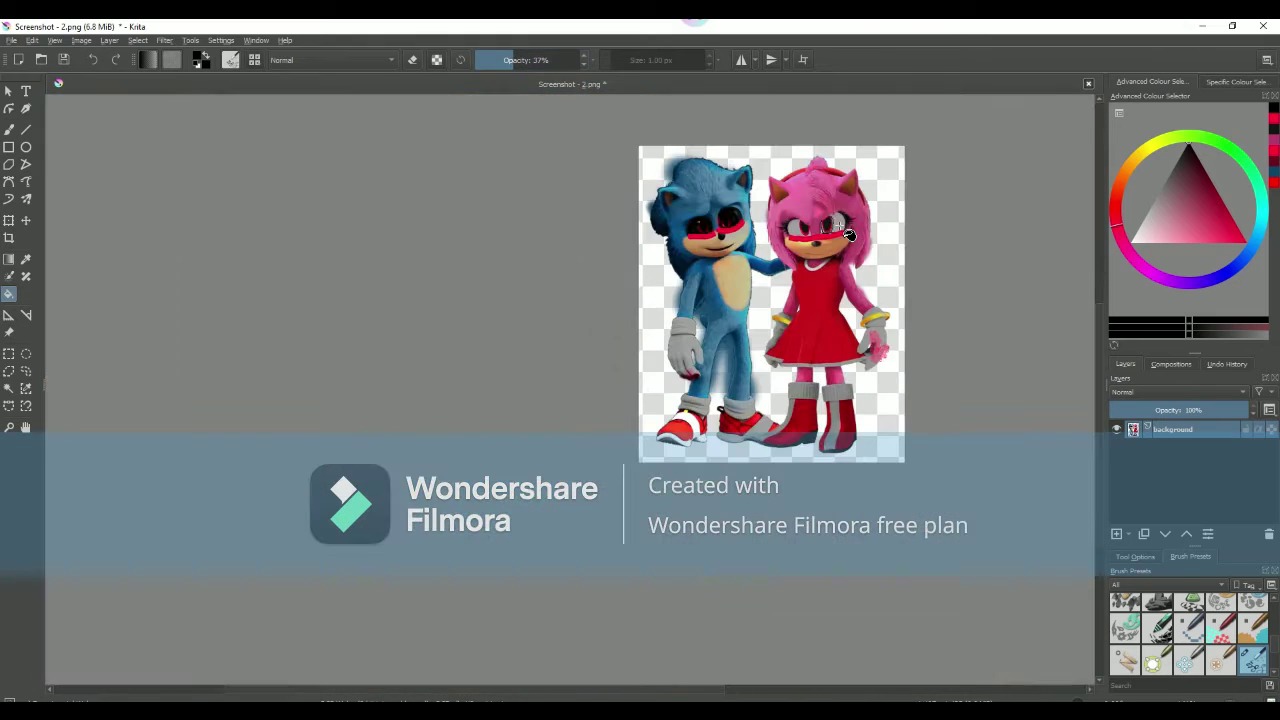
scroll(845, 225, "up", 4)
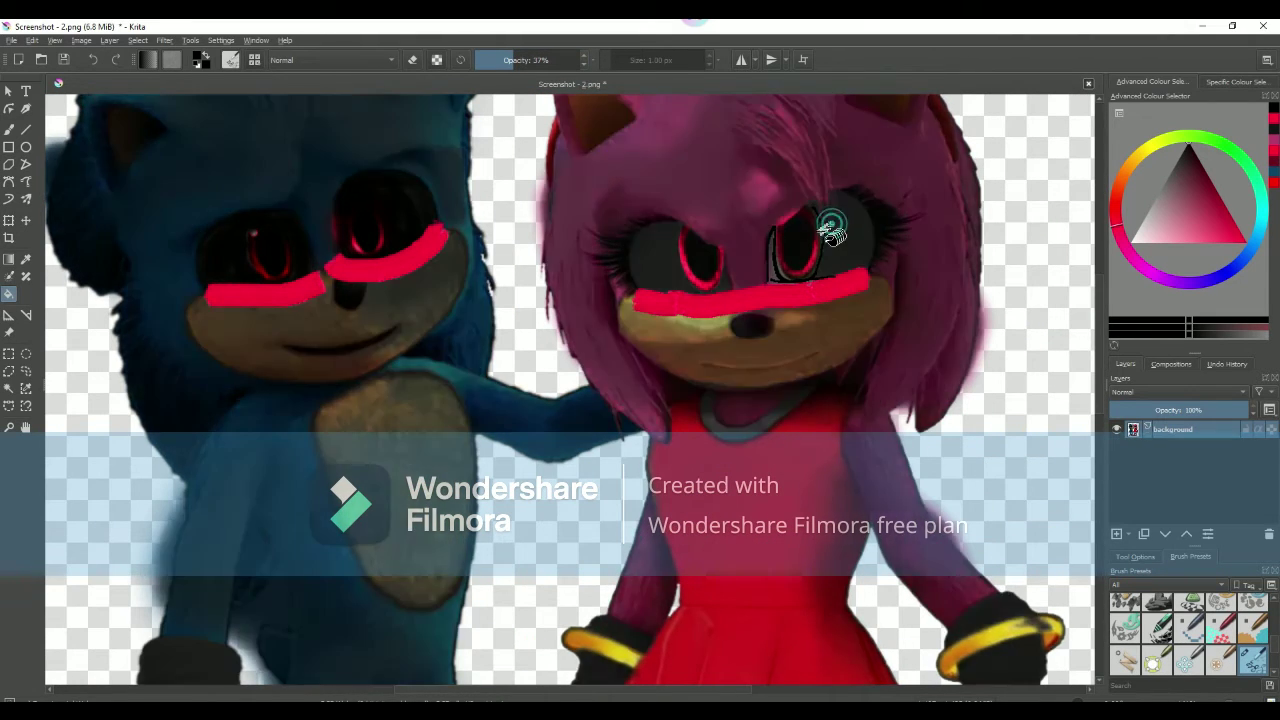
scroll(832, 222, "down", 2)
scroll(825, 224, "down", 3)
scroll(818, 246, "up", 3)
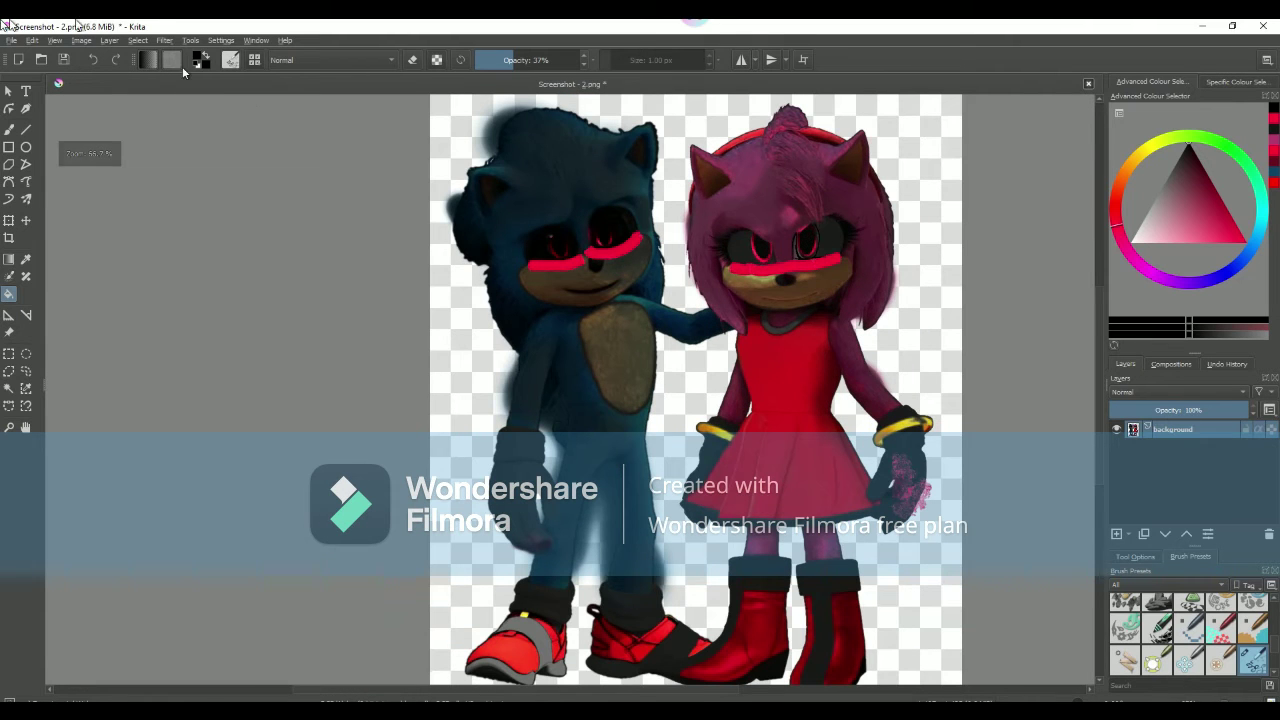
left_click(94, 62)
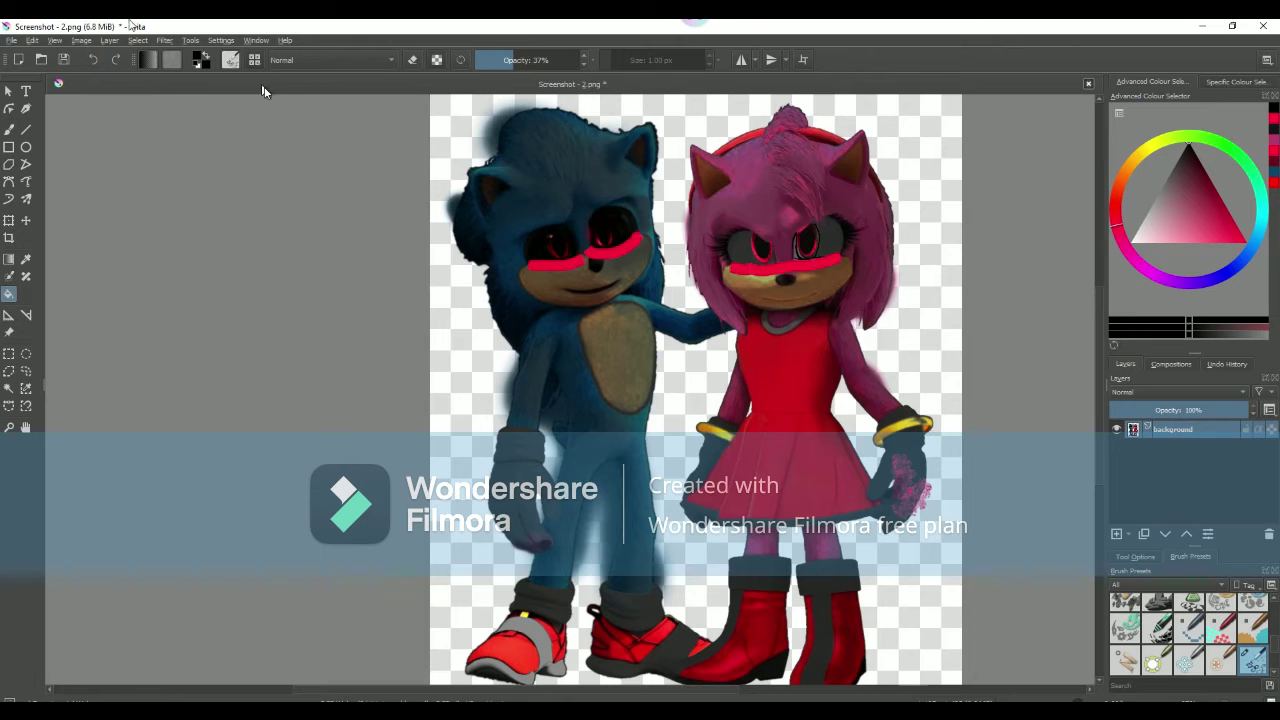
left_click(88, 57)
left_click(88, 57)
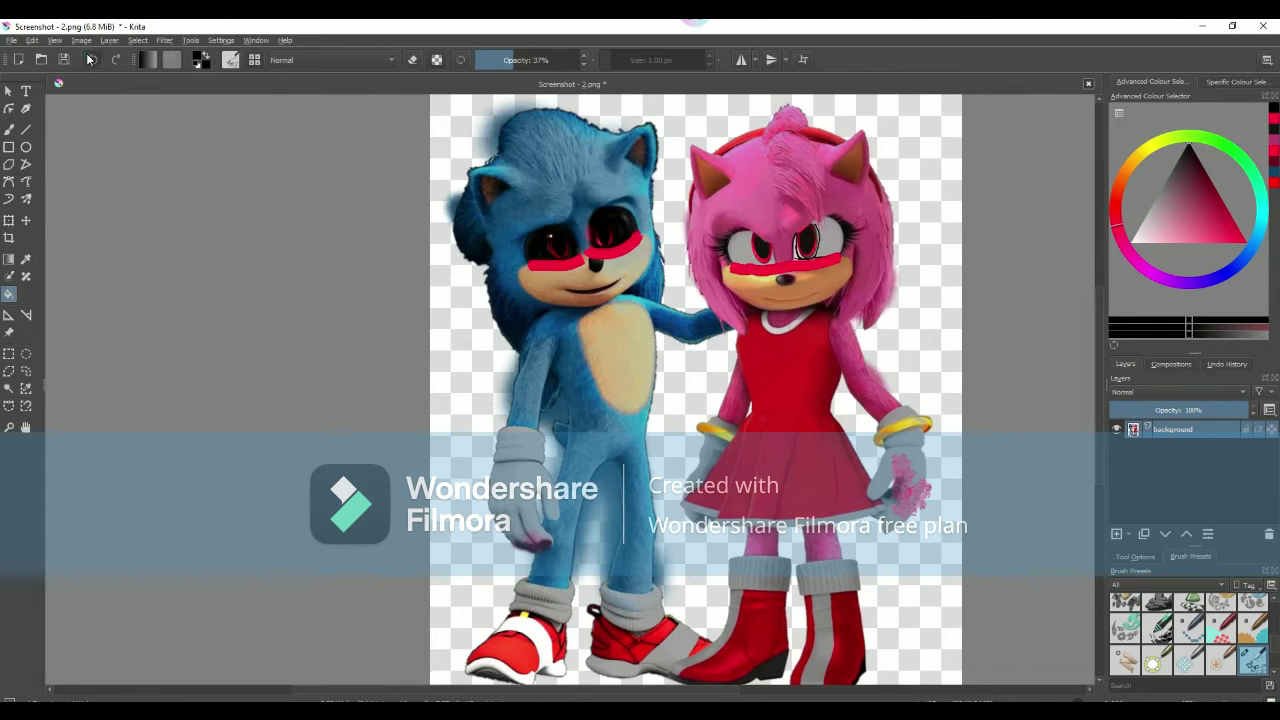
- Pick a full-opacity brush preset
scroll(562, 197, "up", 3)
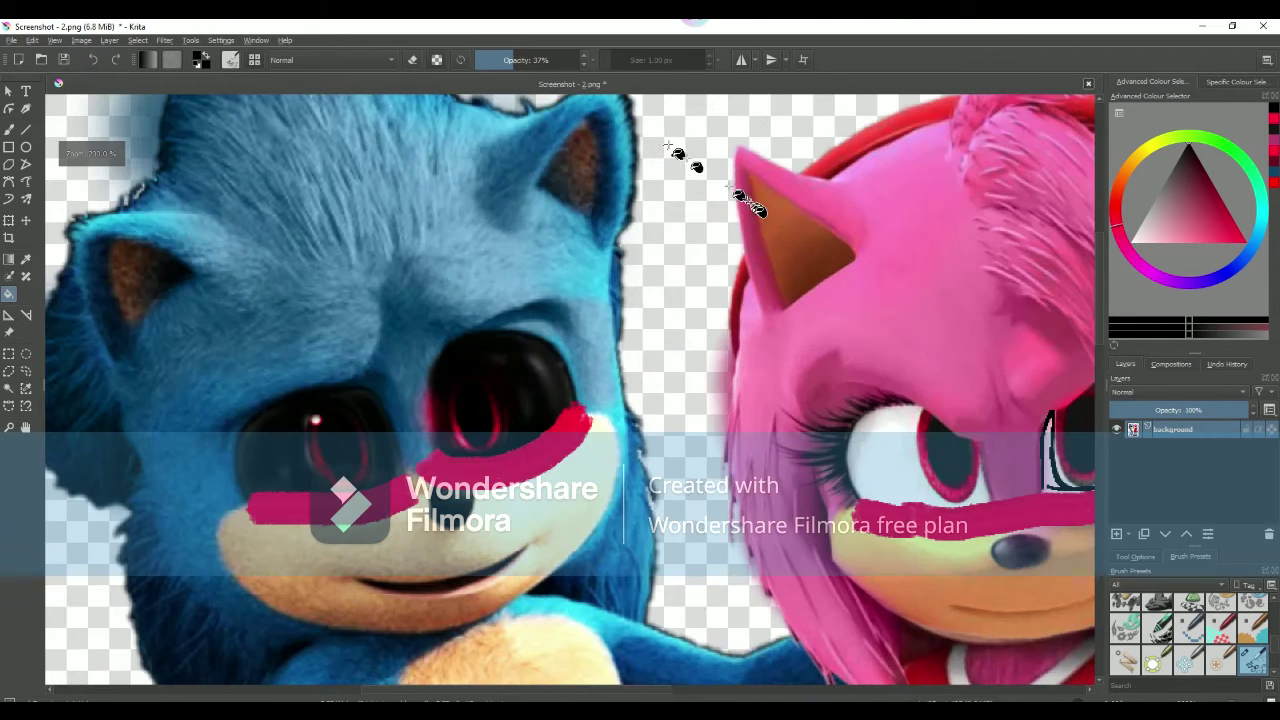
scroll(734, 194, "down", 2)
scroll(1097, 475, "down", 3)
scroll(1097, 475, "down", 1)
scroll(1090, 485, "up", 2)
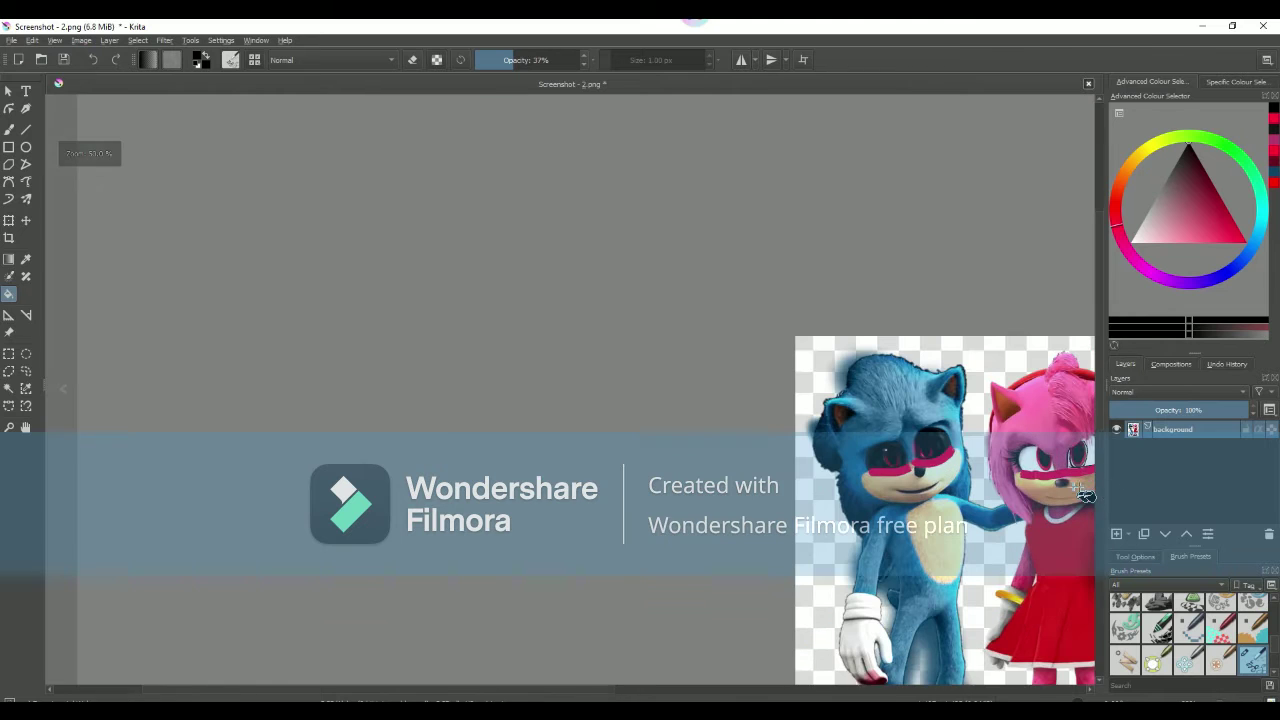
scroll(1085, 484, "up", 4)
scroll(1090, 503, "up", 3)
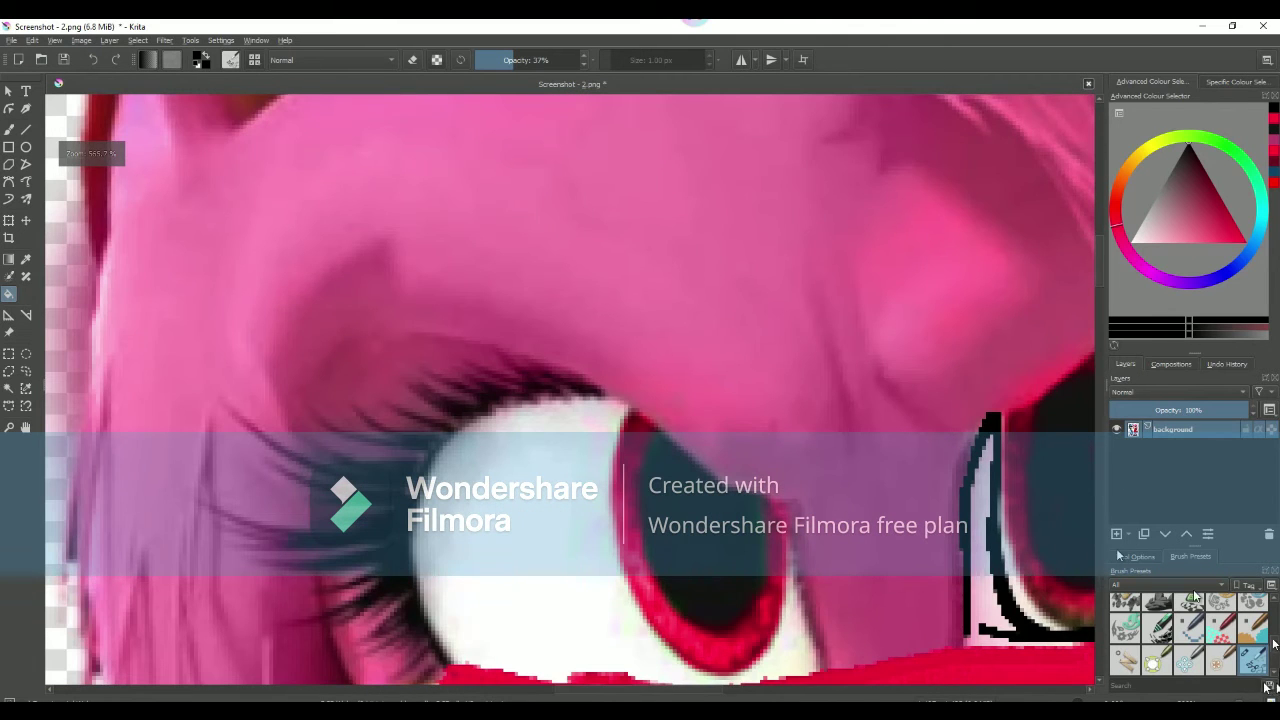
scroll(1208, 640, "down", 2)
left_click(1221, 619)
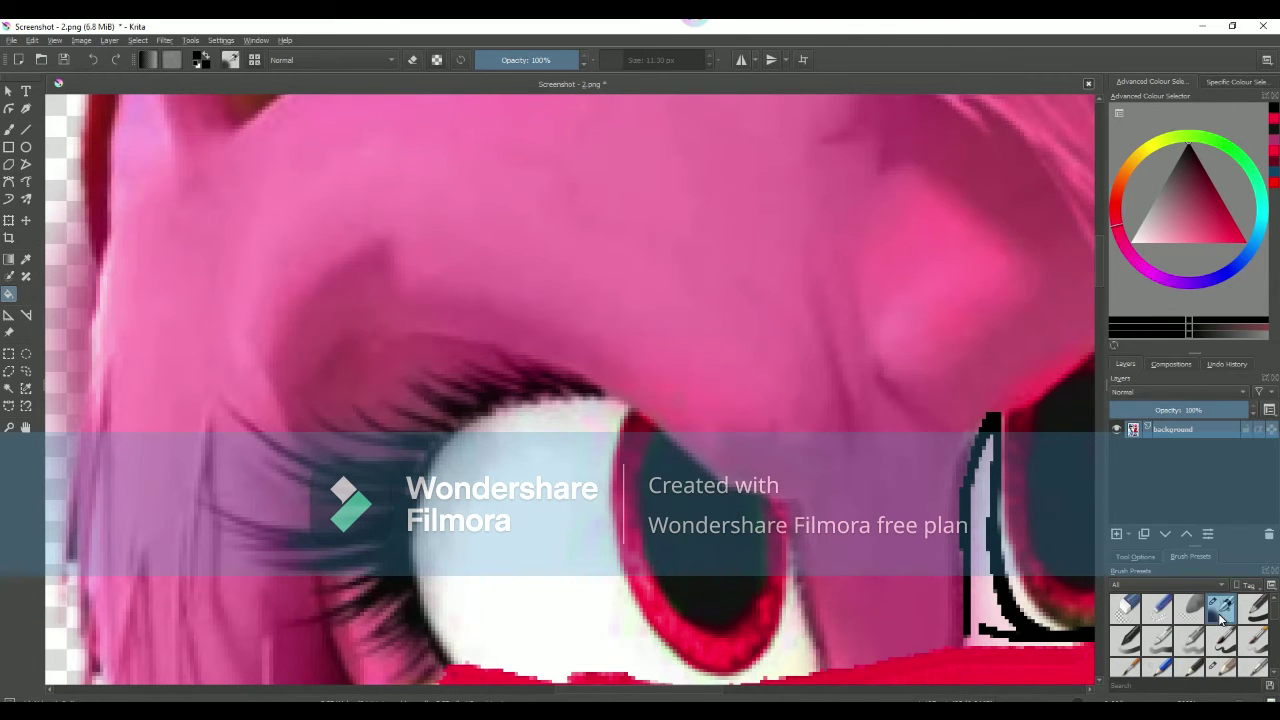
- Paint black strokes around the edge of Amy's right eye
scroll(990, 545, "down", 8)
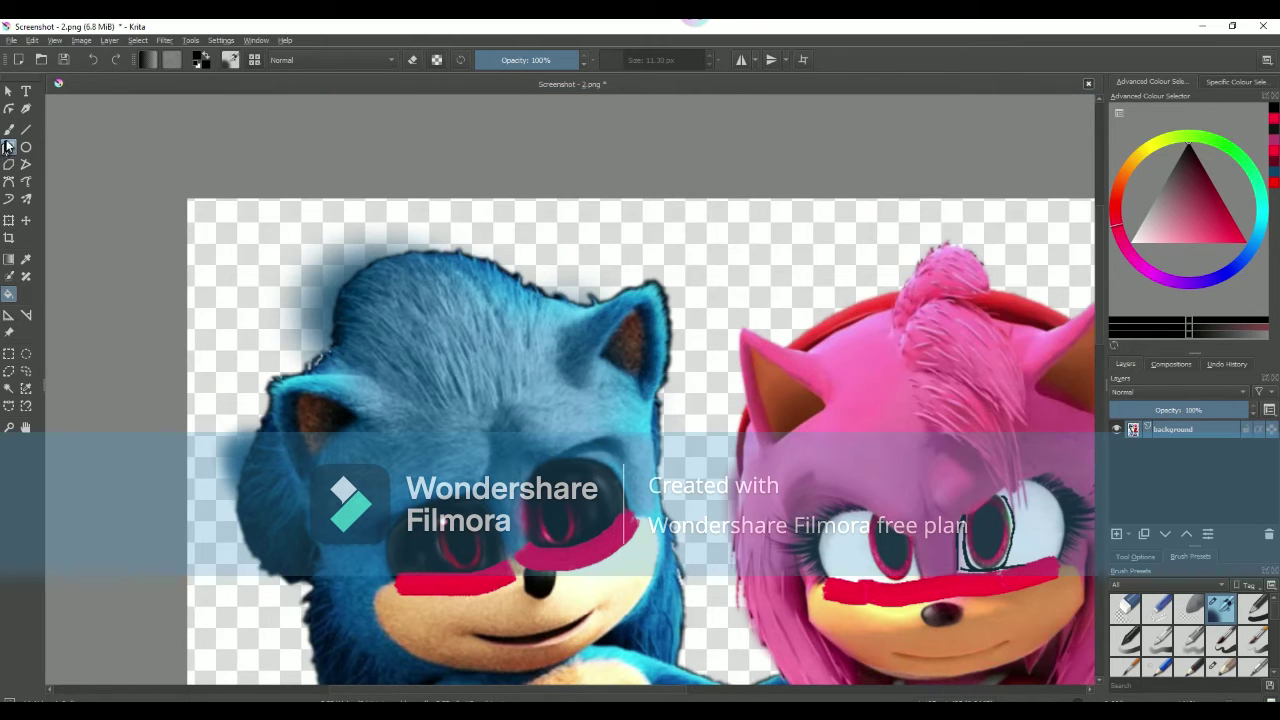
scroll(995, 535, "up", 8)
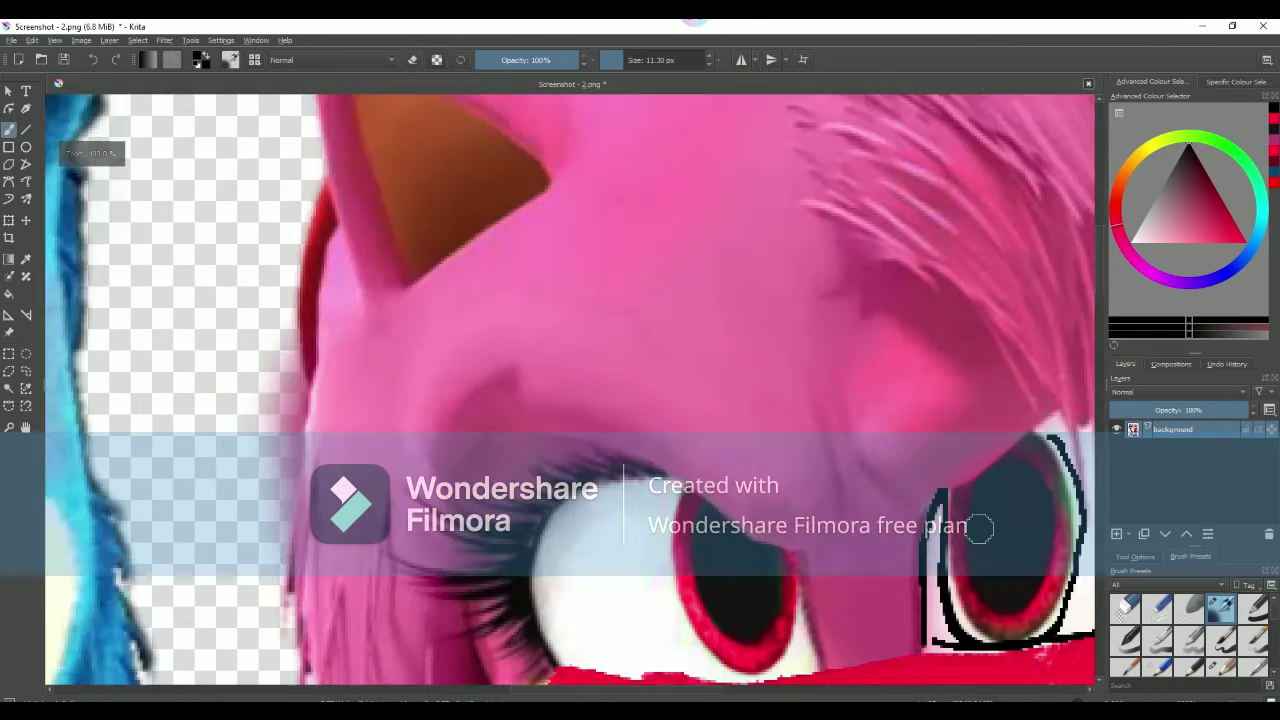
scroll(971, 528, "up", 6)
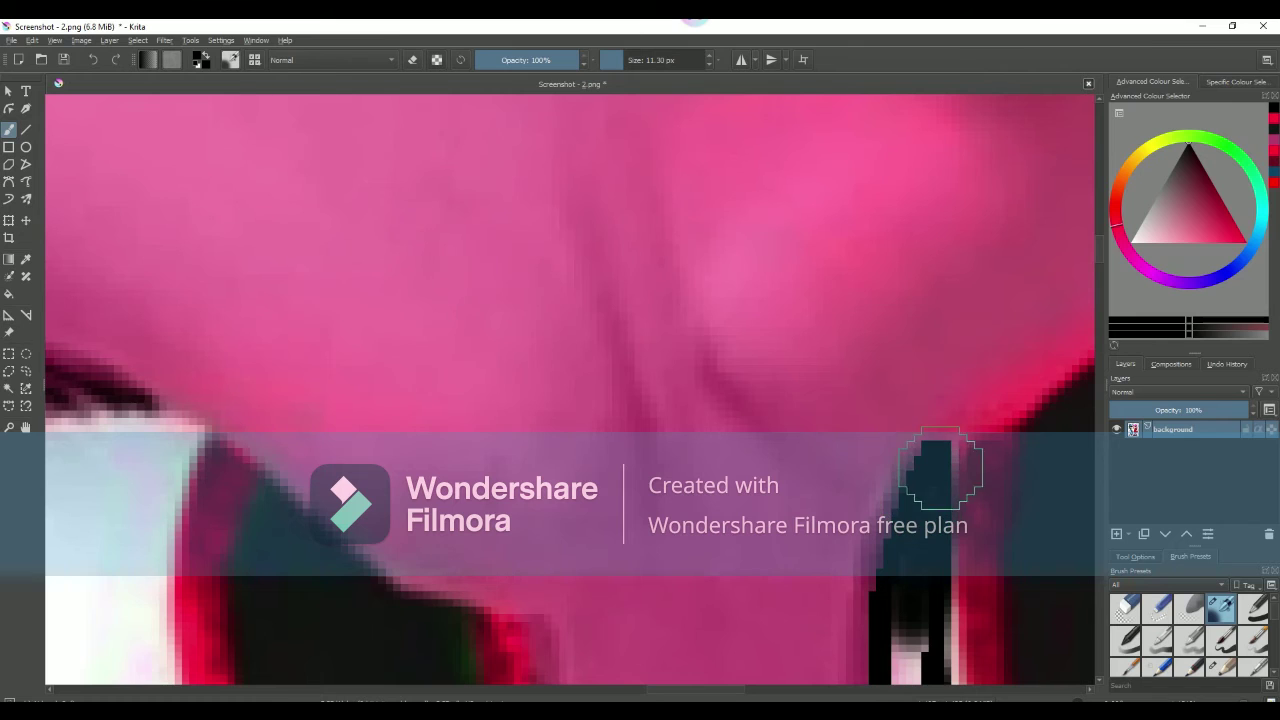
scroll(940, 468, "down", 8)
scroll(936, 565, "up", 8)
mouse_move(840, 404)
left_mouse_down()
mouse_move(986, 371)
mouse_move(849, 343)
mouse_move(820, 164)
mouse_move(903, 334)
mouse_move(820, 286)
mouse_move(829, 371)
mouse_move(937, 366)
left_mouse_up()
scroll(937, 366, "down", 8)
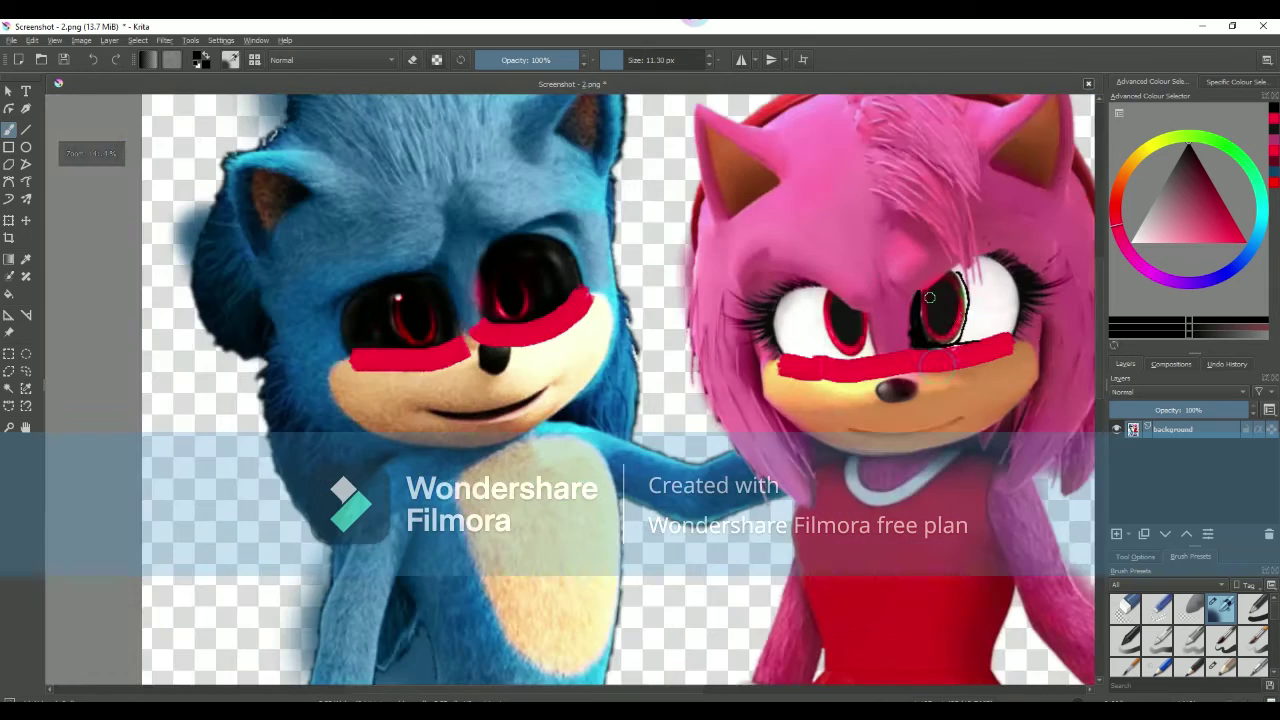
scroll(945, 290, "up", 8)
mouse_move(955, 268)
left_mouse_down()
mouse_move(686, 323)
mouse_move(609, 357)
mouse_move(820, 271)
mouse_move(976, 245)
left_mouse_up()
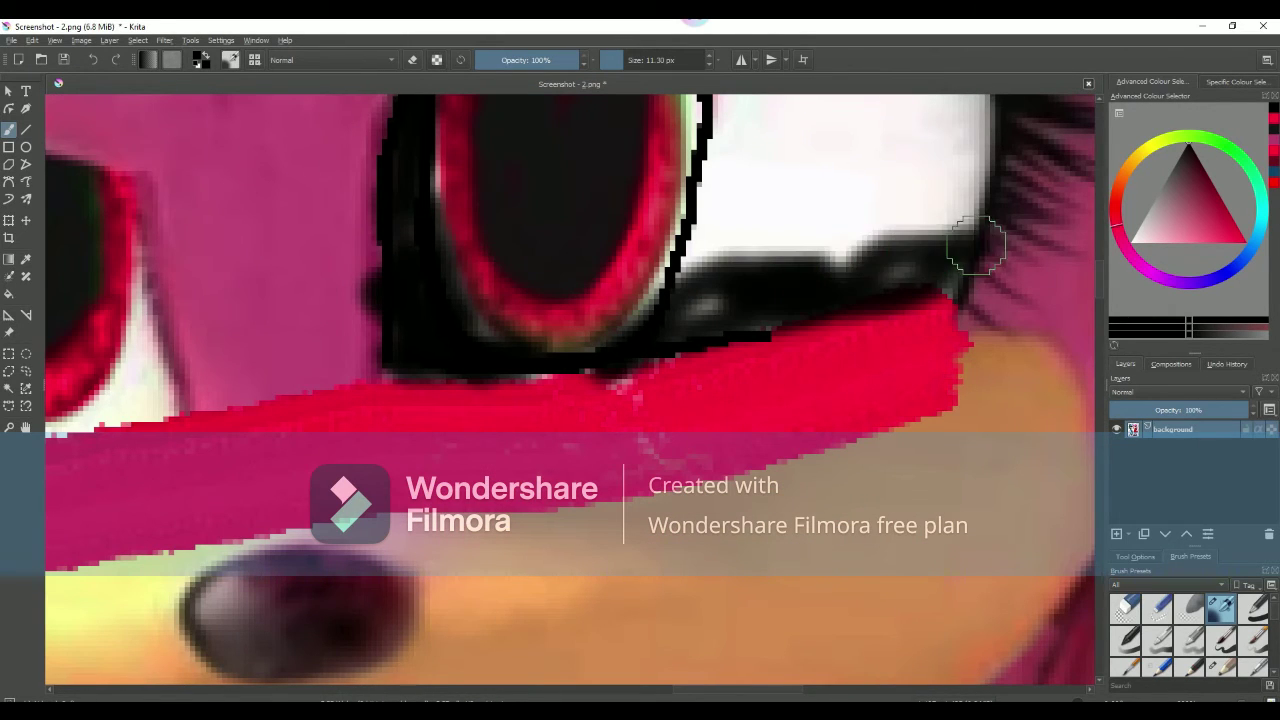
- Check both characters zoomed out, then paint dark inside Amy's right eye
key("minus")
key("minus")
key("minus")
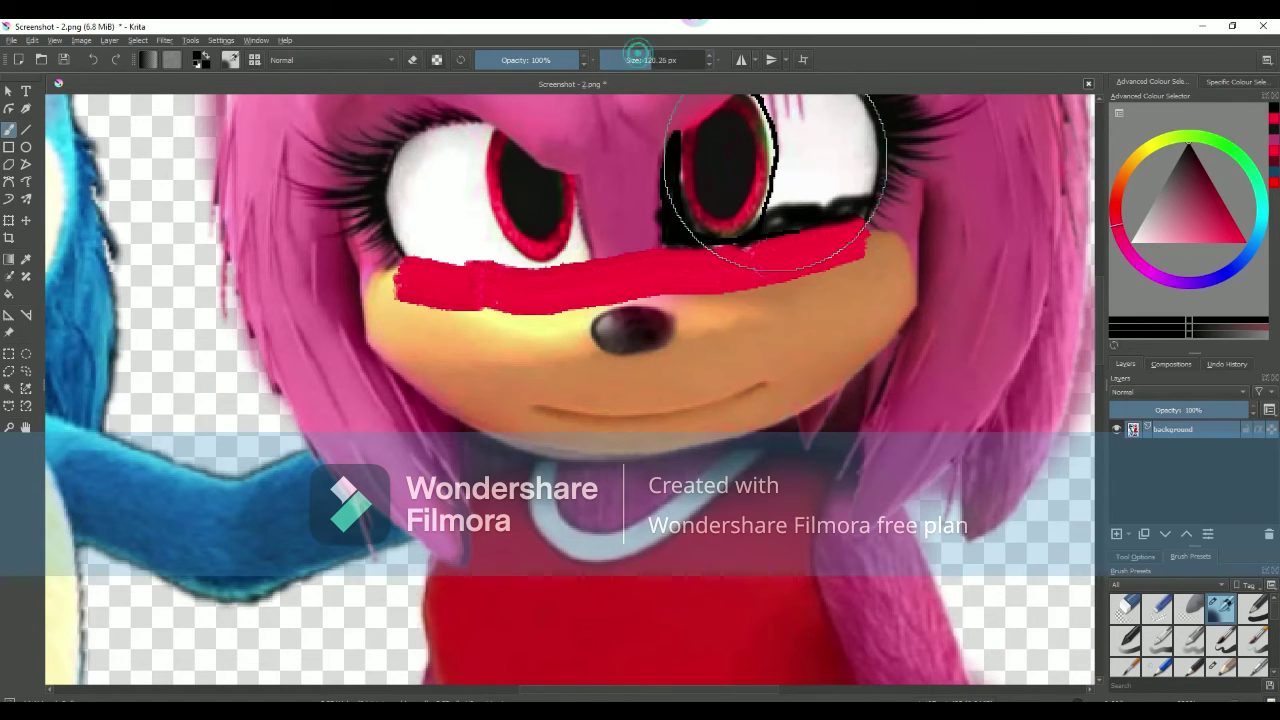
key("minus")
key("minus")
key("plus")
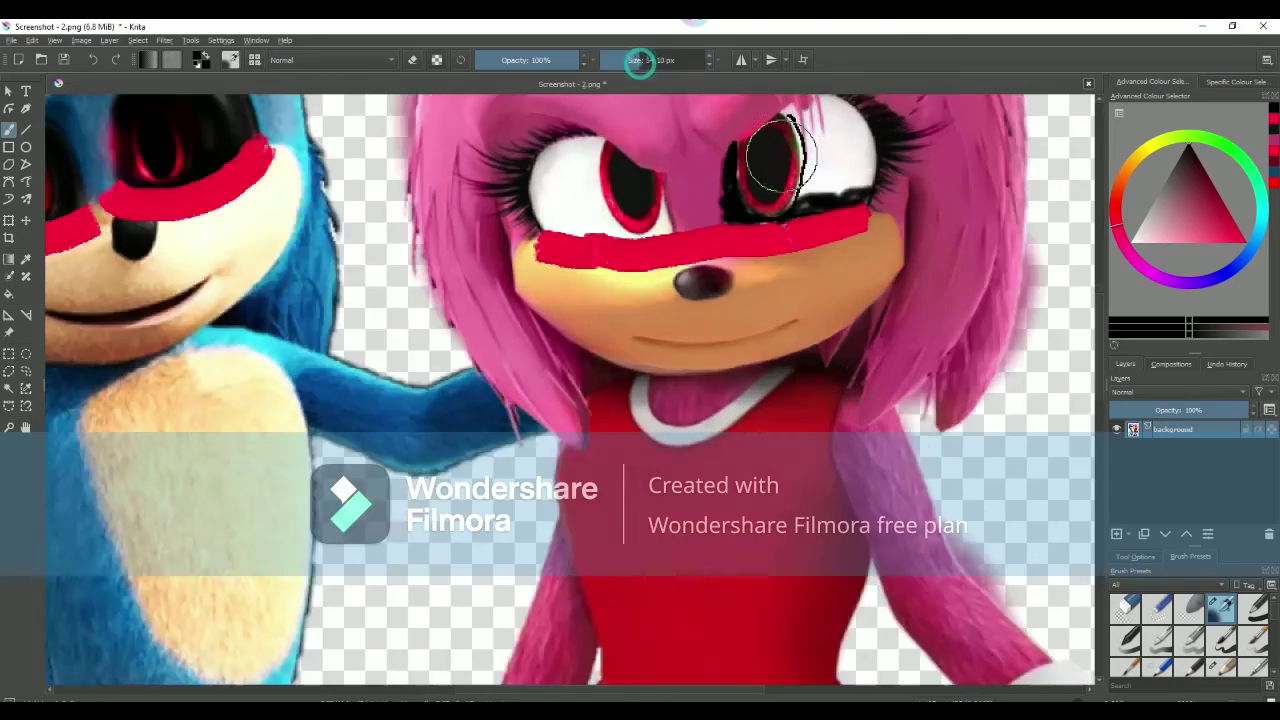
key("plus")
mouse_move(886, 143)
left_mouse_down()
mouse_move(857, 157)
mouse_move(868, 213)
mouse_move(871, 157)
mouse_move(843, 129)
mouse_move(866, 157)
mouse_move(871, 214)
mouse_move(795, 255)
mouse_move(786, 143)
mouse_move(749, 129)
mouse_move(671, 149)
mouse_move(617, 135)
mouse_move(751, 163)
mouse_move(806, 300)
left_mouse_up()
- Review the whole image and paint black over the remaining white of Amy's eye
key("minus")
key("minus")
key("plus")
key("plus")
key("minus")
key("minus")
key("plus")
key("plus")
key("minus")
key("minus")
key("plus")
key("plus")
mouse_move(592, 285)
left_mouse_down()
mouse_move(443, 286)
mouse_move(466, 343)
mouse_move(457, 414)
mouse_move(614, 528)
mouse_move(720, 543)
mouse_move(766, 500)
mouse_move(771, 457)
mouse_move(598, 488)
mouse_move(466, 371)
mouse_move(471, 457)
mouse_move(529, 400)
mouse_move(555, 300)
mouse_move(457, 309)
mouse_move(443, 429)
mouse_move(586, 514)
mouse_move(528, 314)
mouse_move(666, 414)
left_mouse_up()
- Pick red and drag a first ellipse outline around both characters
scroll(757, 513, "down", 3)
scroll(757, 513, "down", 3)
scroll(757, 513, "down", 4)
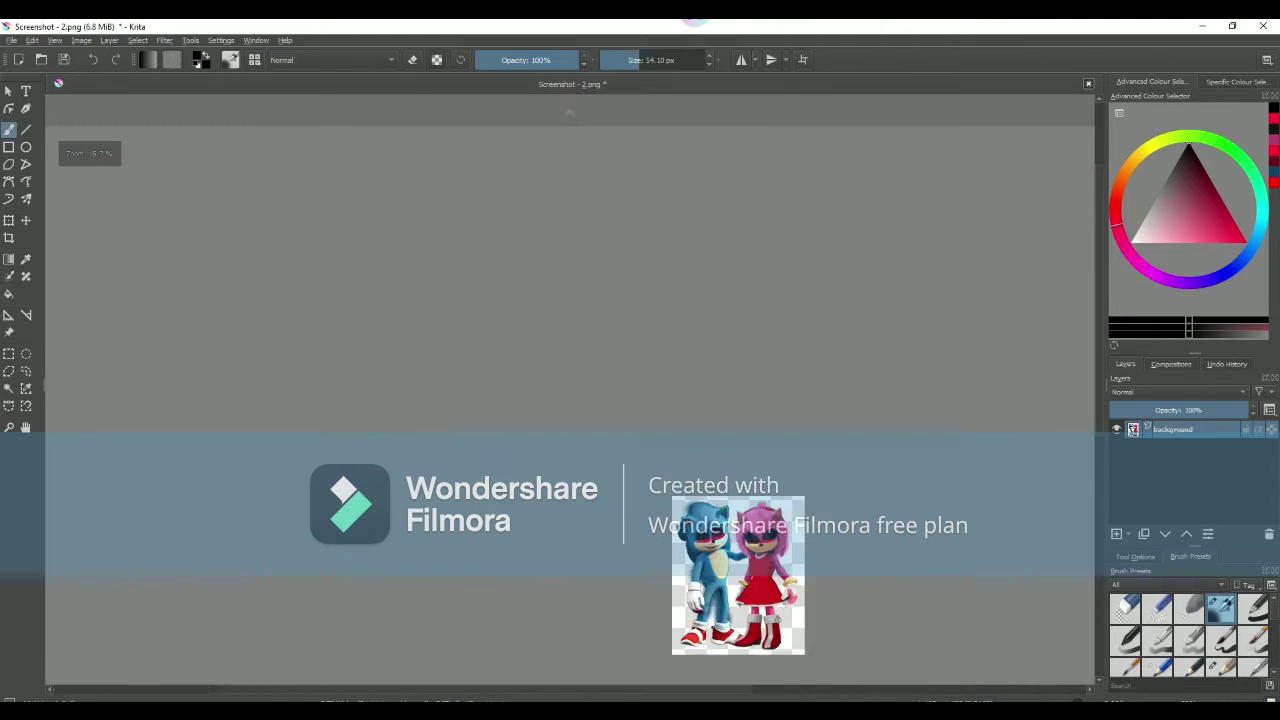
scroll(640, 470, "up", 3)
scroll(640, 470, "up", 2)
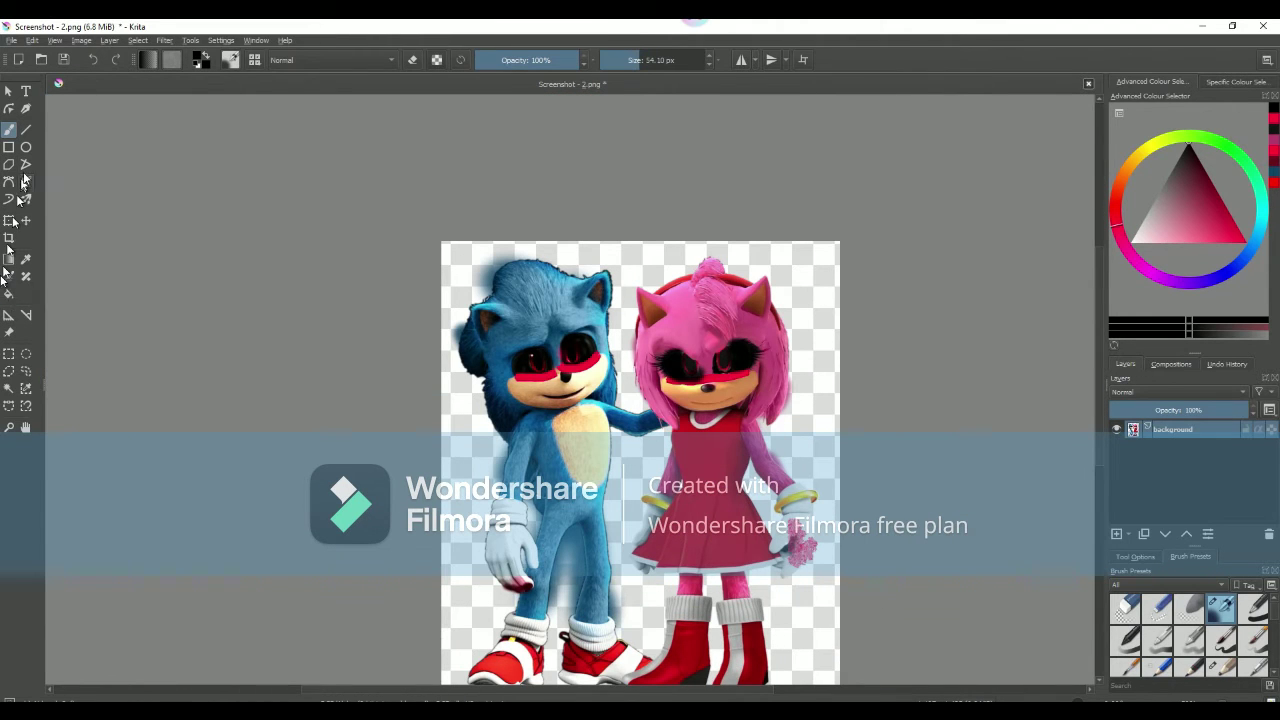
left_click(1217, 228)
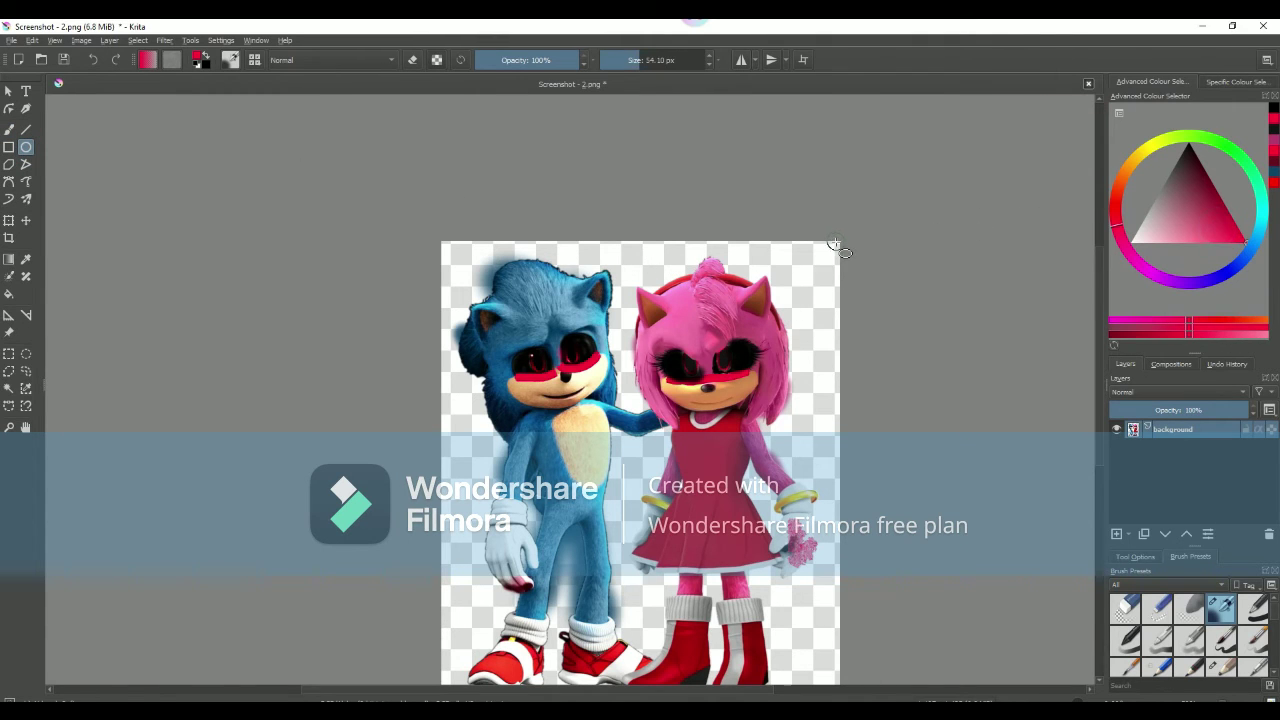
mouse_move(833, 244)
left_mouse_down()
mouse_move(440, 590)
mouse_move(385, 549)
left_mouse_up()
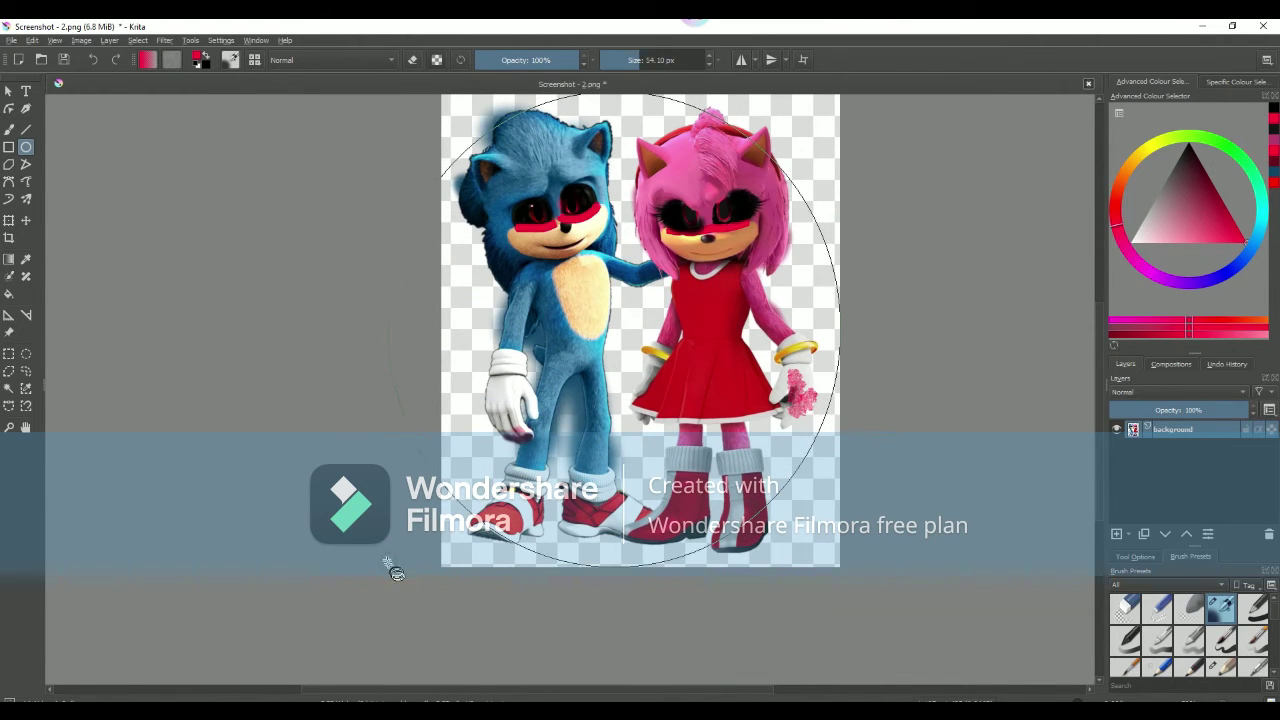
left_click_drag(388, 556, 805, 190)
- Redraw the ellipse as a red ring around Sonic and Amy
scroll(855, 130, "down", 5)
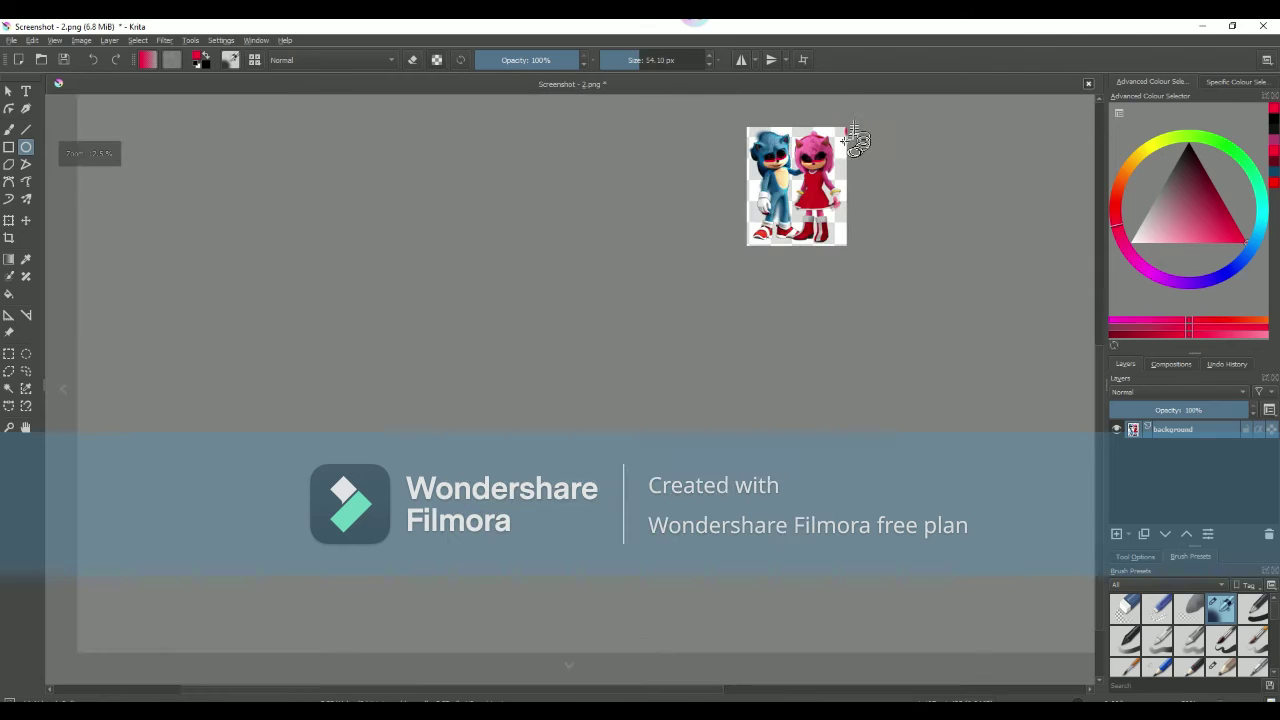
scroll(855, 133, "up", 3)
scroll(857, 136, "up", 4)
scroll(862, 130, "down", 4)
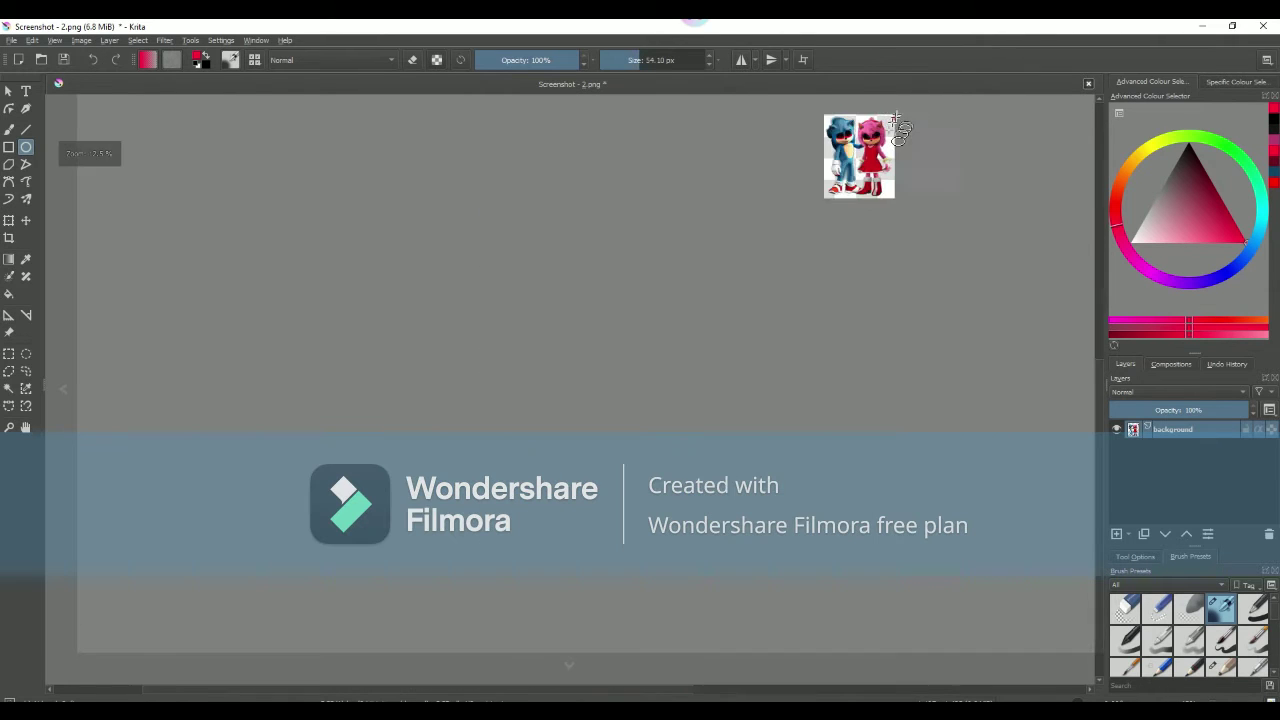
scroll(925, 122, "up", 1)
right_click(927, 103)
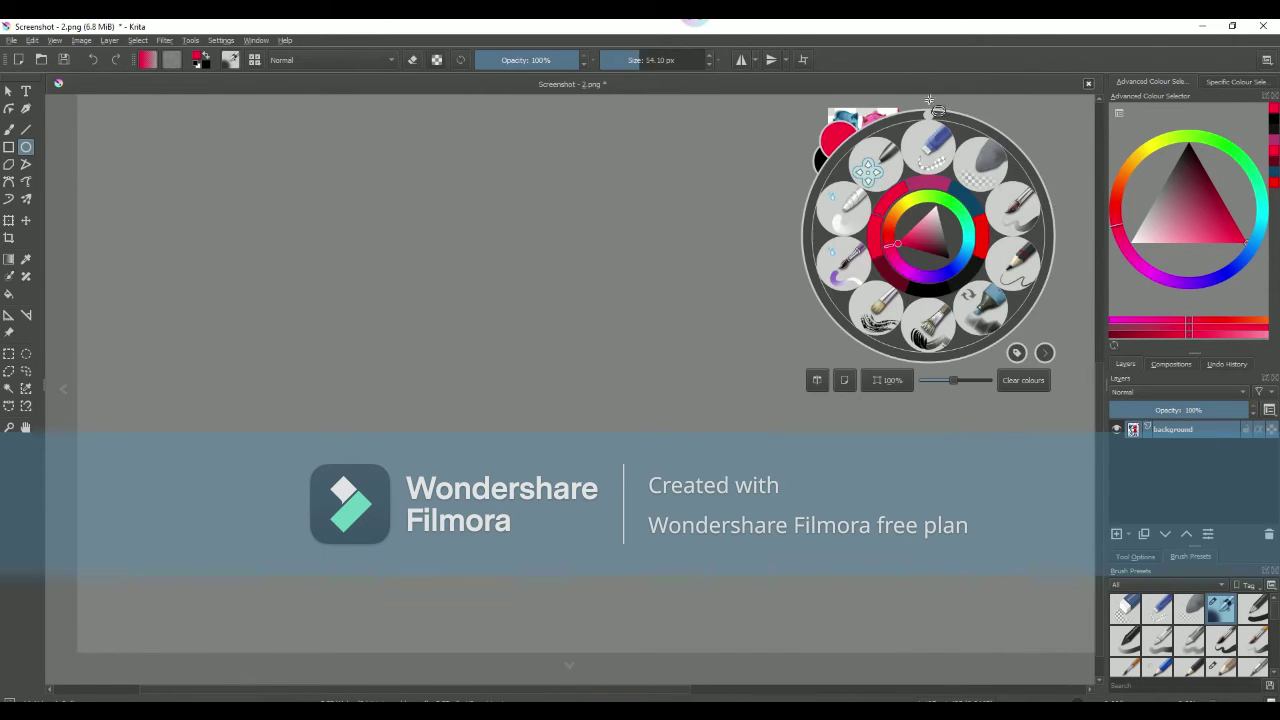
left_click(1015, 98)
left_click_drag(981, 100, 785, 232)
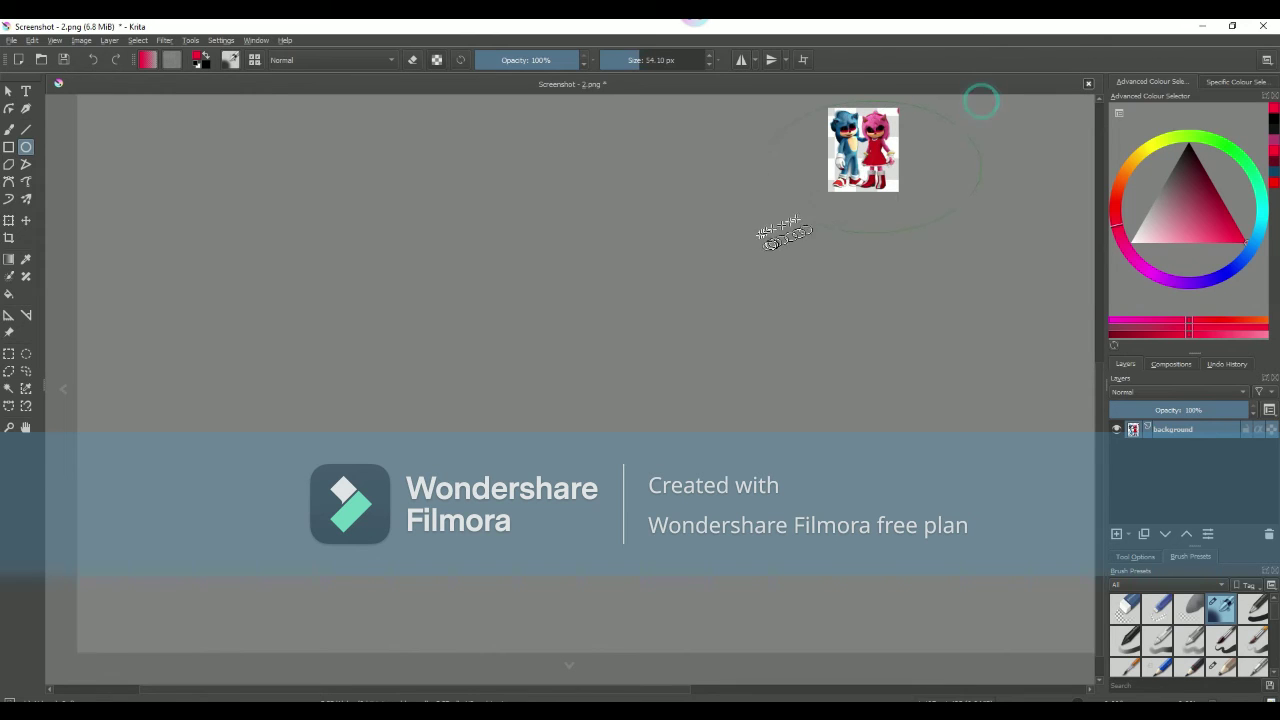
scroll(805, 160, "up", 1)
scroll(841, 128, "down", 1)
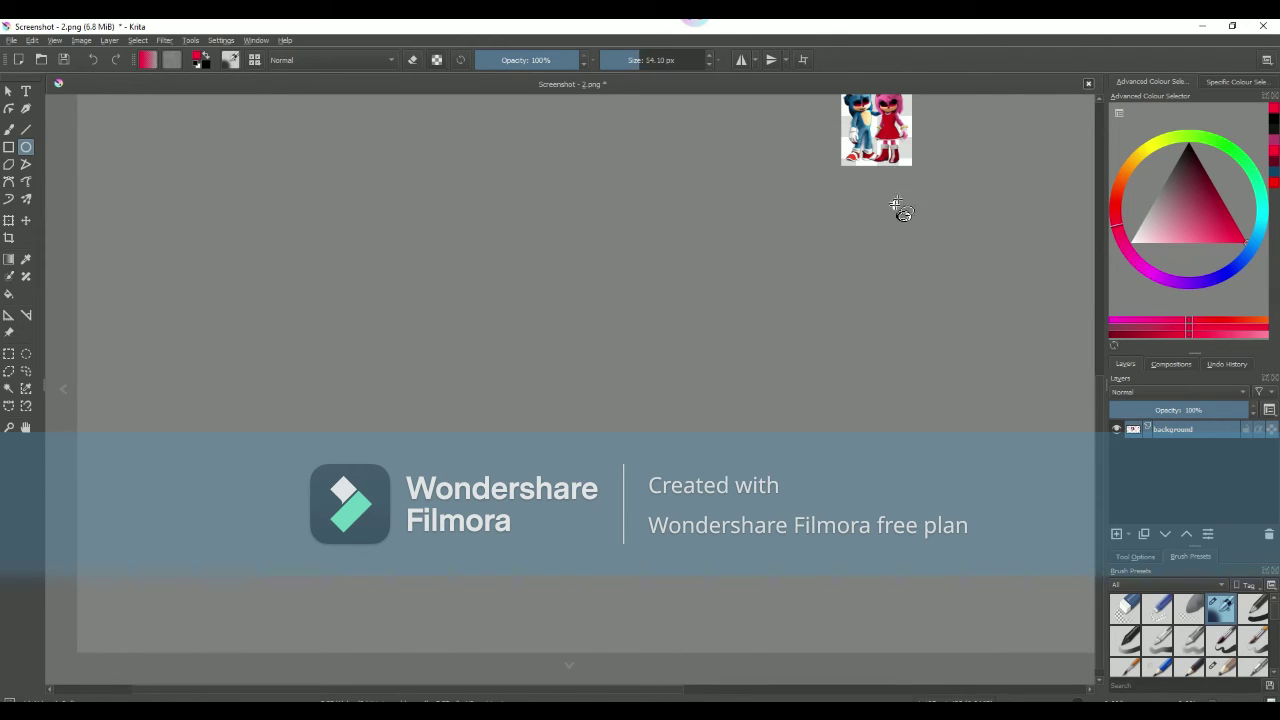
scroll(897, 205, "up", 1)
scroll(921, 131, "down", 1)
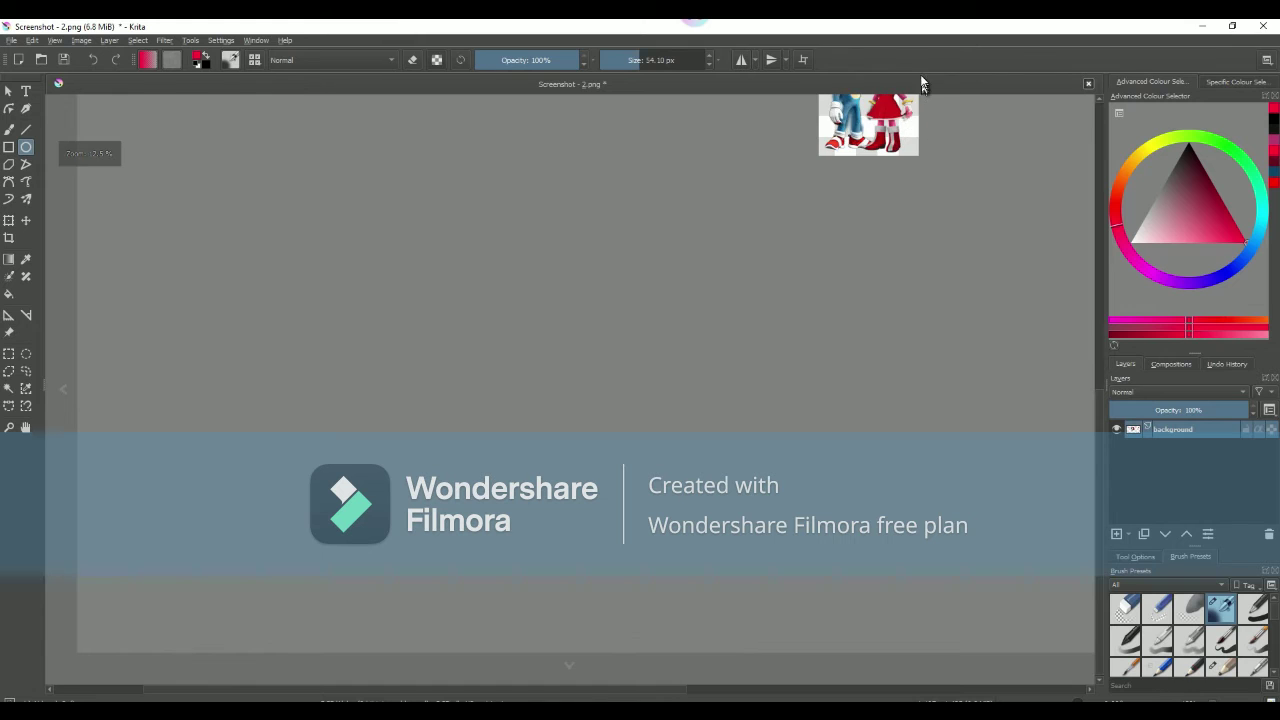
scroll(915, 90, "up", 3)
scroll(870, 130, "up", 3)
scroll(830, 160, "up", 3)
scroll(815, 170, "down", 5)
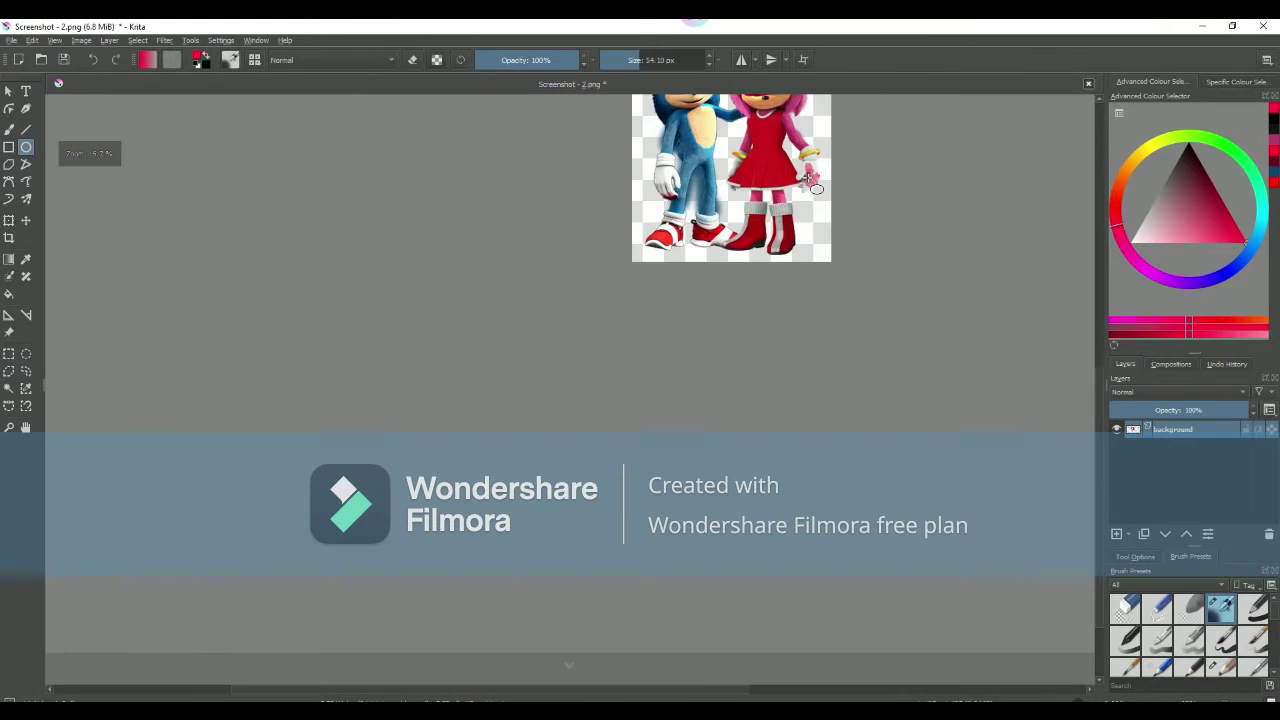
scroll(800, 110, "down", 2)
scroll(777, 131, "up", 3)
scroll(850, 150, "up", 2)
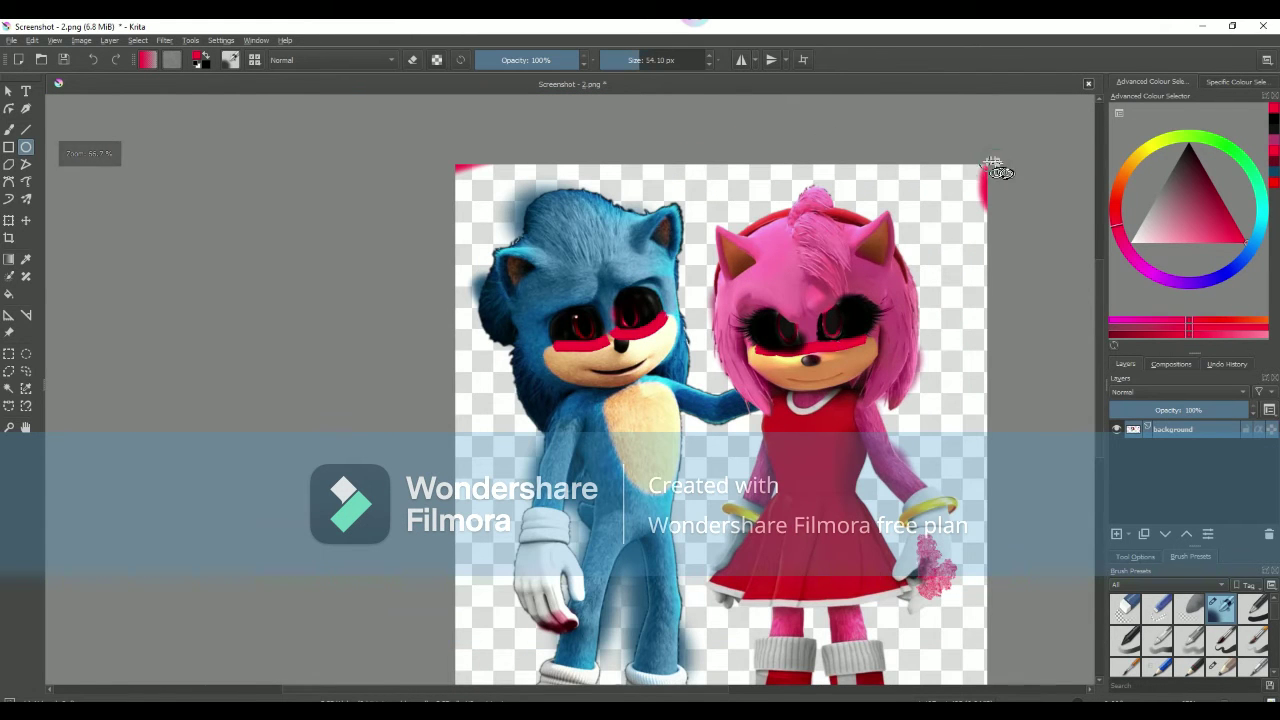
mouse_move(993, 165)
left_mouse_down()
mouse_move(455, 540)
mouse_move(394, 543)
left_mouse_up()
- Start a new ellipse at the image's left edge, then undo the red ring
scroll(455, 540, "down", 3)
scroll(400, 500, "down", 3)
scroll(432, 355, "up", 2)
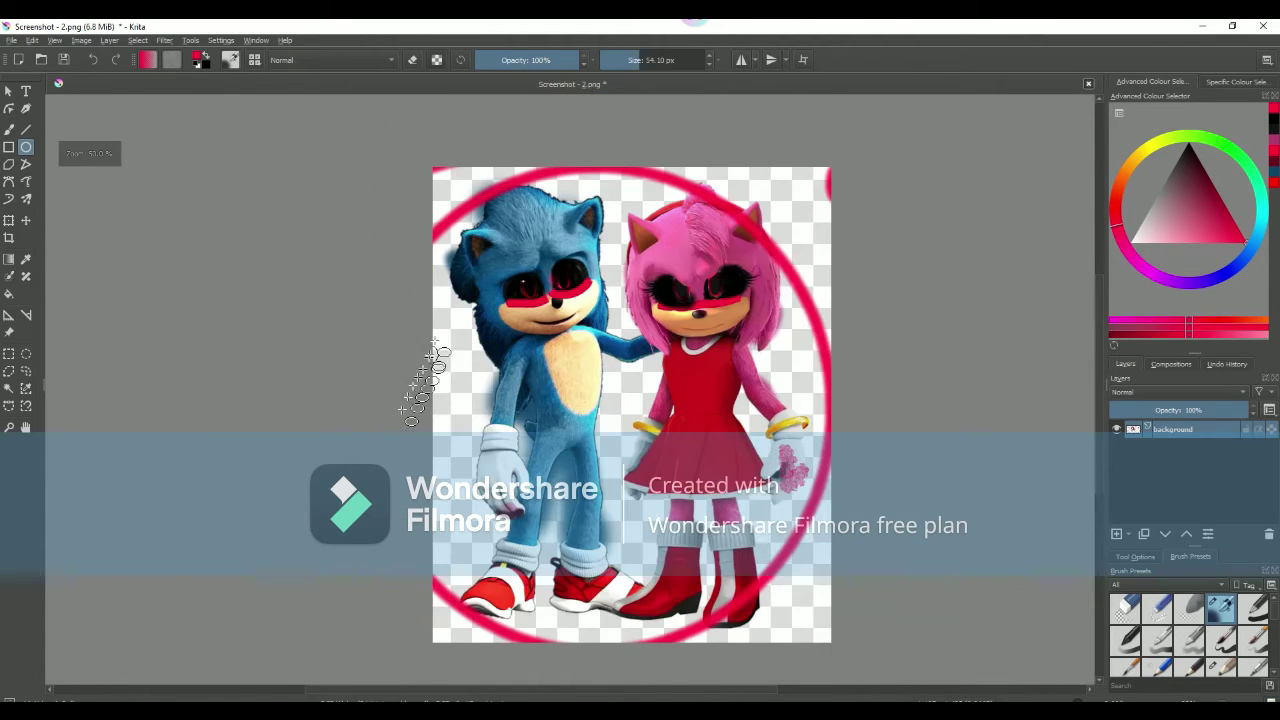
scroll(430, 355, "up", 1)
left_click_drag(437, 210, 440, 685)
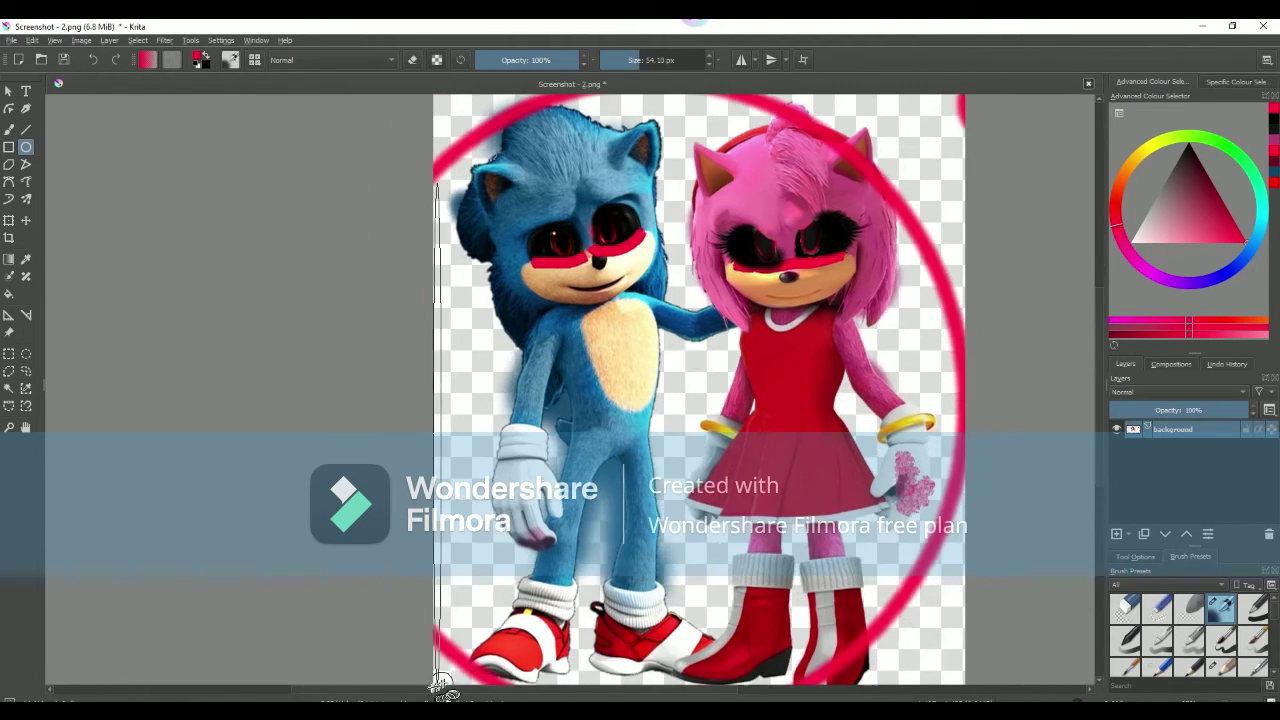
scroll(385, 440, "down", 3)
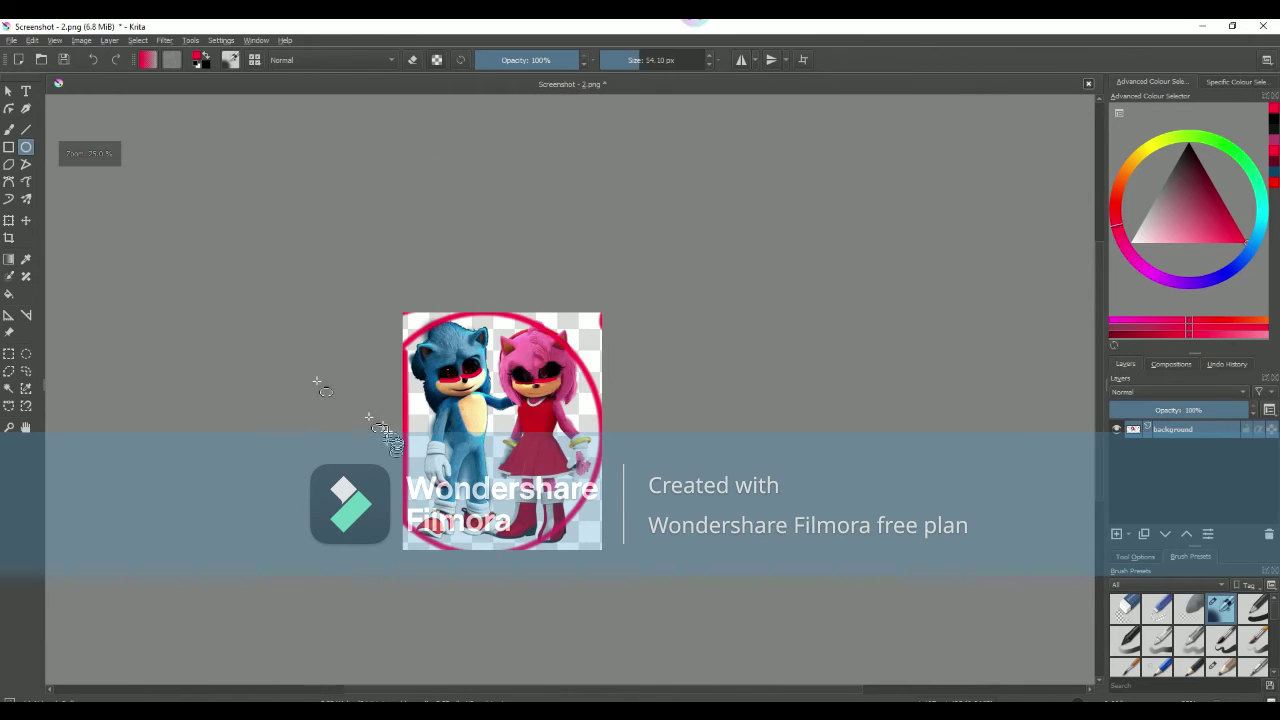
left_click(93, 60)
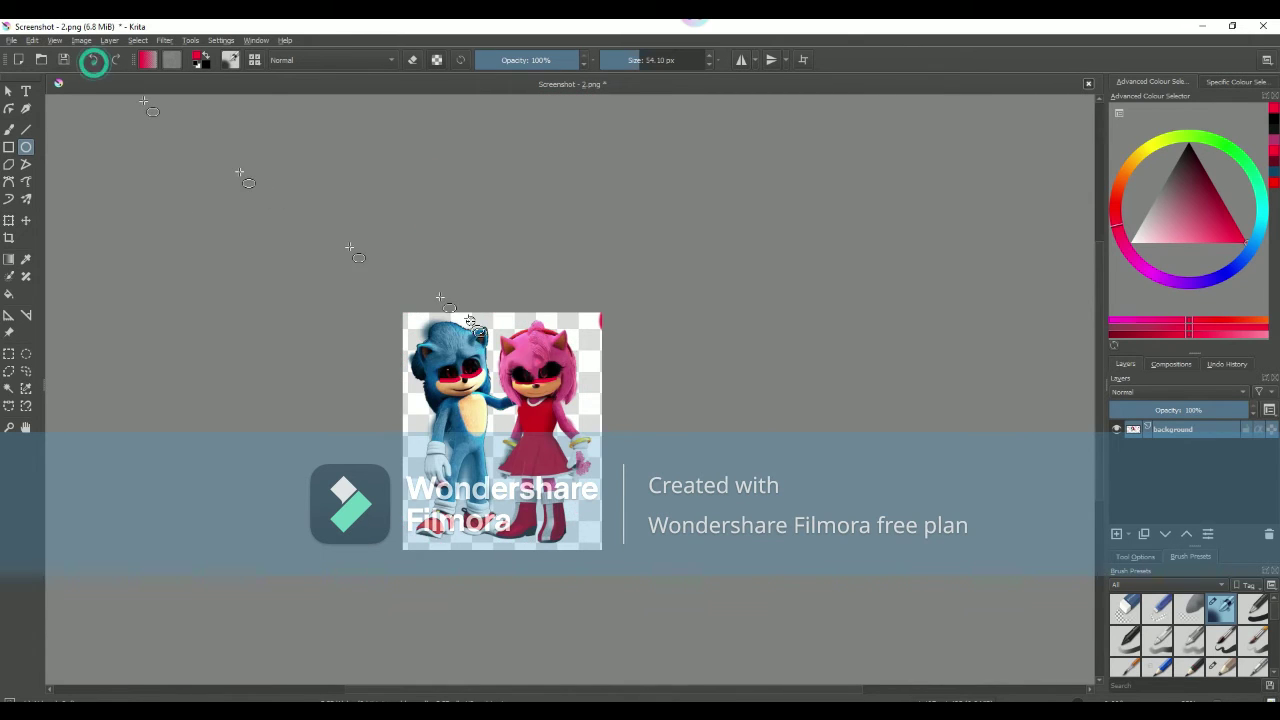
scroll(444, 310, "up", 1)
- Draw a large red circle enclosing both Sonic and Amy
left_click_drag(648, 312, 356, 627)
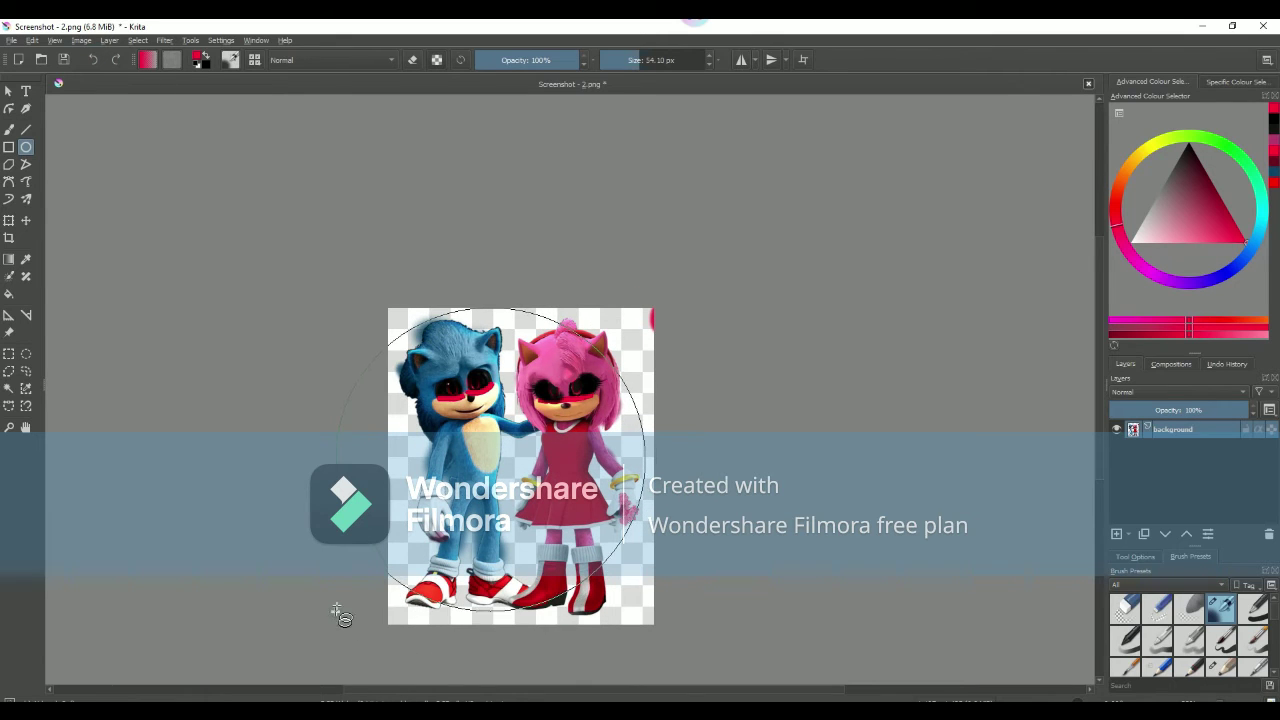
left_click_drag(356, 627, 592, 350)
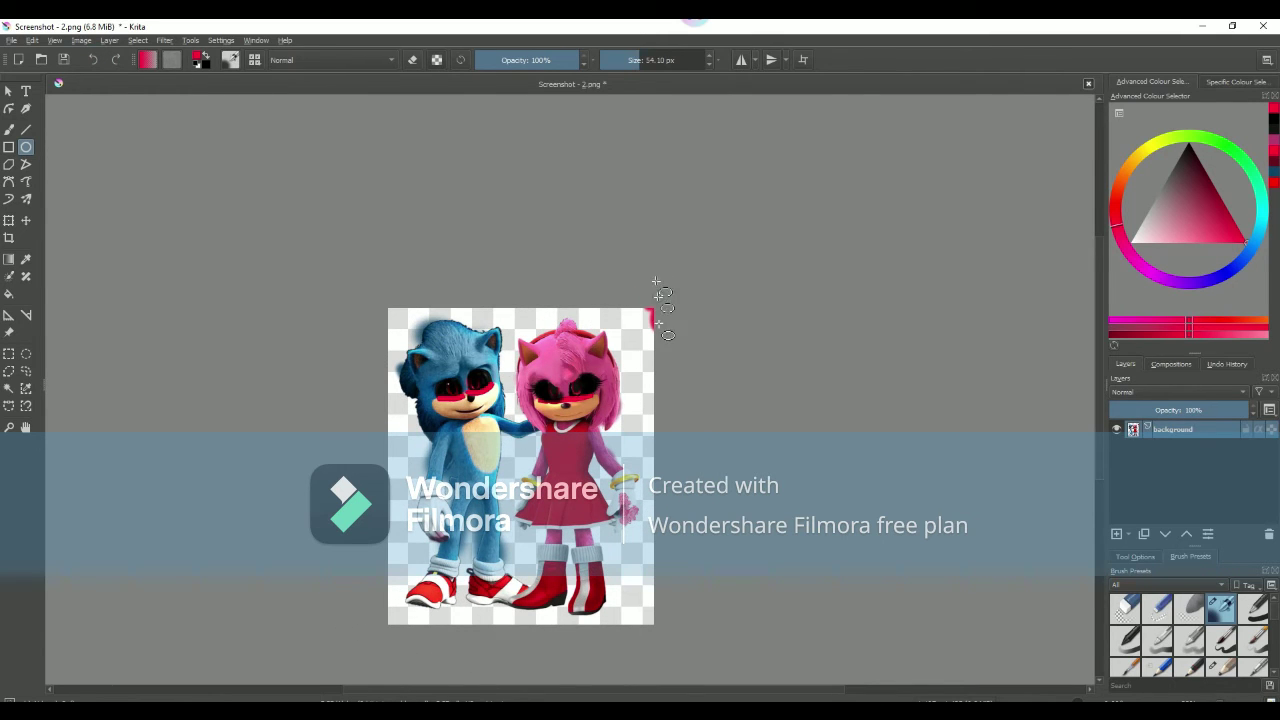
scroll(733, 244, "down", 1)
scroll(677, 298, "up", 1)
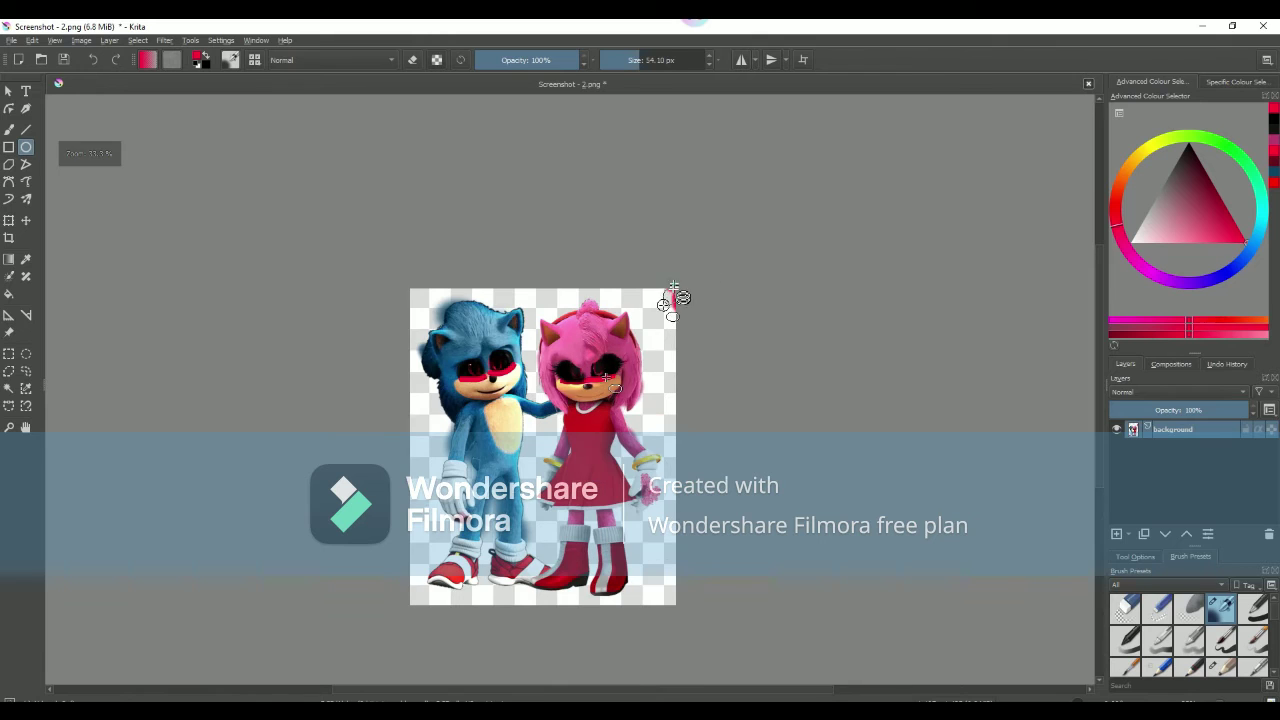
mouse_move(674, 296)
left_mouse_down()
mouse_move(360, 627)
mouse_move(365, 606)
left_mouse_up()
scroll(400, 450, "up", 2)
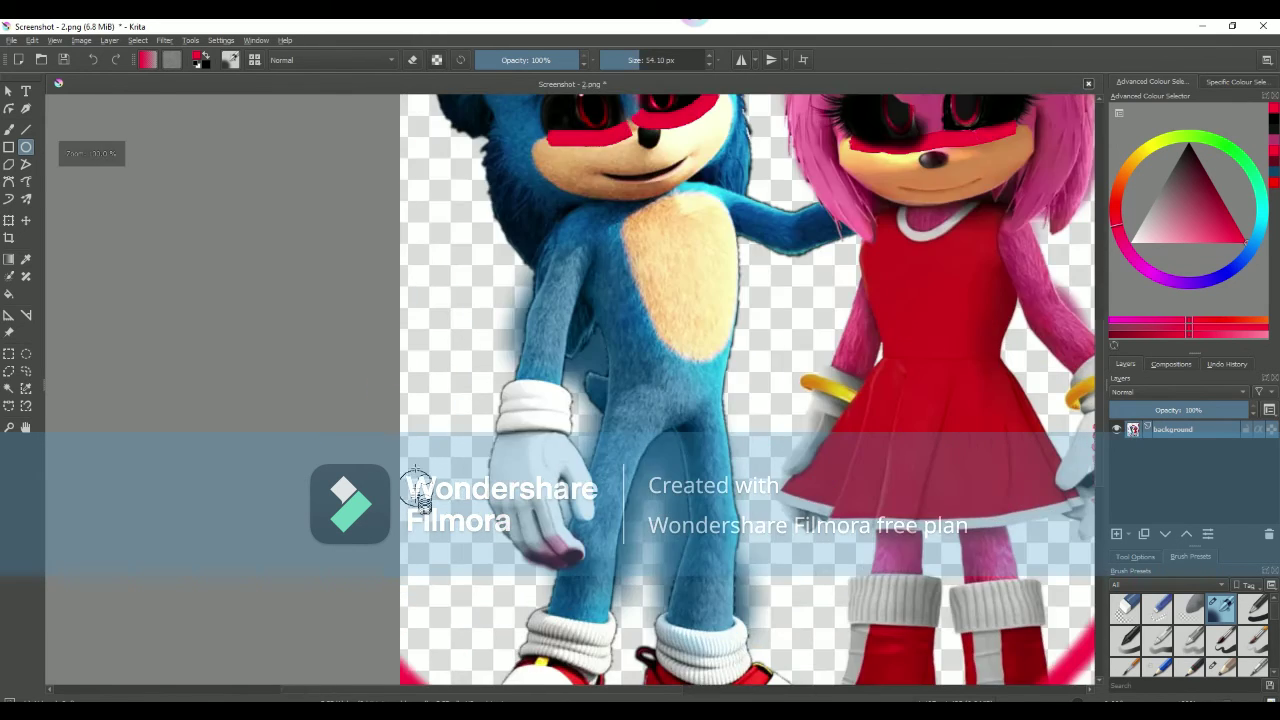
scroll(432, 290, "down", 2)
scroll(410, 195, "up", 2)
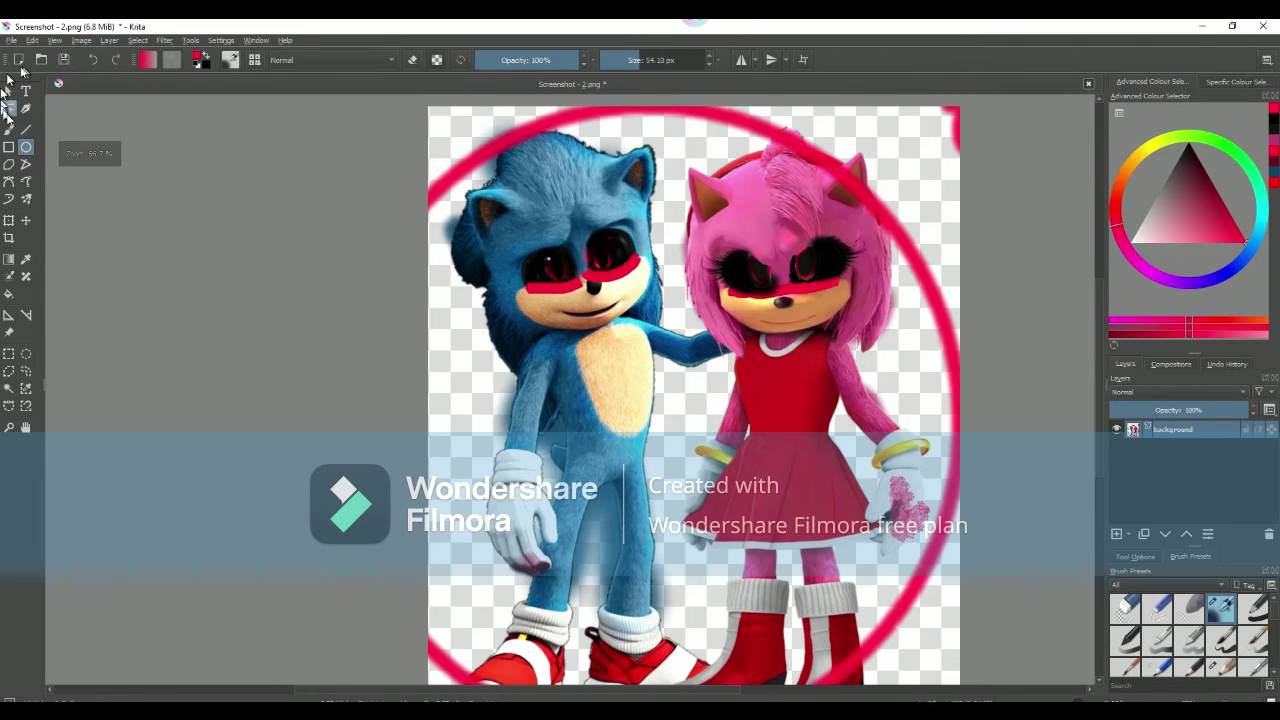
- Paint a red stroke down the image's left edge
scroll(430, 234, "up", 2)
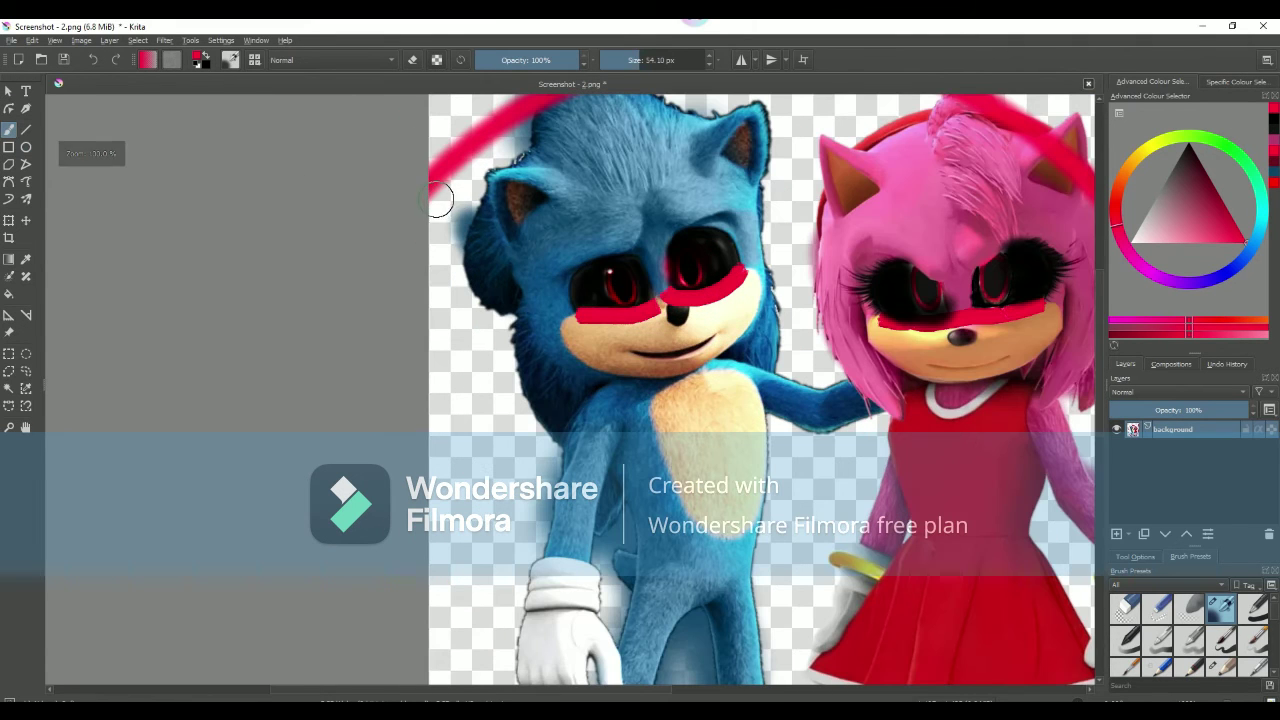
left_click_drag(440, 198, 435, 455)
scroll(445, 616, "down", 5)
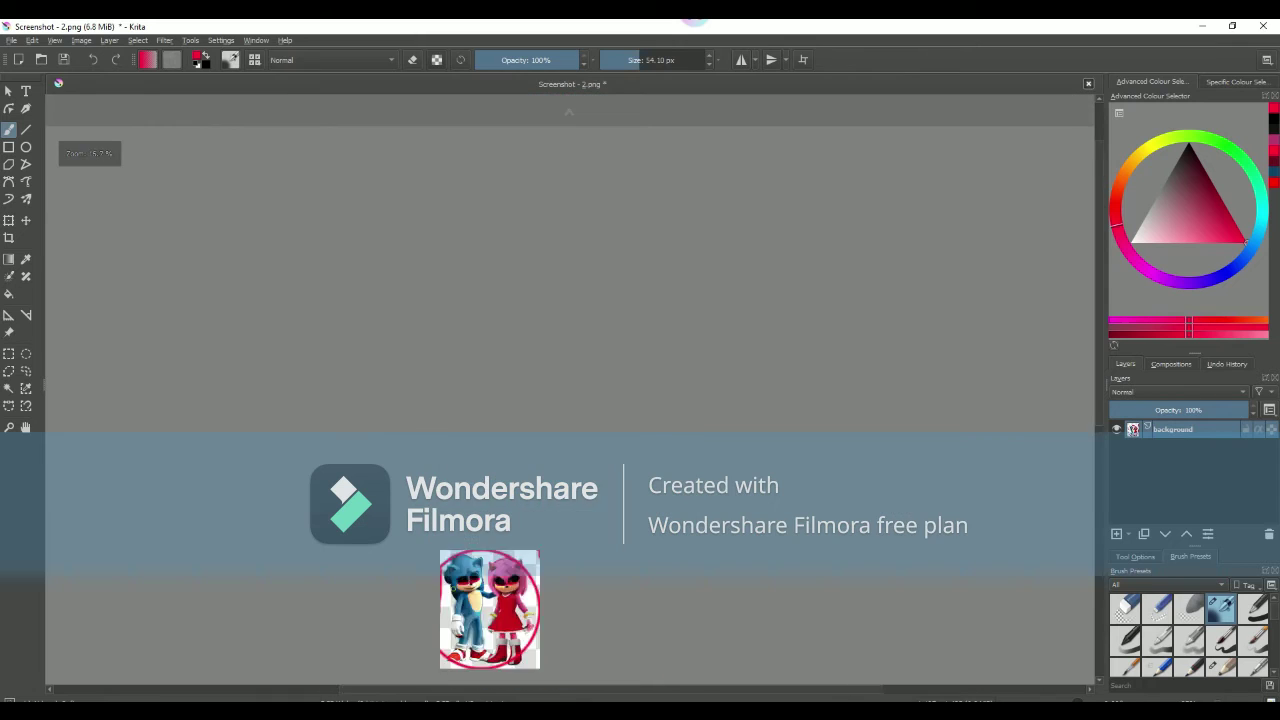
scroll(455, 662, "up", 3)
scroll(482, 325, "down", 2)
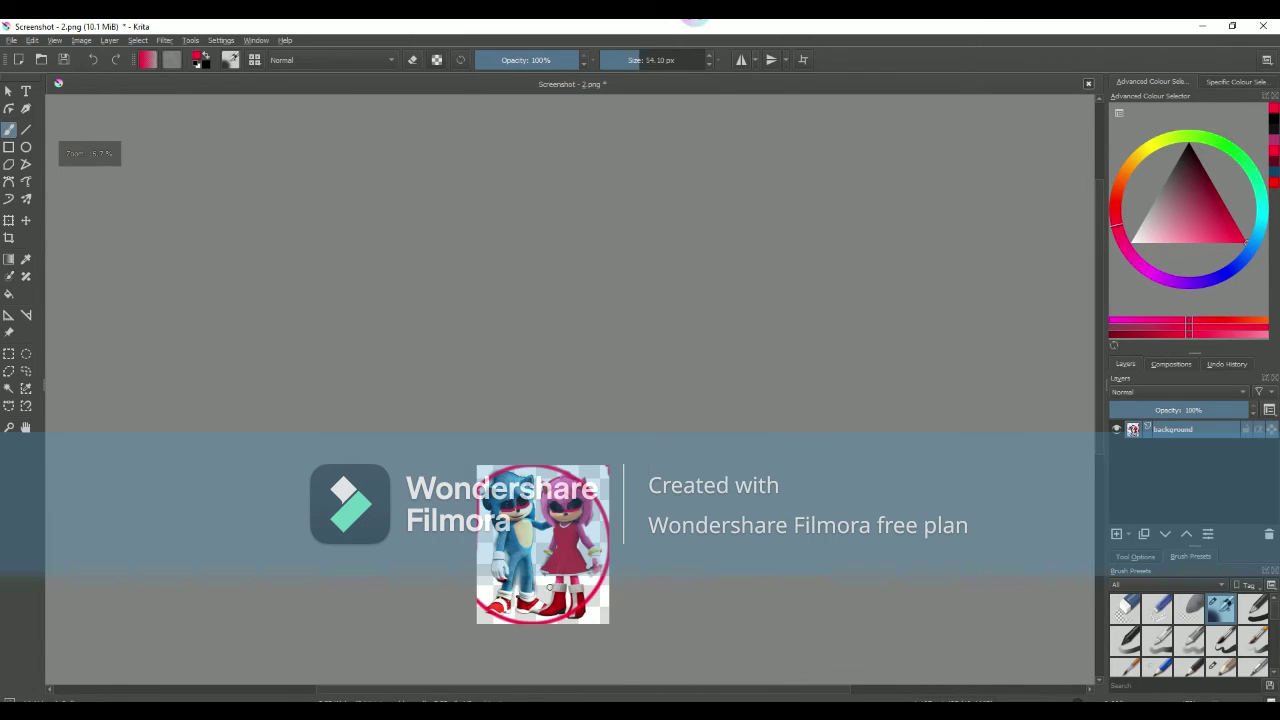
scroll(482, 325, "up", 4)
scroll(482, 325, "up", 1)
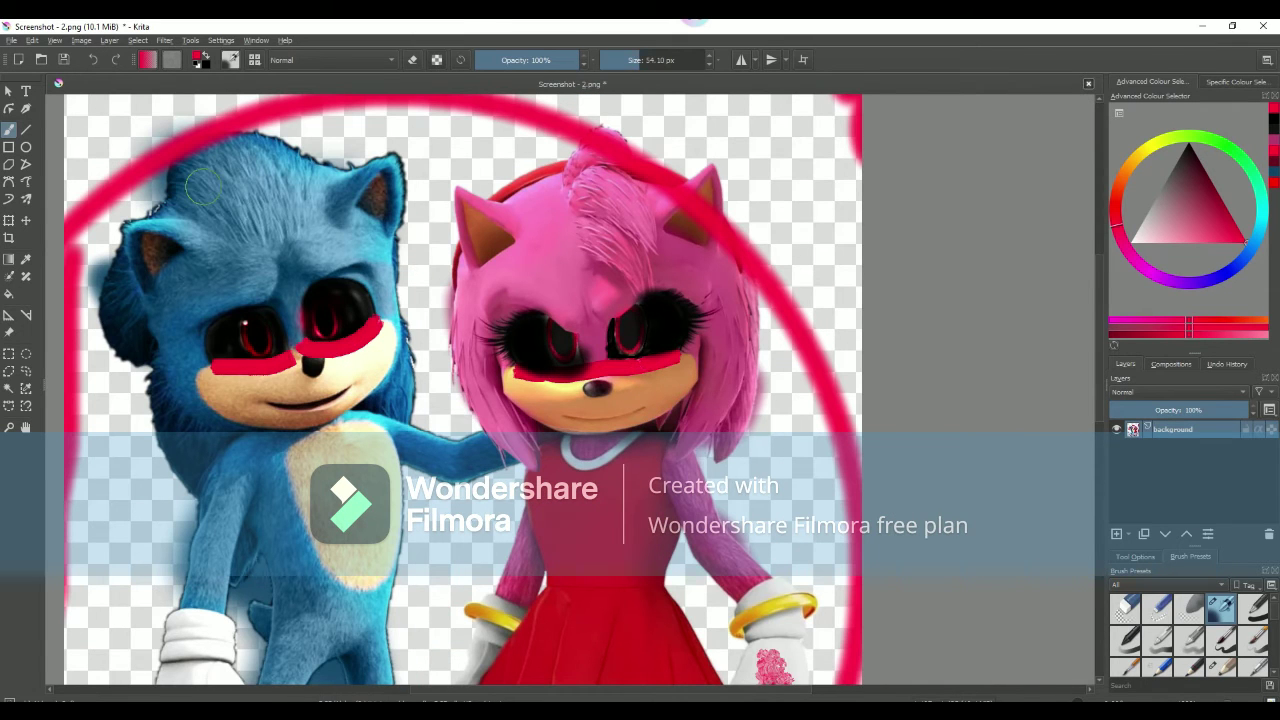
scroll(545, 190, "up", 1)
scroll(529, 300, "up", 2)
scroll(486, 214, "down", 3)
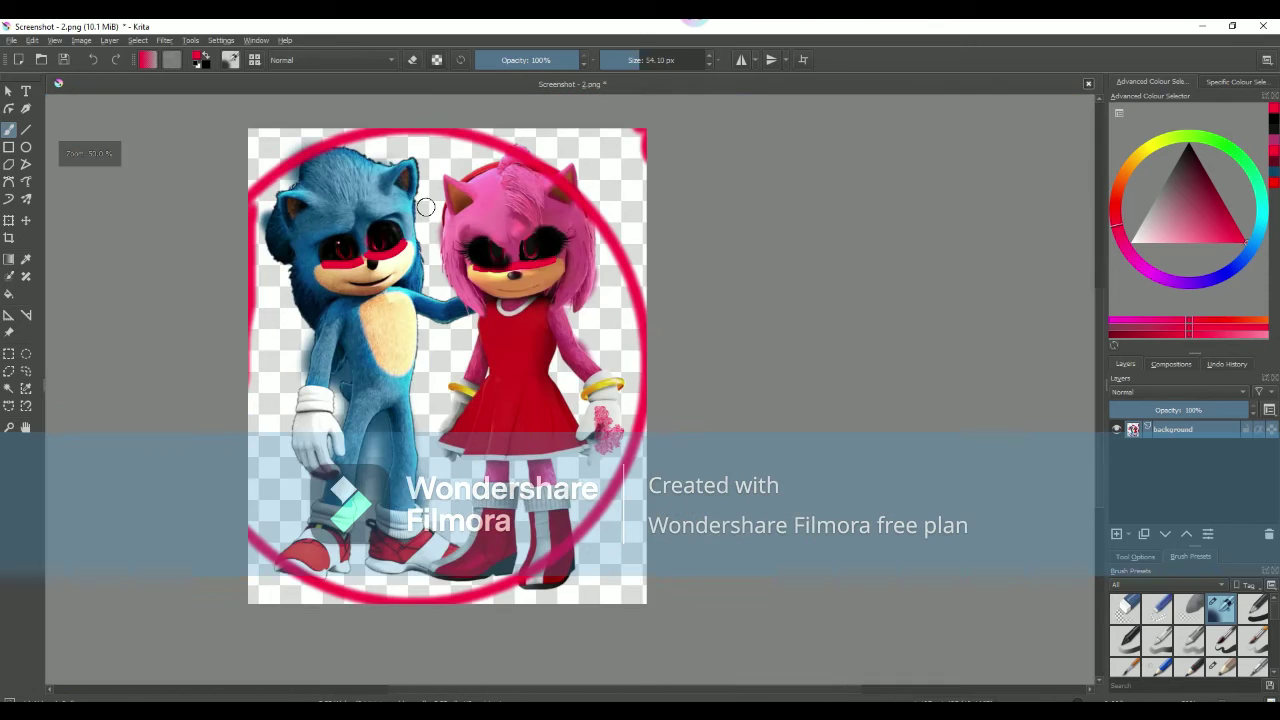
scroll(429, 200, "up", 1)
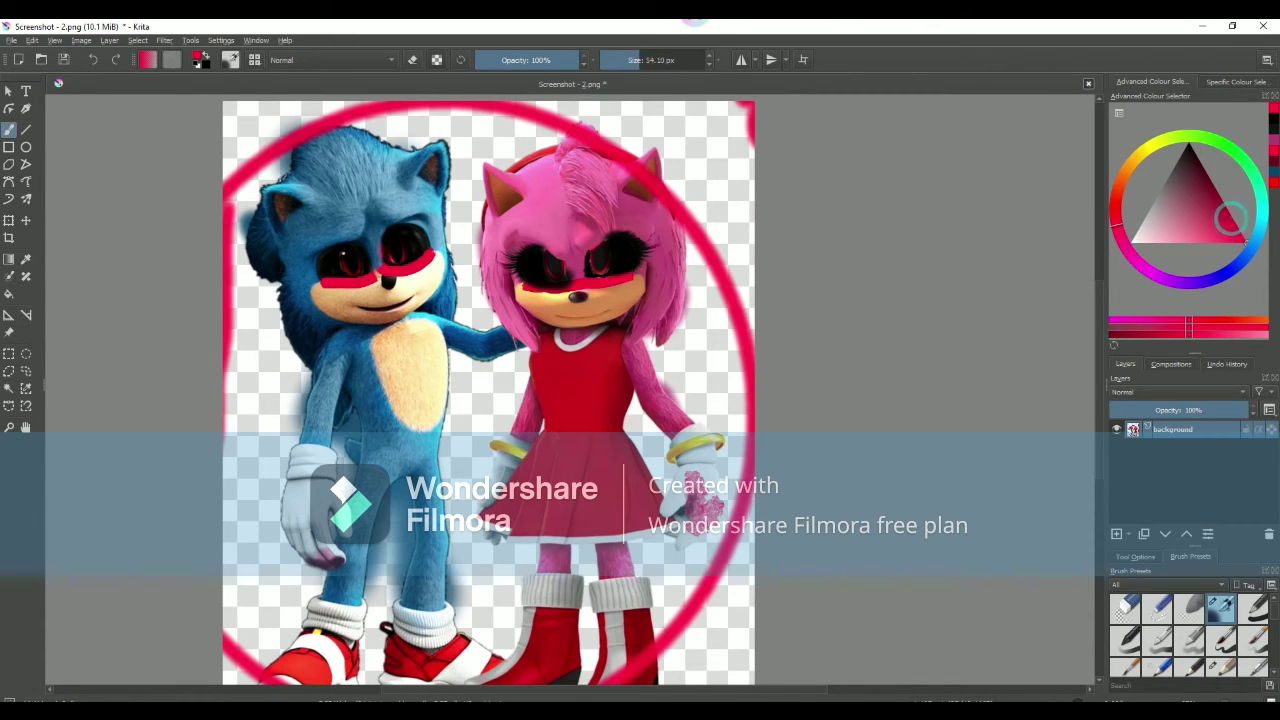
- Switch to a soft 15% opacity brush and stain both of Amy's gloves pink
left_click(1221, 660)
scroll(381, 397, "up", 2)
scroll(381, 397, "up", 3)
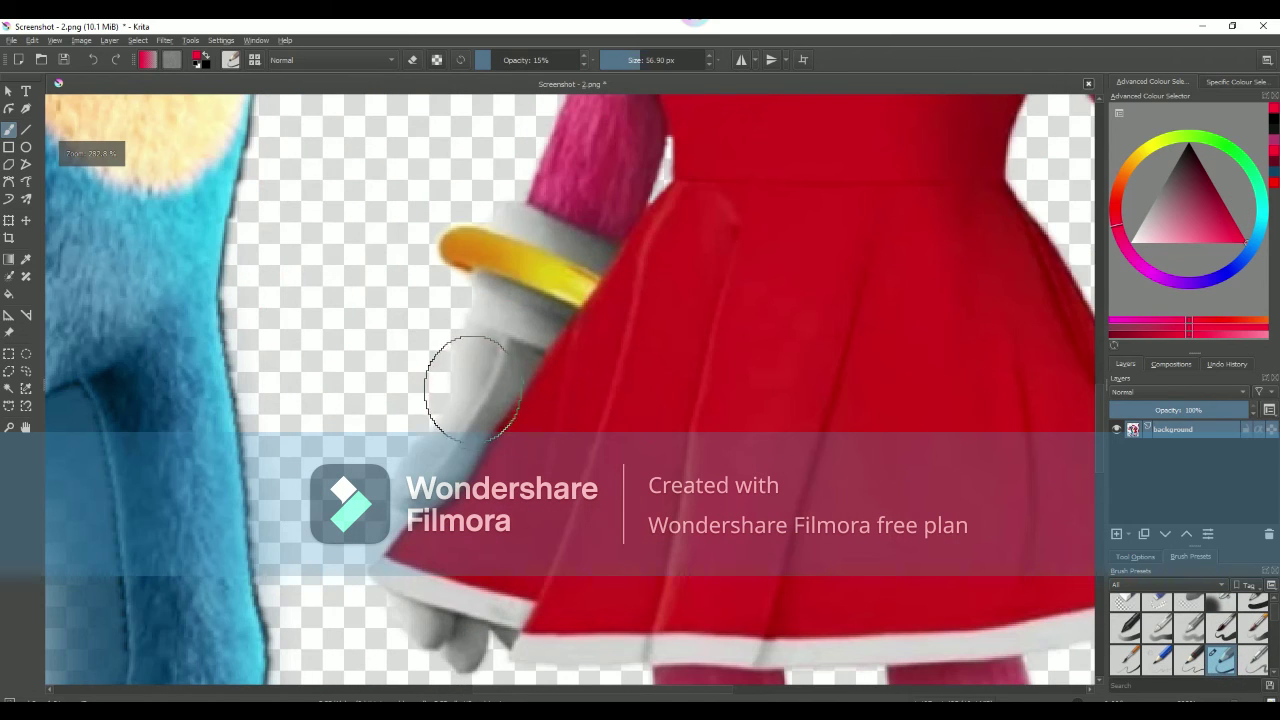
mouse_move(470, 388)
left_mouse_down()
mouse_move(443, 400)
mouse_move(430, 440)
left_mouse_up()
scroll(430, 450, "down", 3)
scroll(425, 505, "up", 2)
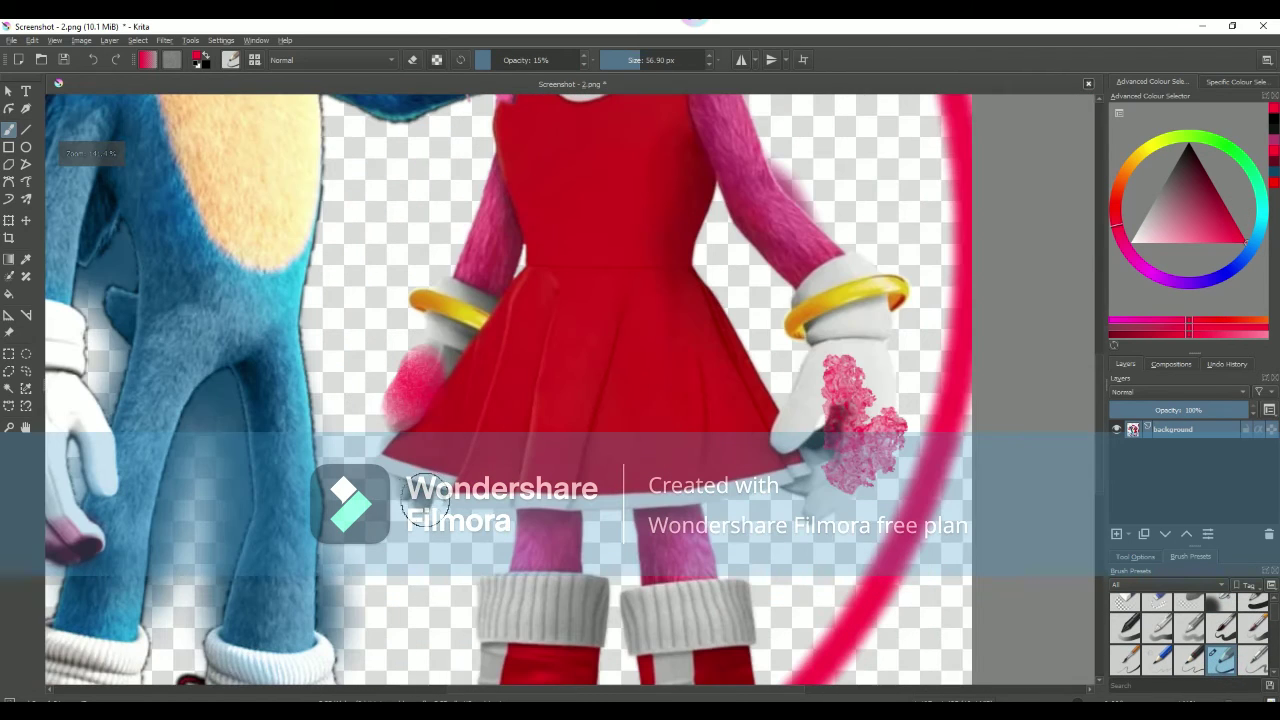
left_click_drag(840, 446, 858, 472)
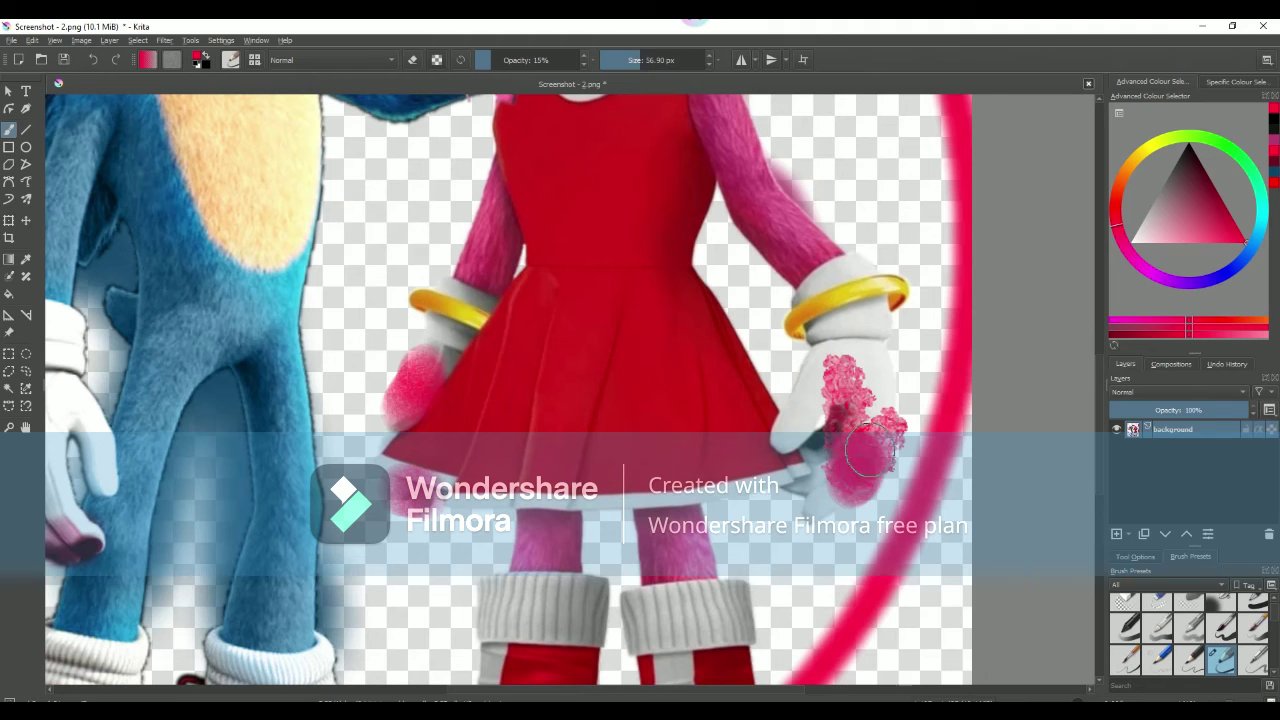
left_click_drag(858, 415, 845, 435)
scroll(830, 420, "down", 4)
scroll(780, 300, "up", 1)
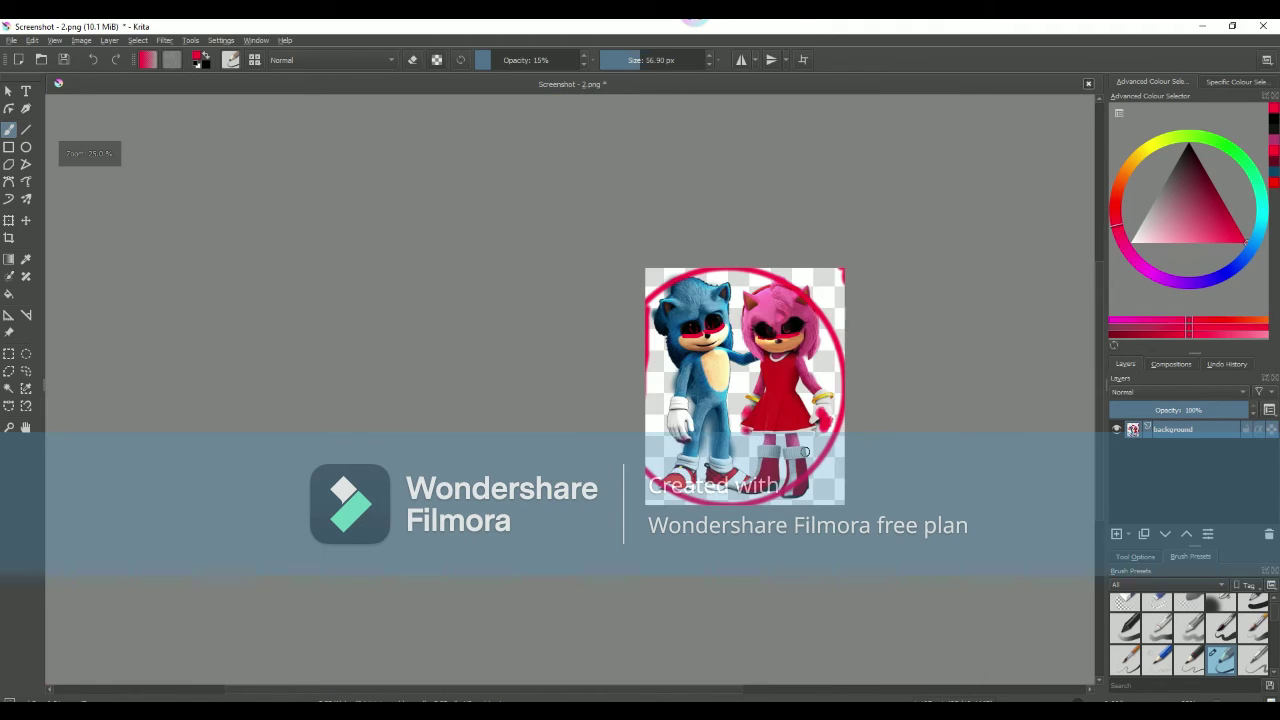
scroll(760, 256, "up", 1)
scroll(740, 290, "up", 2)
scroll(600, 320, "up", 2)
scroll(517, 343, "up", 1)
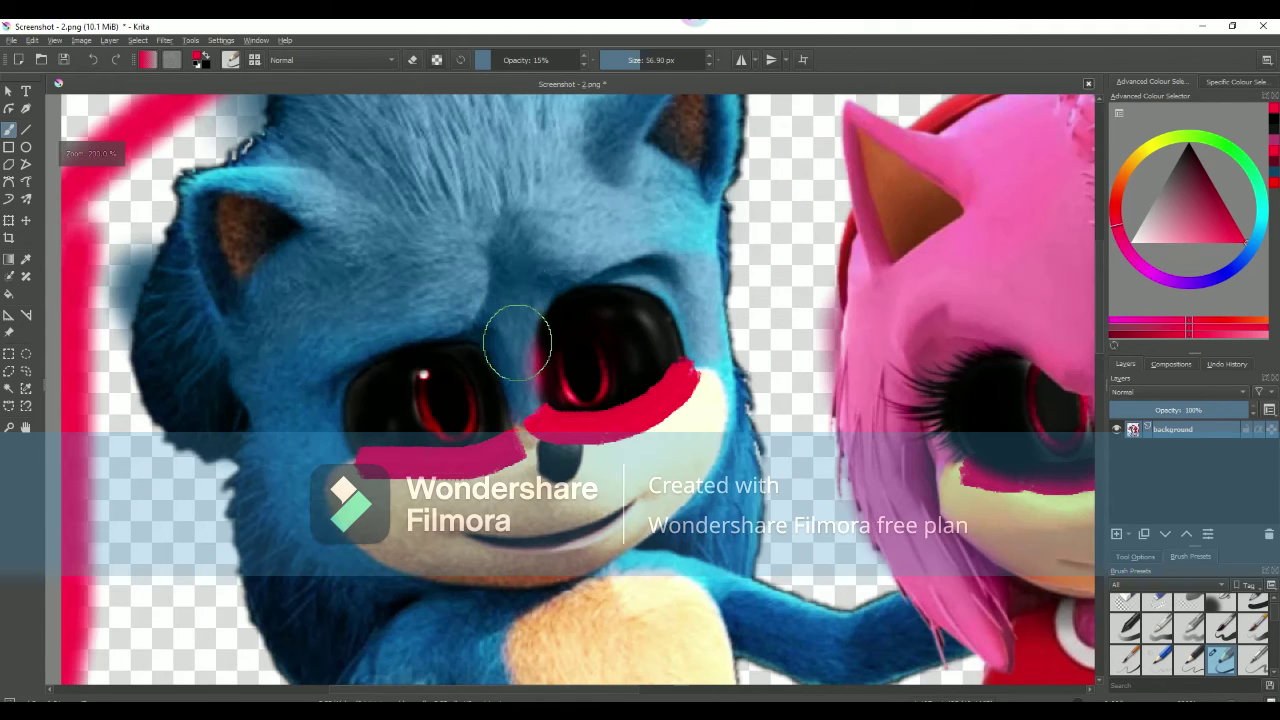
scroll(503, 285, "up", 1)
scroll(497, 320, "up", 1)
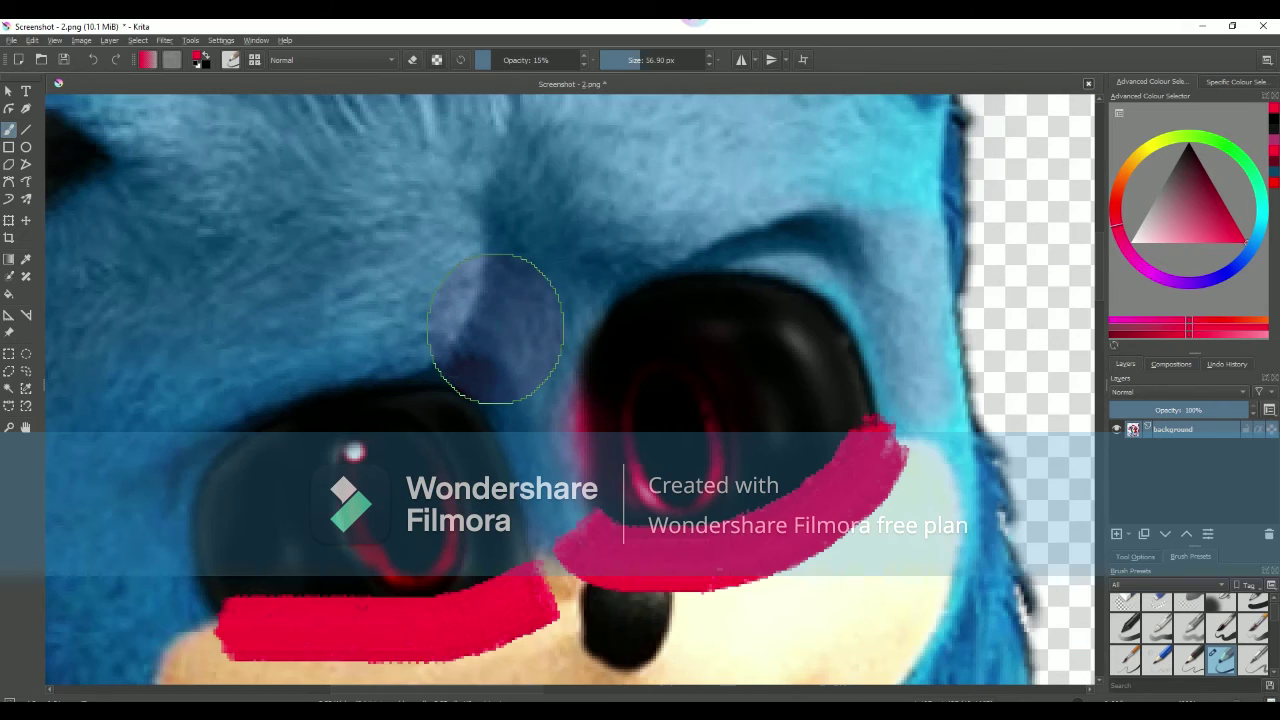
scroll(495, 328, "down", 3)
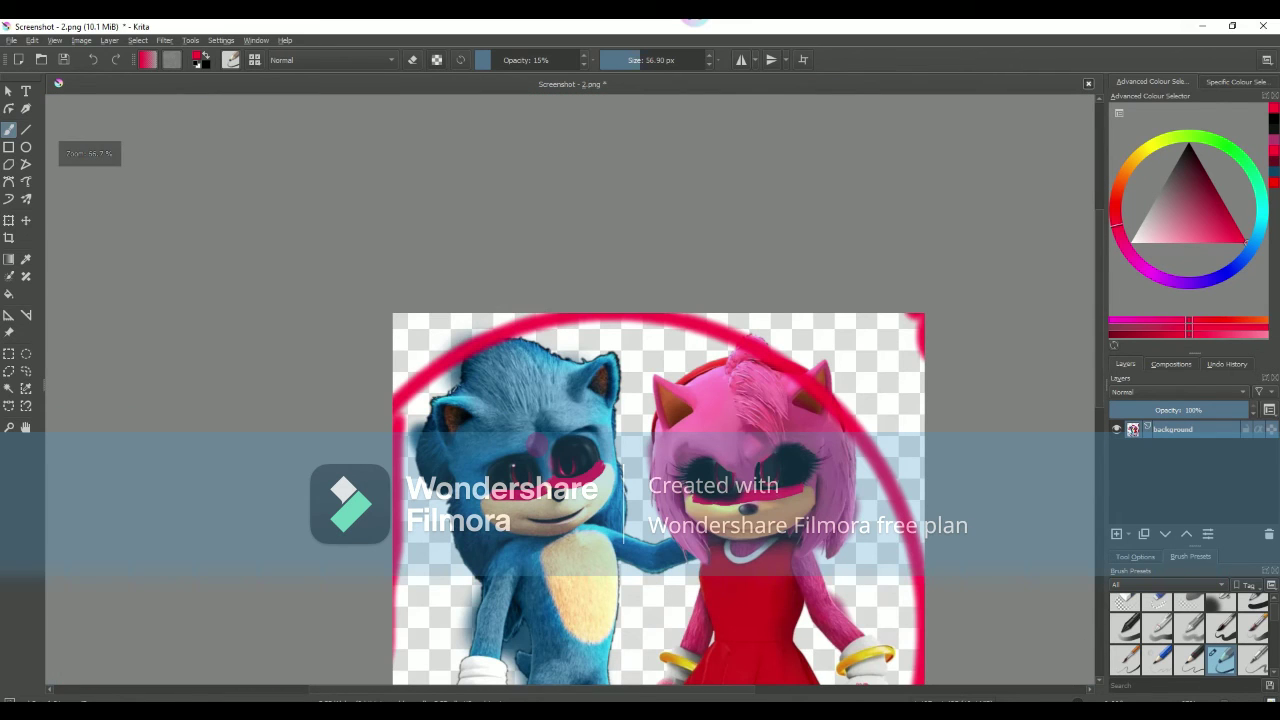
- Reduce the brush size to 3.65 px
left_click_drag(643, 59, 610, 60)
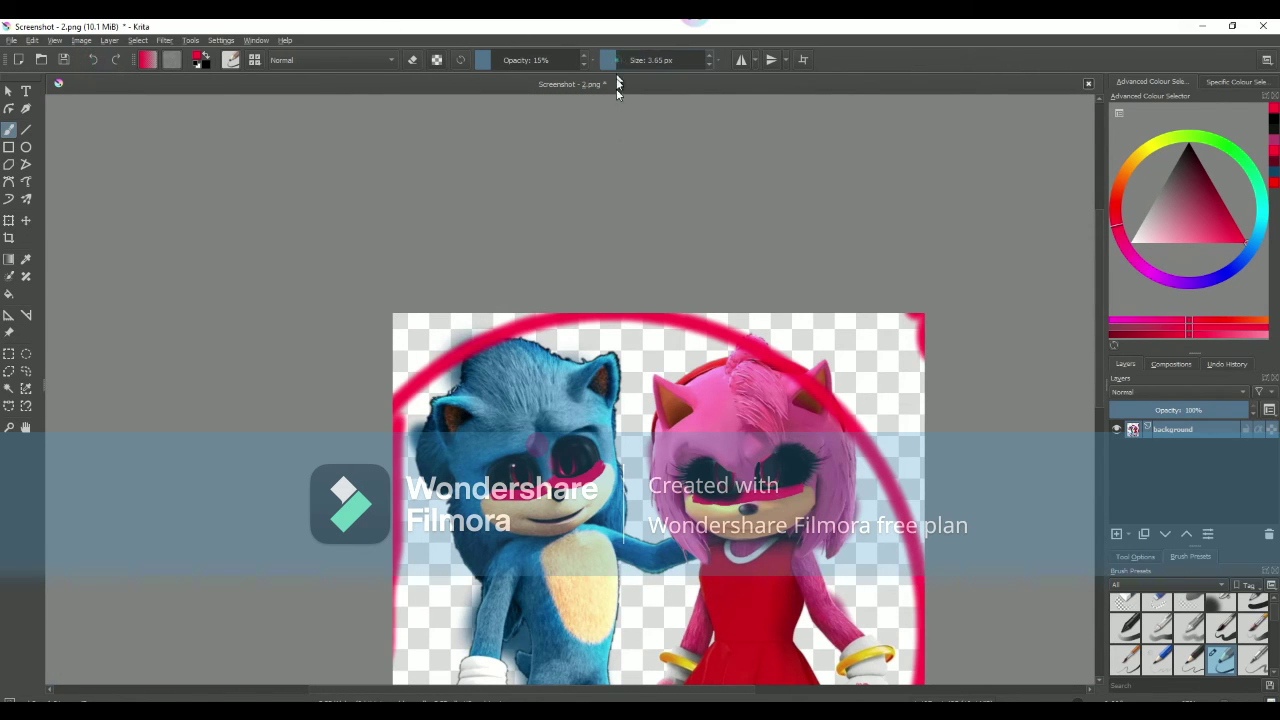
scroll(532, 381, "up", 2)
scroll(532, 381, "up", 1)
scroll(532, 381, "up", 3)
scroll(532, 381, "up", 3)
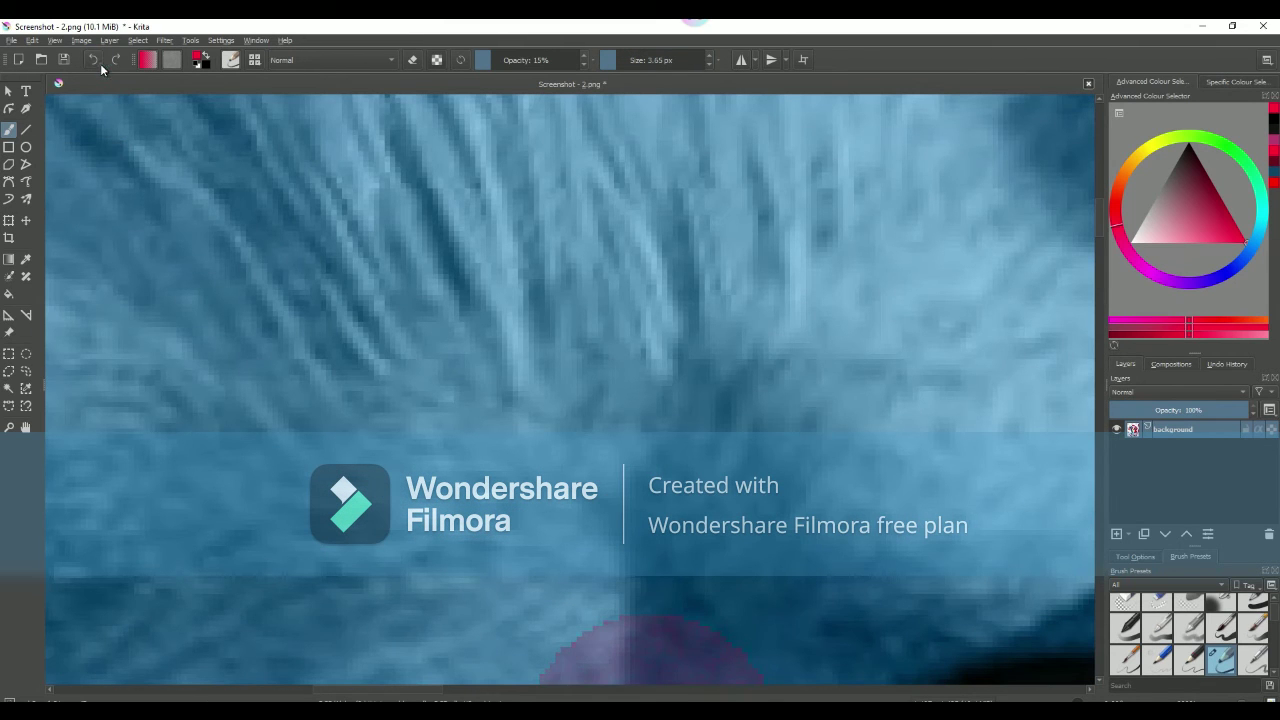
- Undo a stray pink forehead stroke and a first line attempt using the Line tool
scroll(457, 416, "up", 1)
mouse_move(510, 421)
left_mouse_down()
mouse_move(457, 416)
mouse_move(535, 458)
mouse_move(550, 520)
mouse_move(548, 633)
left_mouse_up()
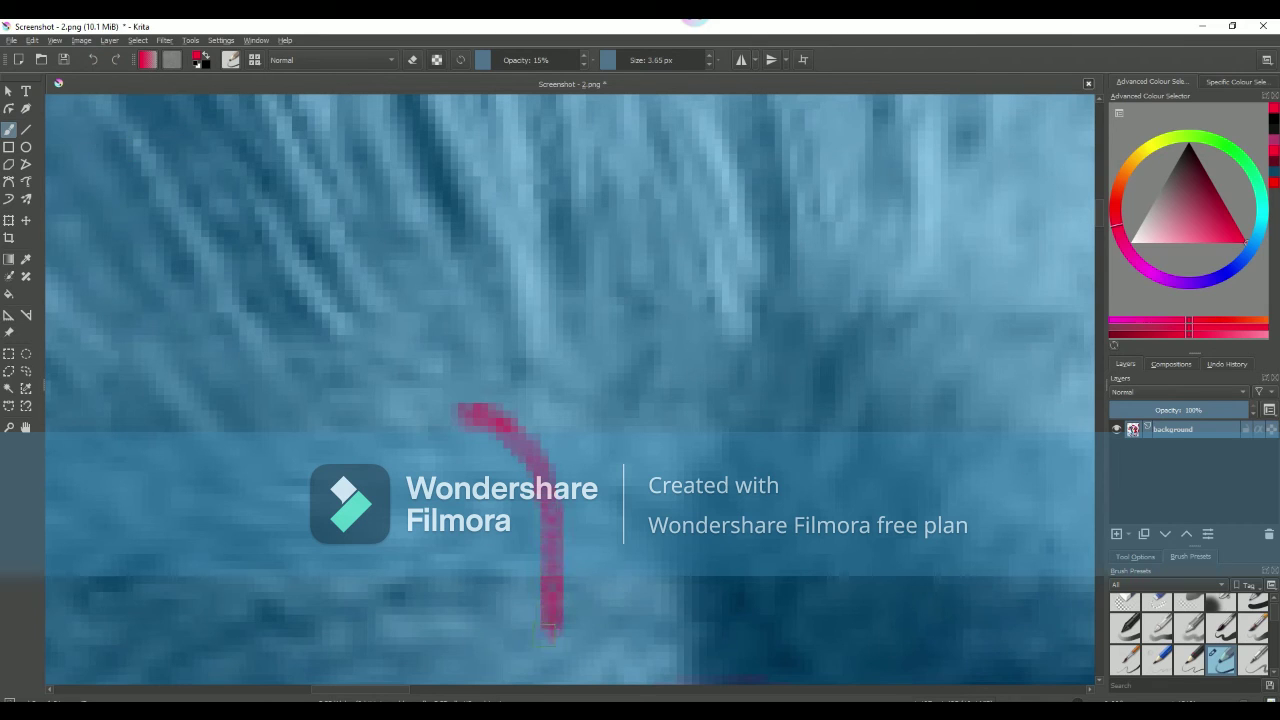
left_click(99, 59)
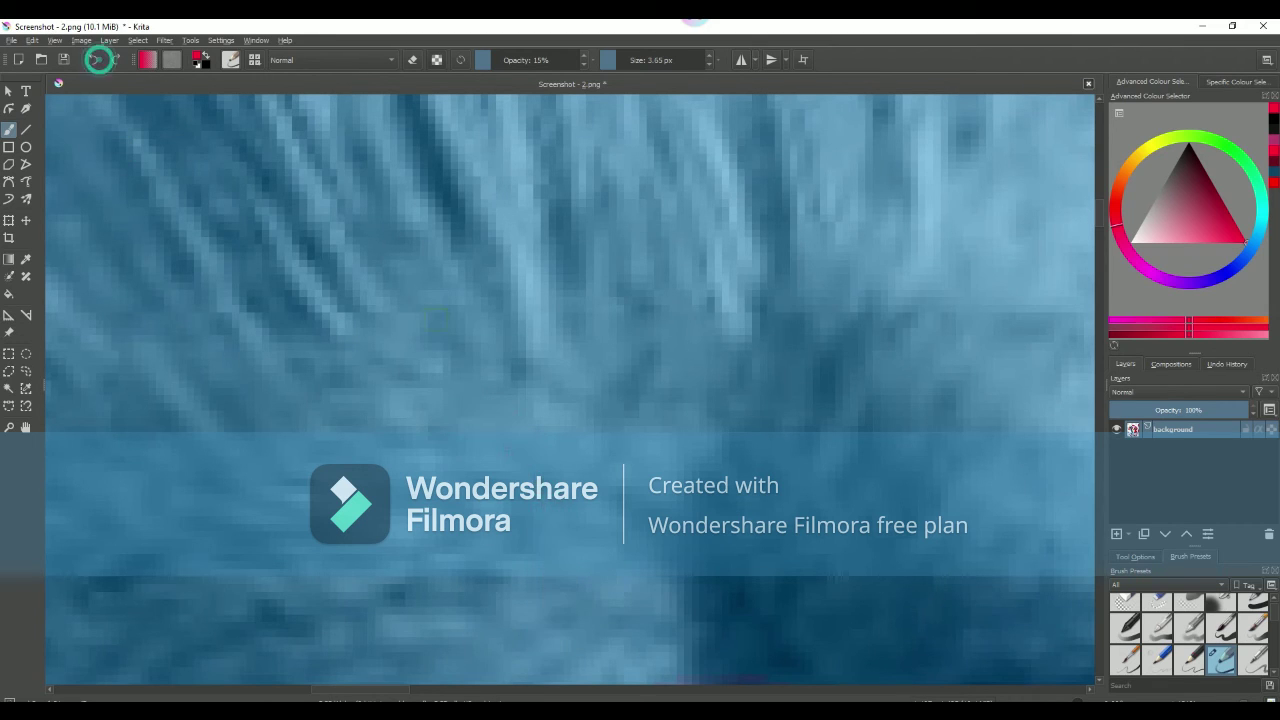
left_click(26, 130)
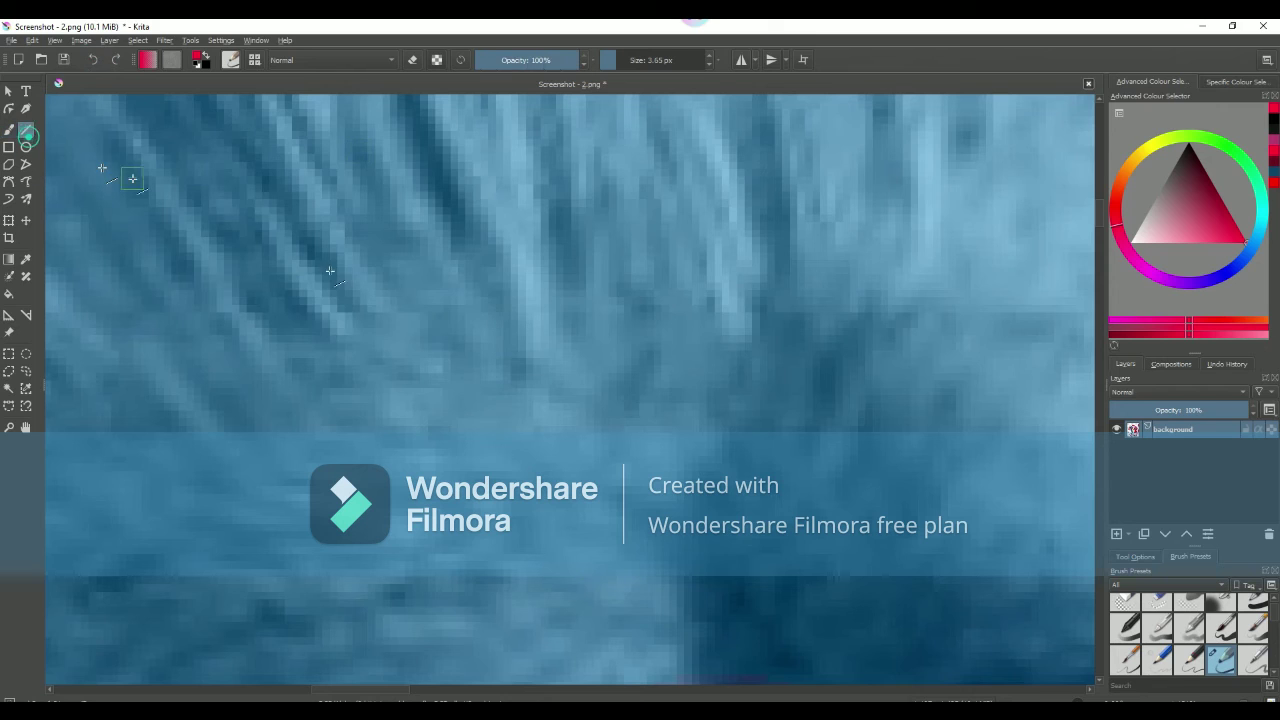
mouse_move(485, 250)
left_mouse_down()
mouse_move(490, 598)
mouse_move(476, 560)
left_mouse_up()
left_click(95, 59)
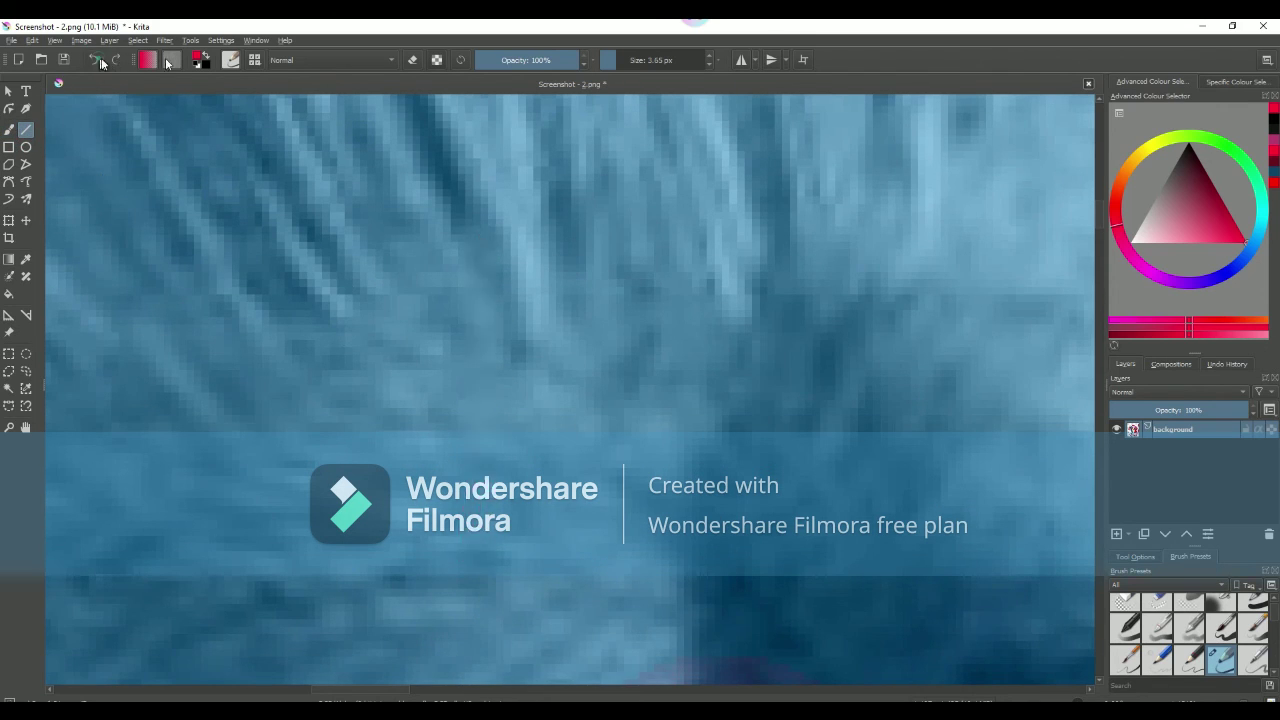
- Draw the cross's vertical red bar on Sonic's forehead, removing extra strokes
left_click_drag(522, 192, 526, 405)
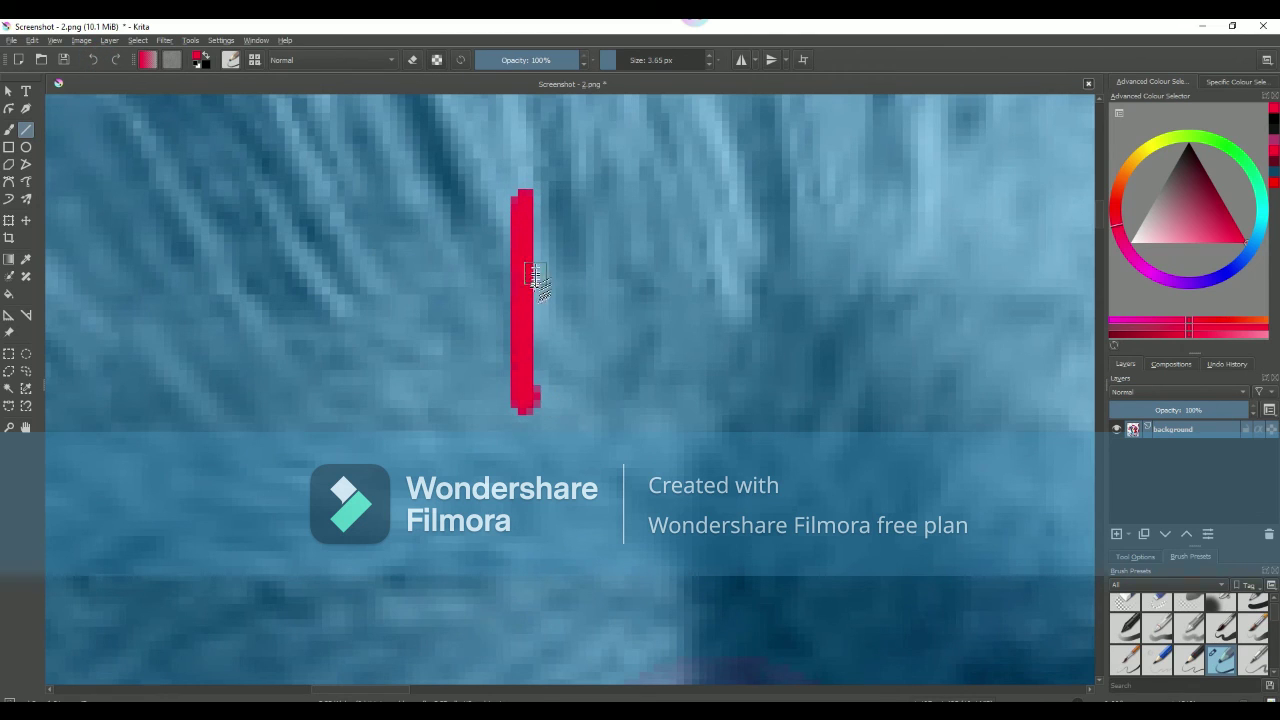
mouse_move(608, 256)
left_mouse_down()
mouse_move(610, 310)
mouse_move(412, 300)
mouse_move(420, 240)
mouse_move(515, 245)
left_mouse_up()
scroll(515, 245, "down", 5)
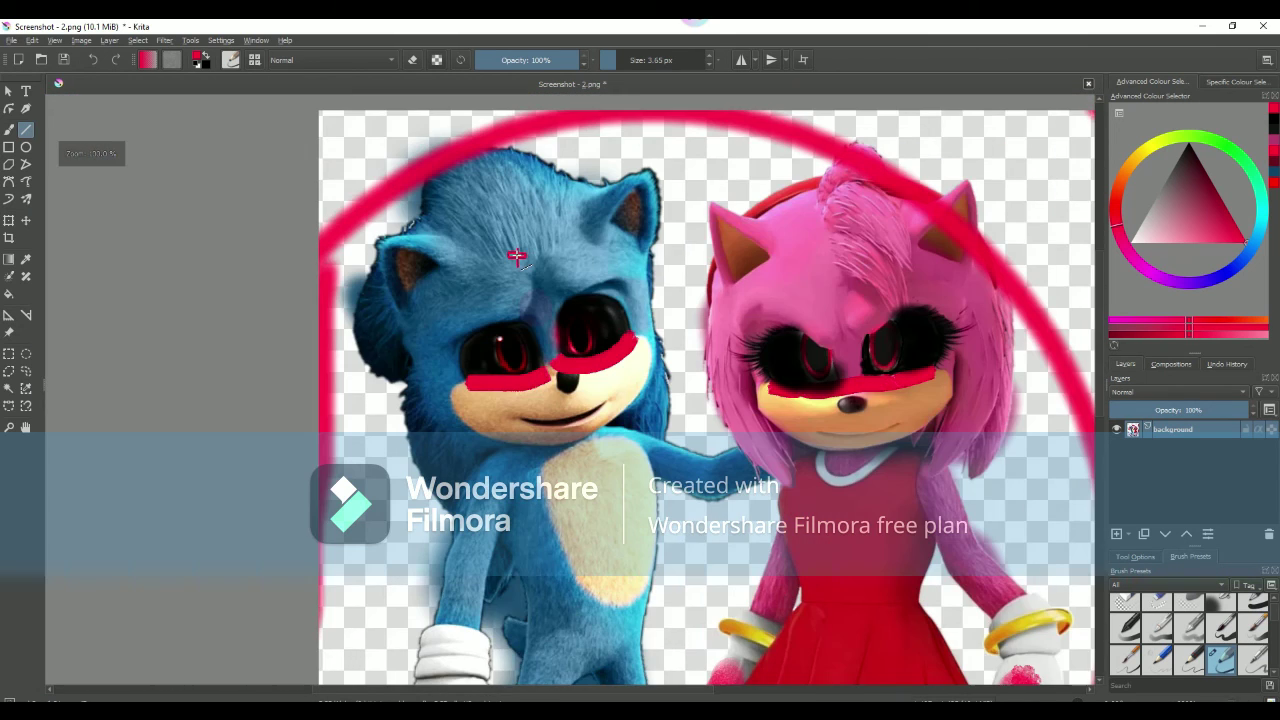
scroll(516, 256, "up", 2)
scroll(516, 256, "up", 2)
scroll(516, 256, "up", 2)
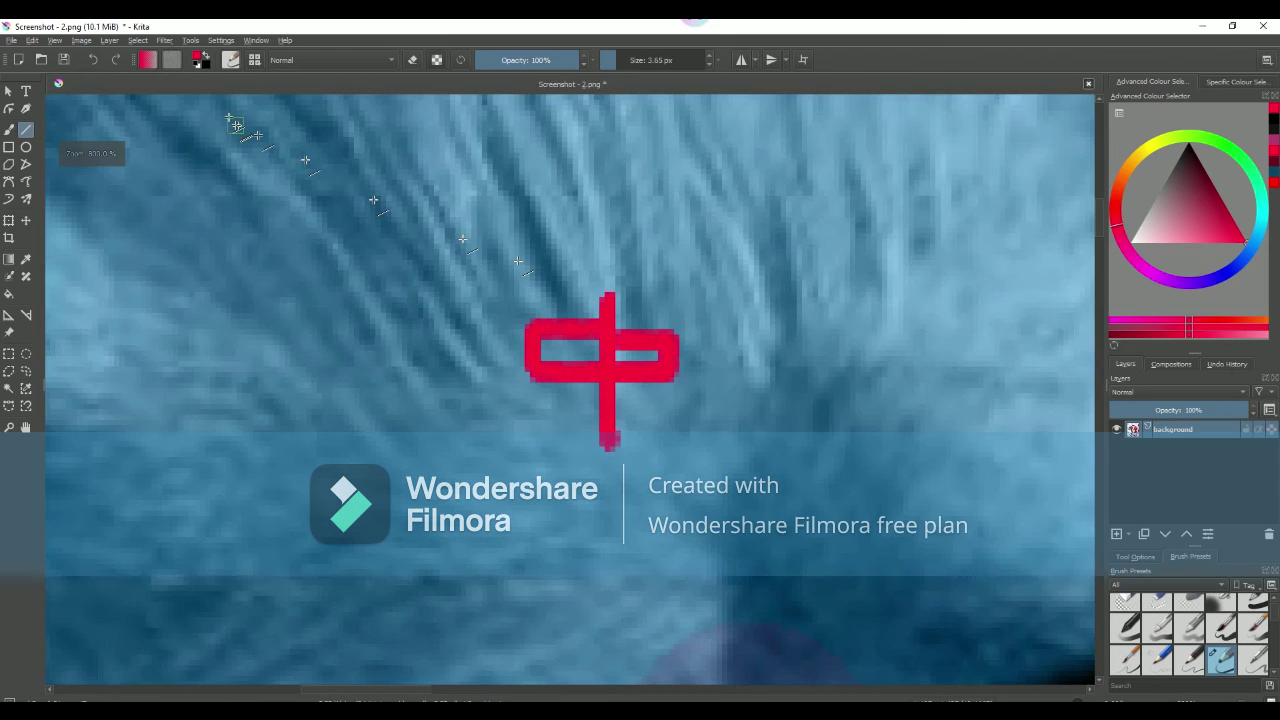
left_click(92, 60)
left_click(92, 60)
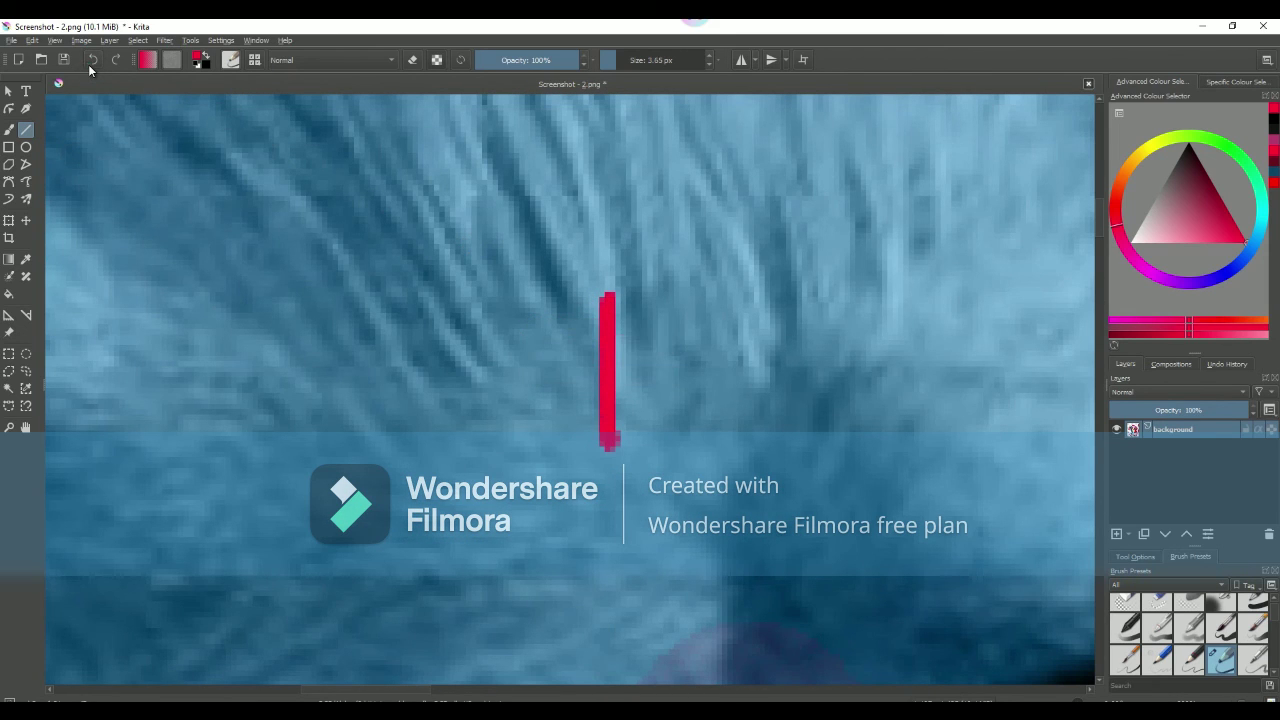
- Draw the cross's horizontal red bar across the vertical line
left_click_drag(663, 357, 512, 349)
left_click(92, 60)
scroll(643, 329, "up", 2)
scroll(718, 378, "up", 4)
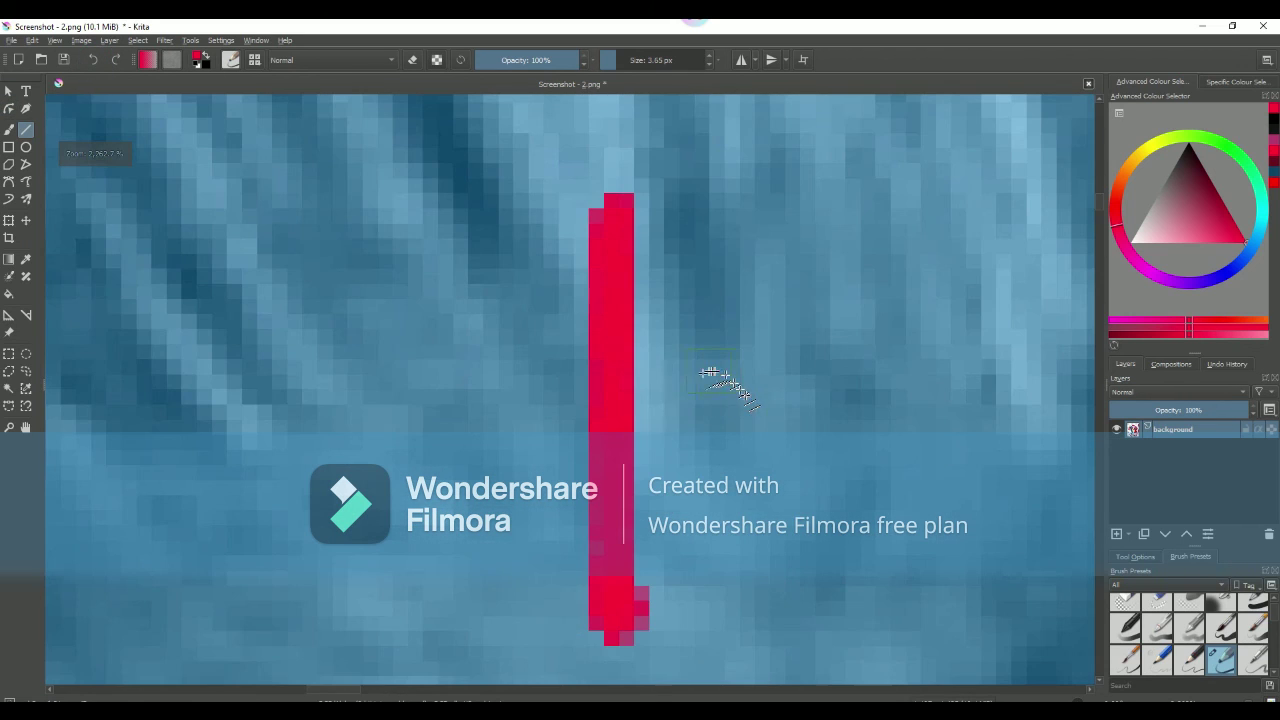
mouse_move(714, 371)
left_mouse_down()
mouse_move(418, 355)
mouse_move(372, 371)
left_mouse_up()
scroll(793, 380, "down", 3)
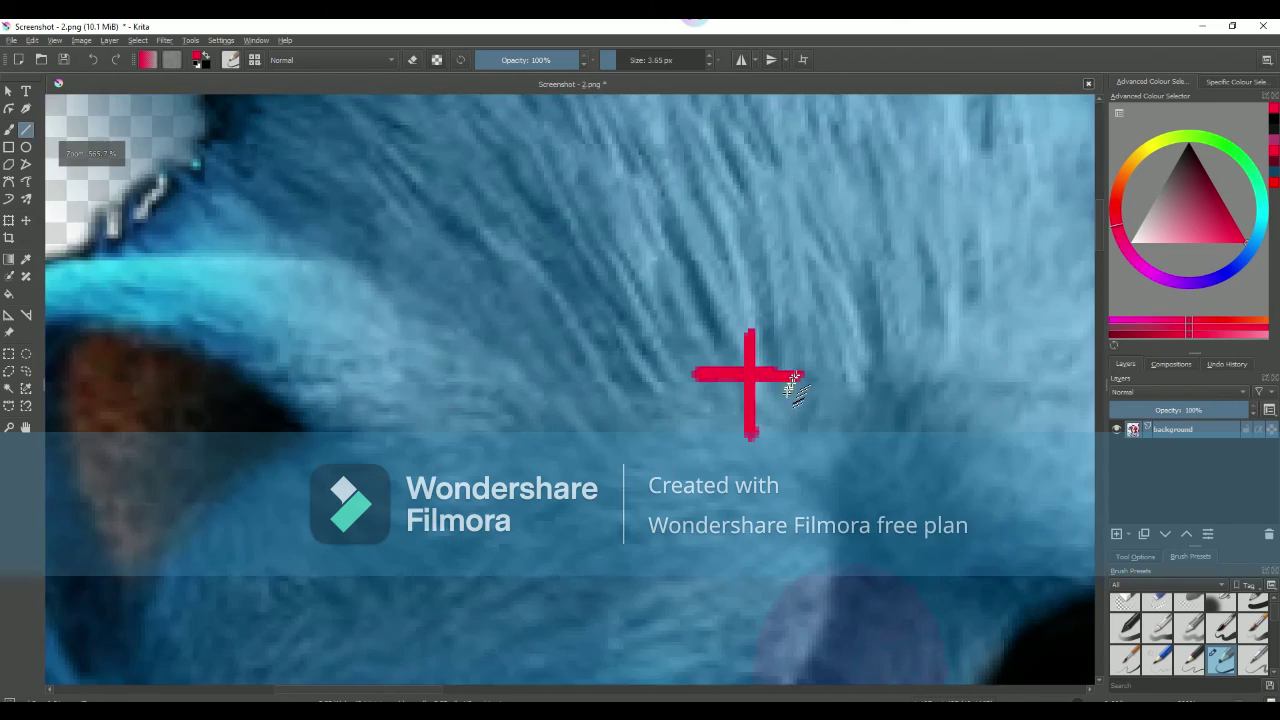
scroll(793, 380, "down", 8)
scroll(903, 543, "up", 1)
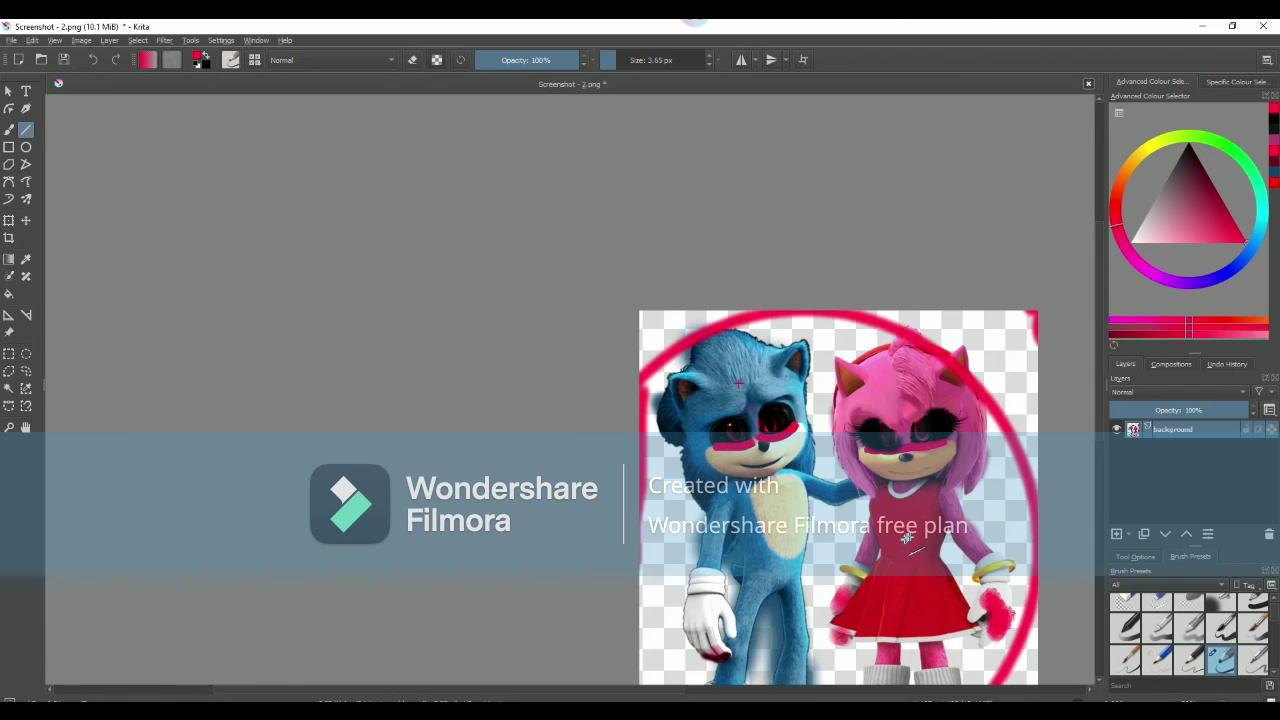